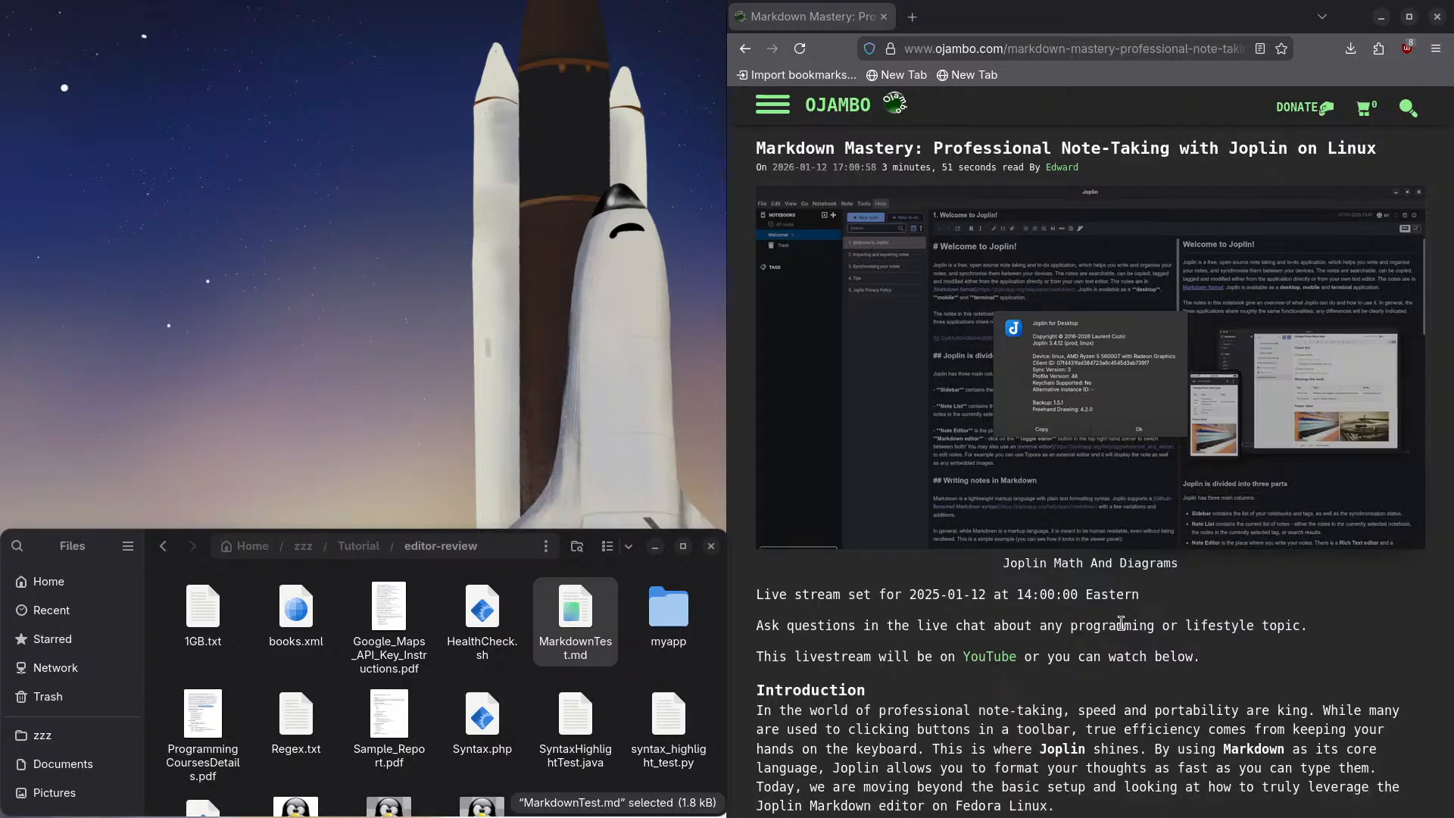
Step: Read the Joplin Markdown article from its introduction through the syntax, math, plugin and screenshot sections to the embedded screencast
{"action": "scroll", "coordinate": [1074, 617], "scroll_direction": "down", "scroll_amount": 3}
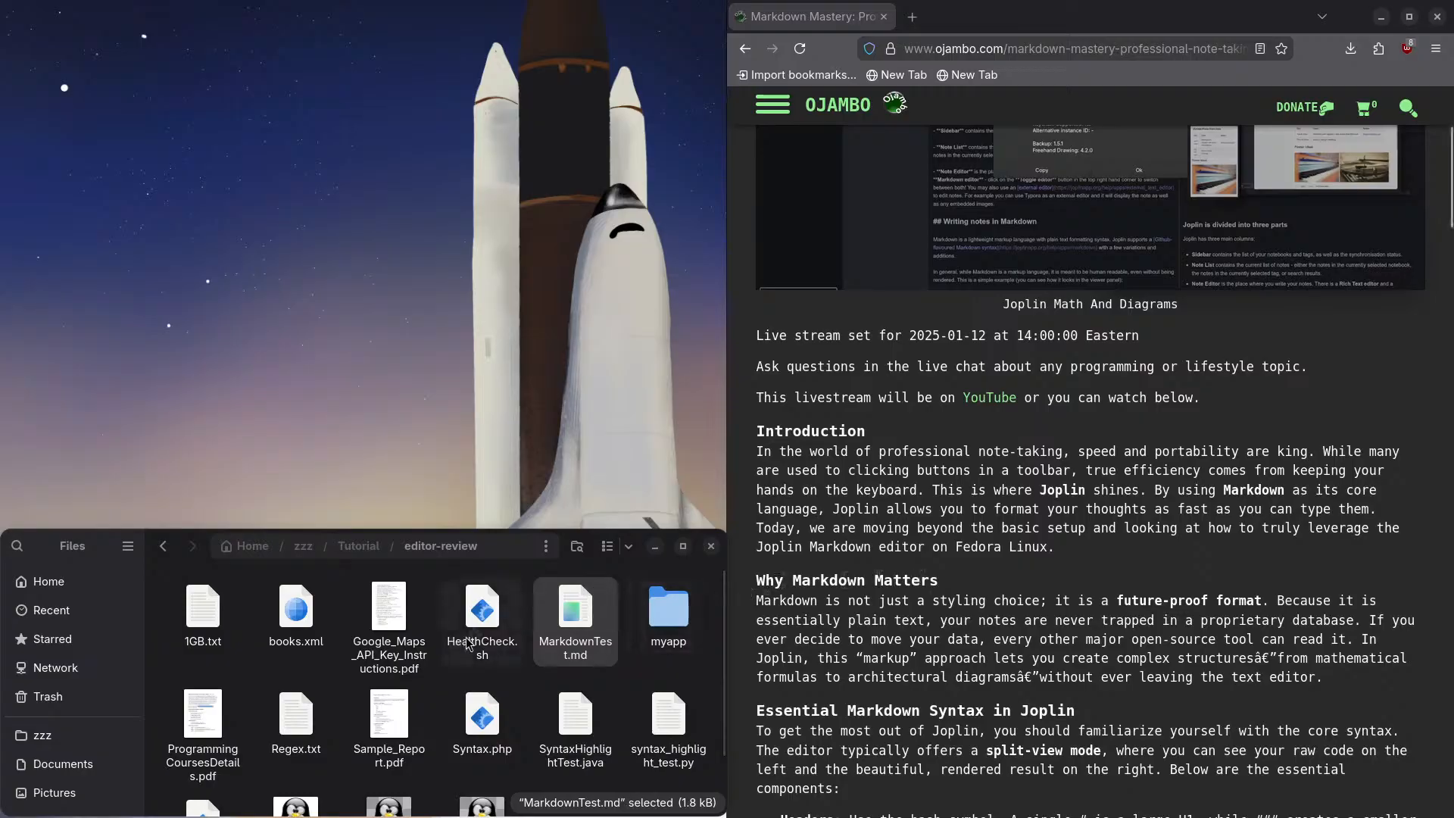
{"action": "scroll", "coordinate": [838, 603], "scroll_direction": "down", "scroll_amount": 5}
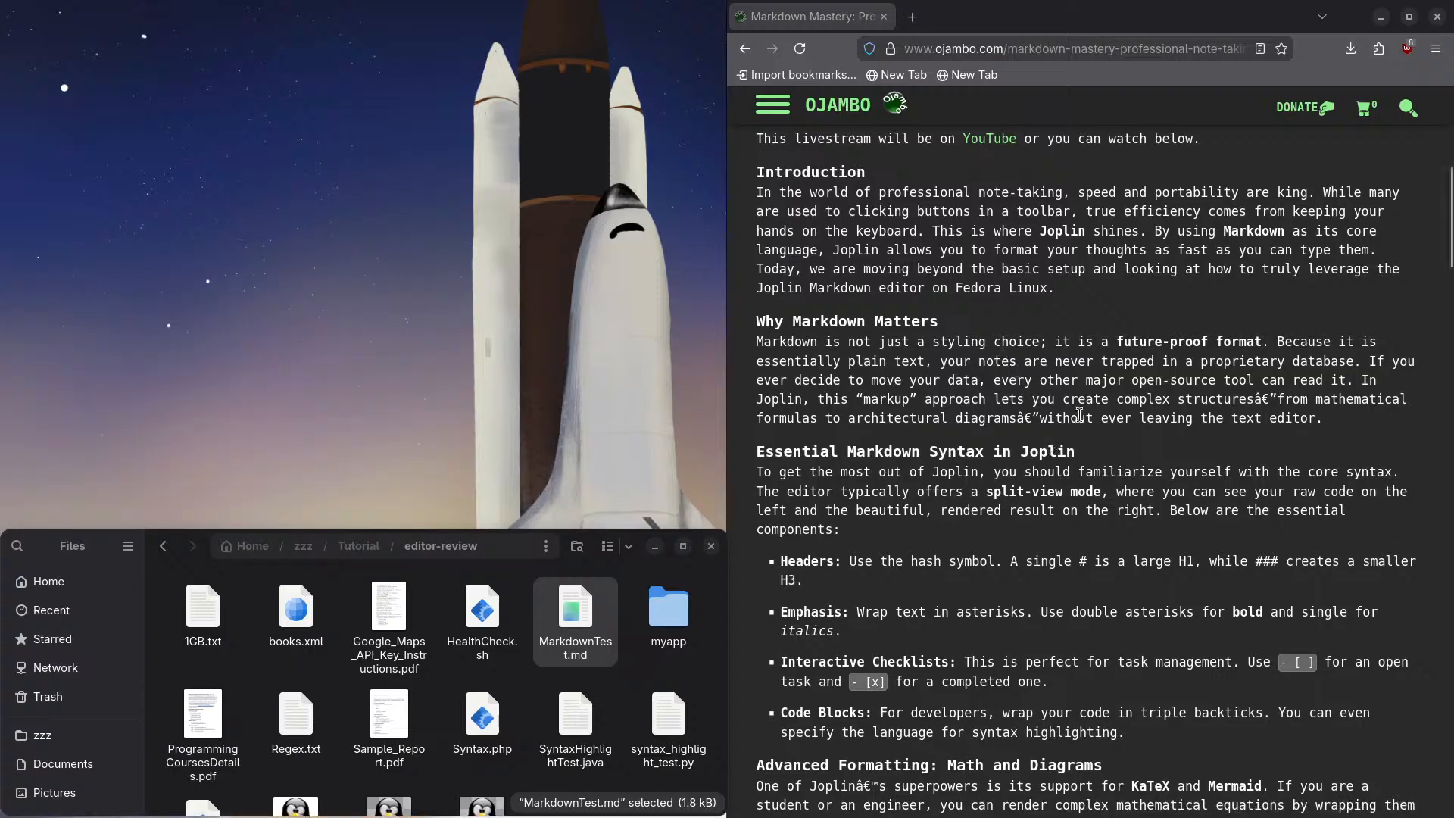
{"action": "scroll", "coordinate": [852, 504], "scroll_direction": "down", "scroll_amount": 2}
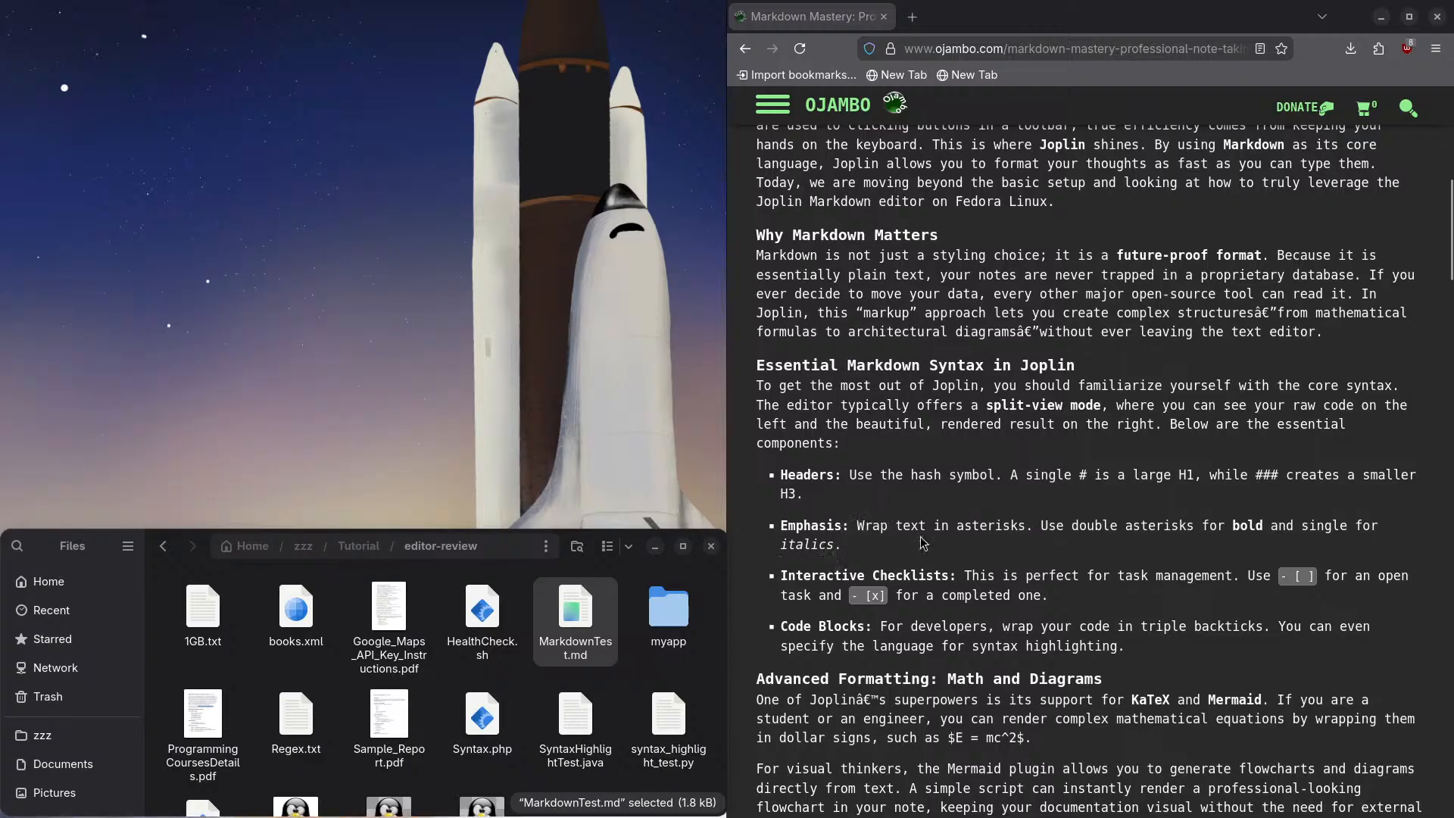
{"action": "scroll", "coordinate": [924, 531], "scroll_direction": "down", "scroll_amount": 3}
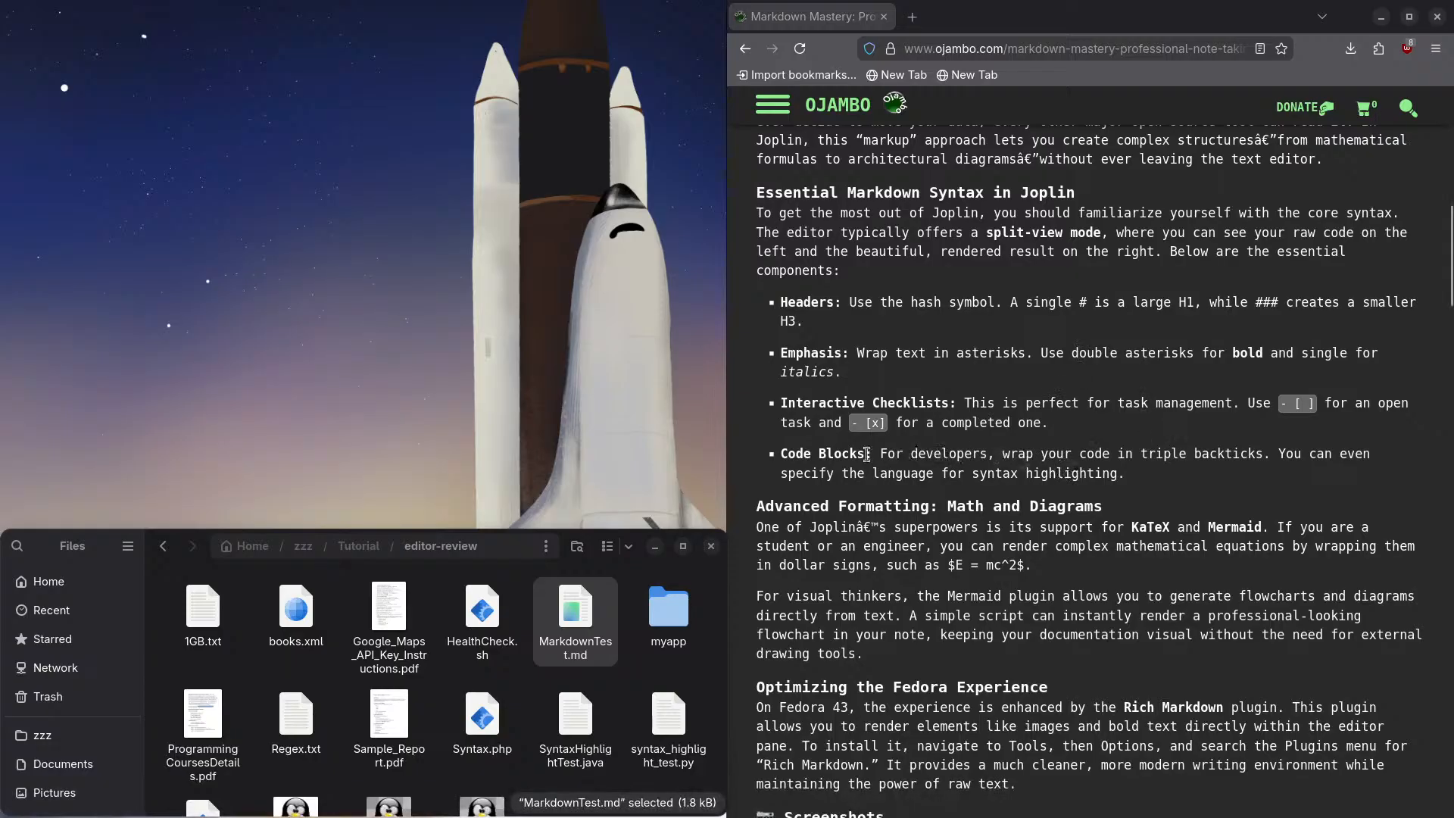
{"action": "scroll", "coordinate": [879, 477], "scroll_direction": "down", "scroll_amount": 4}
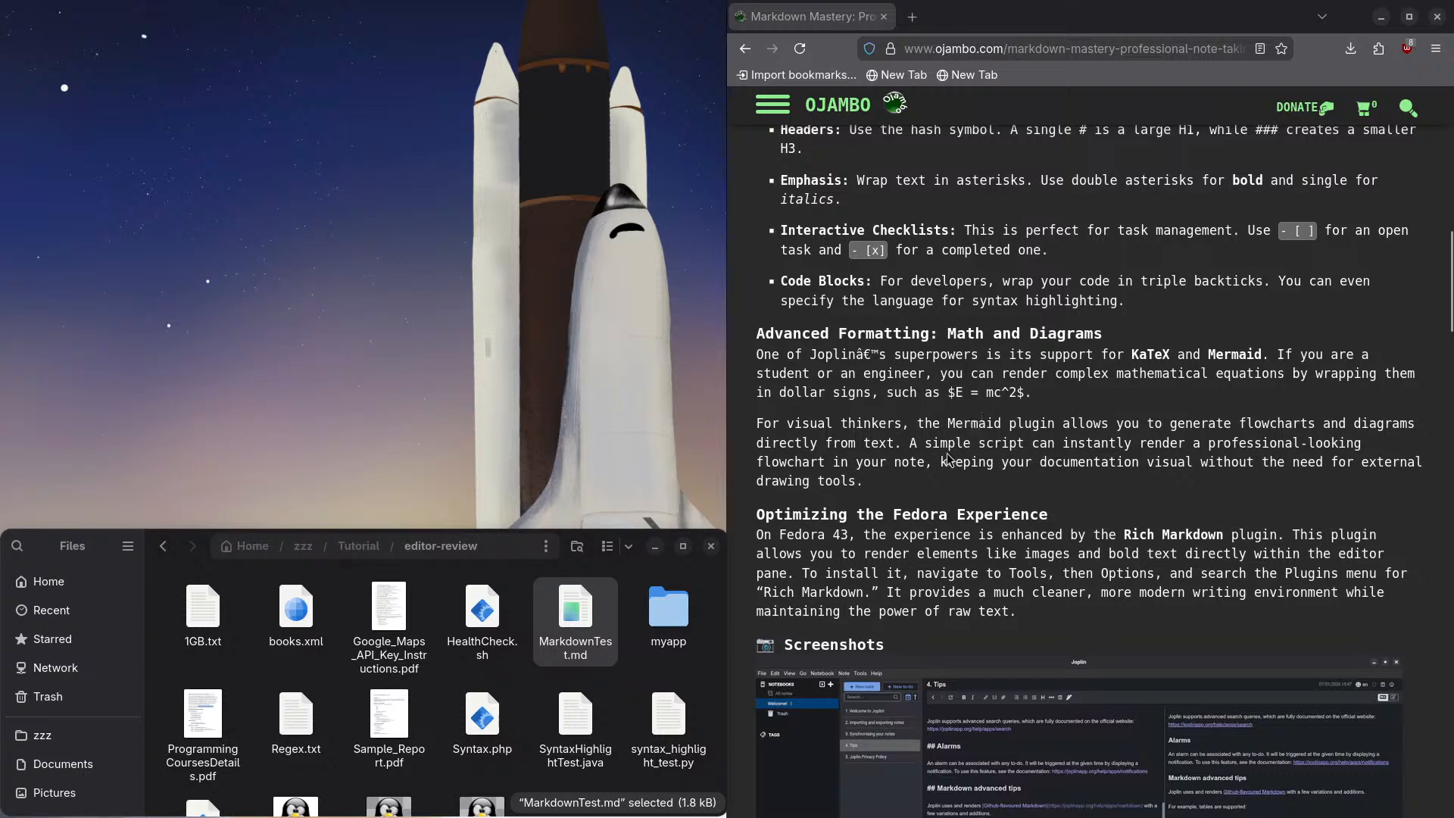
{"action": "scroll", "coordinate": [947, 459], "scroll_direction": "down", "scroll_amount": 3}
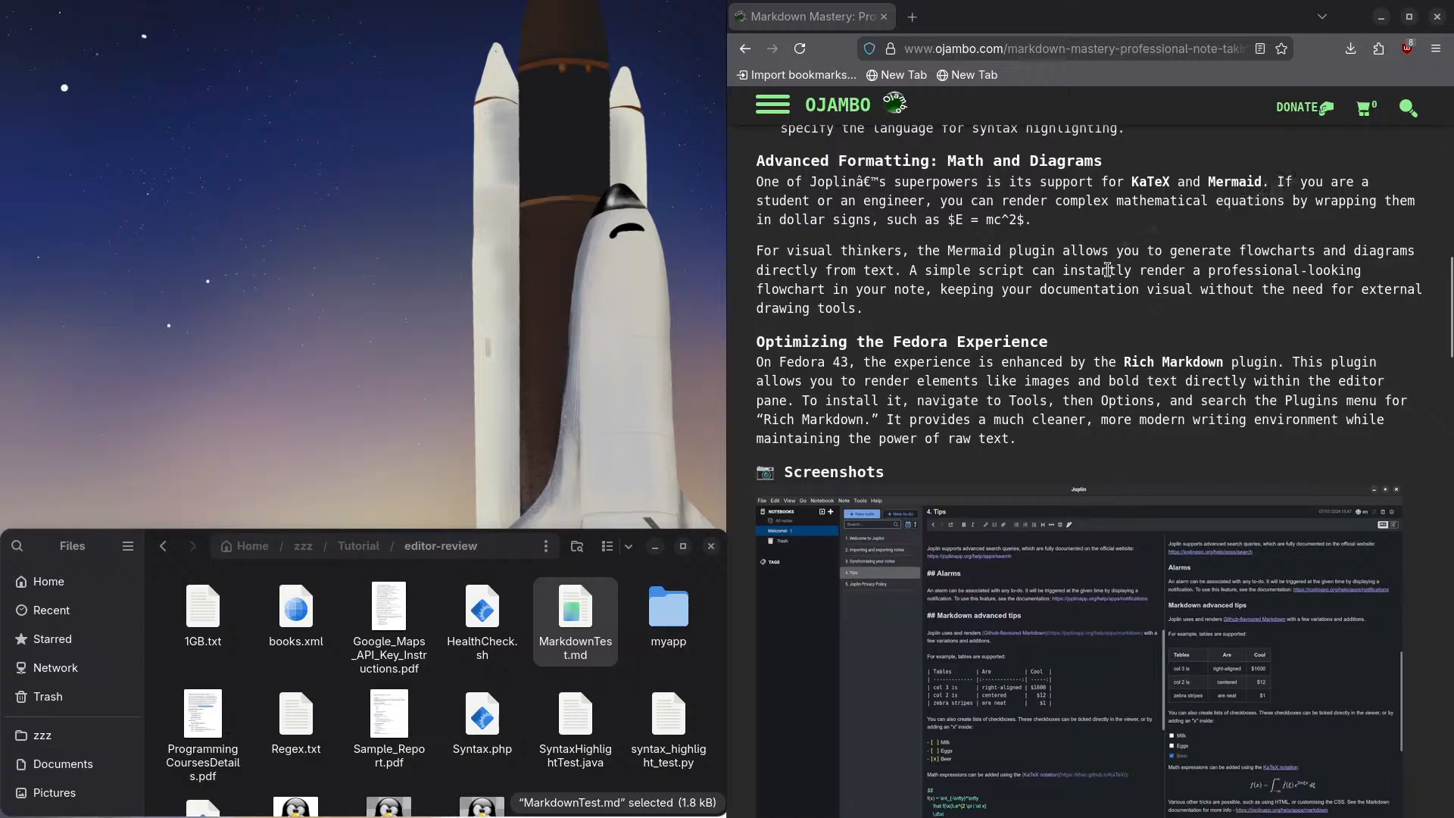
{"action": "scroll", "coordinate": [1107, 269], "scroll_direction": "down", "scroll_amount": 3}
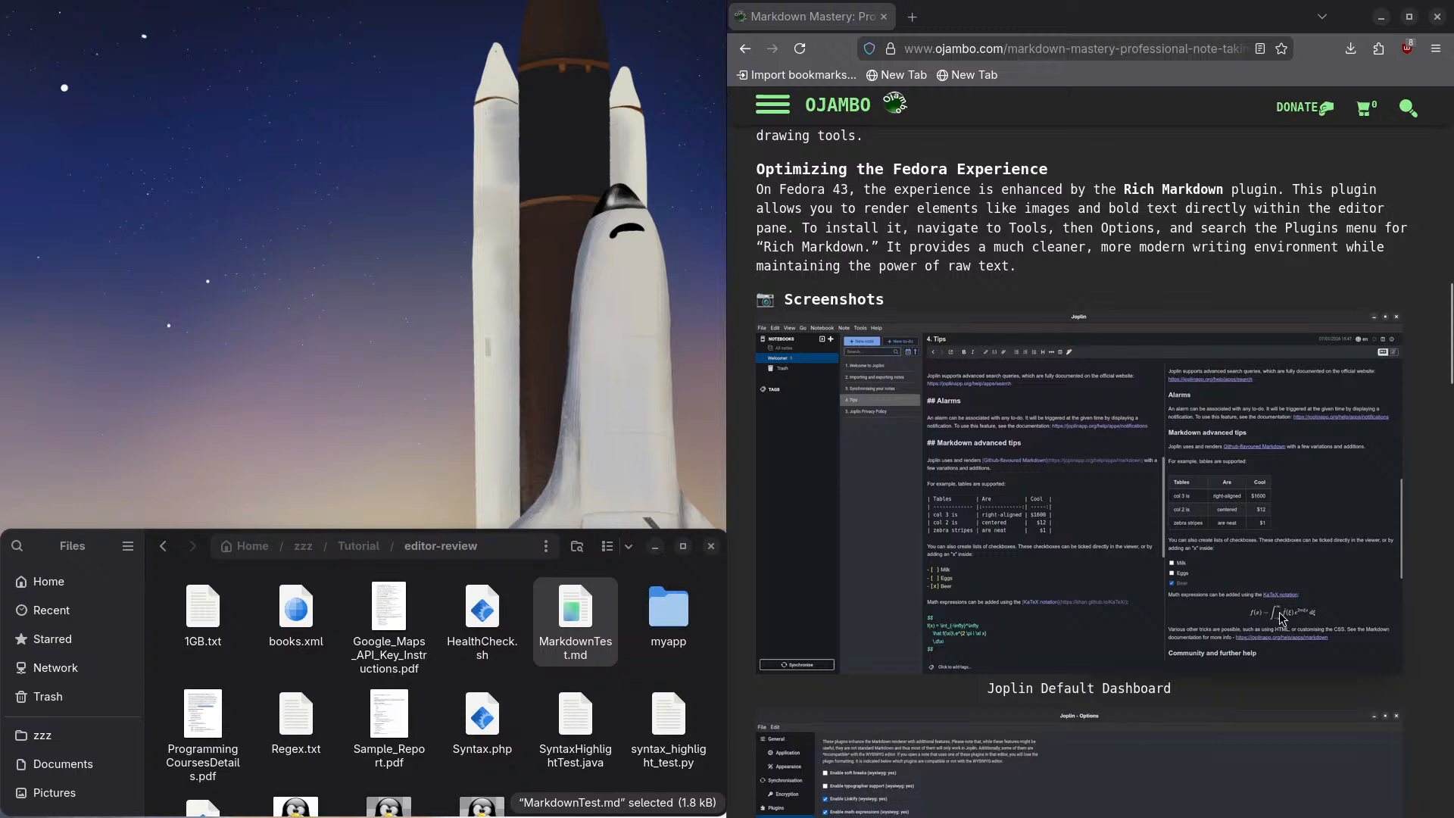
{"action": "scroll", "coordinate": [1308, 626], "scroll_direction": "down", "scroll_amount": 5}
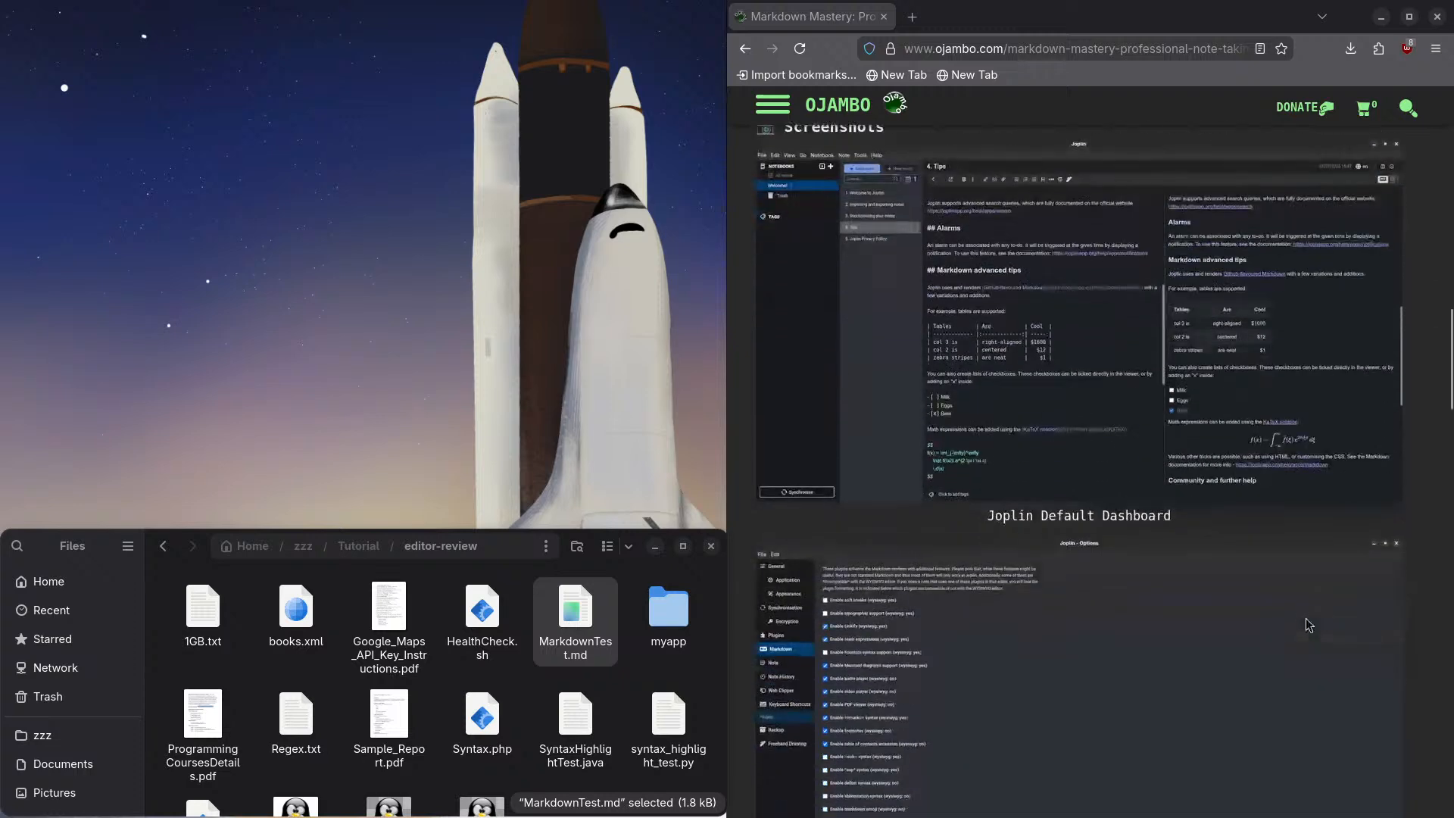
{"action": "scroll", "coordinate": [1210, 581], "scroll_direction": "down", "scroll_amount": 11}
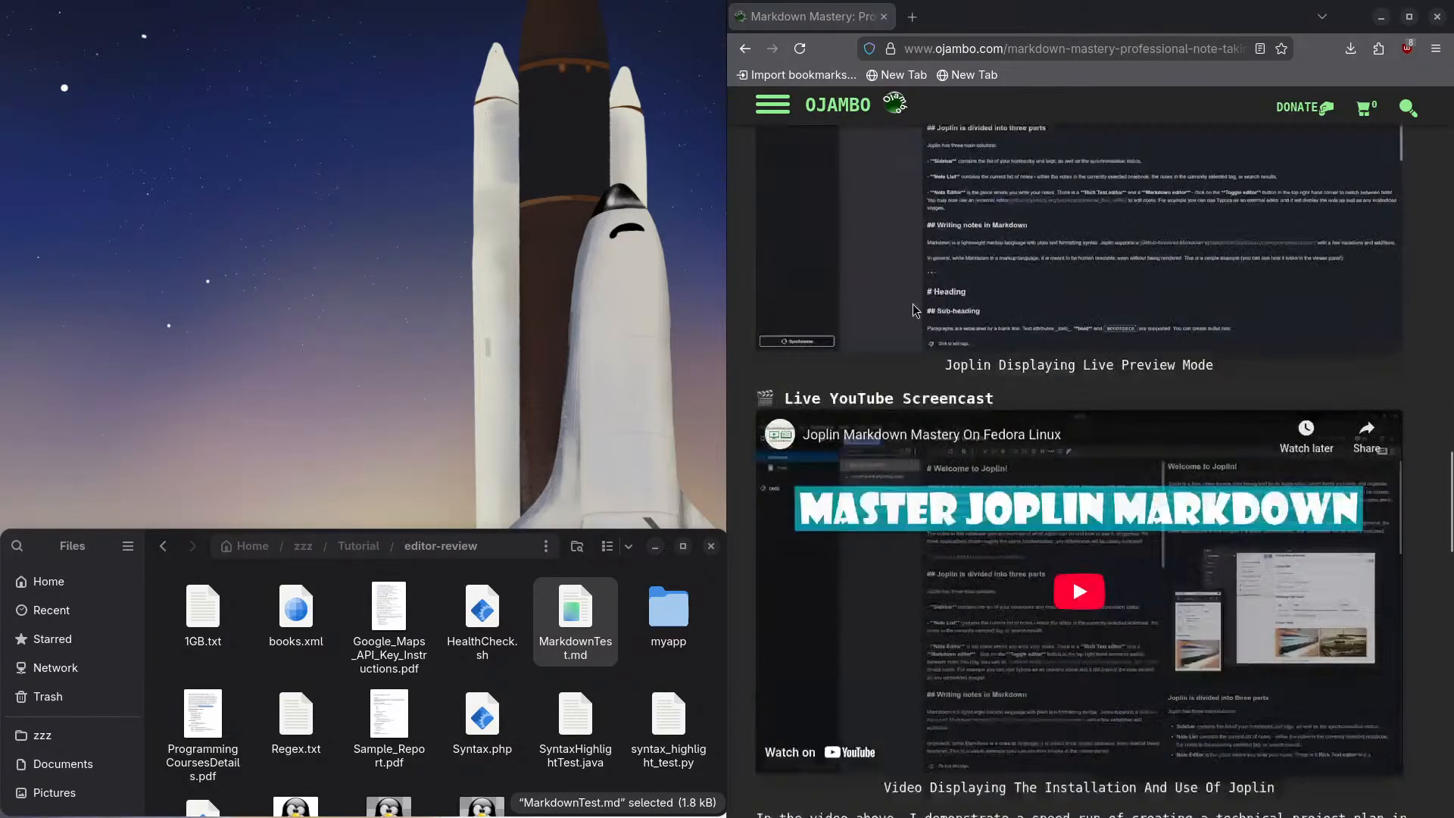
{"action": "scroll", "coordinate": [906, 363], "scroll_direction": "down", "scroll_amount": 1}
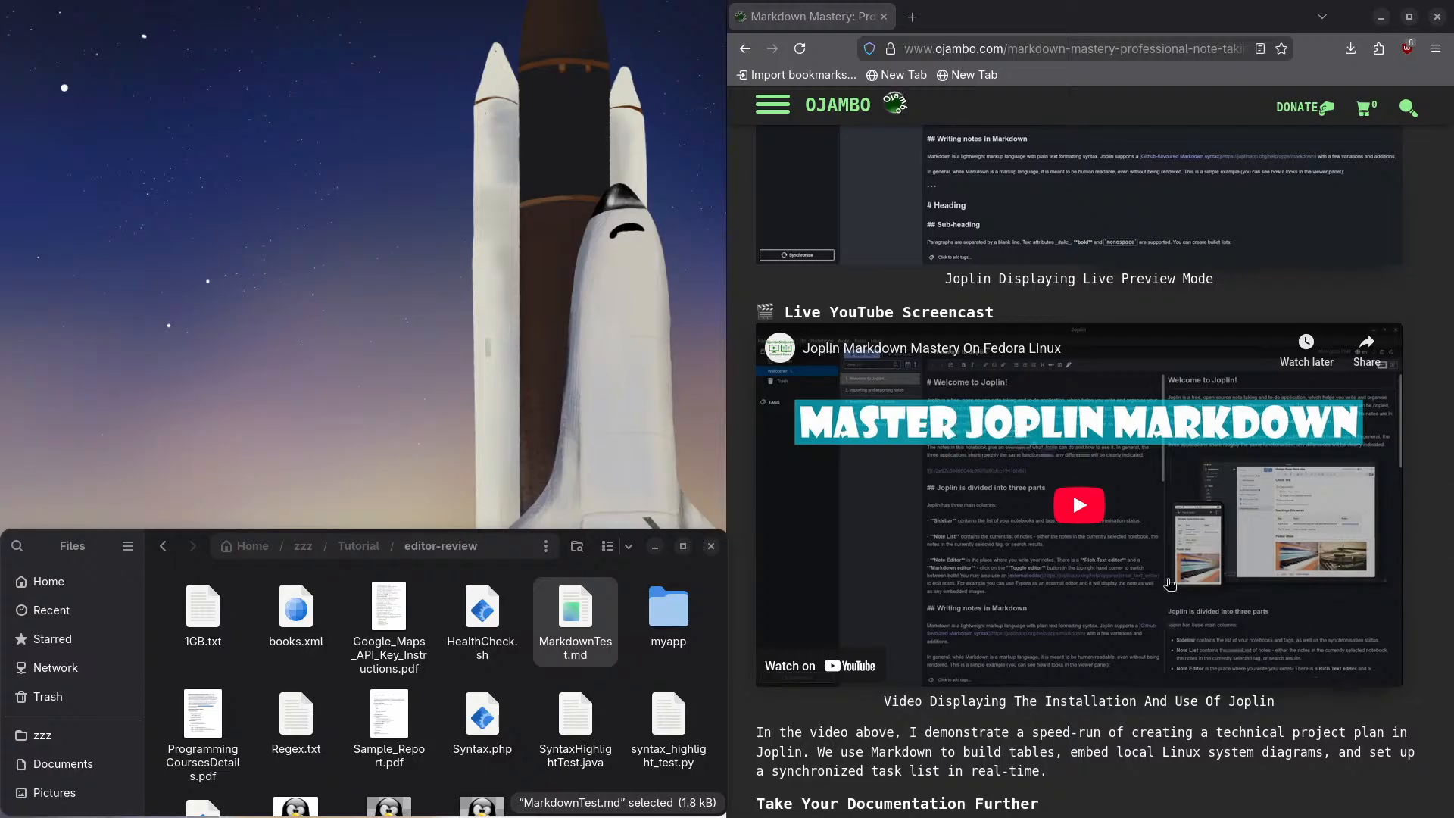
{"action": "scroll", "coordinate": [1088, 371], "scroll_direction": "down", "scroll_amount": 1}
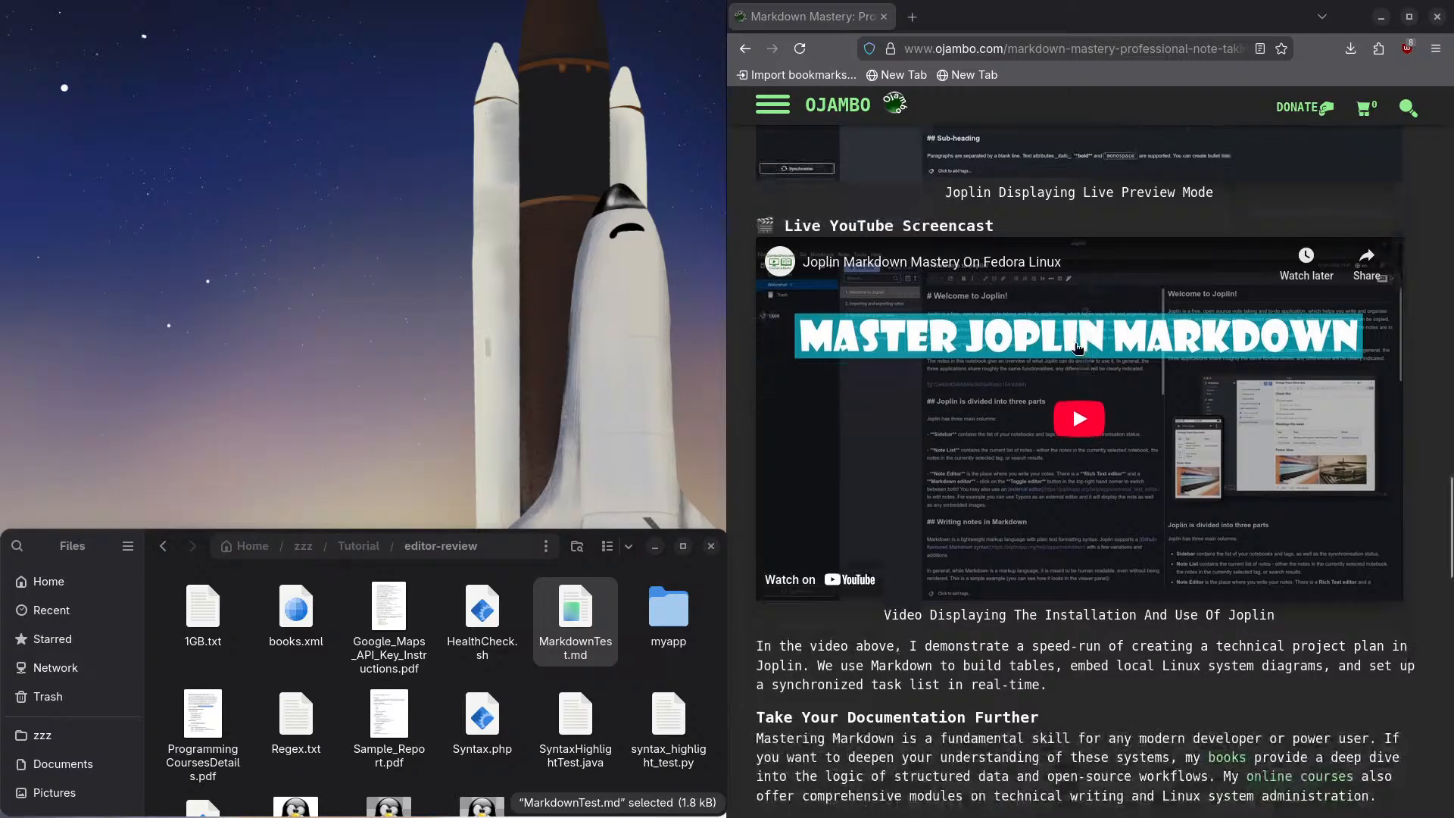
Step: Play and pause the embedded Joplin screencast, and read the rest of the article through the recommended resources
{"action": "left_click", "coordinate": [1080, 421]}
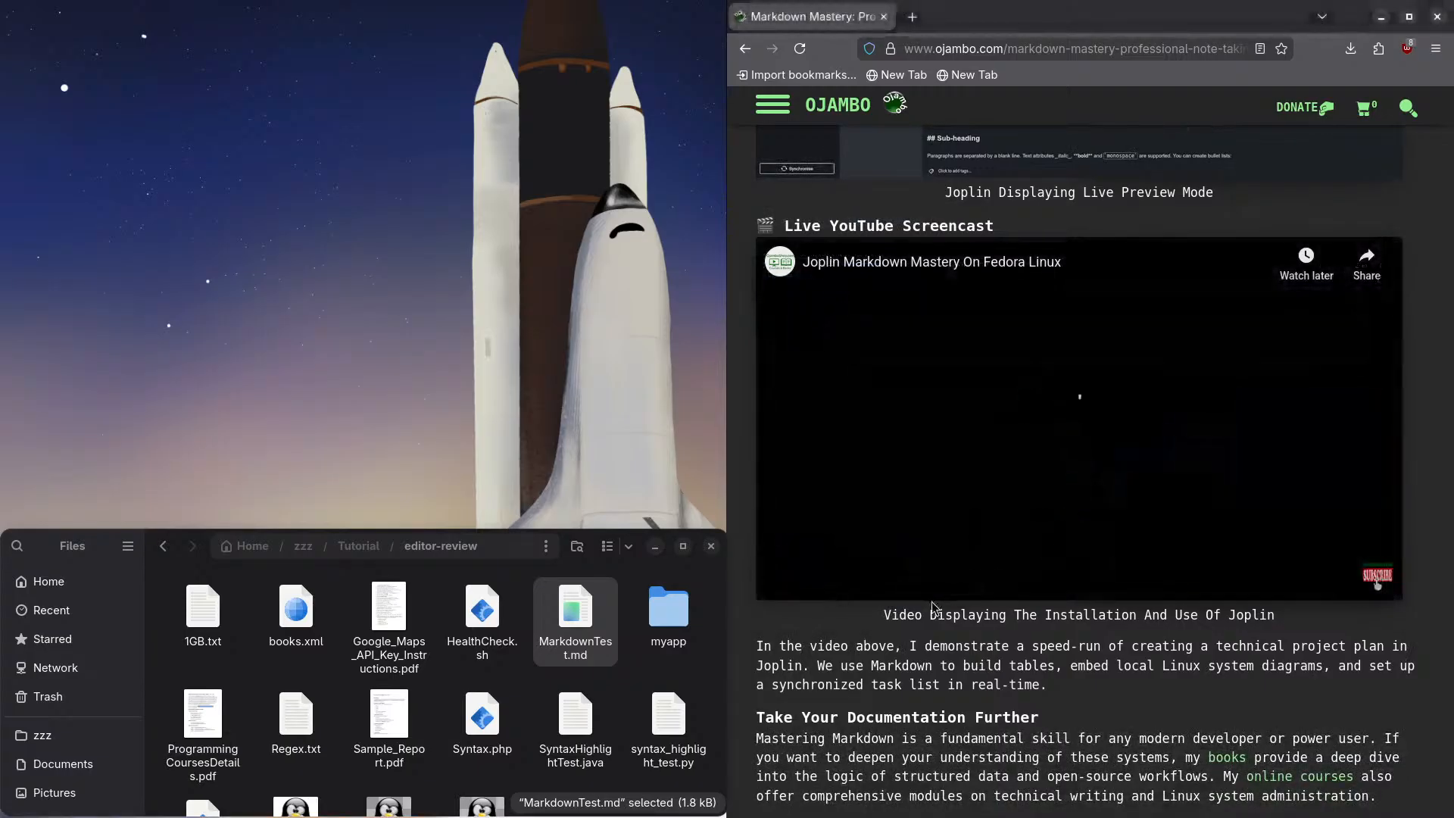
{"action": "left_click", "coordinate": [786, 589]}
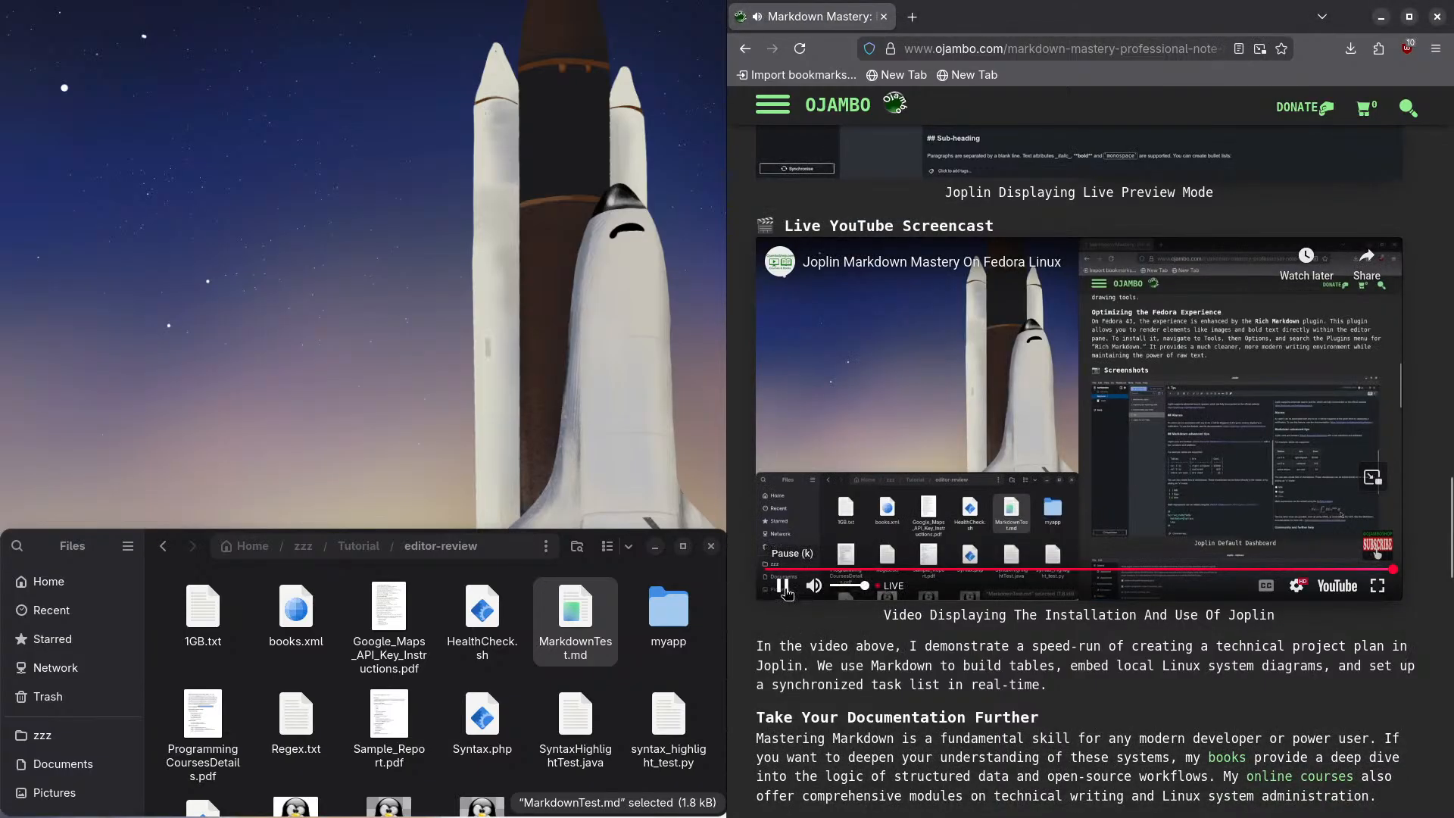
{"action": "scroll", "coordinate": [944, 646], "scroll_direction": "down", "scroll_amount": 2}
{"action": "scroll", "coordinate": [945, 646], "scroll_direction": "down", "scroll_amount": 1}
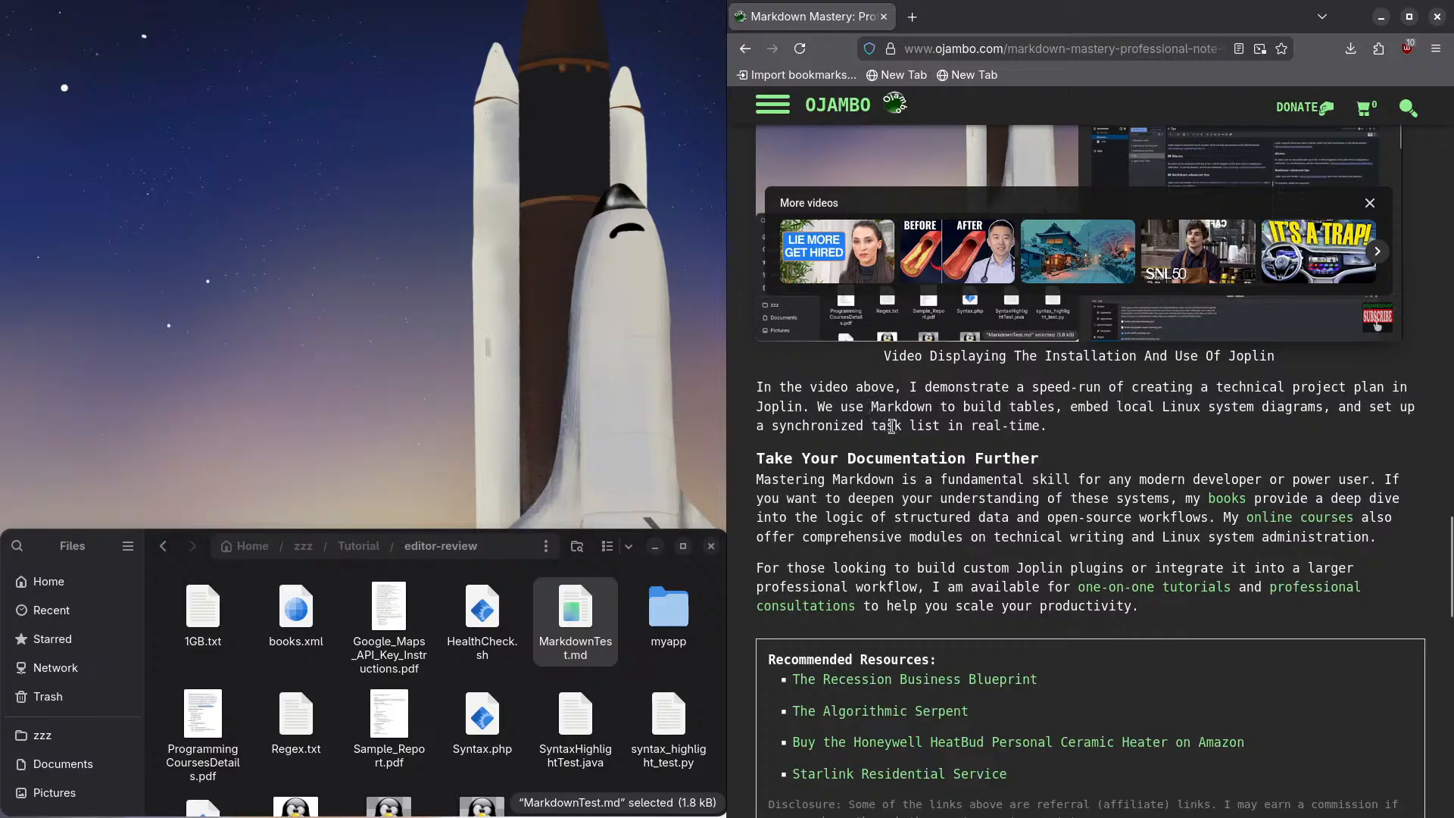
{"action": "scroll", "coordinate": [912, 440], "scroll_direction": "down", "scroll_amount": 1}
{"action": "scroll", "coordinate": [912, 440], "scroll_direction": "down", "scroll_amount": 1}
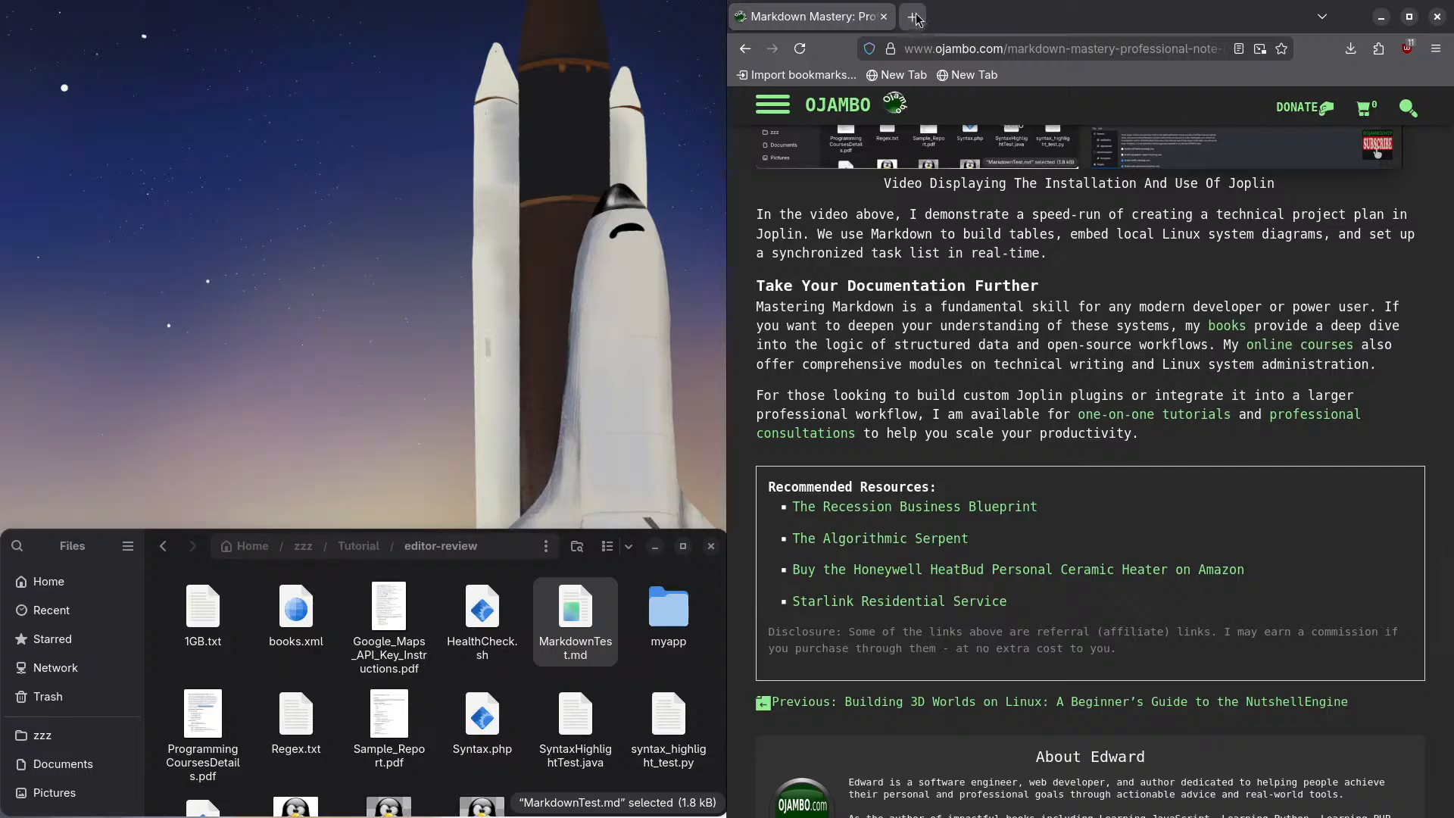
Step: Open the software store, move its window toward the top of the desktop and resize it to a tall, narrow shape
{"action": "key", "text": "super"}
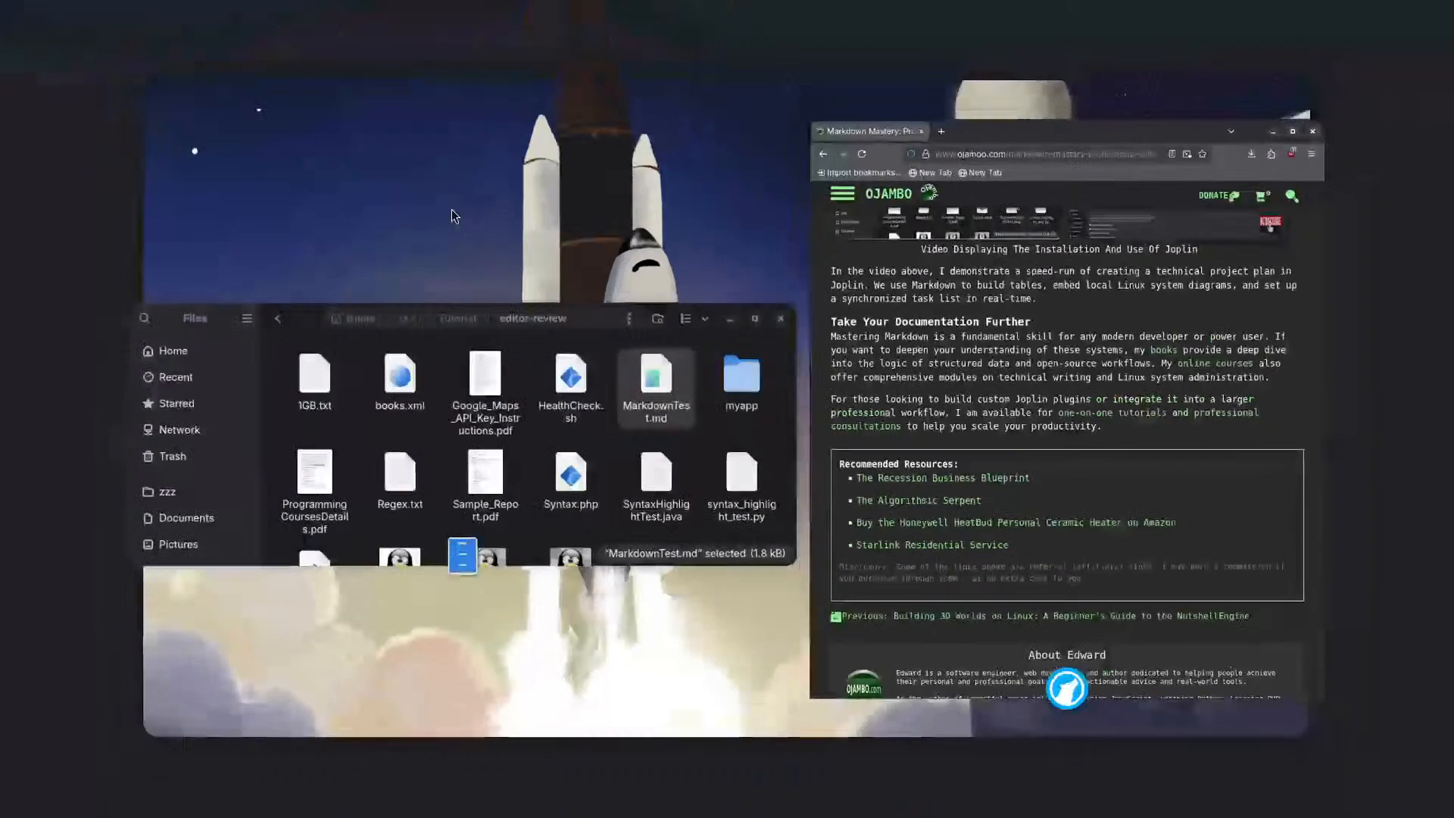
{"action": "key", "text": "Return"}
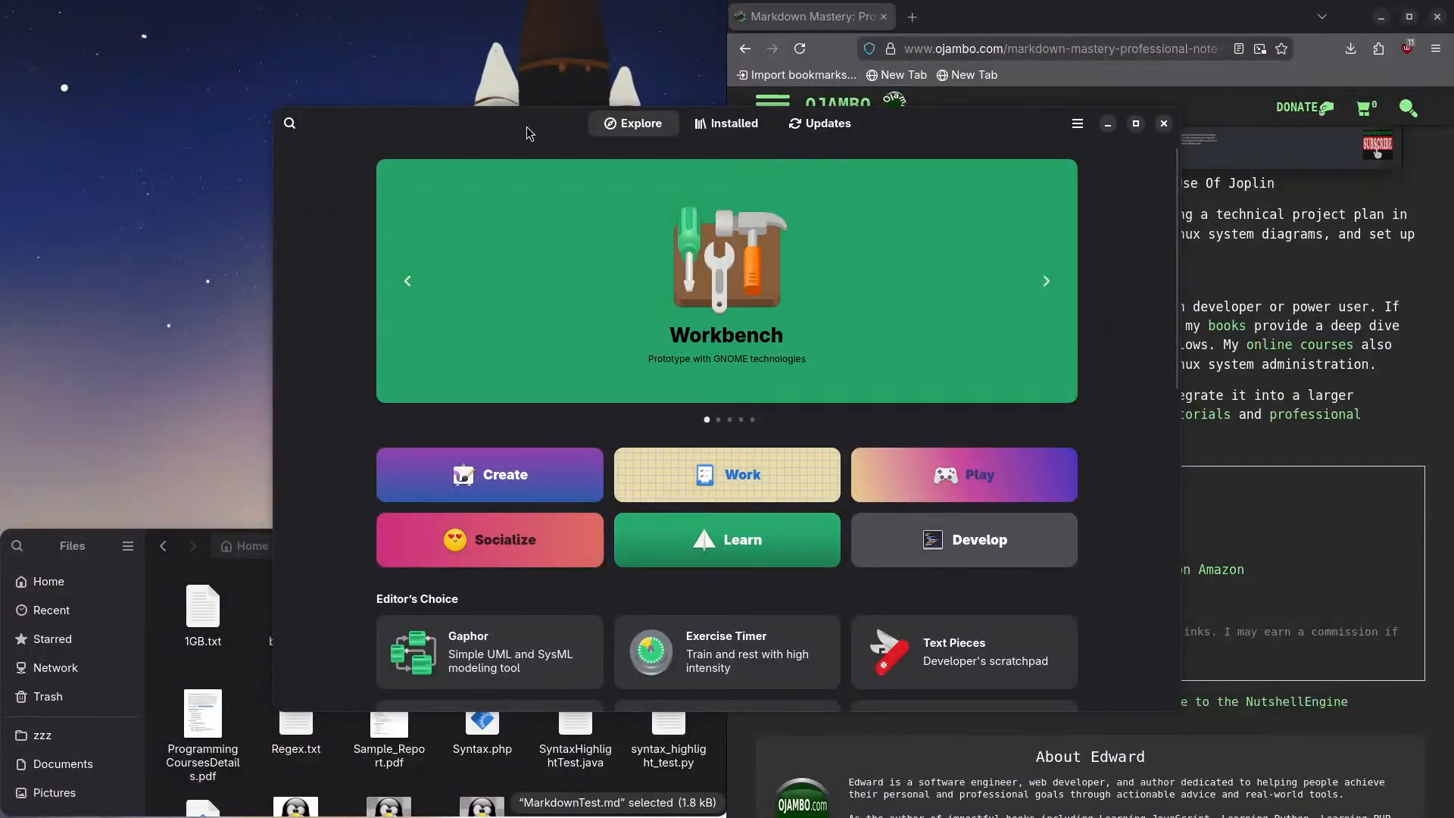
{"action": "left_click_drag", "start_coordinate": [527, 132], "coordinate": [727, 33]}
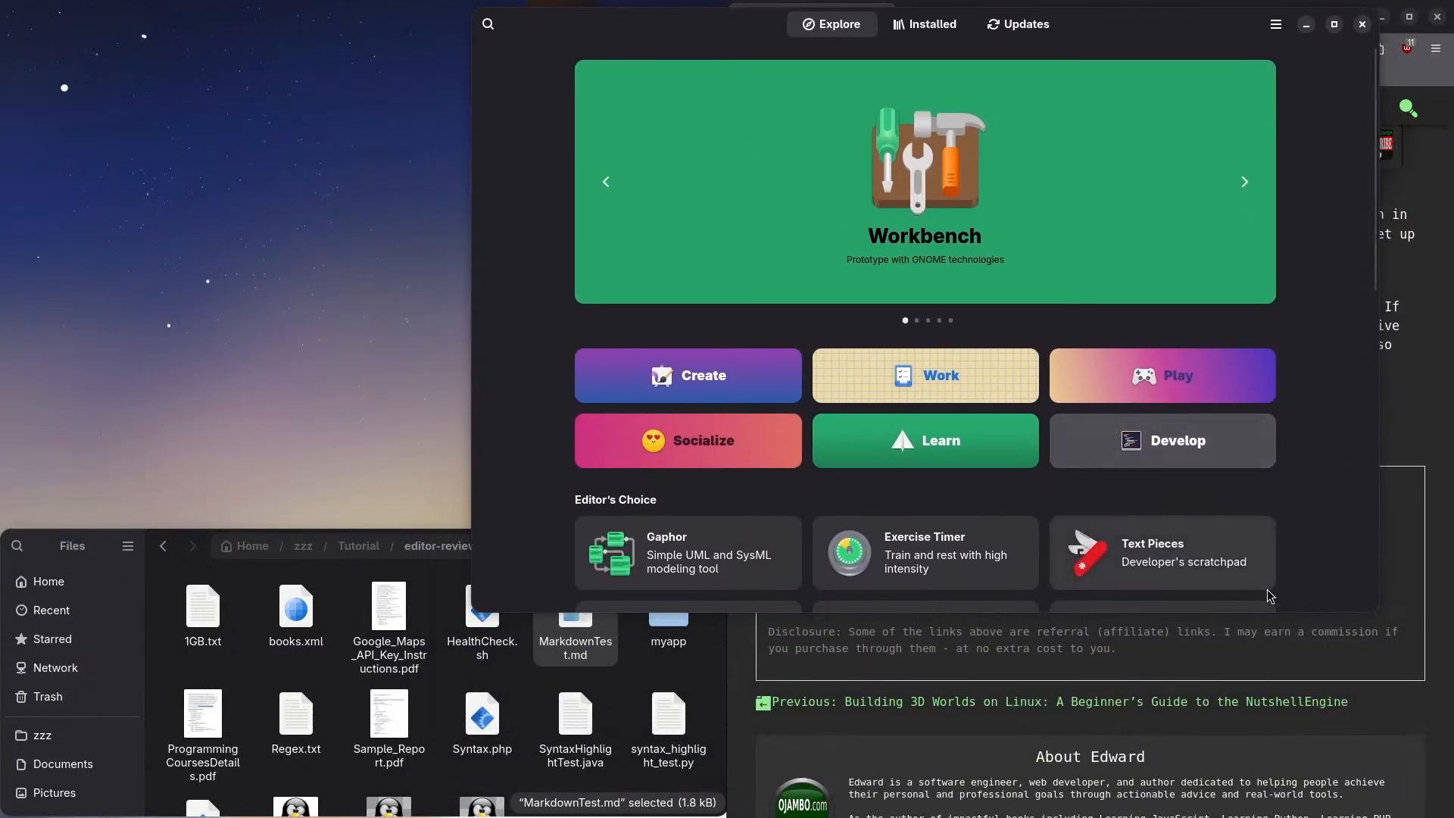
{"action": "left_click_drag", "start_coordinate": [1372, 617], "coordinate": [930, 812]}
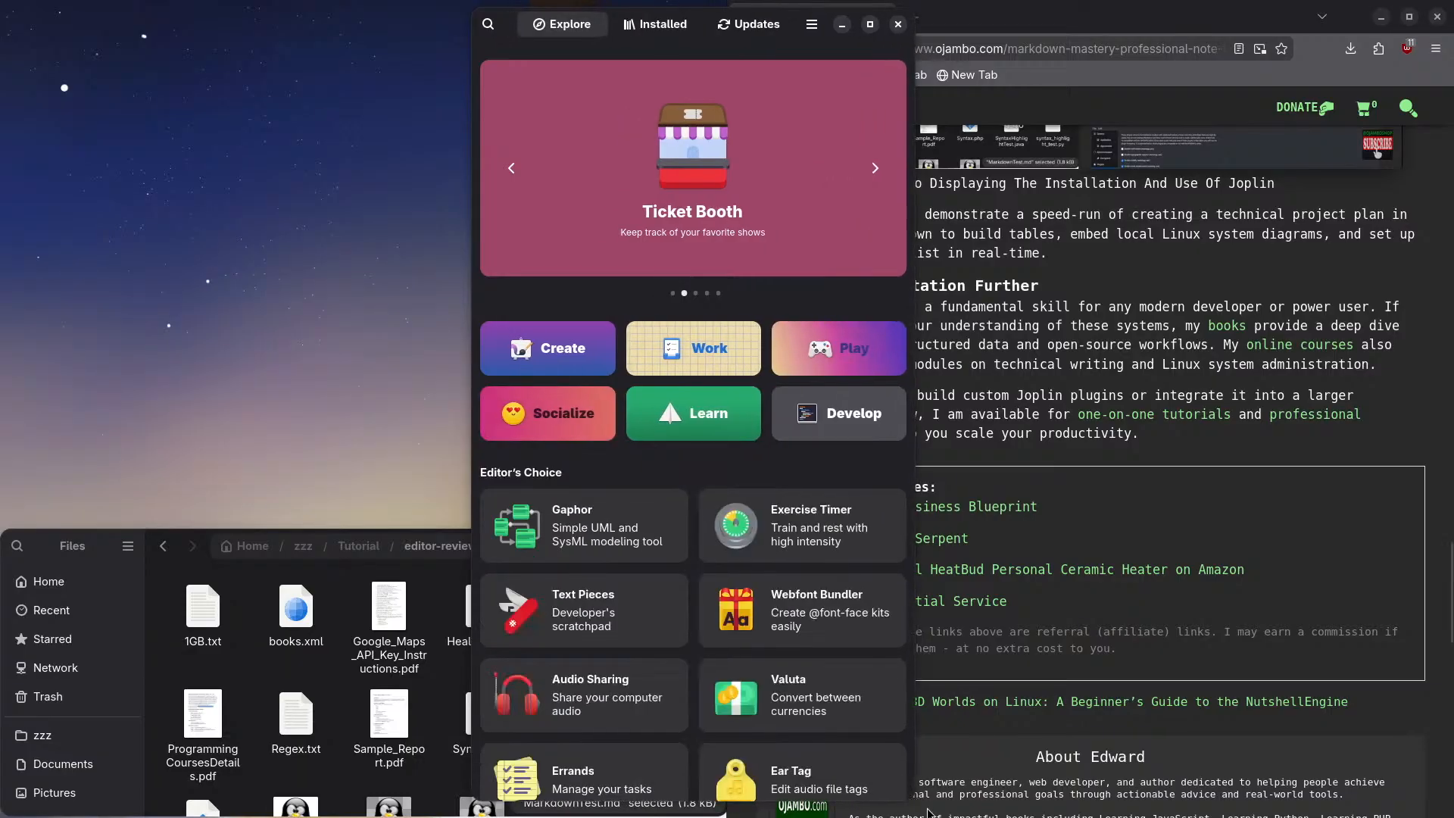
Step: Search the software store for joplin and open the Joplin app's details page
{"action": "left_click", "coordinate": [489, 25]}
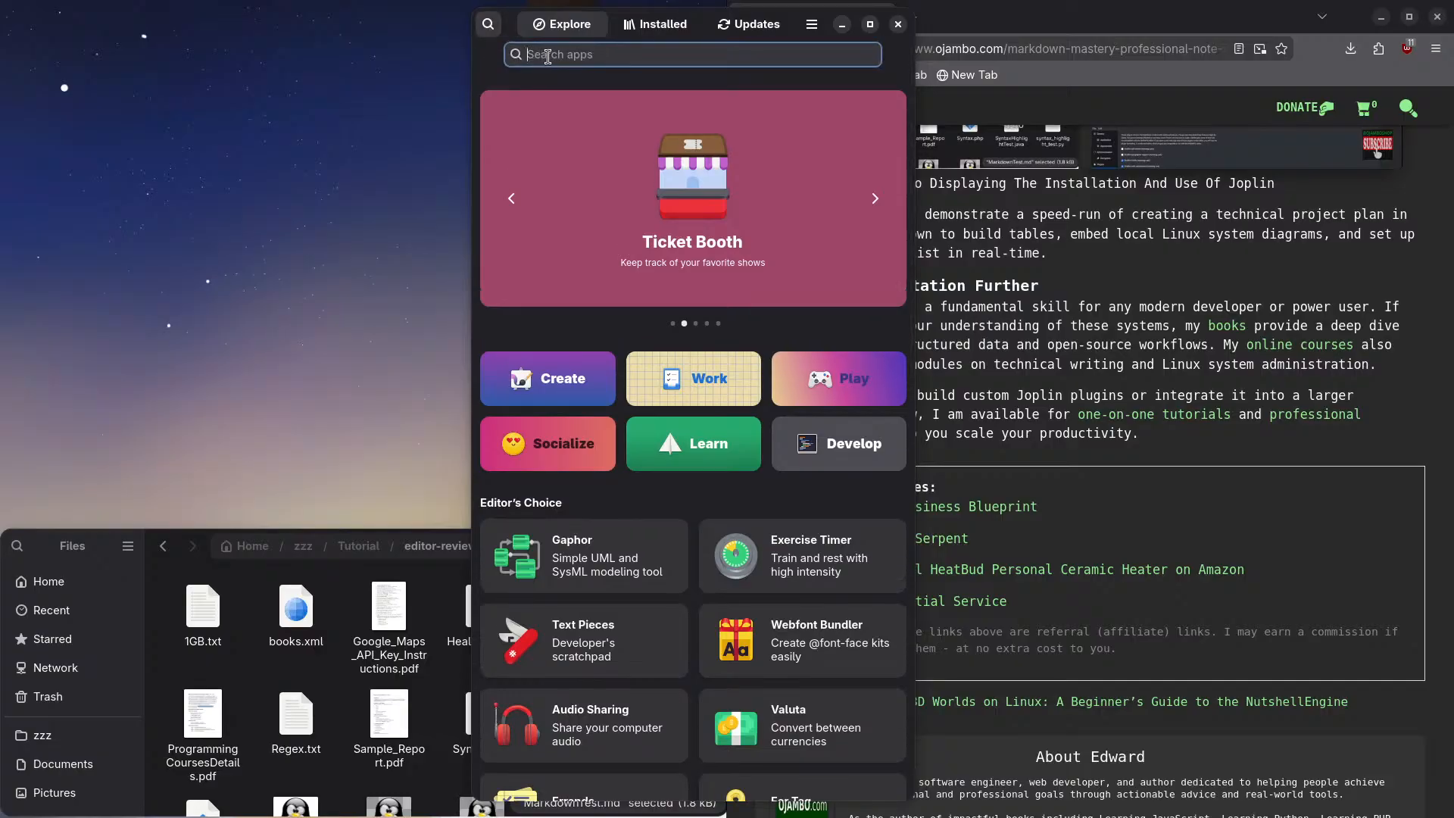
{"action": "type", "text": "jo"}
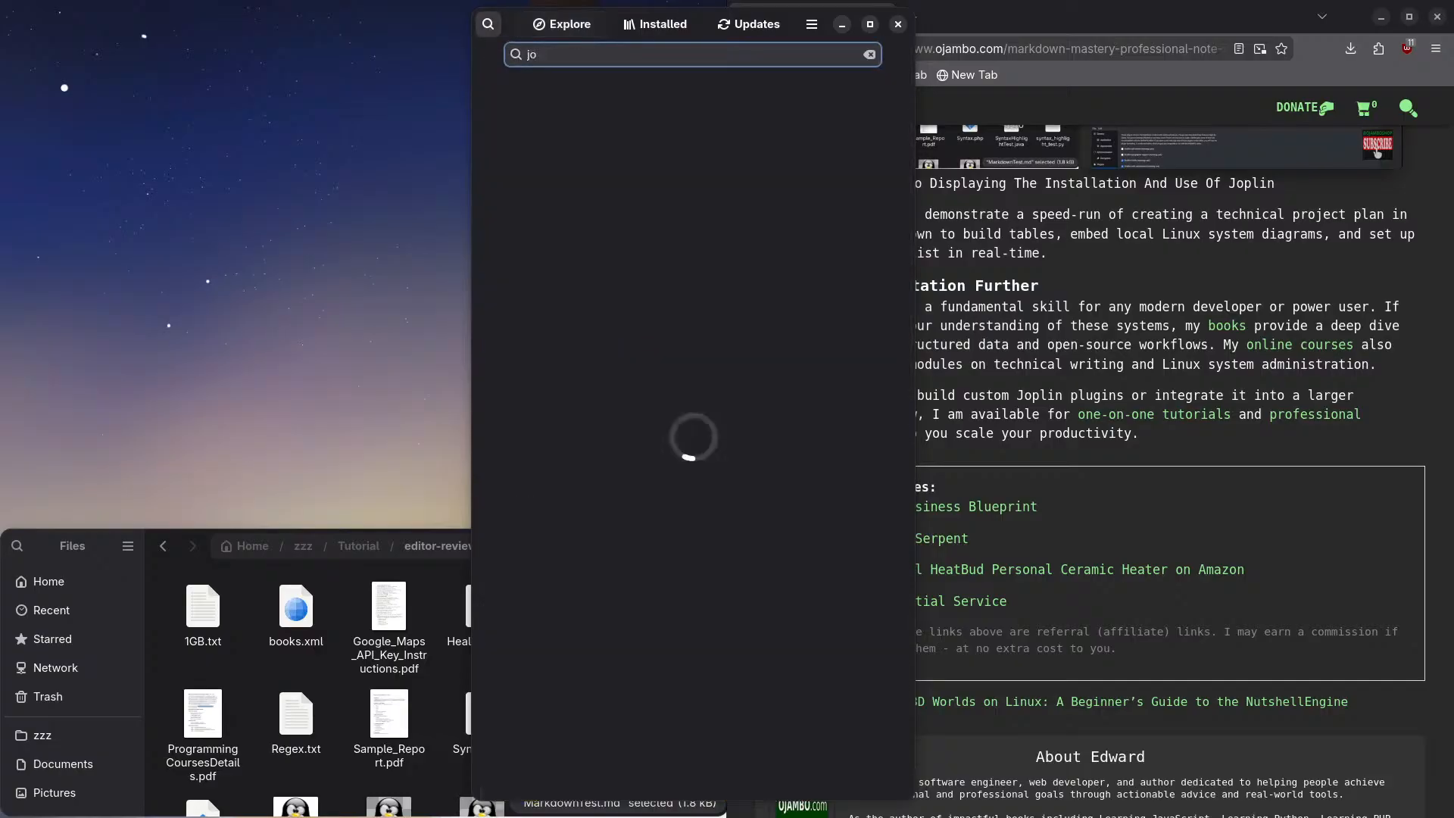
{"action": "type", "text": "plin"}
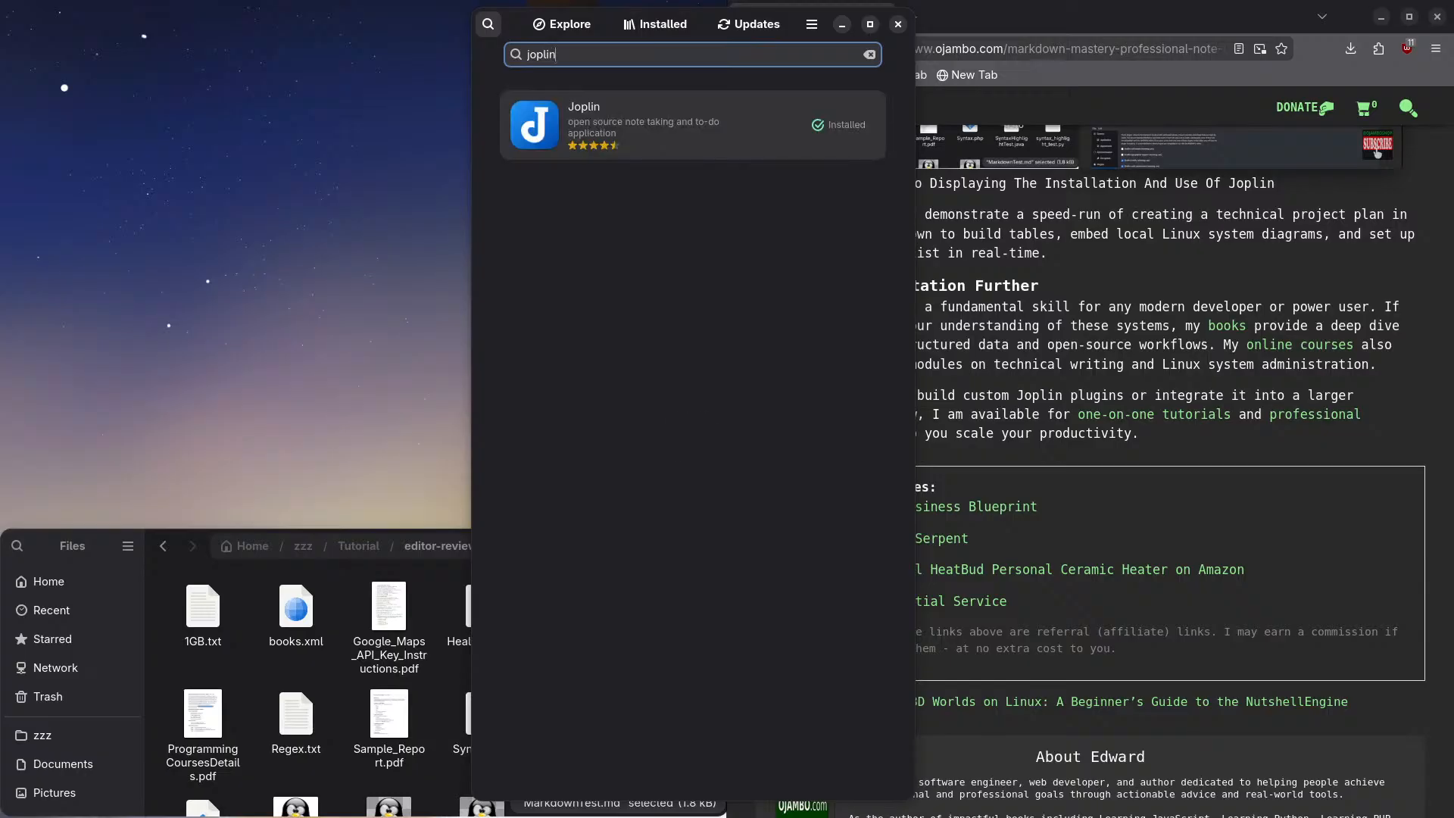
{"action": "left_click", "coordinate": [643, 126]}
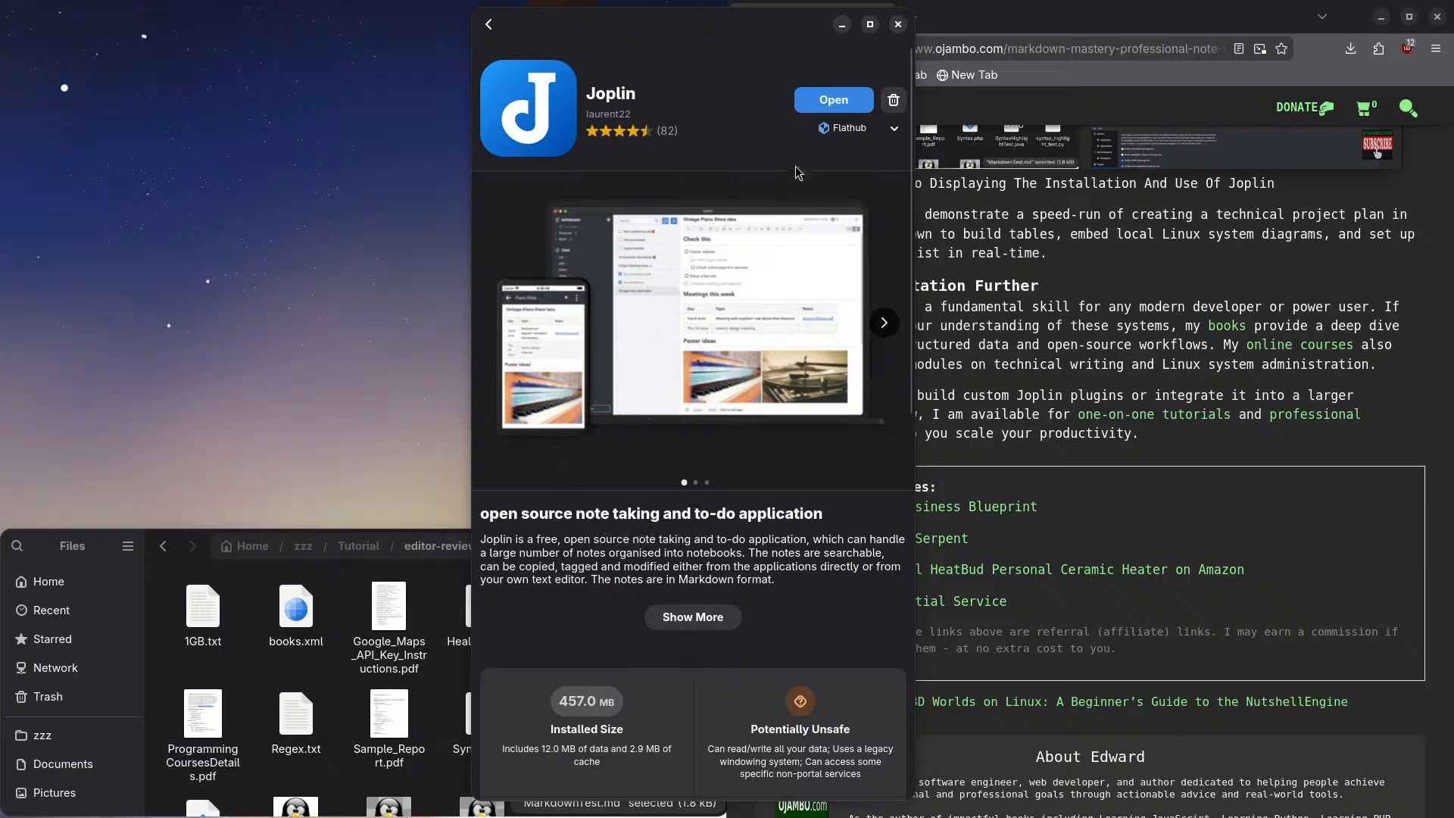
Step: Copy the project website address from the links on Joplin's details page
{"action": "scroll", "coordinate": [696, 276], "scroll_direction": "down", "scroll_amount": 6}
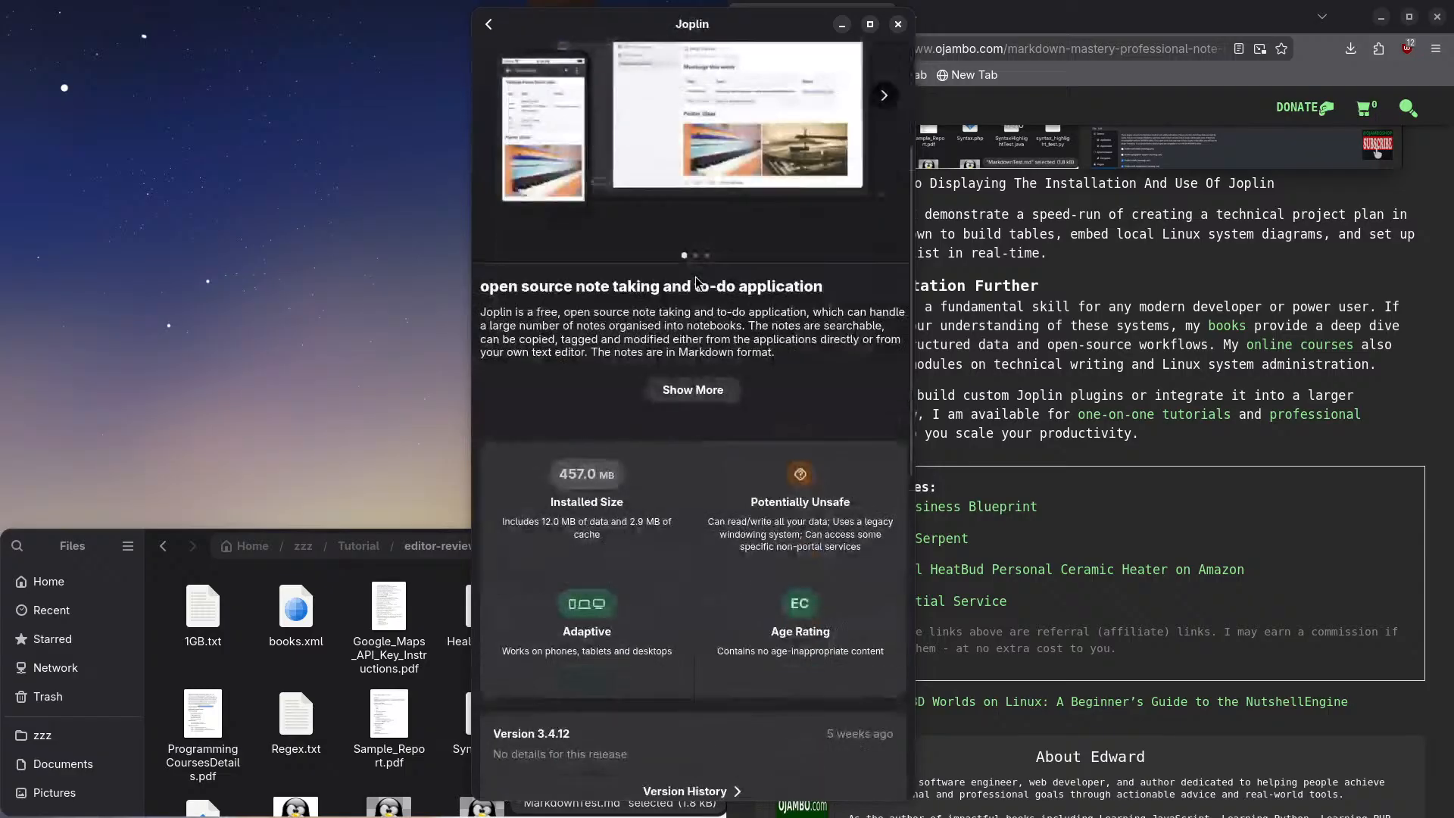
{"action": "scroll", "coordinate": [696, 282], "scroll_direction": "down", "scroll_amount": 2}
{"action": "scroll", "coordinate": [697, 284], "scroll_direction": "down", "scroll_amount": 3}
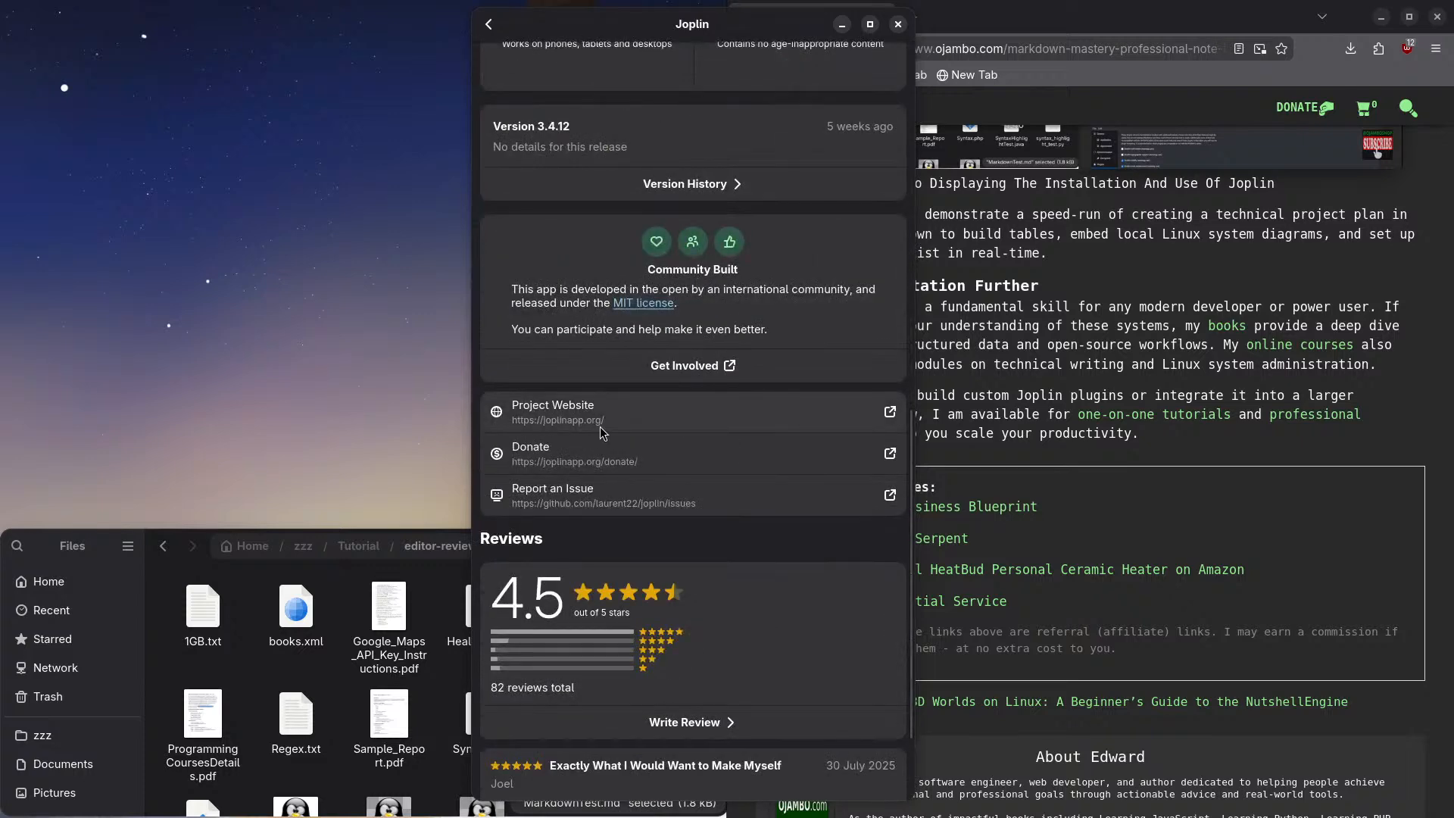
{"action": "right_click", "coordinate": [553, 421]}
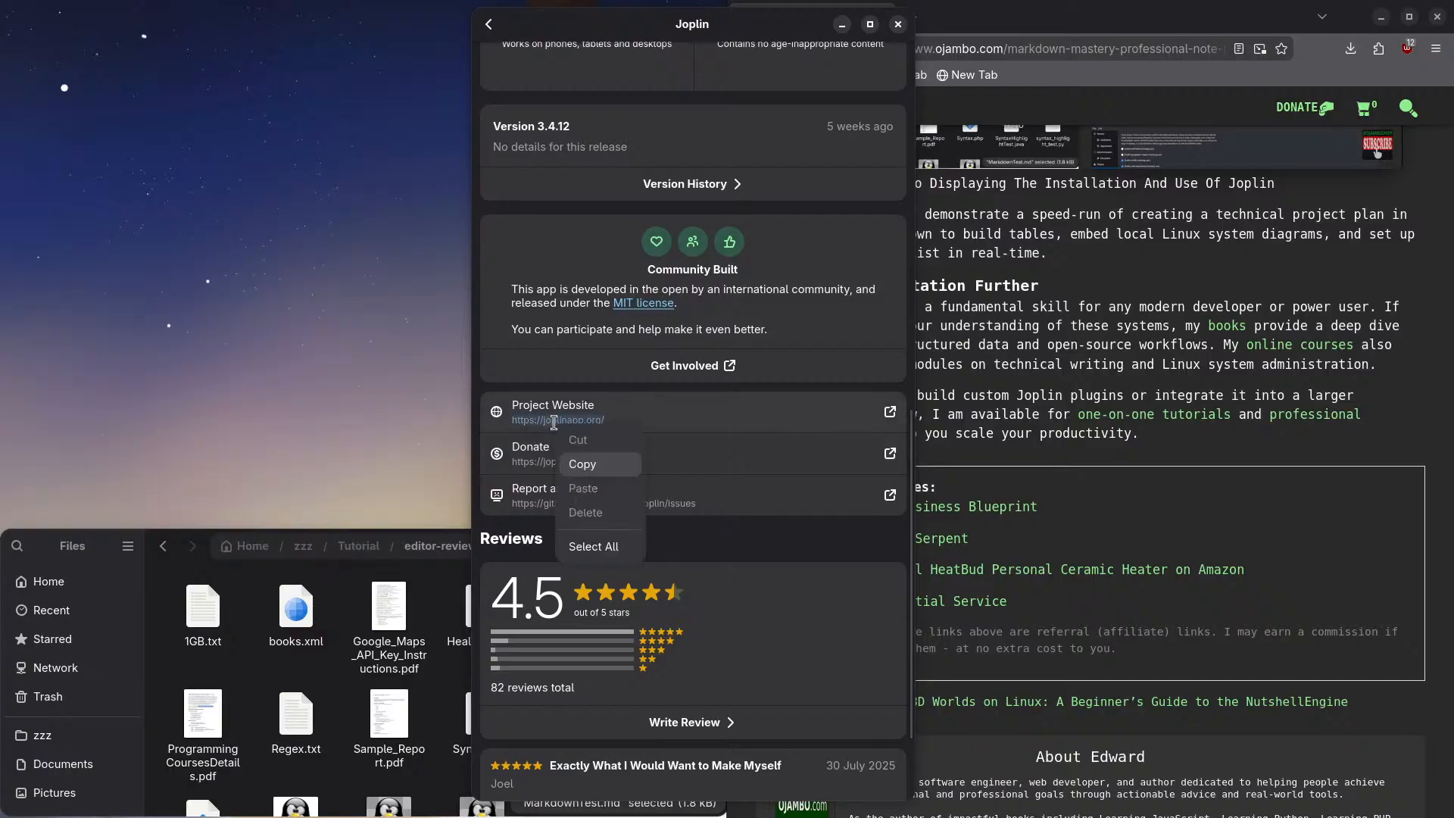
{"action": "left_click", "coordinate": [583, 465]}
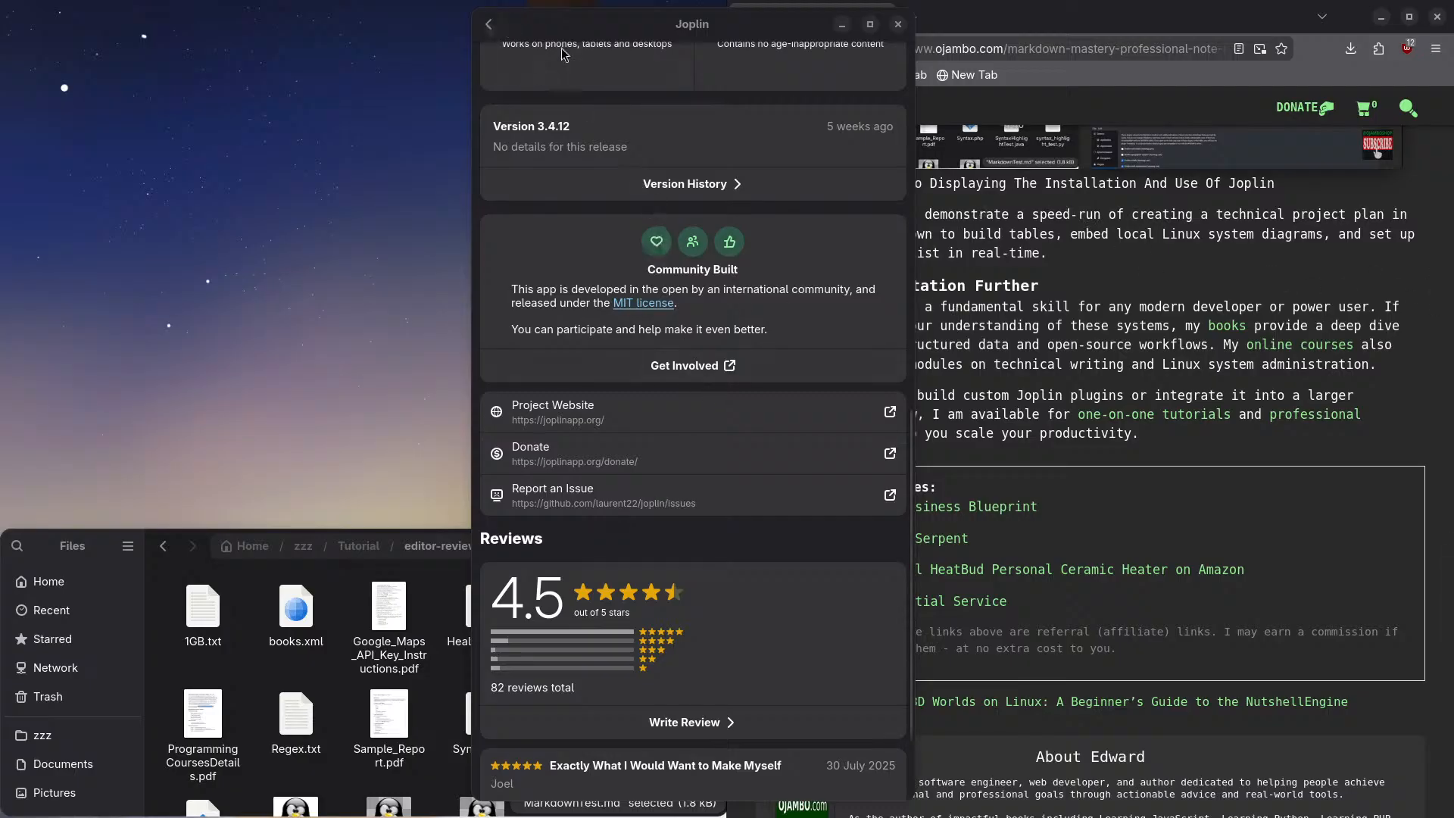
Step: Check which source Joplin is installed from on its details page, and close the software store
{"action": "scroll", "coordinate": [665, 270], "scroll_direction": "up", "scroll_amount": 2}
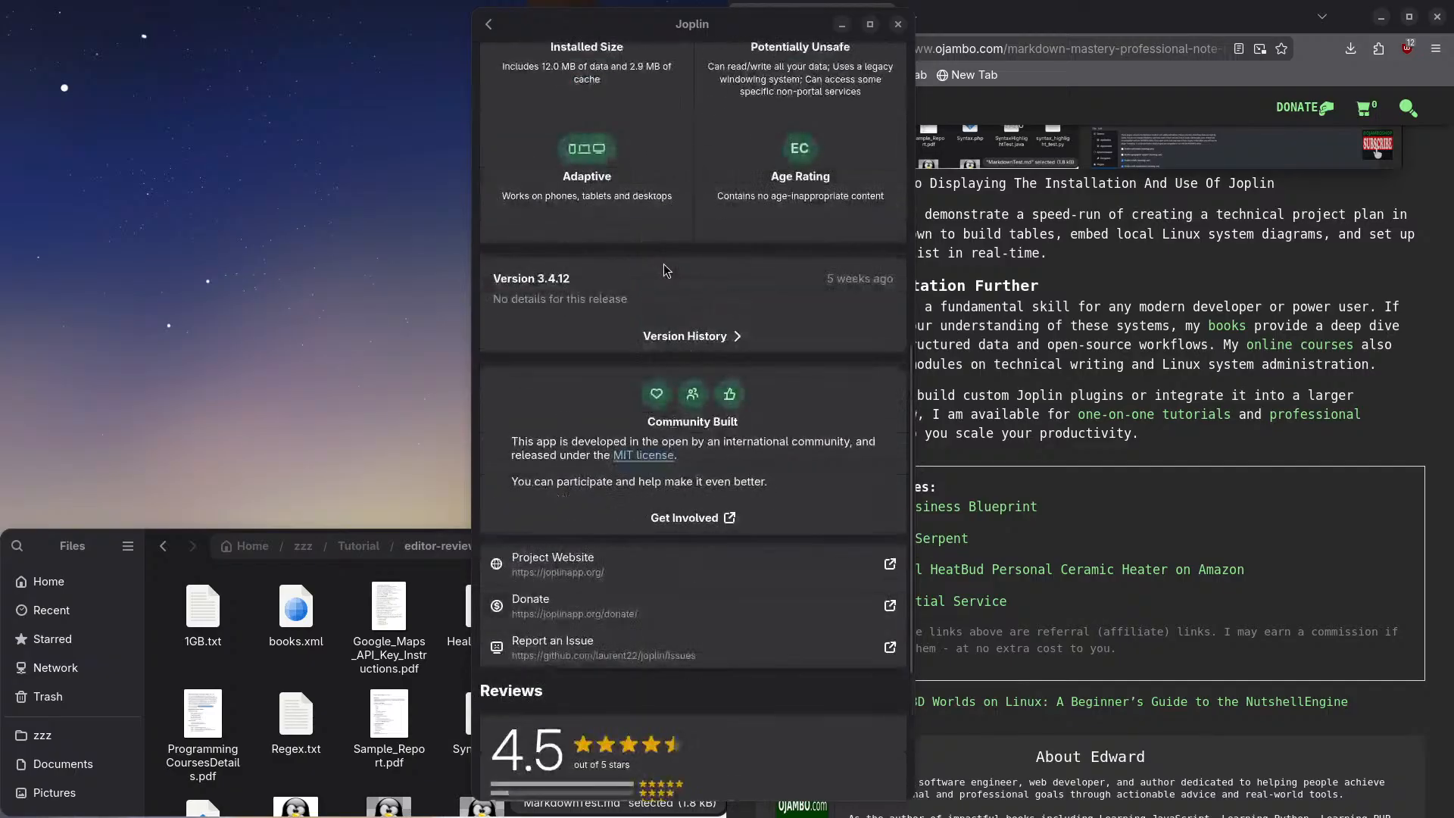
{"action": "scroll", "coordinate": [666, 270], "scroll_direction": "down", "scroll_amount": 1}
{"action": "scroll", "coordinate": [666, 270], "scroll_direction": "up", "scroll_amount": 4}
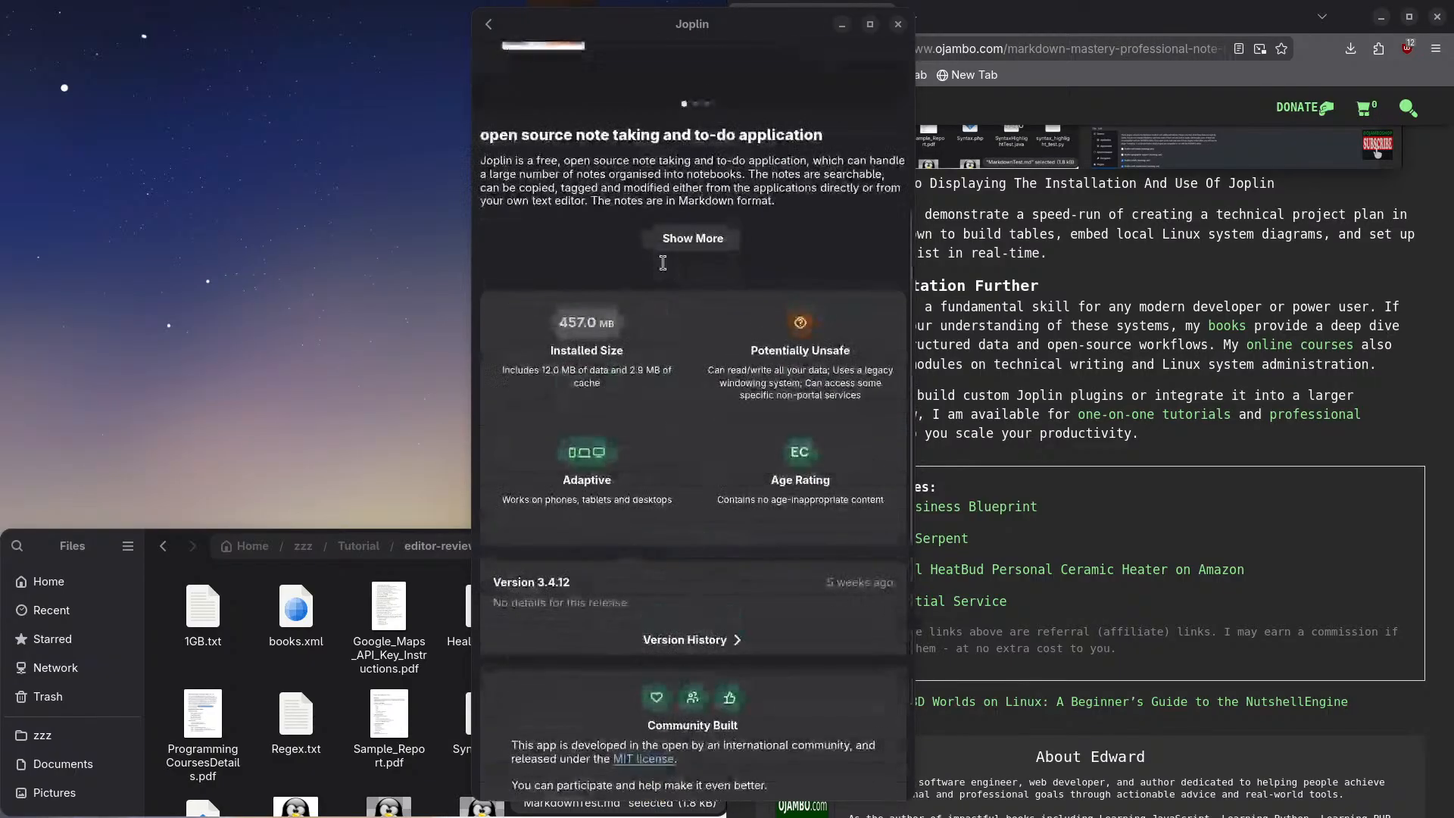
{"action": "scroll", "coordinate": [664, 295], "scroll_direction": "up", "scroll_amount": 5}
{"action": "scroll", "coordinate": [635, 545], "scroll_direction": "up", "scroll_amount": 1}
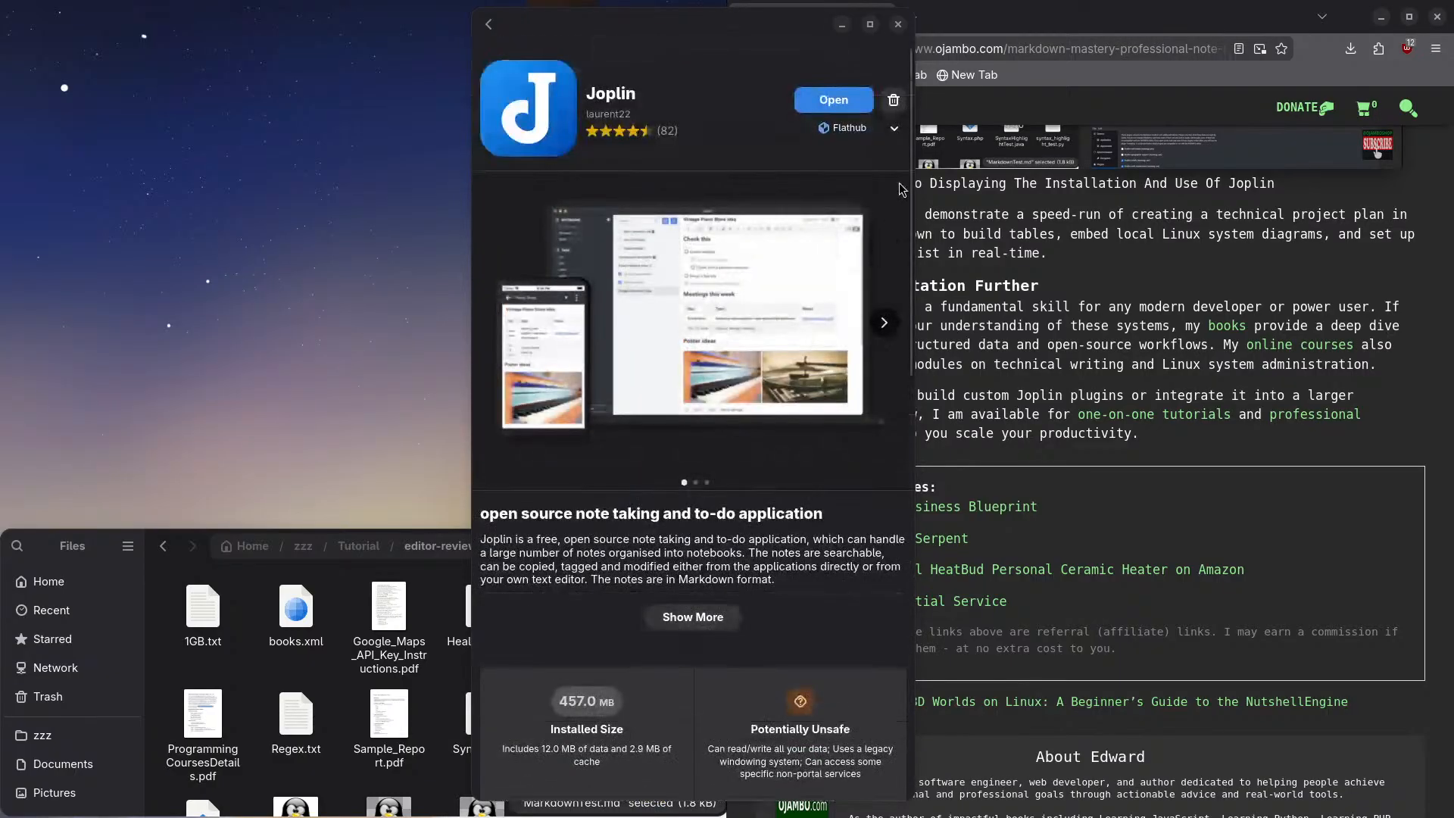
{"action": "left_click", "coordinate": [895, 135]}
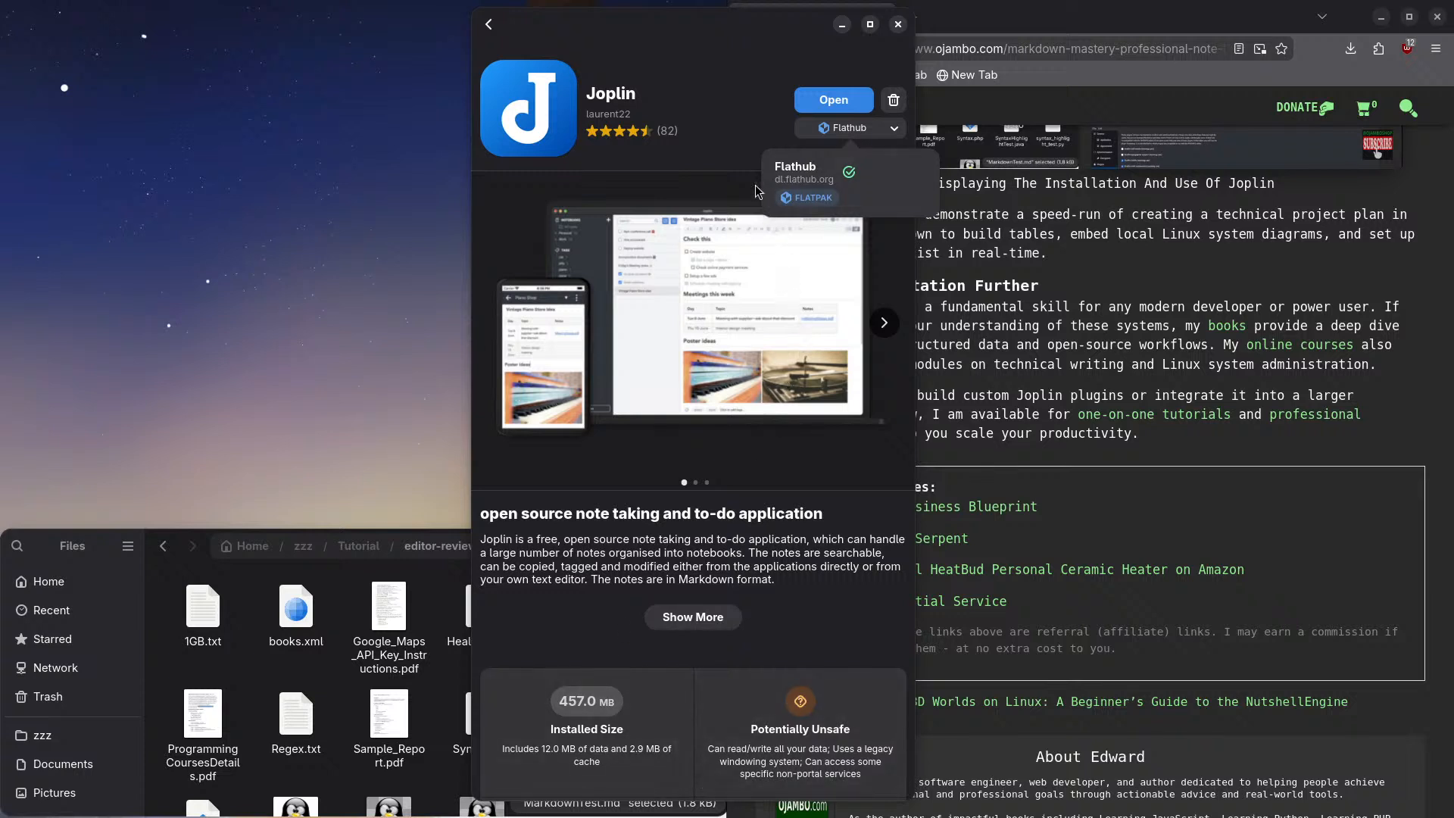
{"action": "left_click", "coordinate": [898, 27]}
{"action": "left_click", "coordinate": [898, 25]}
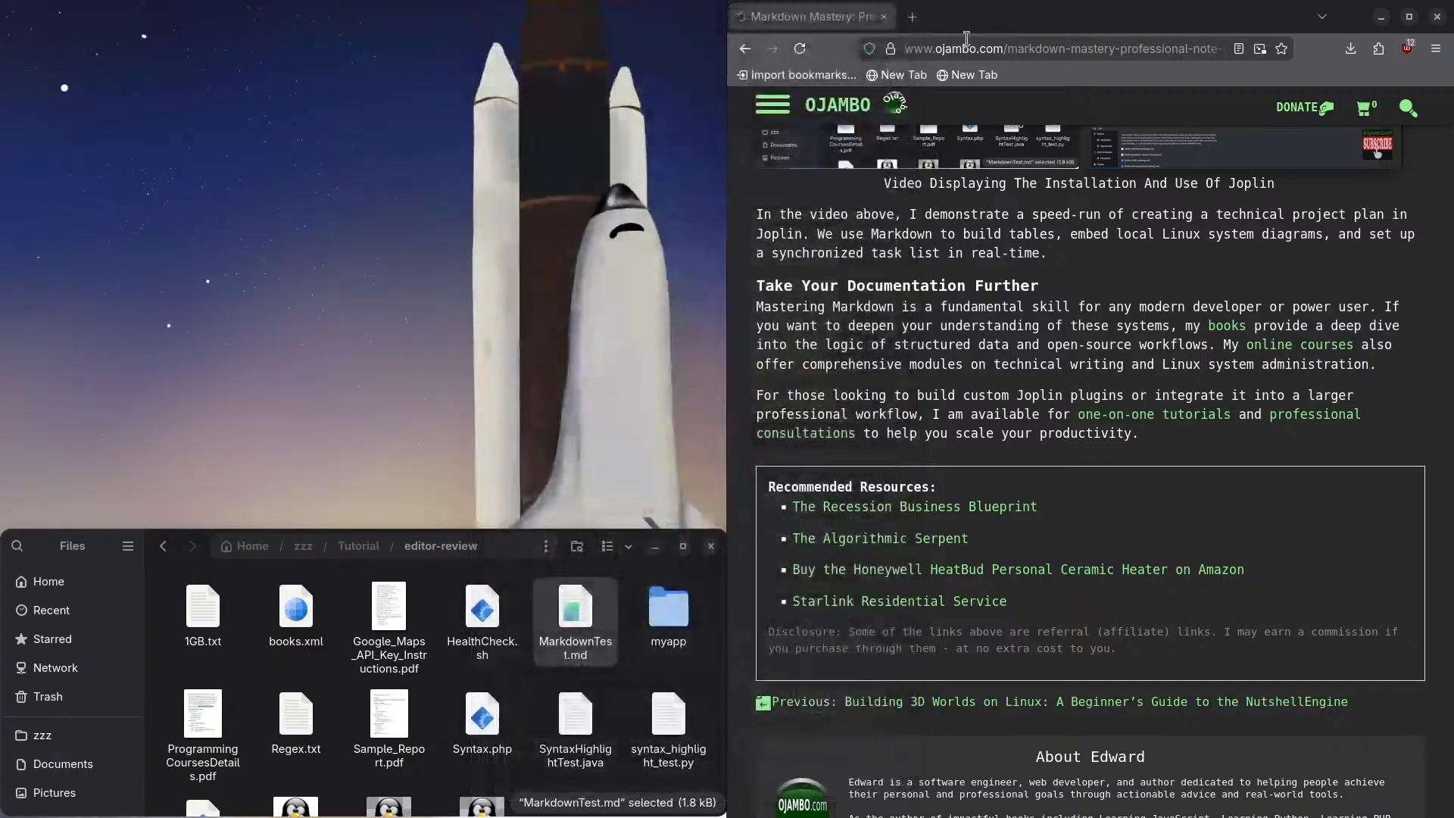
Step: Open the Joplin project website, joplinapp.org, in a new browser tab
{"action": "left_click", "coordinate": [912, 17]}
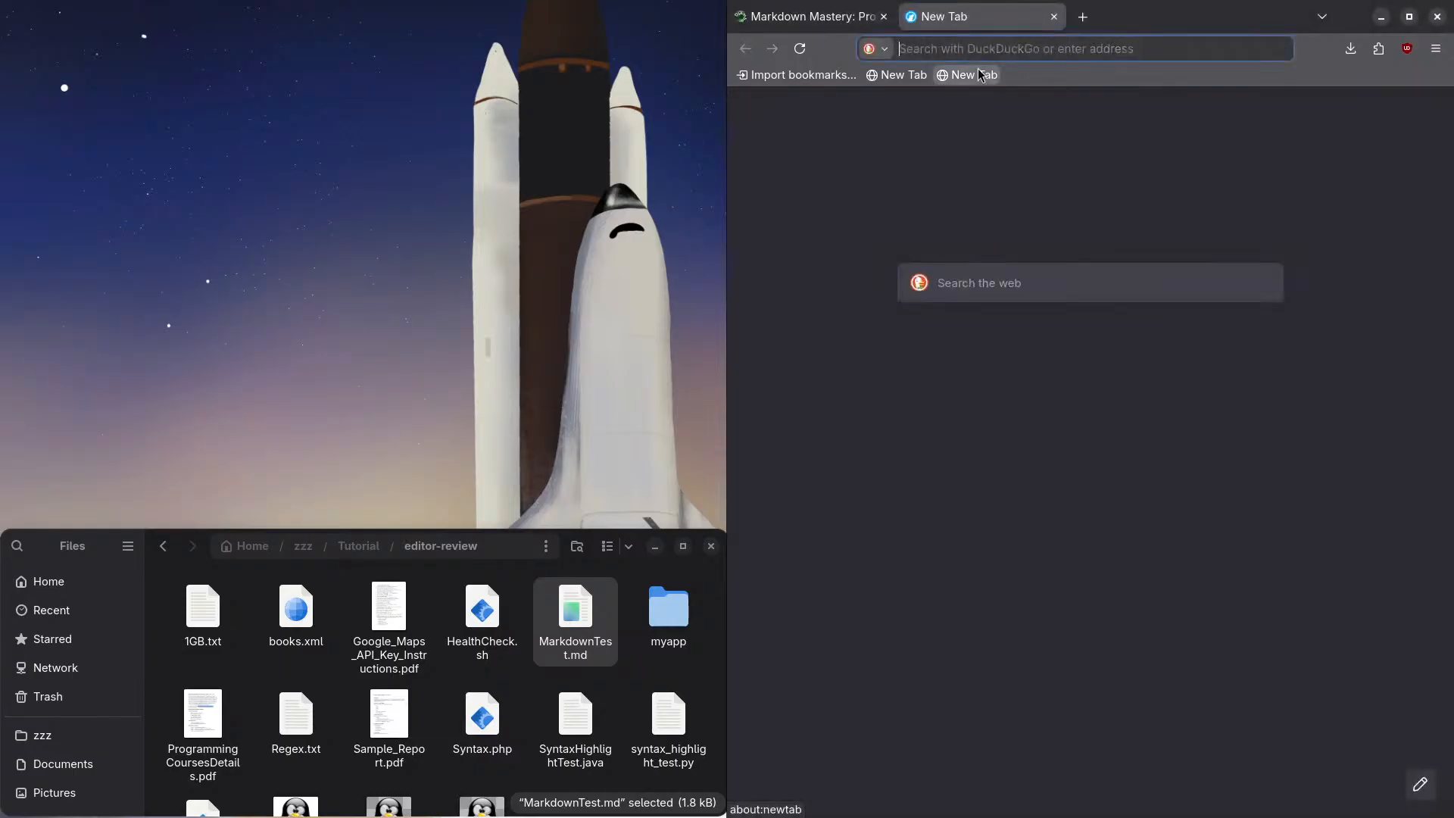
{"action": "type", "text": "joplinaa"}
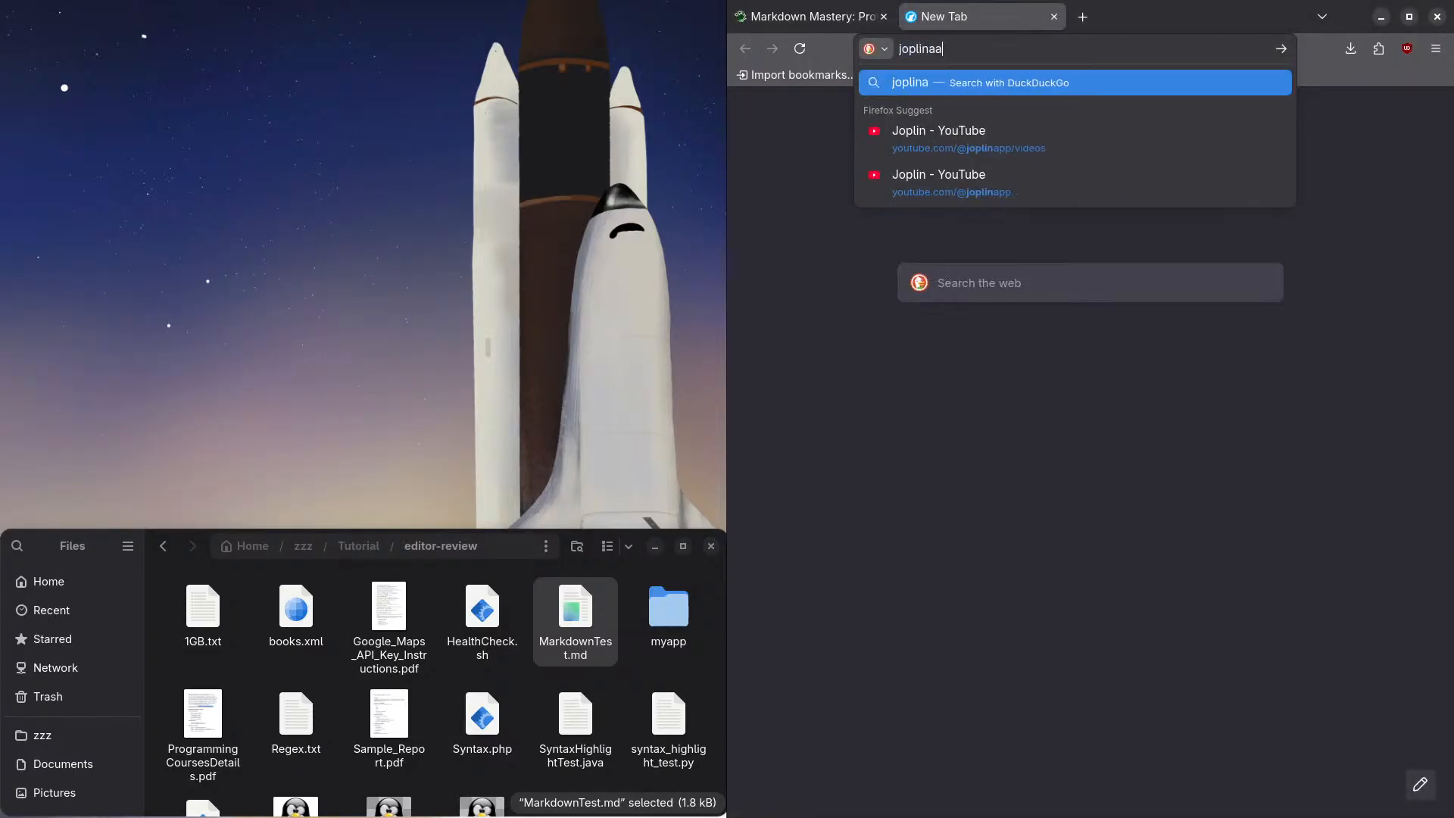
{"action": "key", "text": "BackSpace"}
{"action": "type", "text": "pp."}
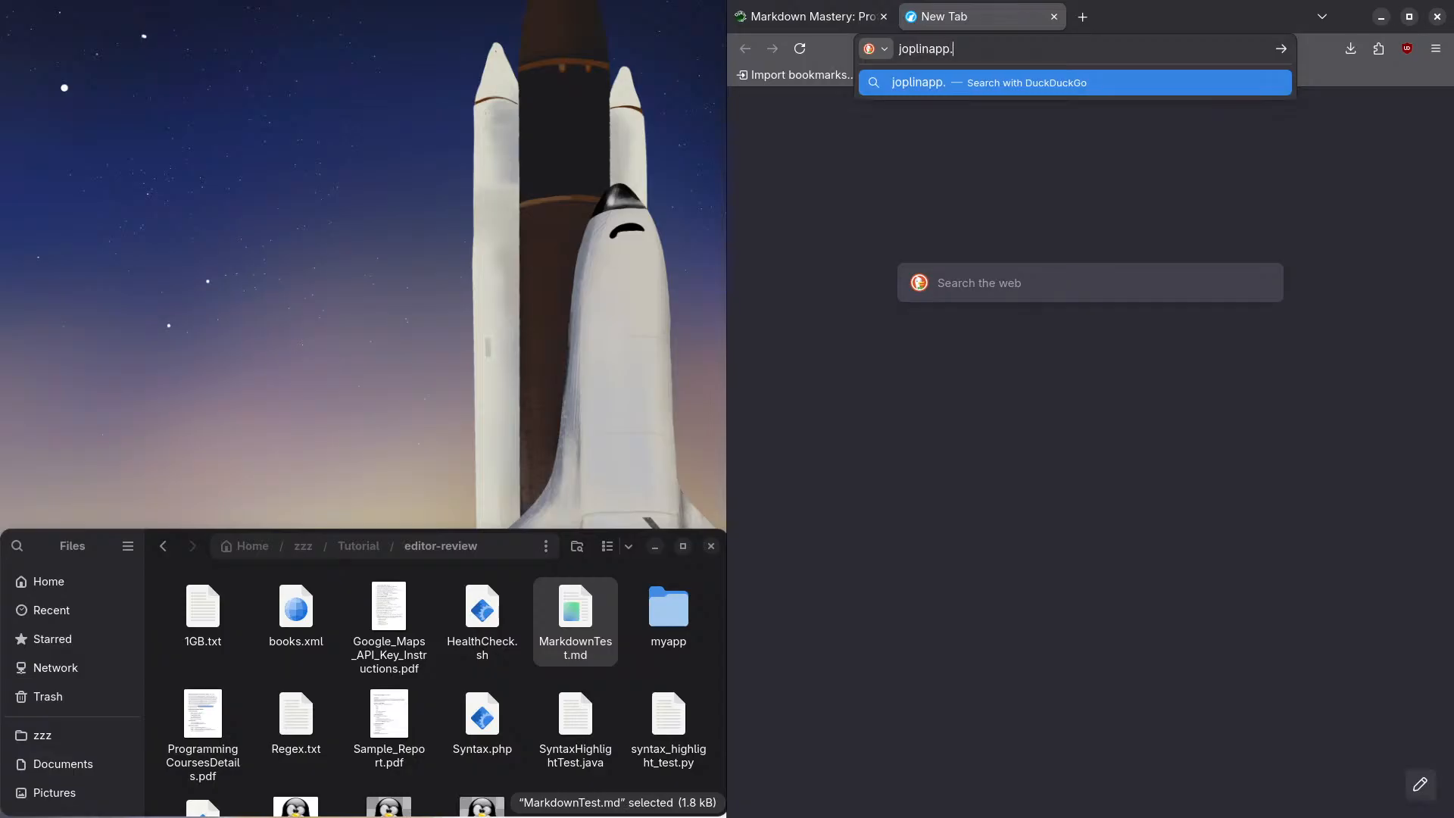
{"action": "type", "text": "org"}
{"action": "key", "text": "Return"}
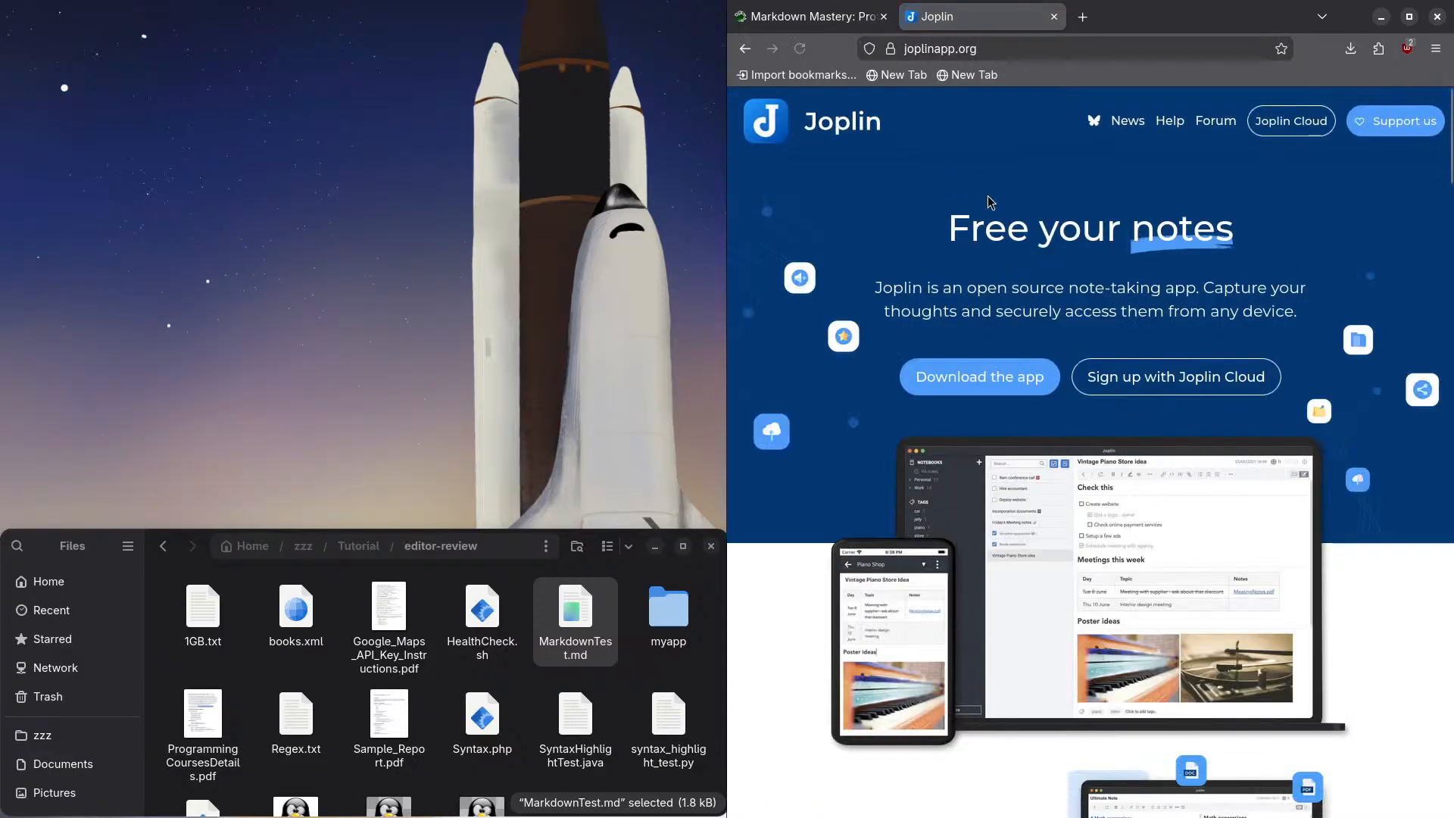
Step: Review the desktop, mobile and terminal installation options on Joplin's download page, and close the website's tab
{"action": "left_click", "coordinate": [989, 388]}
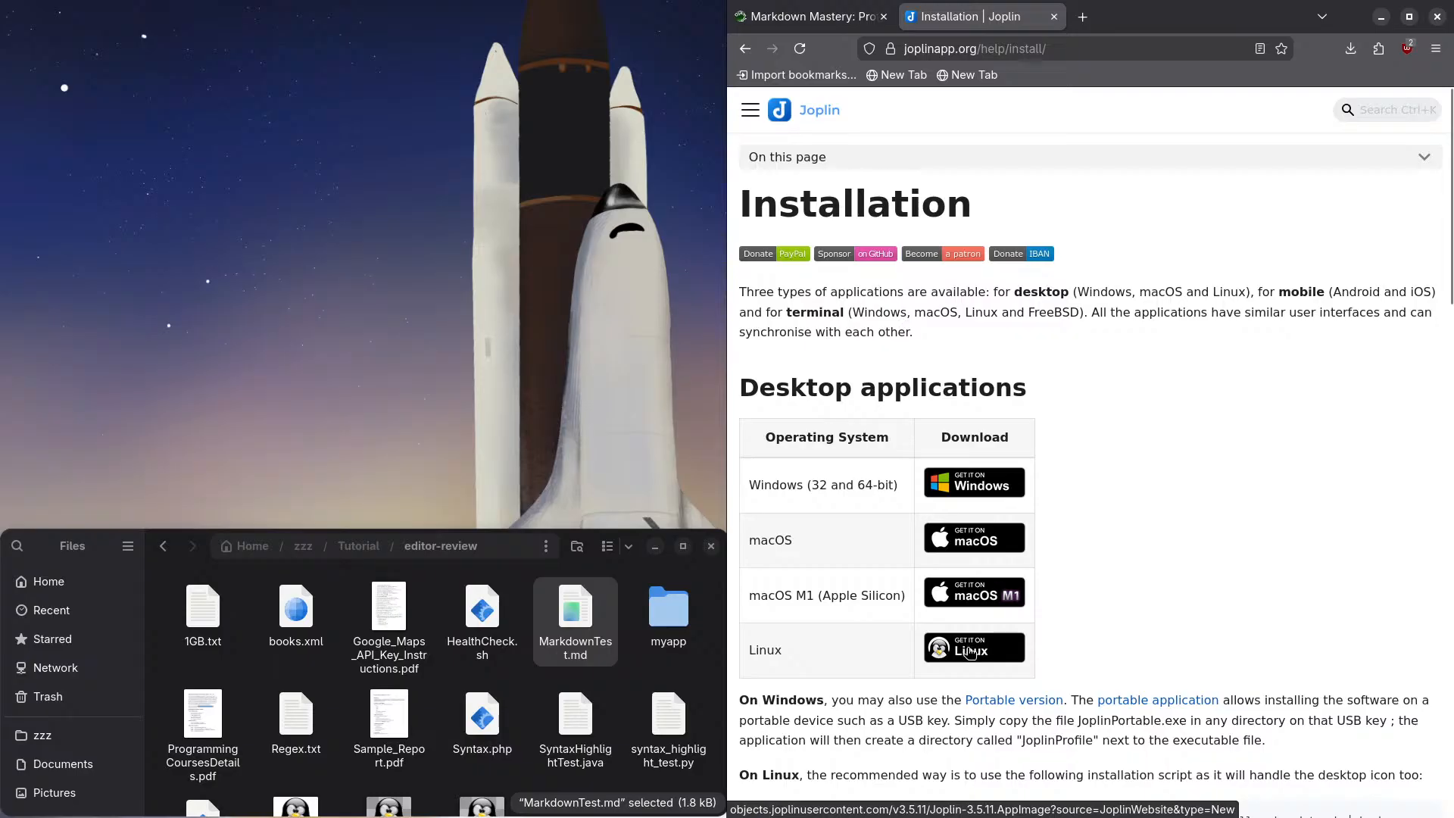
{"action": "scroll", "coordinate": [972, 653], "scroll_direction": "down", "scroll_amount": 3}
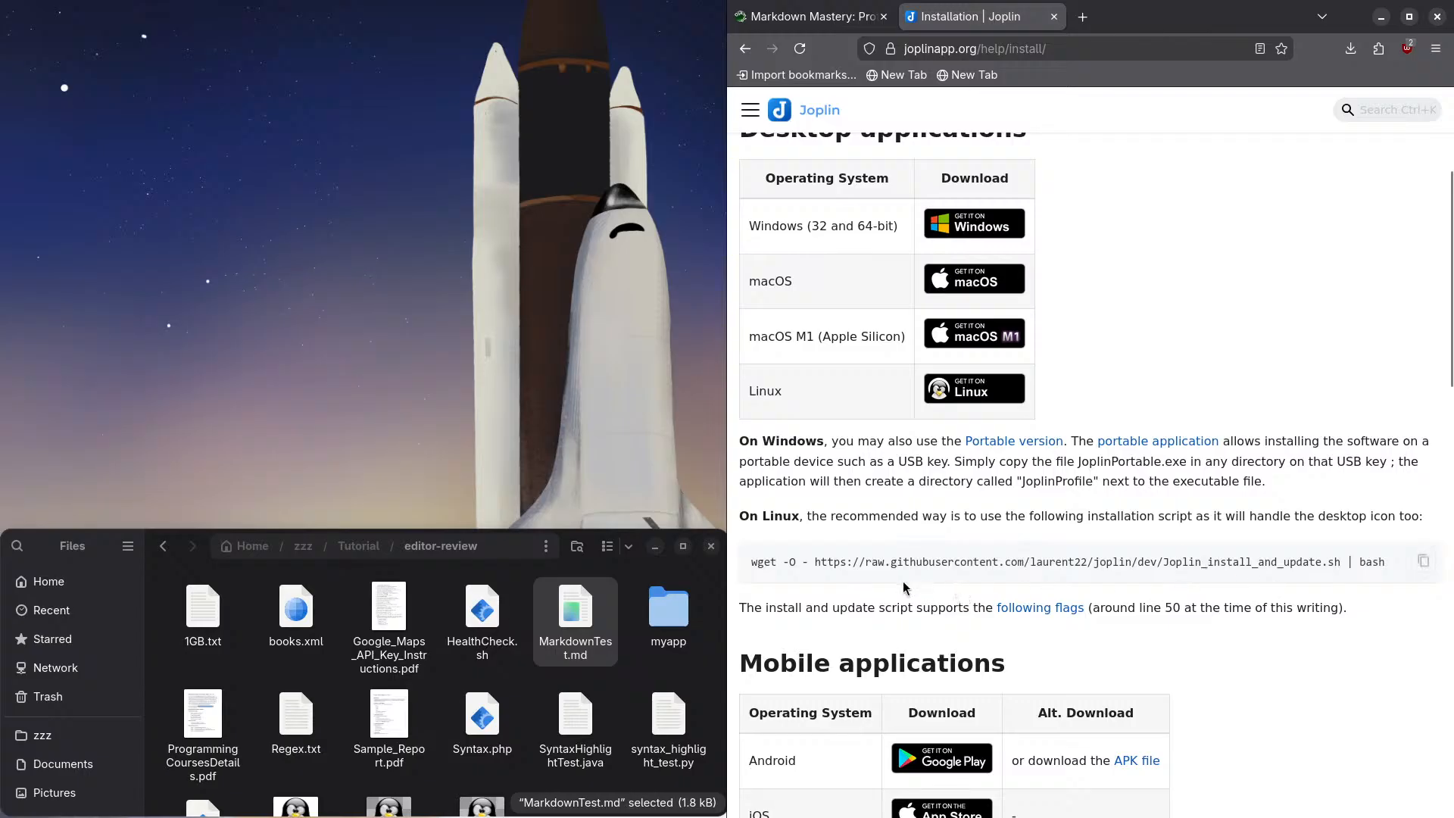
{"action": "scroll", "coordinate": [903, 587], "scroll_direction": "down", "scroll_amount": 3}
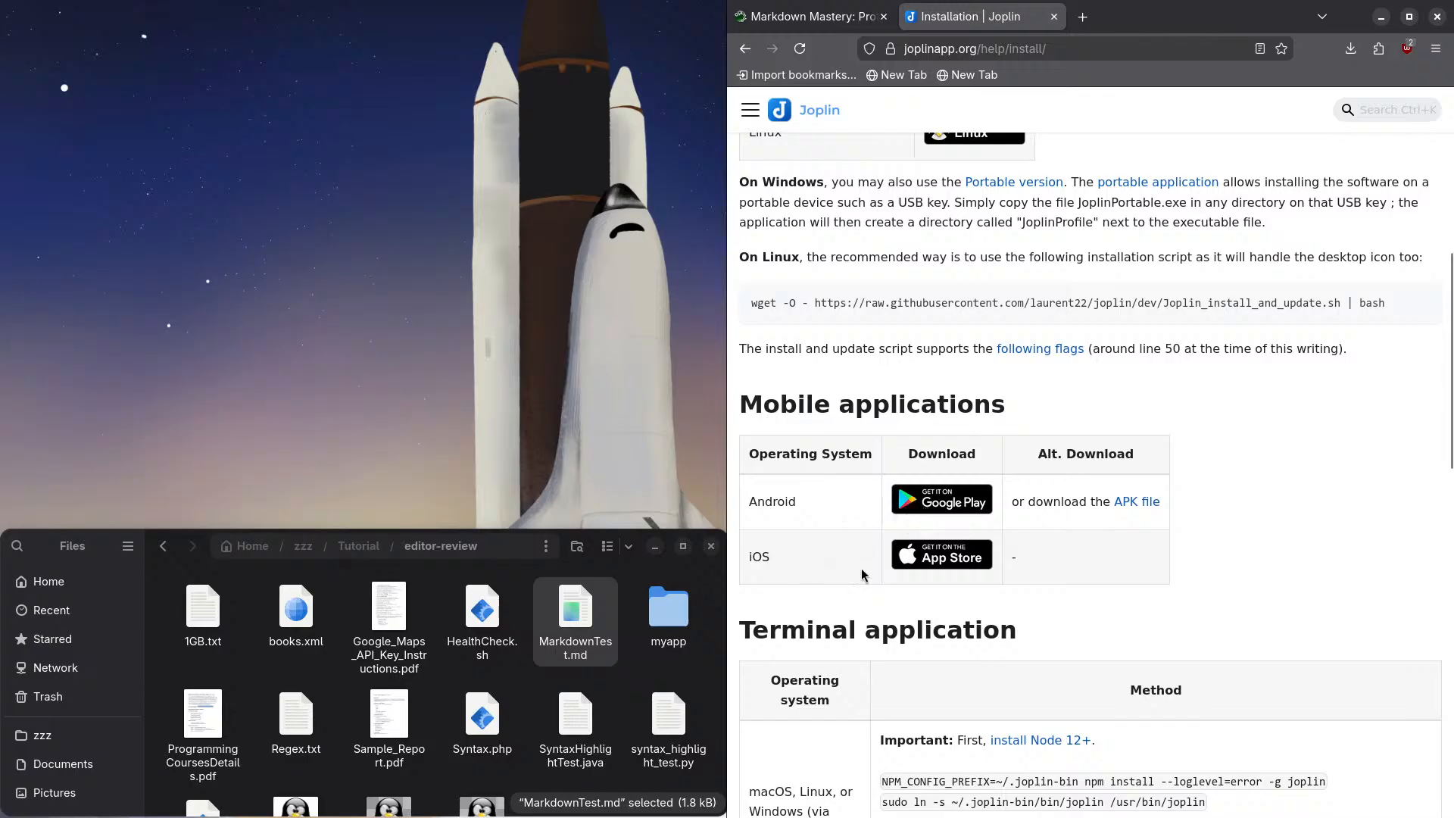
{"action": "scroll", "coordinate": [845, 566], "scroll_direction": "down", "scroll_amount": 2}
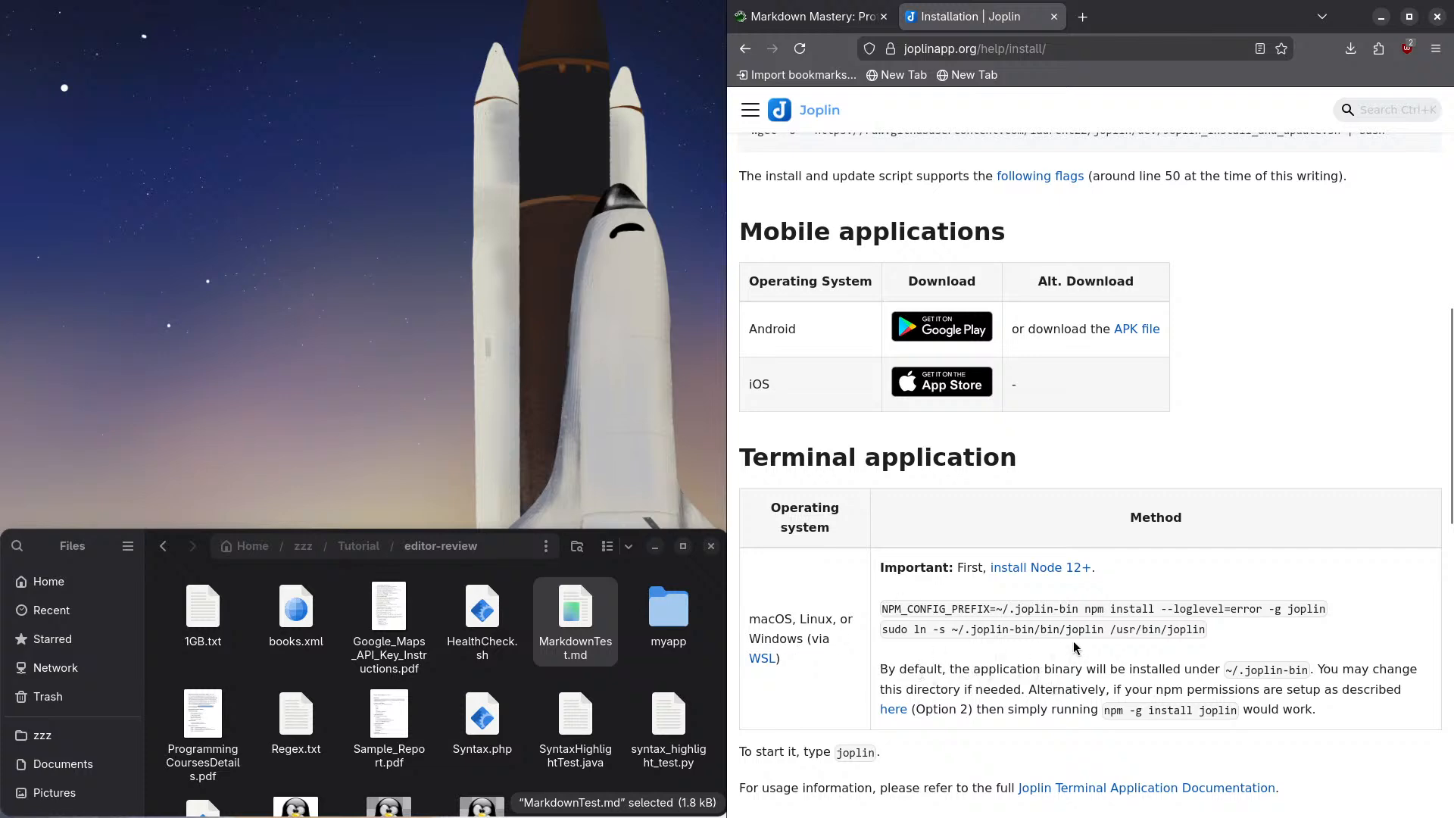
{"action": "scroll", "coordinate": [821, 485], "scroll_direction": "up", "scroll_amount": 10}
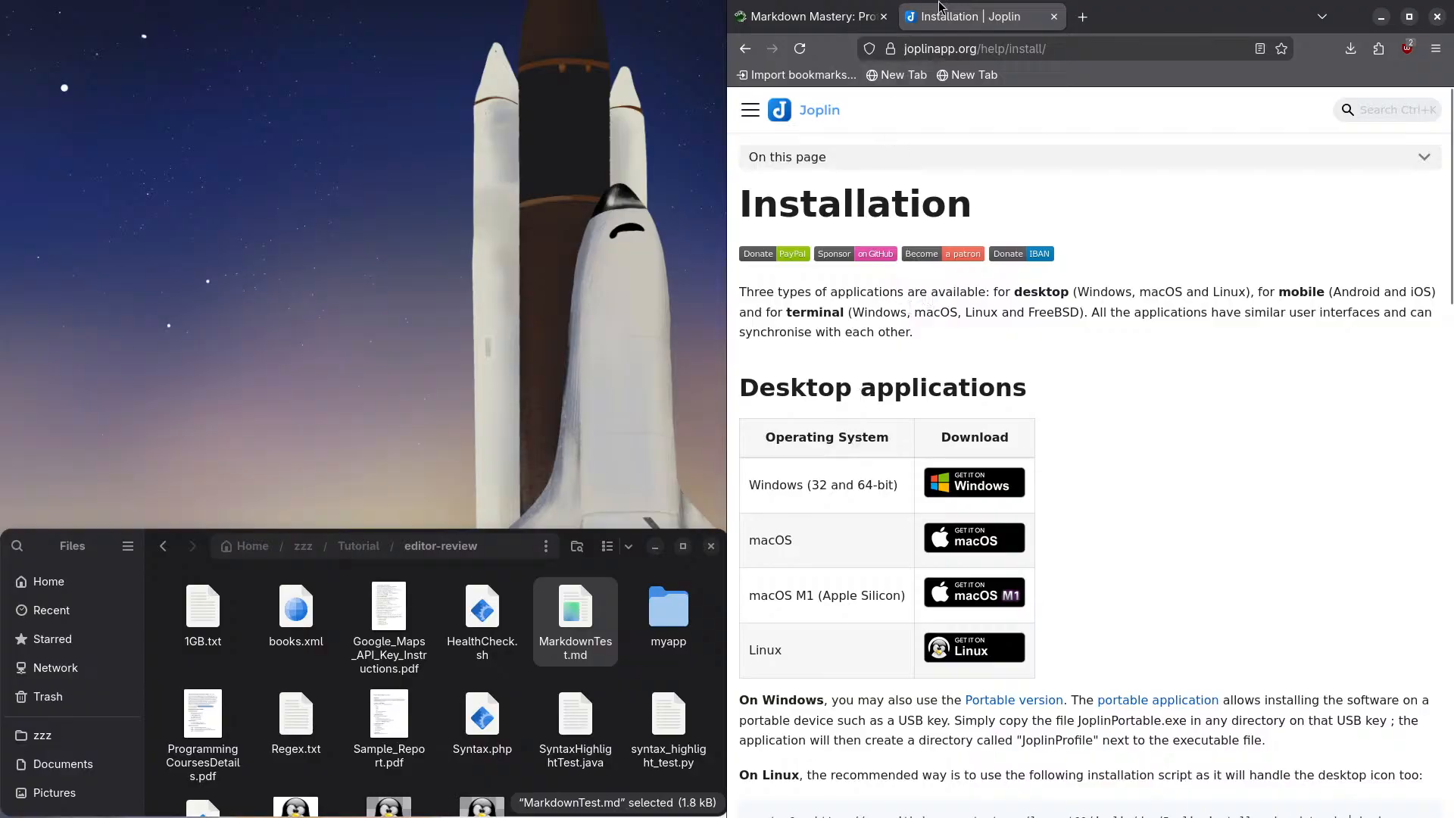
{"action": "left_click", "coordinate": [1053, 16]}
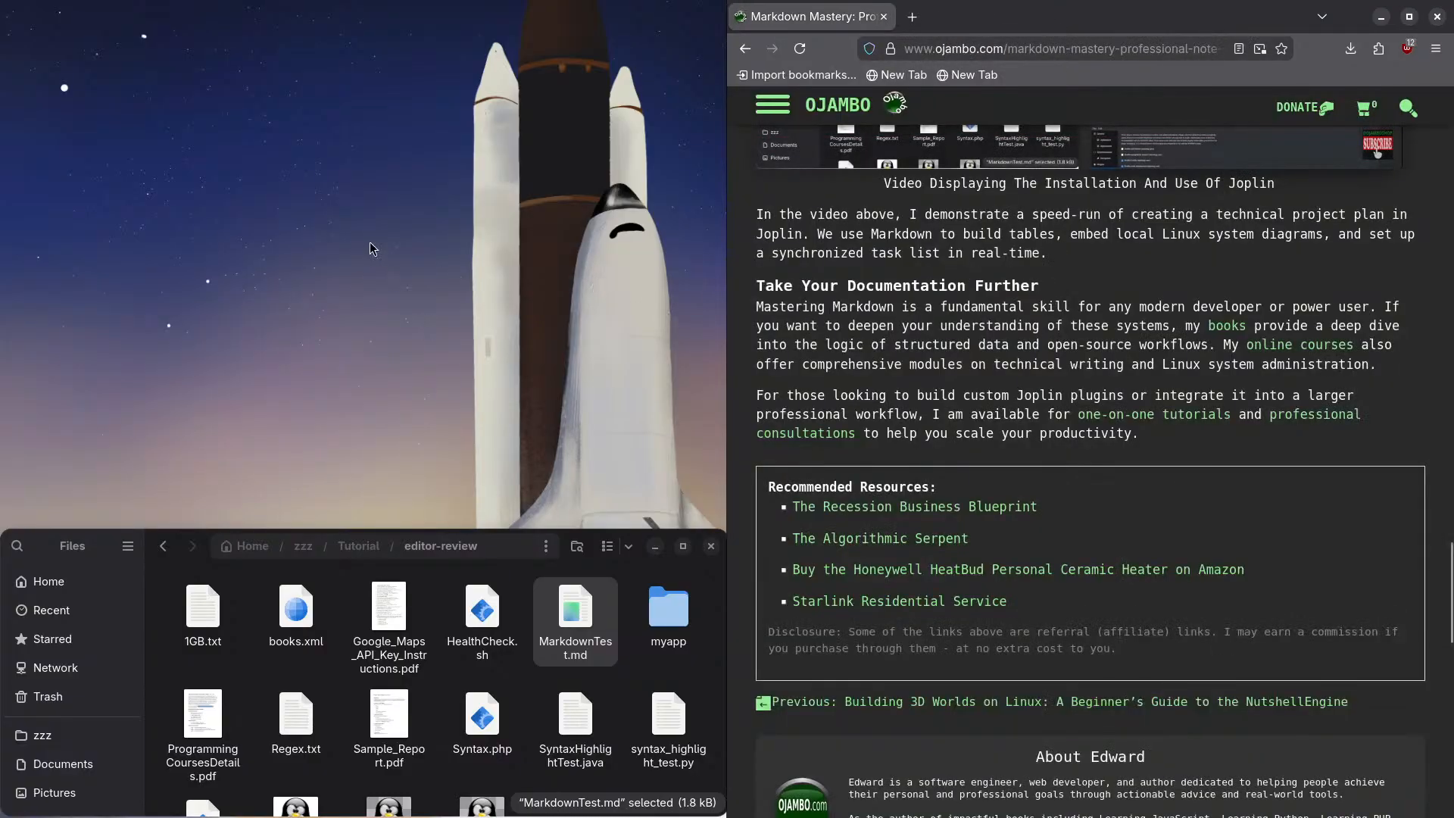
Step: Launch the Joplin desktop app and tile its window beside the browser
{"action": "key", "text": "super"}
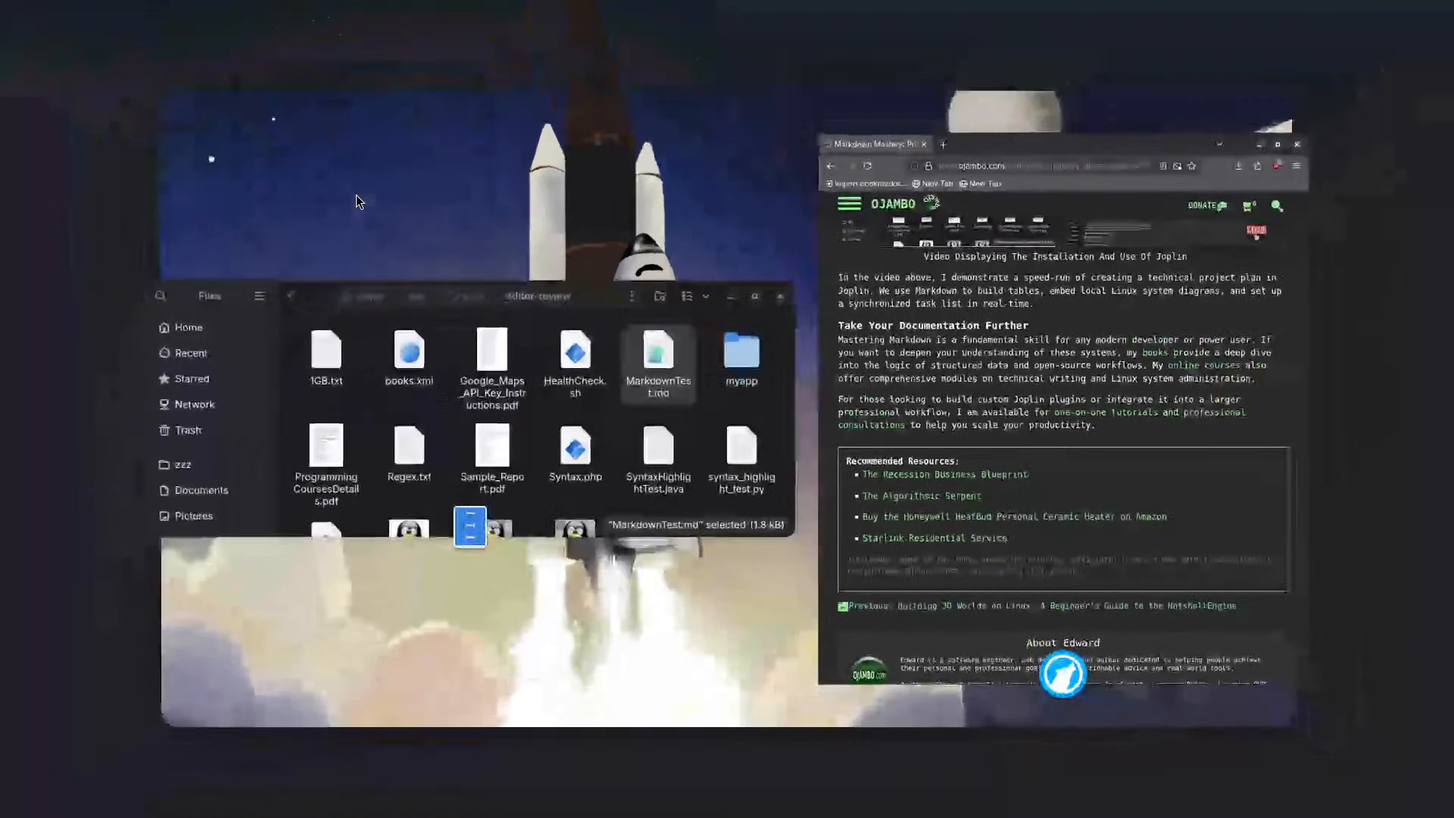
{"action": "key", "text": "super"}
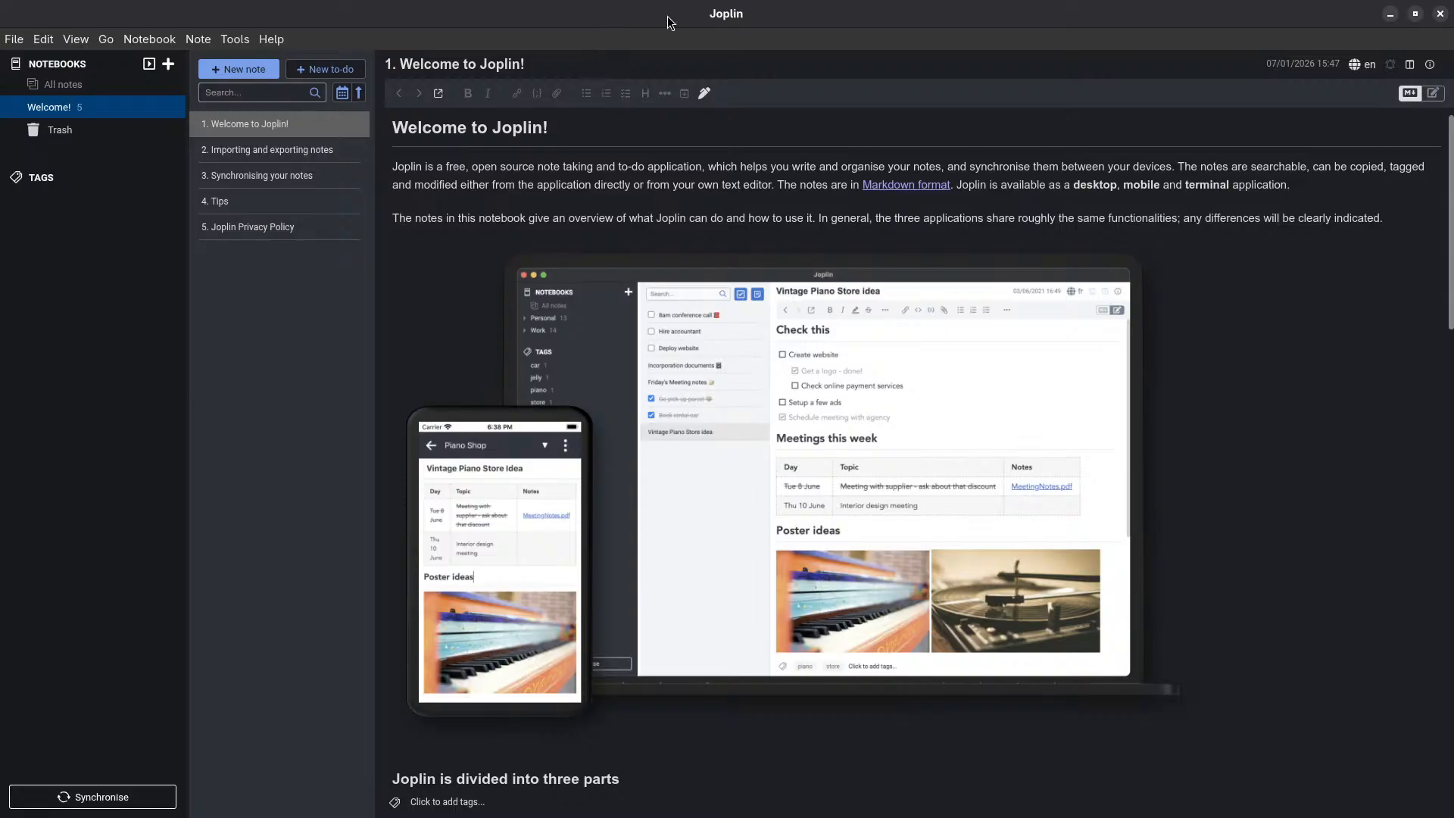
{"action": "left_click_drag", "start_coordinate": [727, 15], "coordinate": [3, 161]}
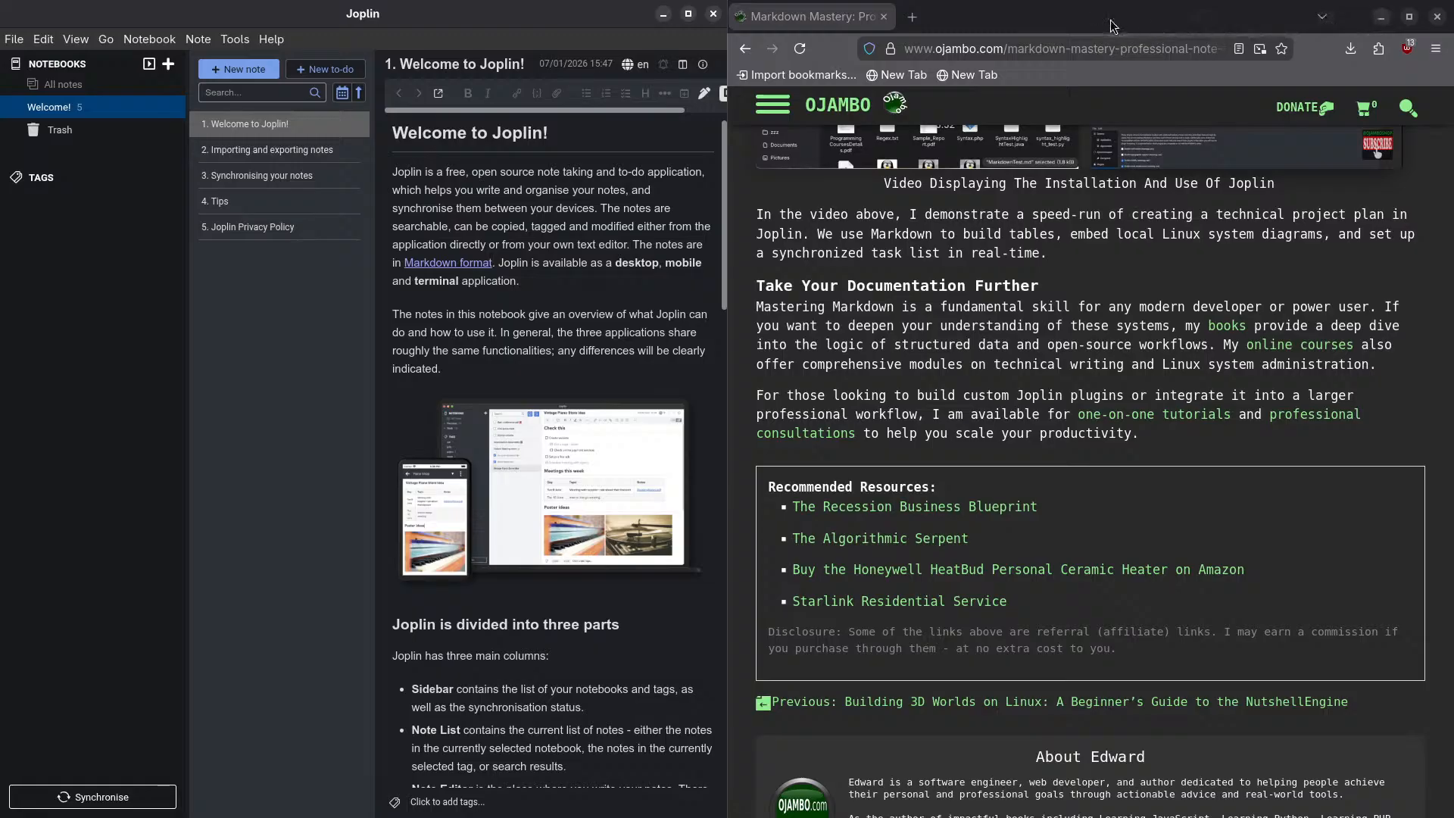
Step: Narrow and reposition the browser window, and resize Joplin into a full-height window between the desktop's edge area and the browser
{"action": "left_click_drag", "start_coordinate": [1109, 24], "coordinate": [1205, 97]}
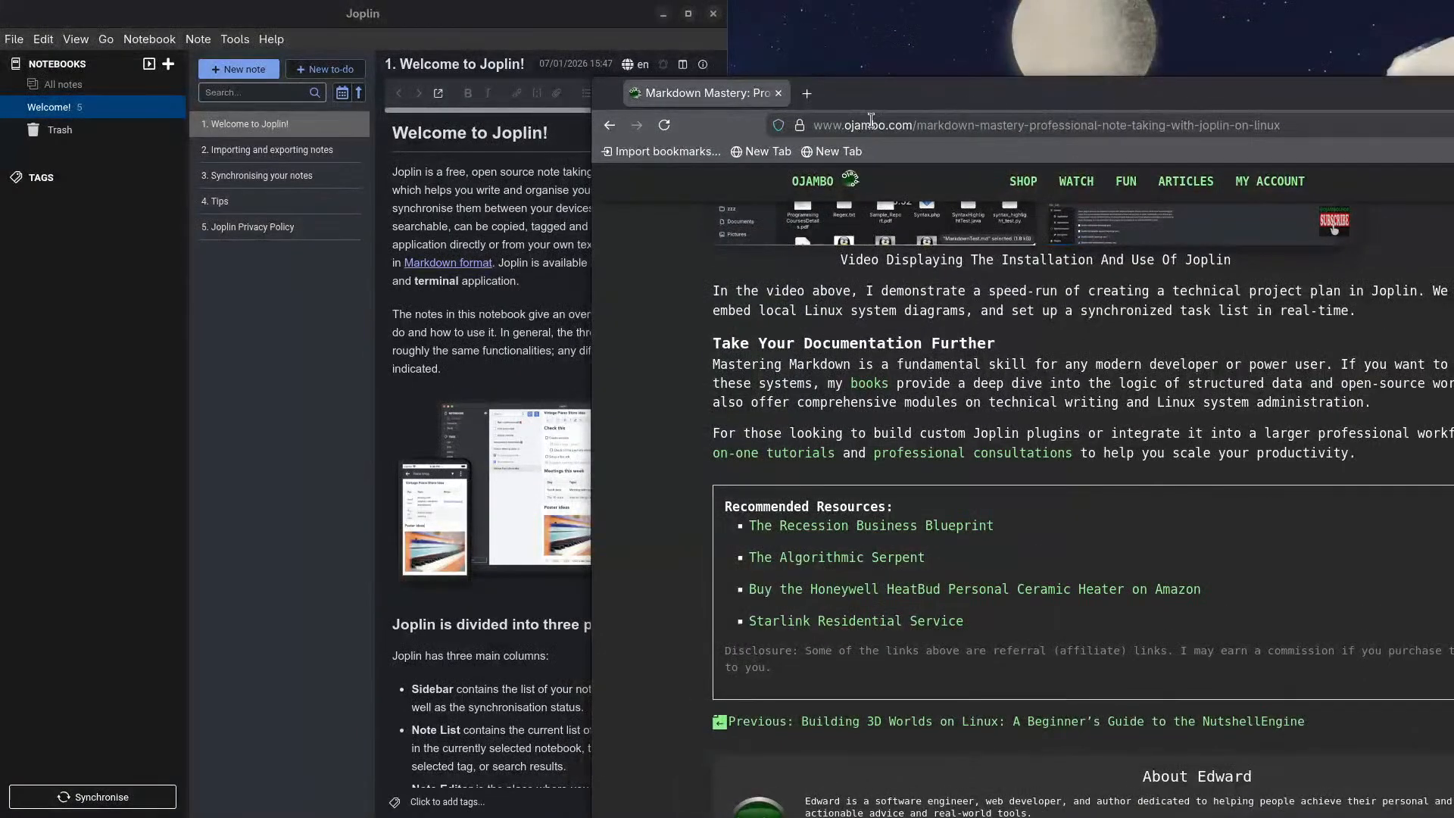
{"action": "left_click_drag", "start_coordinate": [588, 230], "coordinate": [1159, 230]}
{"action": "left_click_drag", "start_coordinate": [496, 11], "coordinate": [697, 15]}
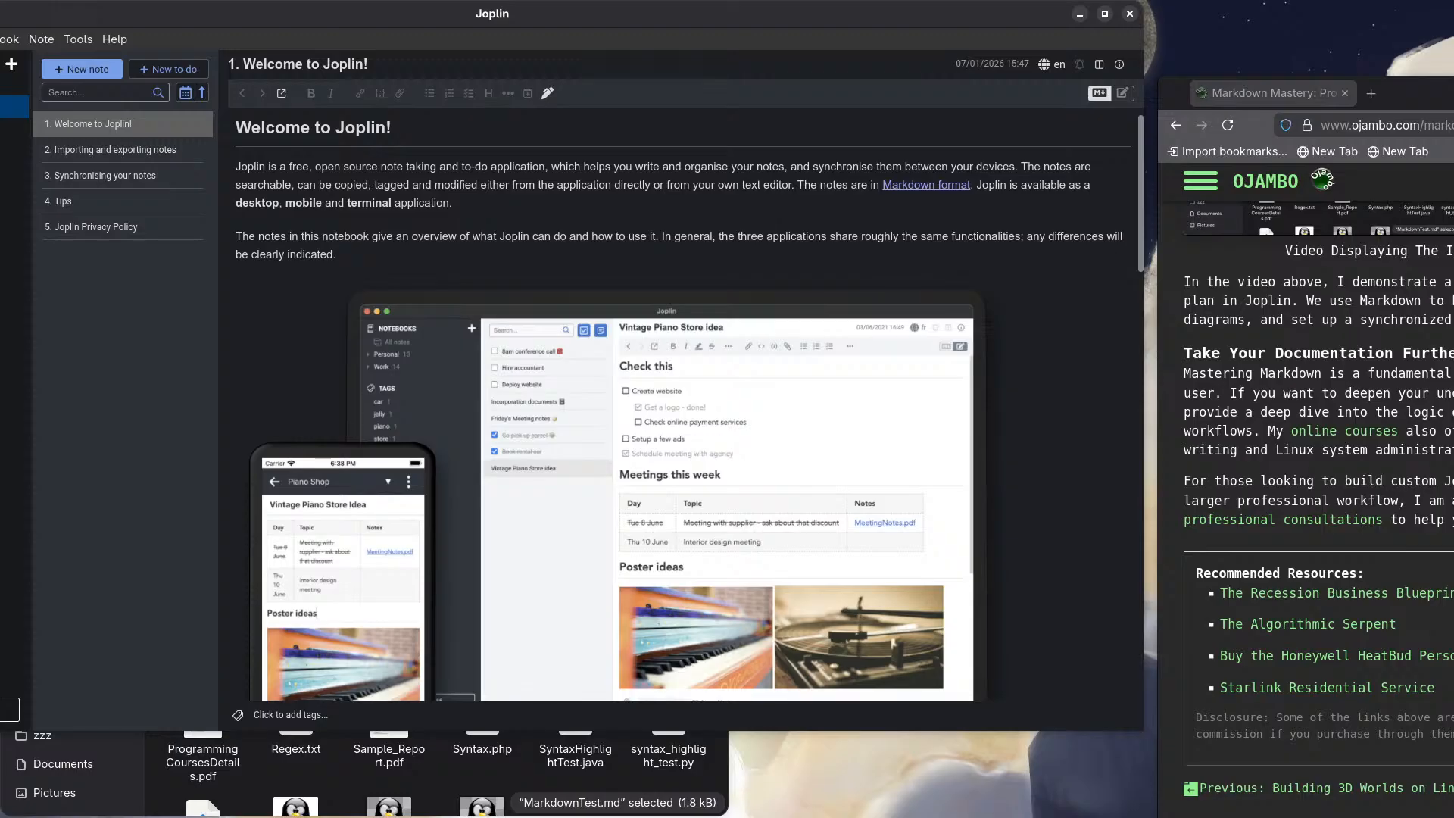
{"action": "left_click_drag", "start_coordinate": [0, 296], "coordinate": [411, 235]}
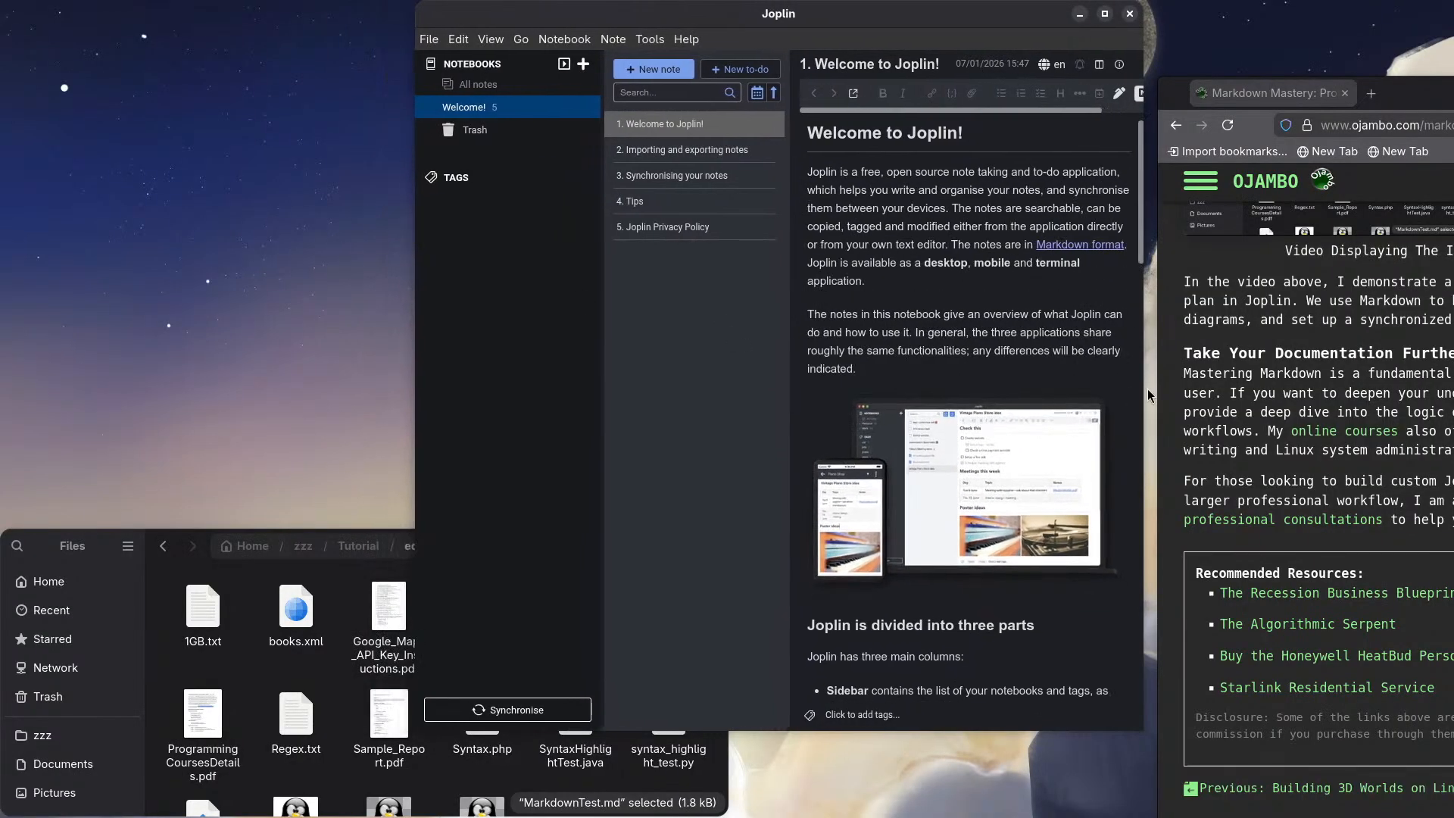
{"action": "left_click_drag", "start_coordinate": [1146, 385], "coordinate": [1093, 391]}
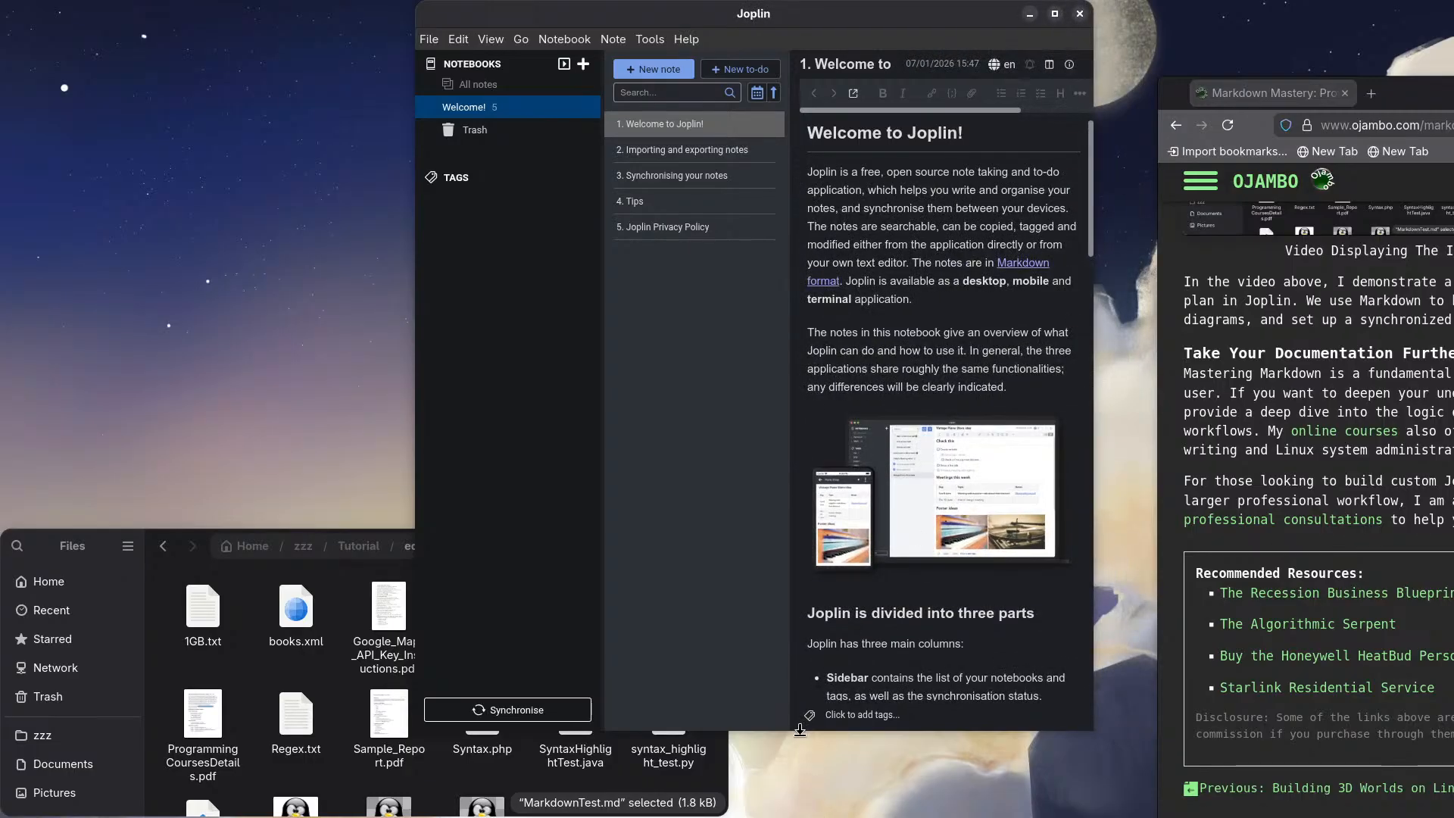
{"action": "left_click_drag", "start_coordinate": [802, 731], "coordinate": [803, 814]}
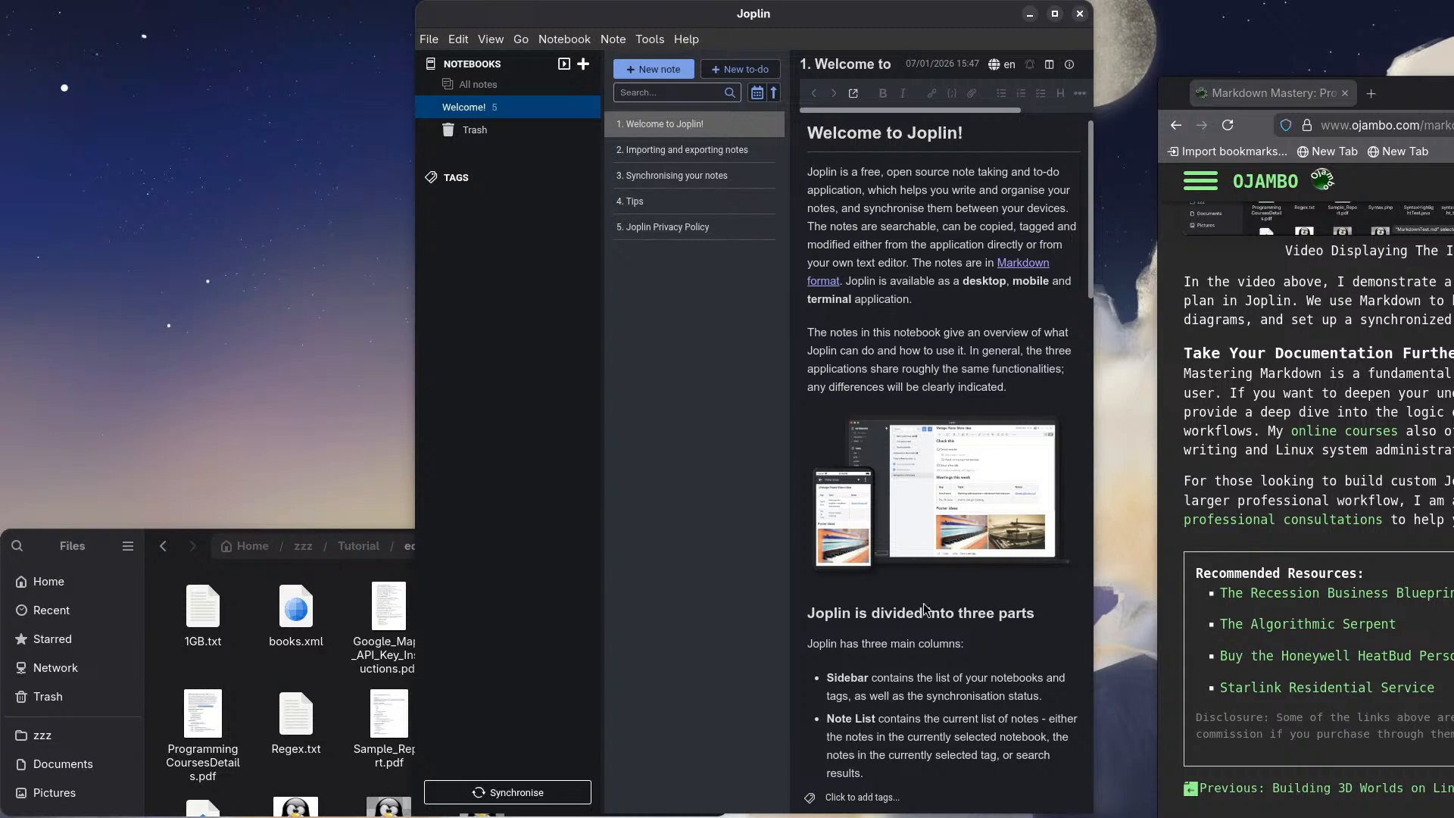
{"action": "left_click_drag", "start_coordinate": [1401, 94], "coordinate": [1336, 19]}
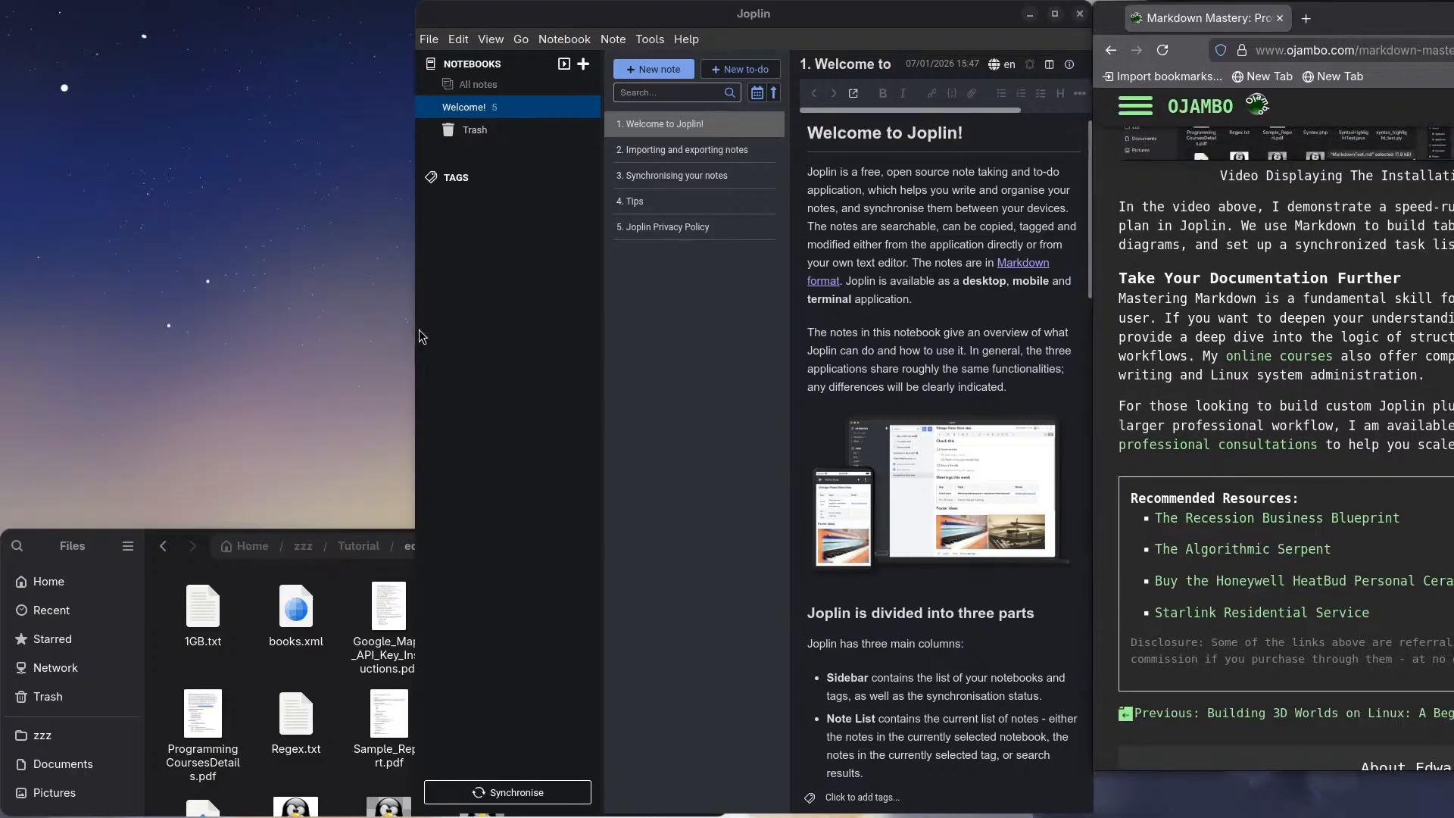
{"action": "left_click_drag", "start_coordinate": [416, 331], "coordinate": [457, 326]}
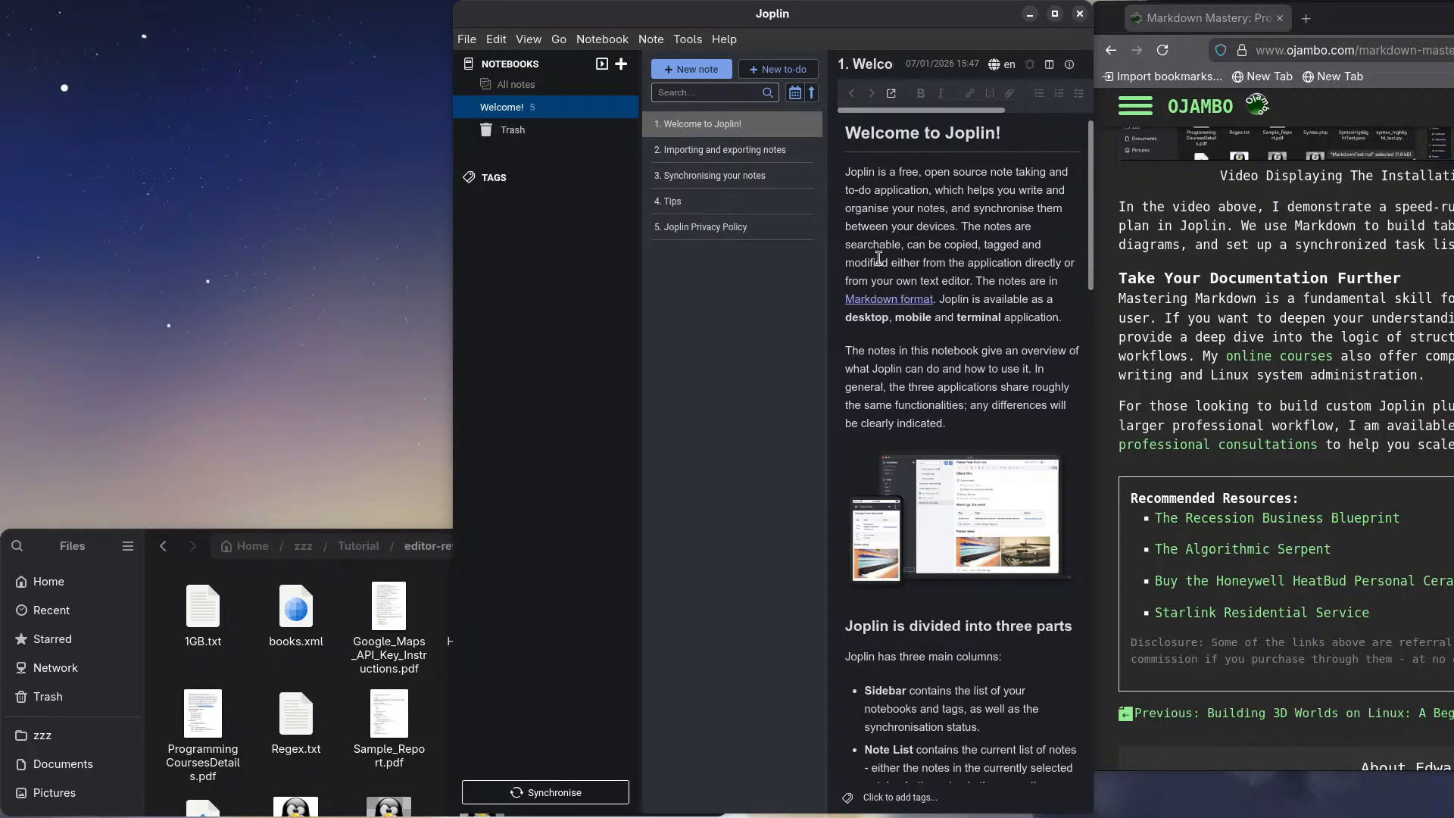
Step: Read through the Welcome to Joplin! note, including its Markdown example and the sections on organising notes with notebooks and tags
{"action": "scroll", "coordinate": [931, 318], "scroll_direction": "down", "scroll_amount": 6}
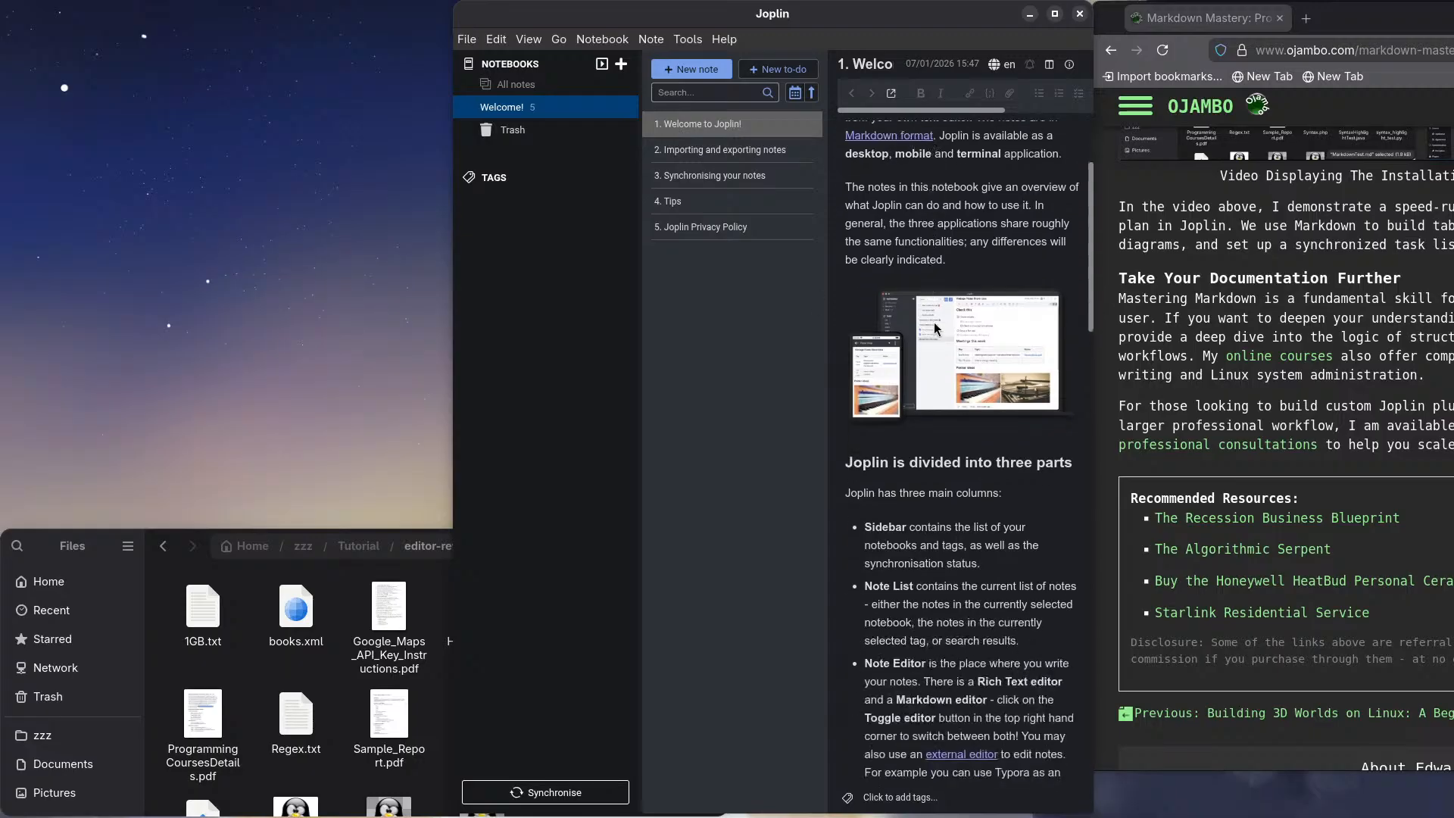
{"action": "scroll", "coordinate": [924, 286], "scroll_direction": "down", "scroll_amount": 6}
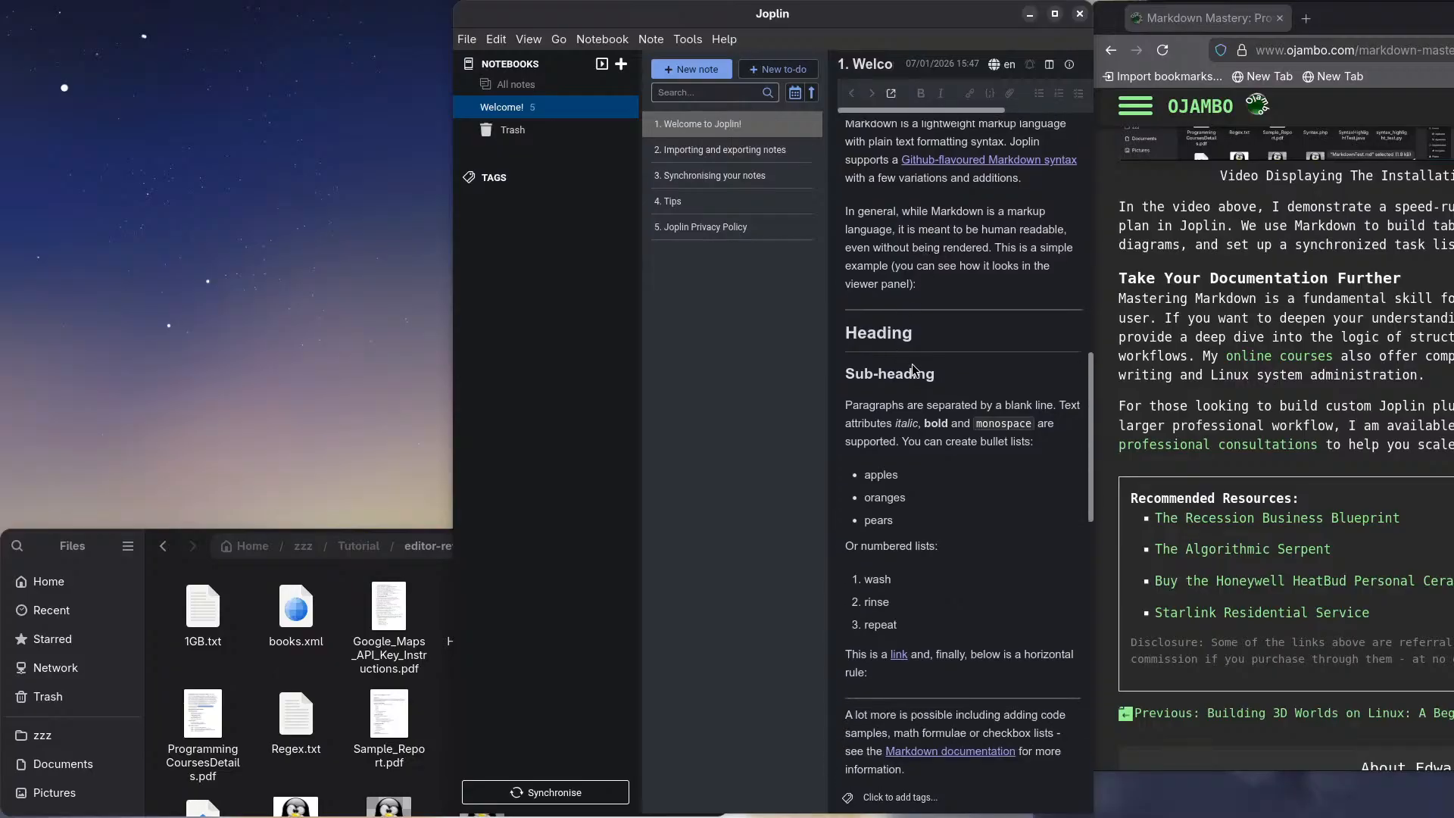
{"action": "scroll", "coordinate": [913, 369], "scroll_direction": "down", "scroll_amount": 4}
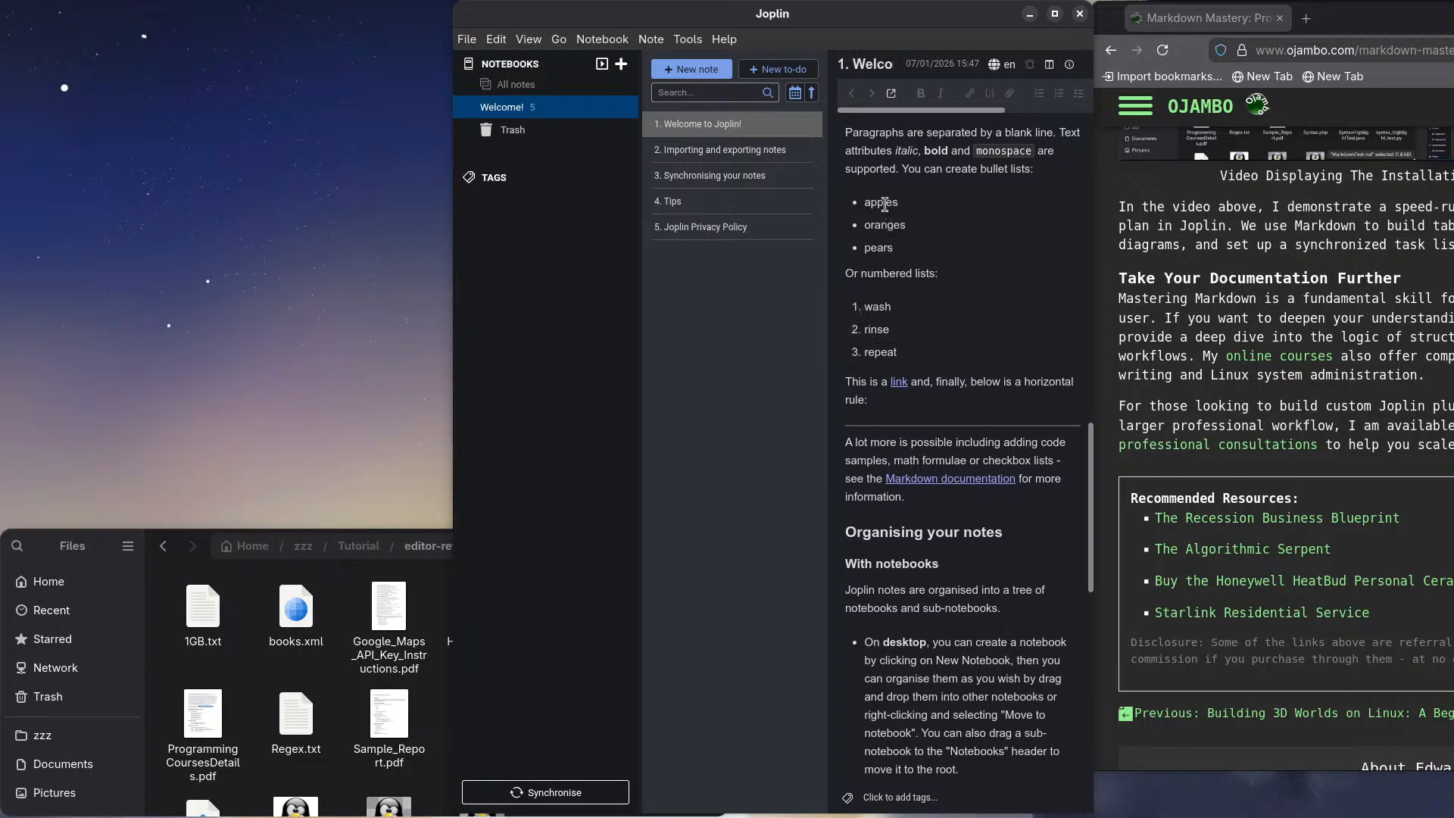
{"action": "scroll", "coordinate": [884, 375], "scroll_direction": "down", "scroll_amount": 4}
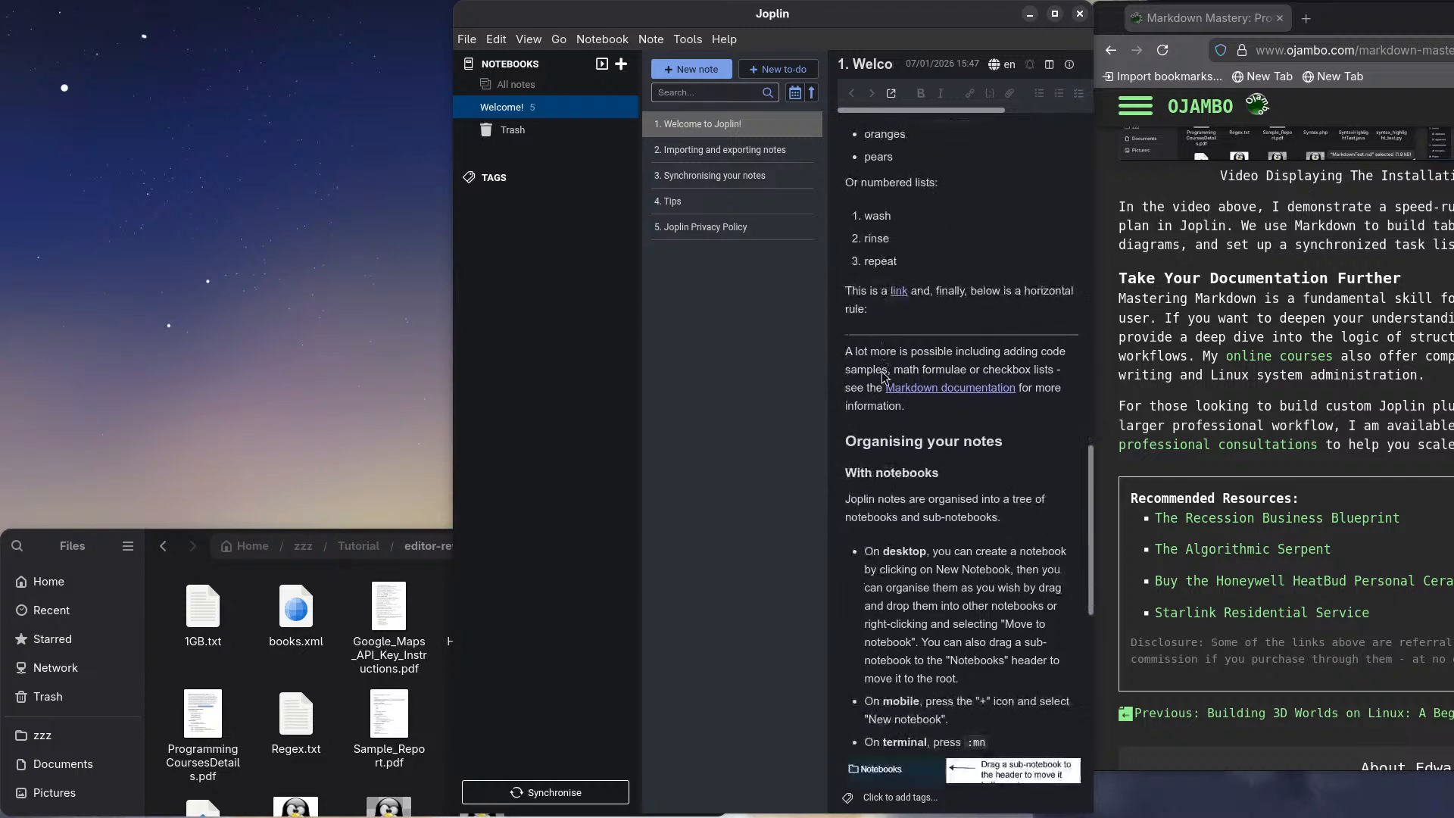
{"action": "scroll", "coordinate": [885, 375], "scroll_direction": "down", "scroll_amount": 4}
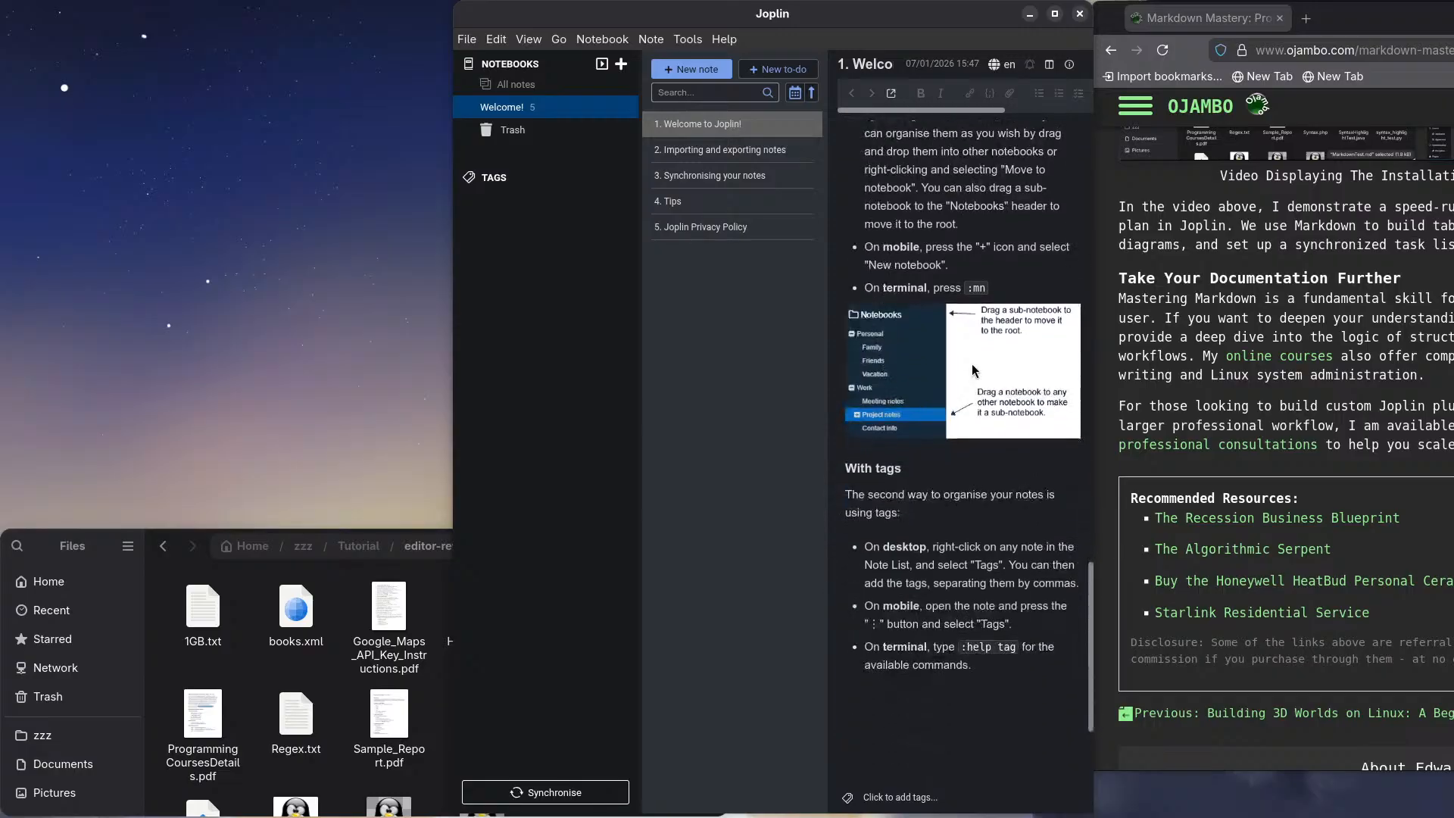
{"action": "scroll", "coordinate": [897, 488], "scroll_direction": "down", "scroll_amount": 1}
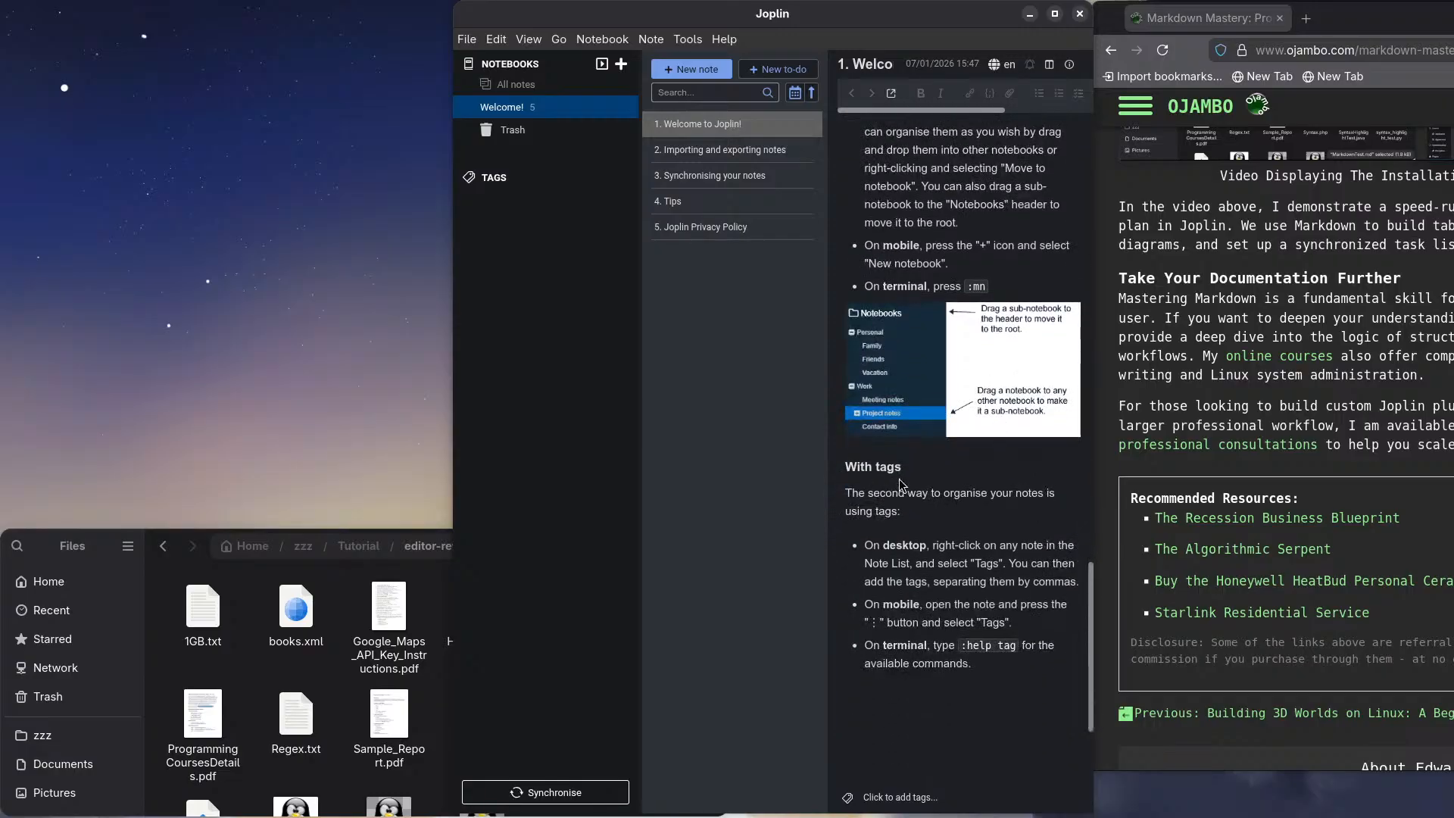
{"action": "scroll", "coordinate": [901, 485], "scroll_direction": "down", "scroll_amount": 1}
{"action": "scroll", "coordinate": [899, 481], "scroll_direction": "up", "scroll_amount": 12}
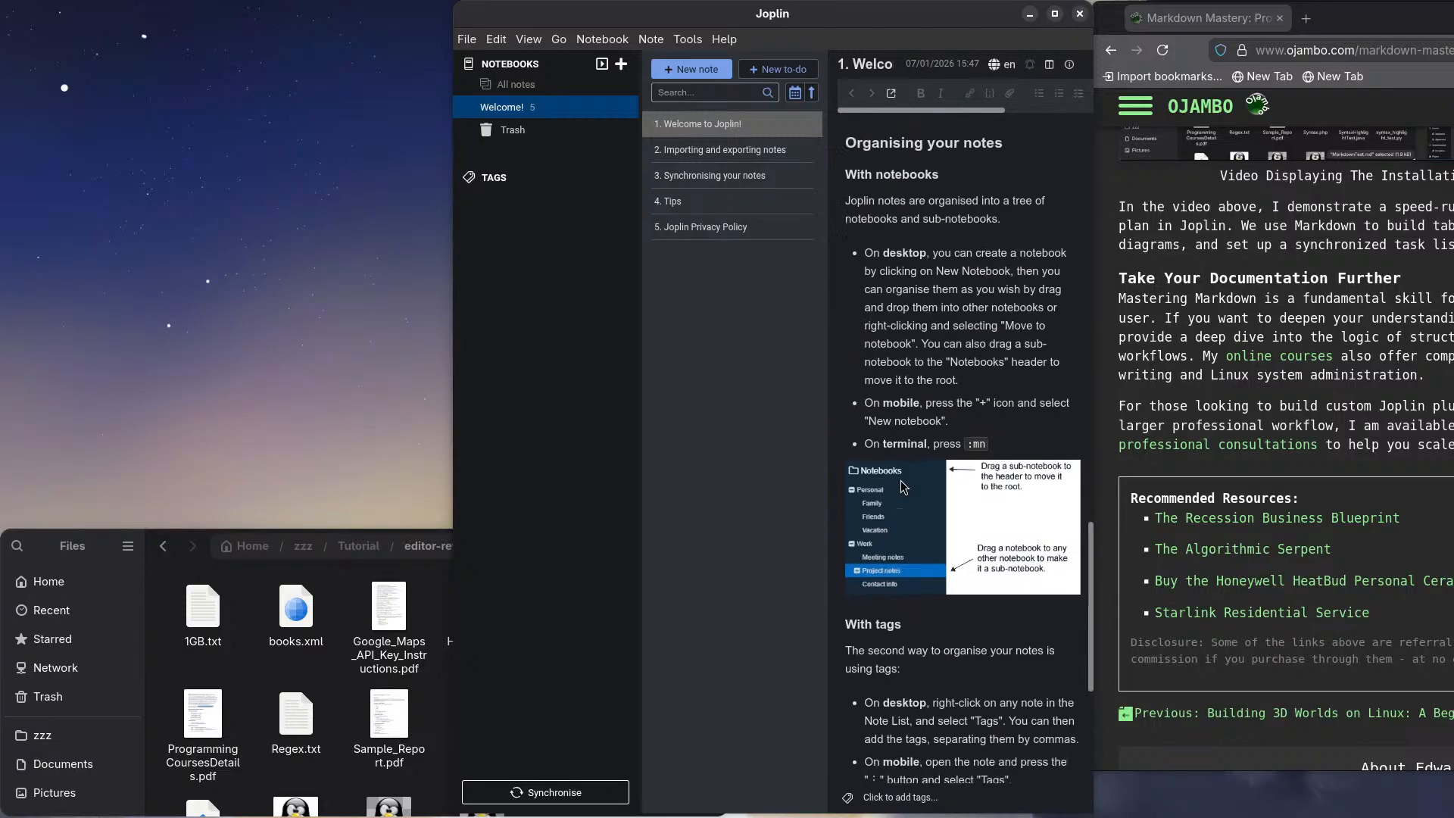
{"action": "scroll", "coordinate": [901, 480], "scroll_direction": "up", "scroll_amount": 6}
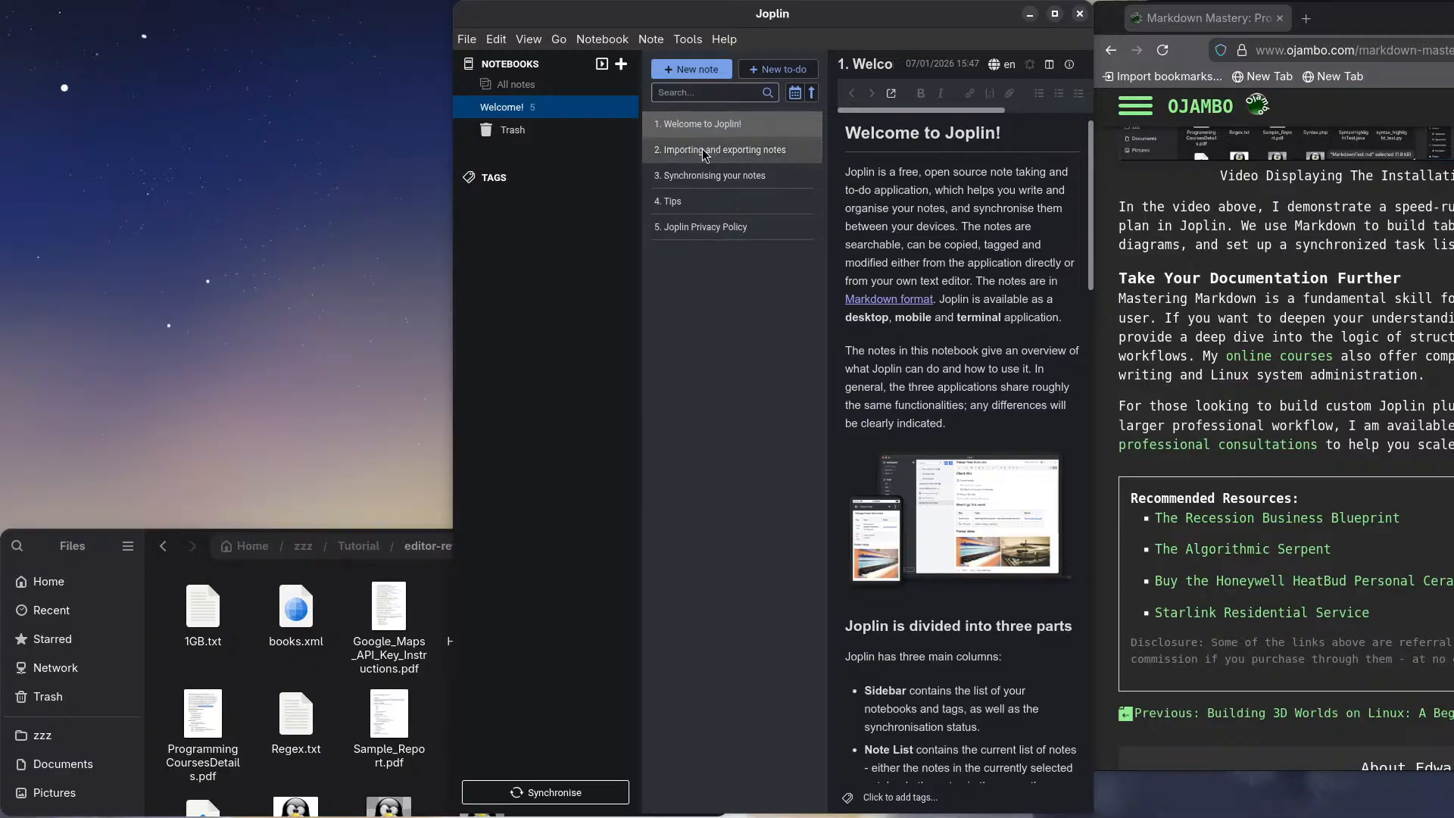
Step: Open the Importing and exporting notes note and review its import and export sections
{"action": "left_click", "coordinate": [715, 144]}
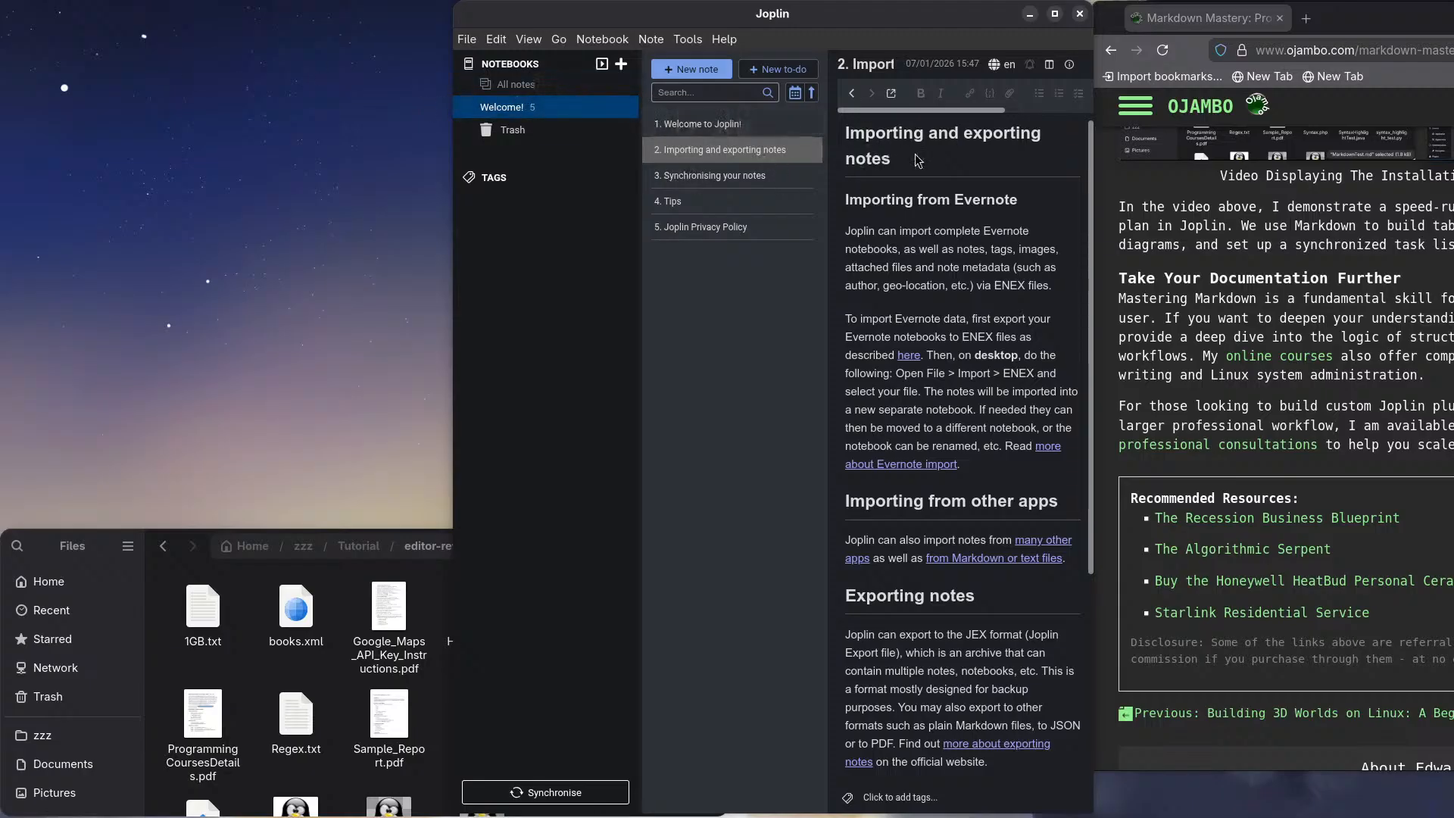
{"action": "scroll", "coordinate": [921, 233], "scroll_direction": "down", "scroll_amount": 5}
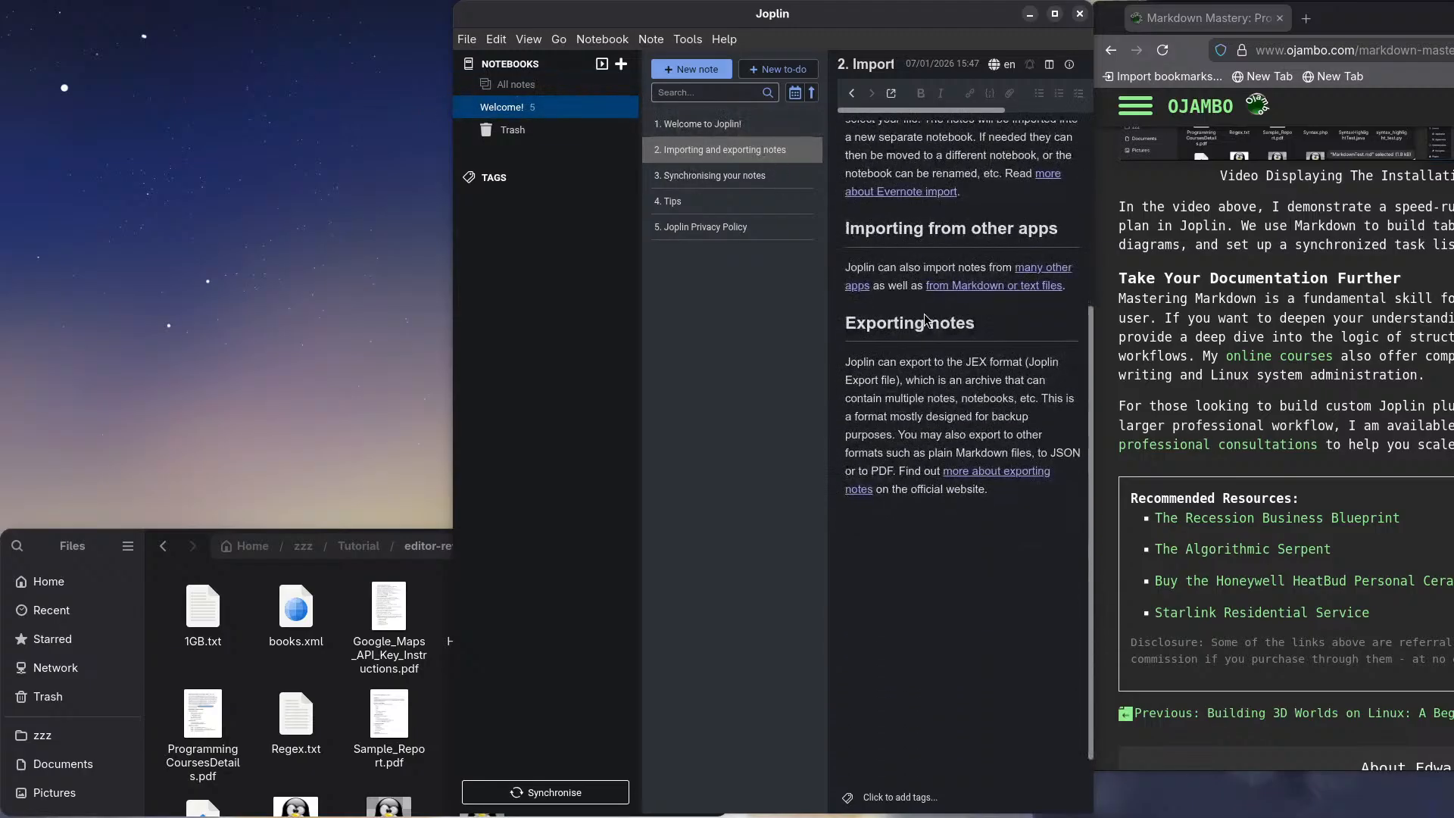
{"action": "scroll", "coordinate": [921, 316], "scroll_direction": "up", "scroll_amount": 5}
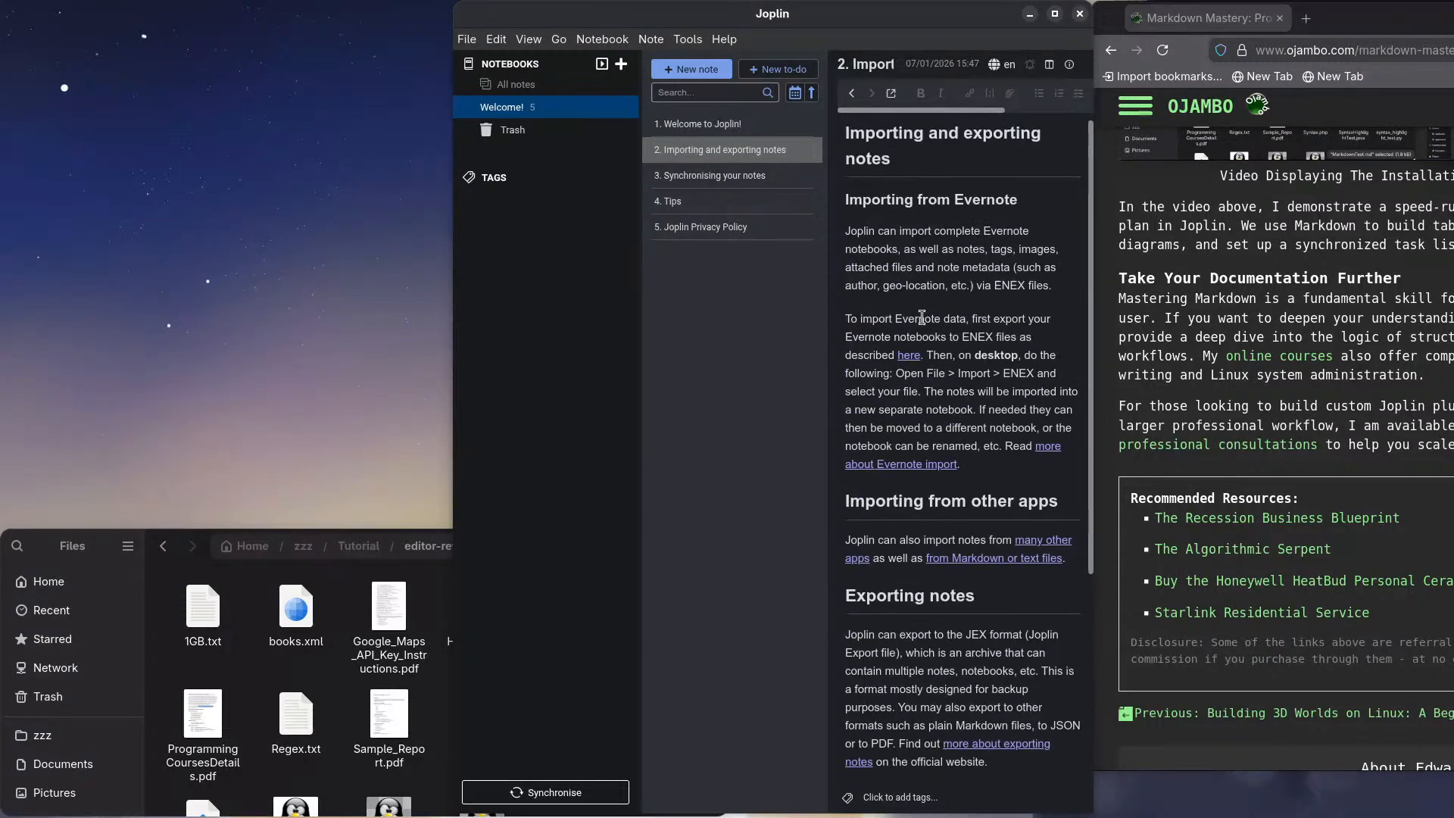
Step: Open the Synchronising your notes note and review its Joplin Cloud, Dropbox, Nextcloud, OneDrive or WebDAV and End-To-End Encryption sections
{"action": "left_click", "coordinate": [721, 176]}
{"action": "scroll", "coordinate": [848, 216], "scroll_direction": "down", "scroll_amount": 2}
{"action": "scroll", "coordinate": [883, 239], "scroll_direction": "up", "scroll_amount": 2}
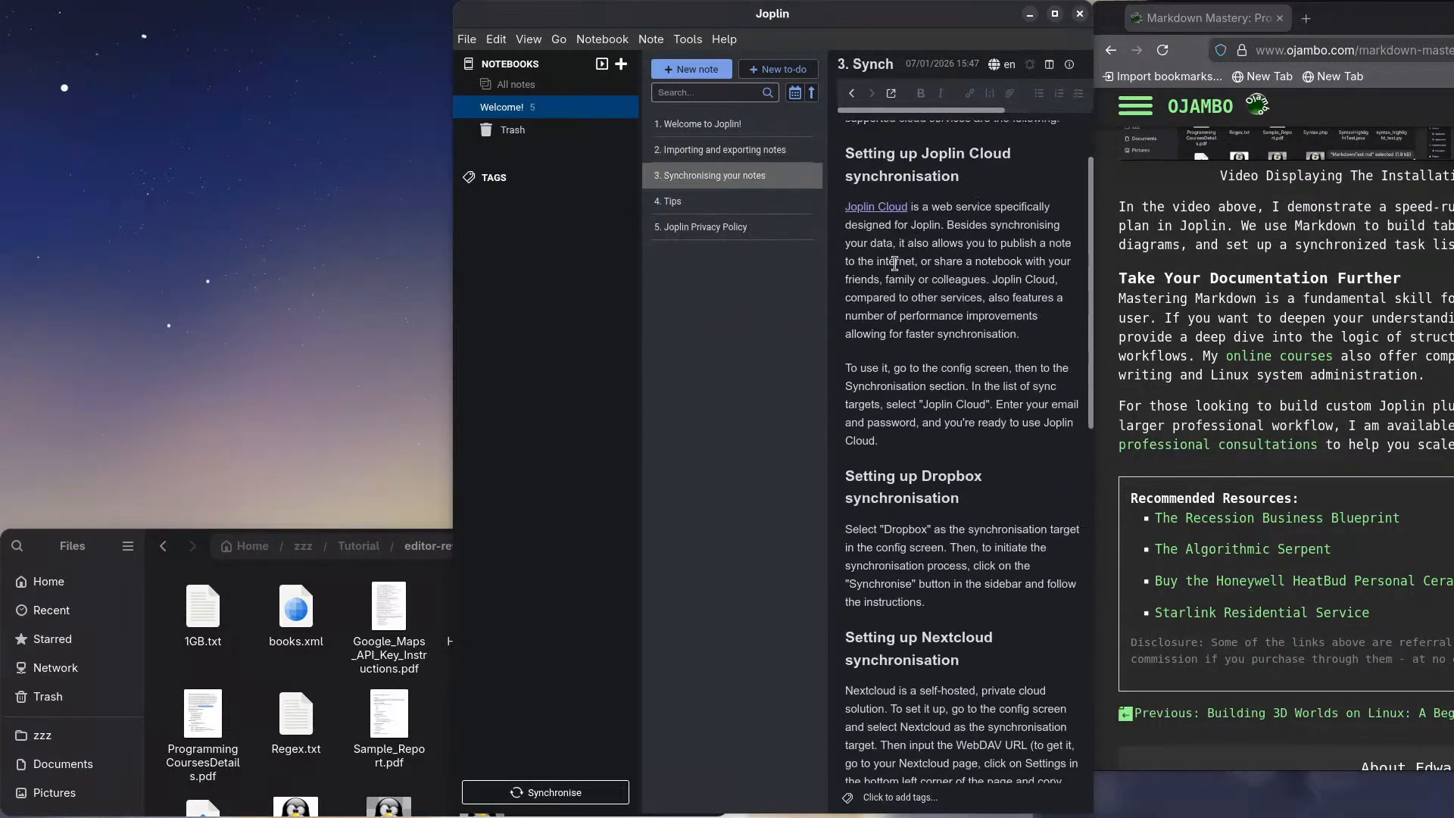
{"action": "scroll", "coordinate": [952, 333], "scroll_direction": "down", "scroll_amount": 4}
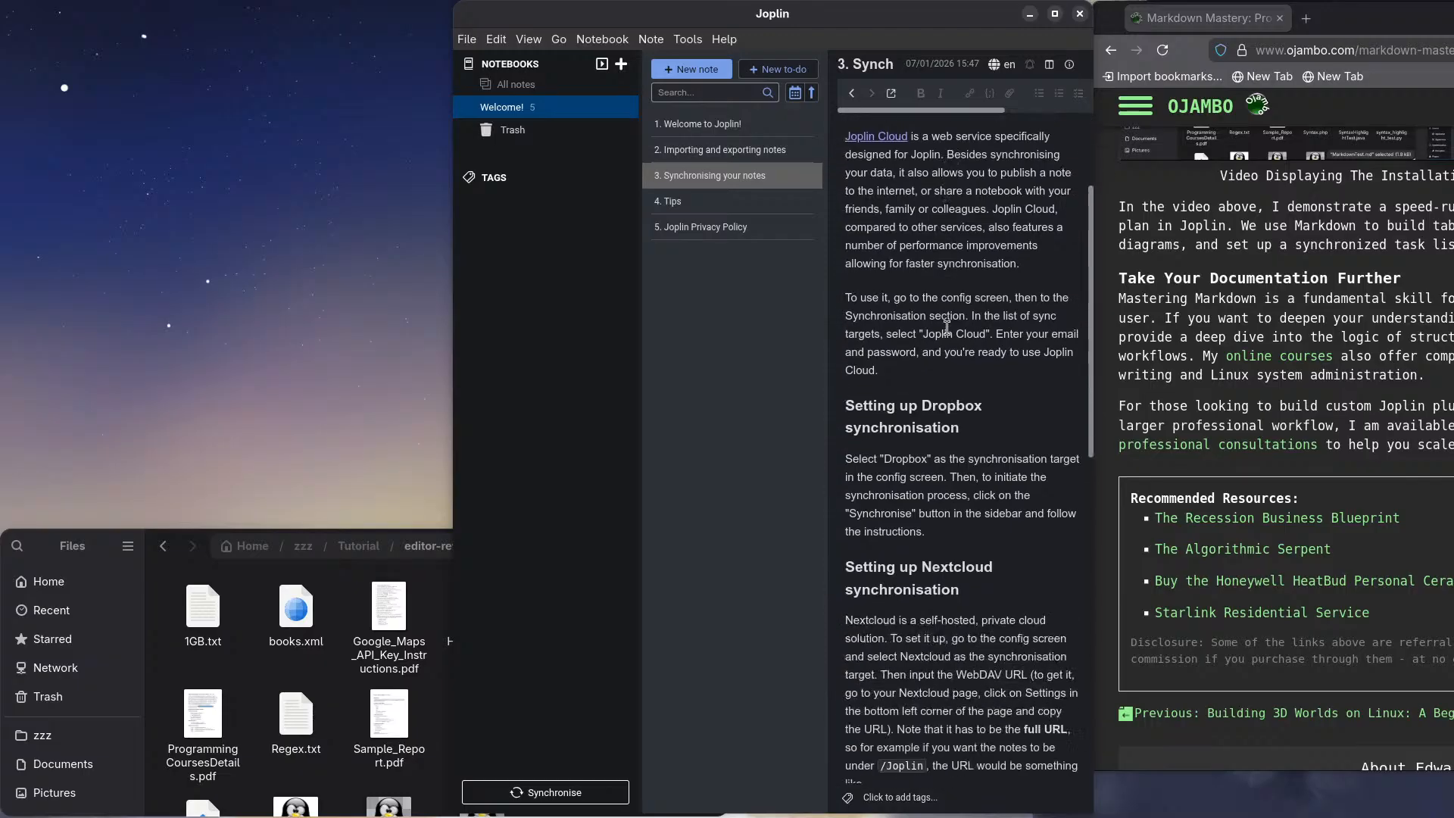
{"action": "scroll", "coordinate": [944, 387], "scroll_direction": "up", "scroll_amount": 4}
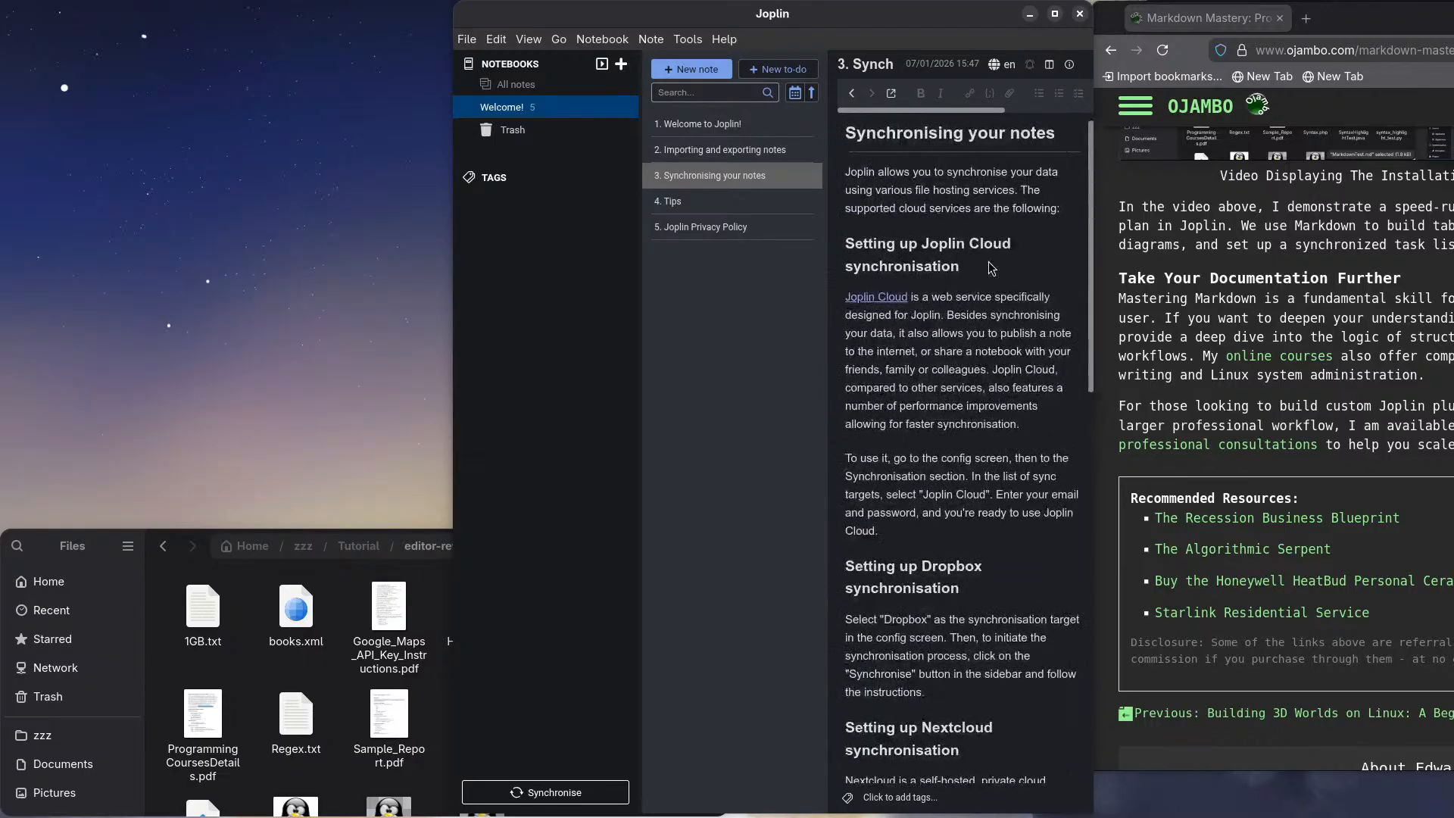
{"action": "scroll", "coordinate": [967, 372], "scroll_direction": "down", "scroll_amount": 4}
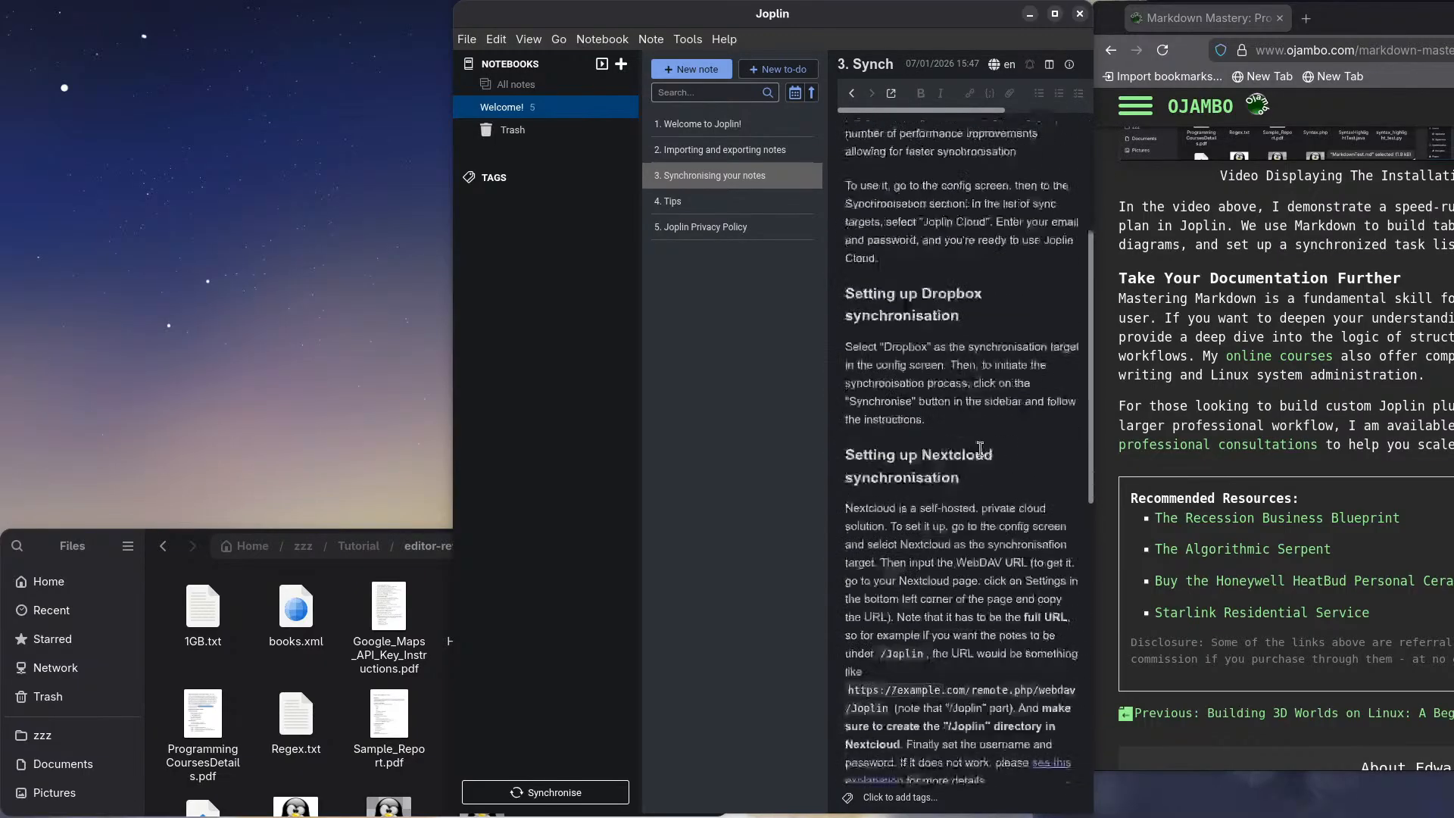
{"action": "scroll", "coordinate": [984, 476], "scroll_direction": "down", "scroll_amount": 1}
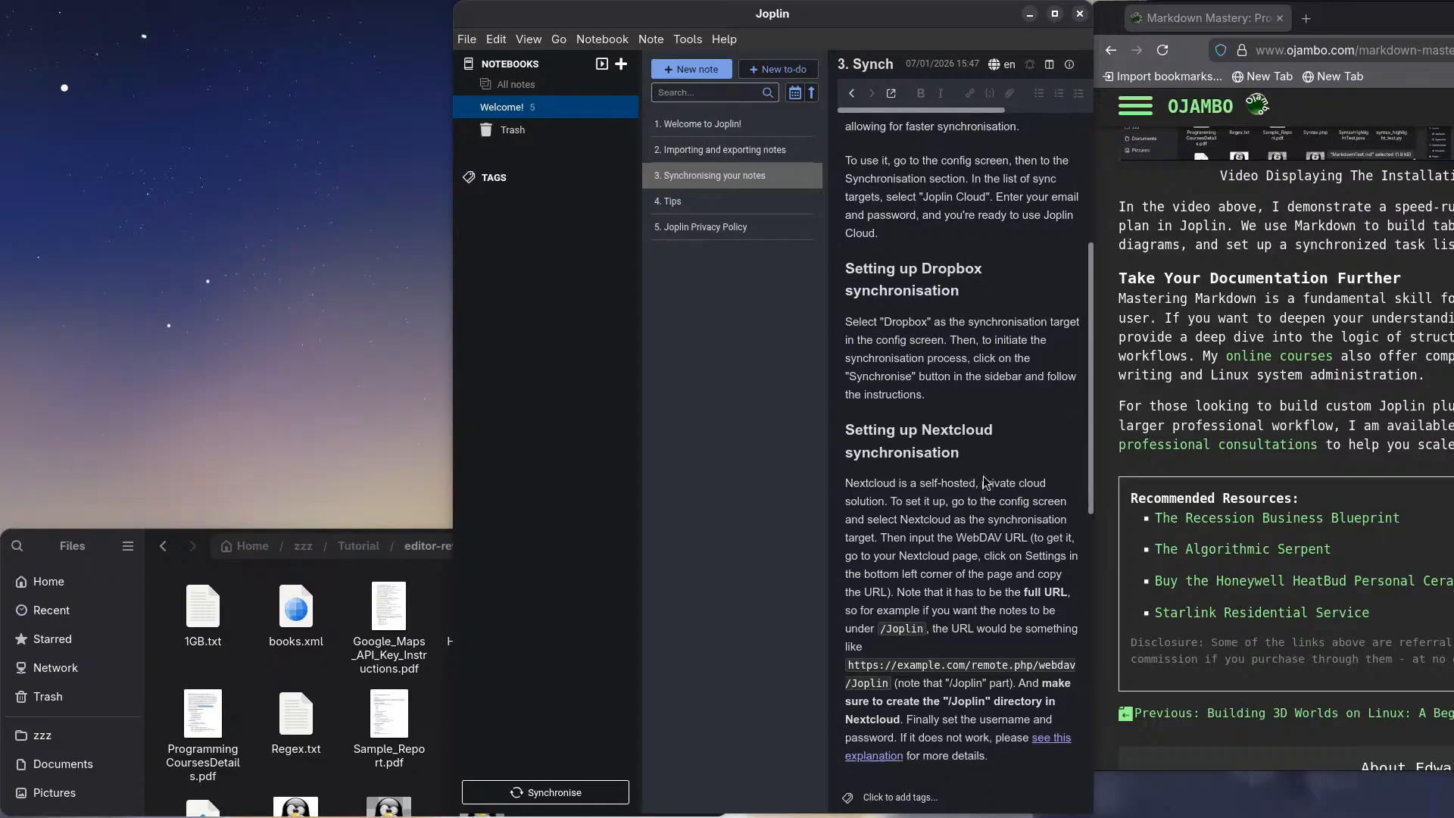
{"action": "scroll", "coordinate": [955, 458], "scroll_direction": "up", "scroll_amount": 1}
{"action": "scroll", "coordinate": [937, 447], "scroll_direction": "down", "scroll_amount": 4}
{"action": "scroll", "coordinate": [909, 360], "scroll_direction": "down", "scroll_amount": 1}
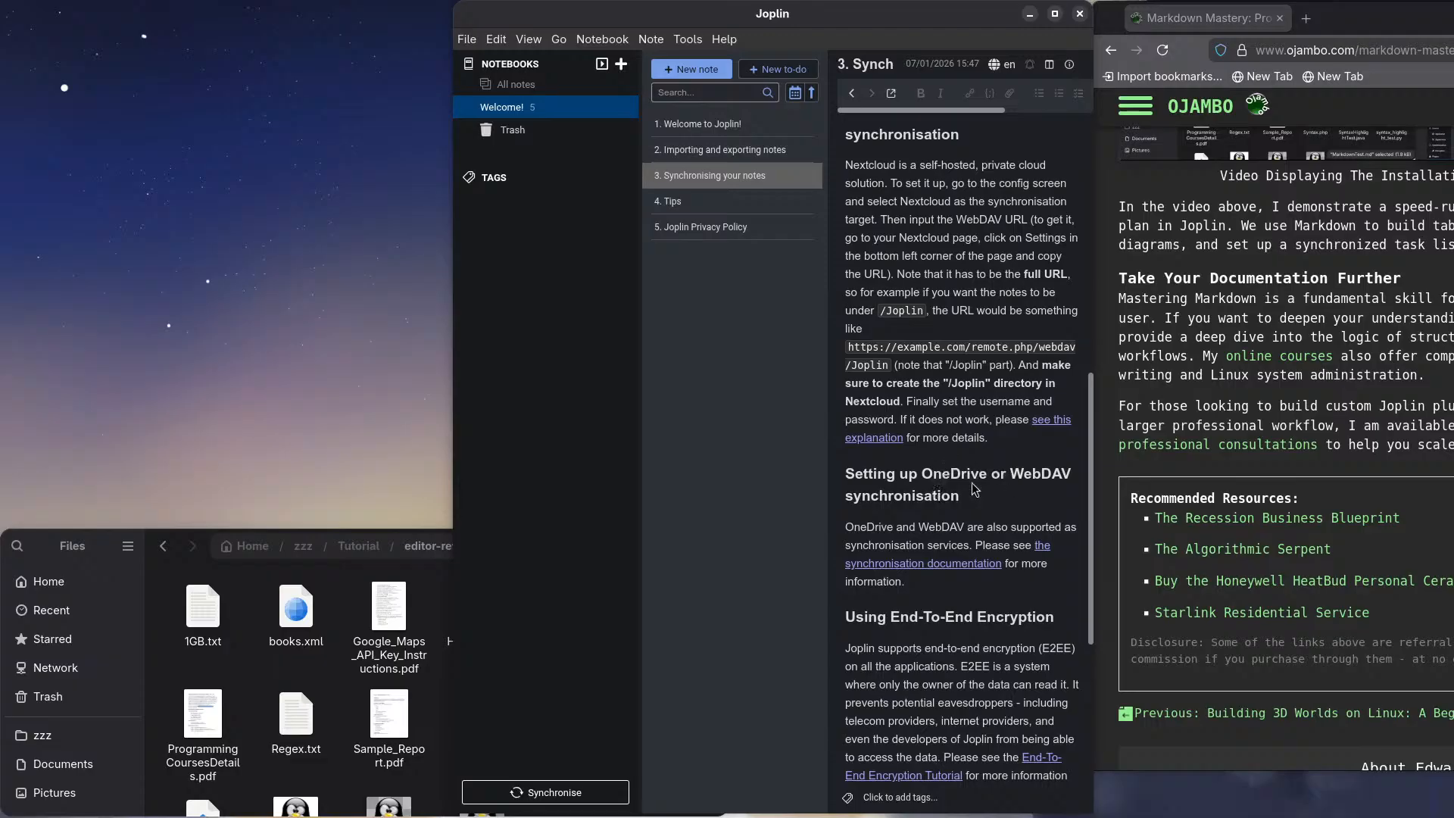
{"action": "scroll", "coordinate": [1044, 480], "scroll_direction": "down", "scroll_amount": 4}
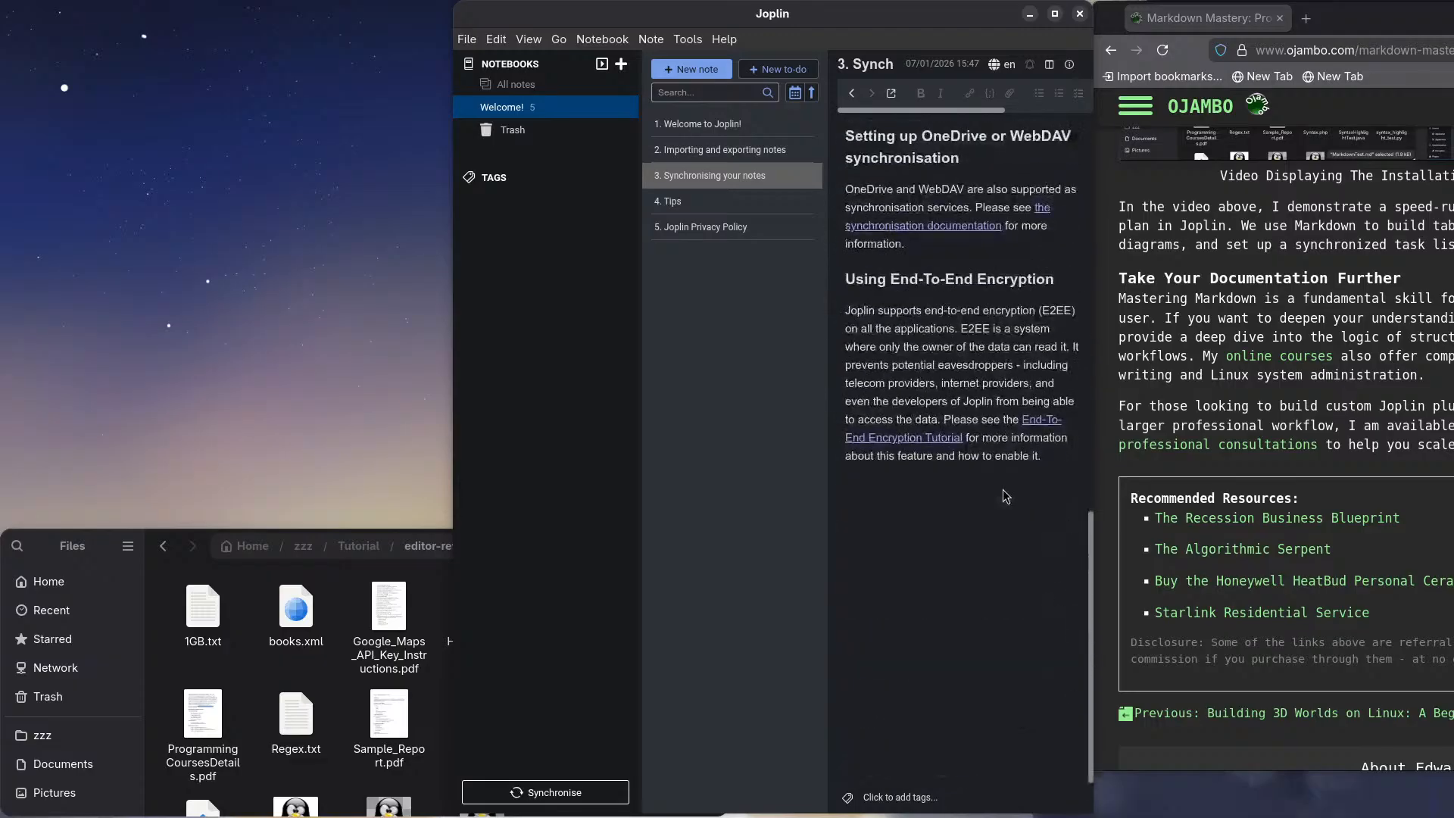
{"action": "scroll", "coordinate": [1060, 545], "scroll_direction": "up", "scroll_amount": 6}
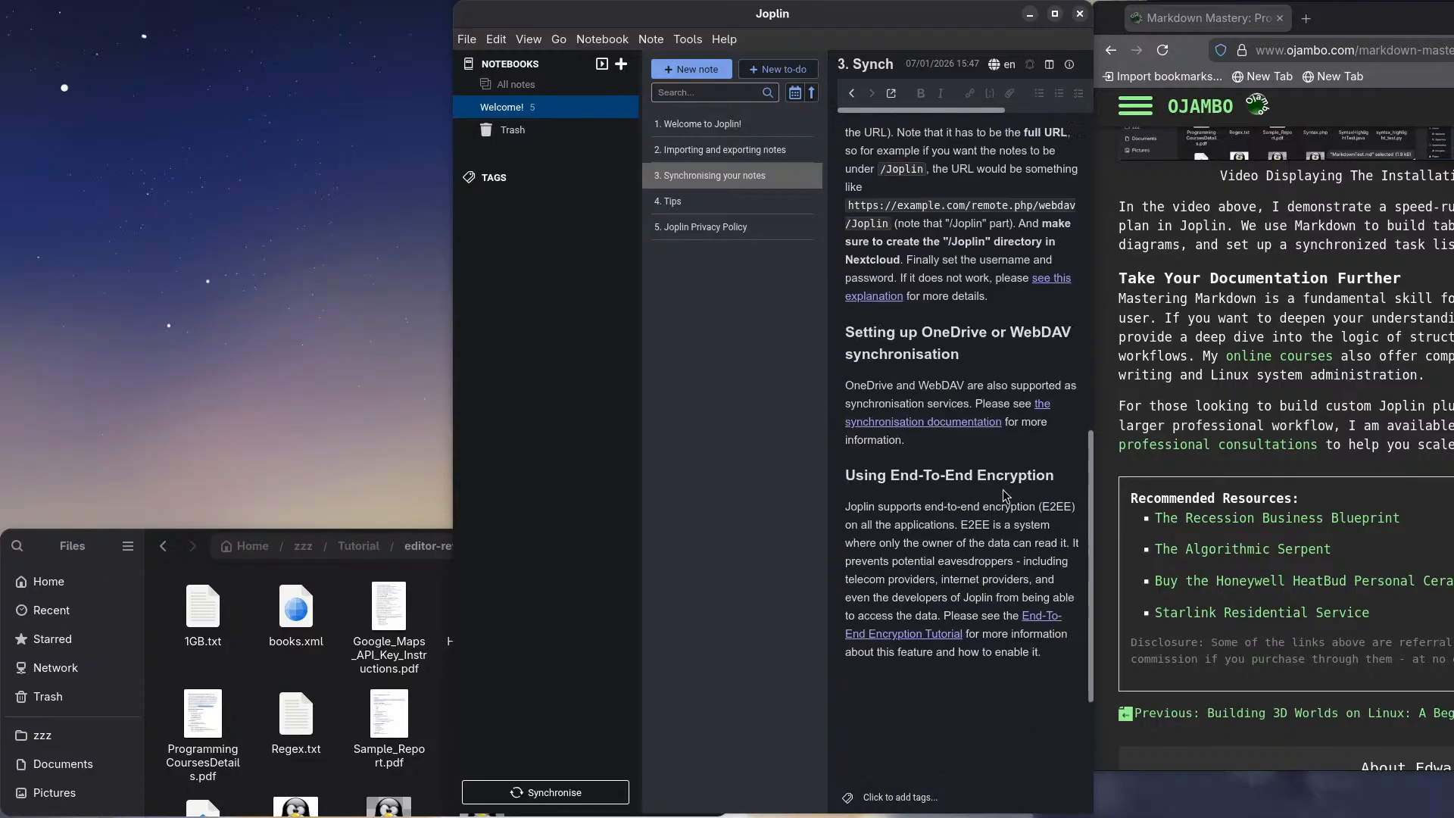
Step: Open the Tips note and read its sections from Web clipper and Plugins through Markdown advanced tips to Donations
{"action": "left_click", "coordinate": [680, 203]}
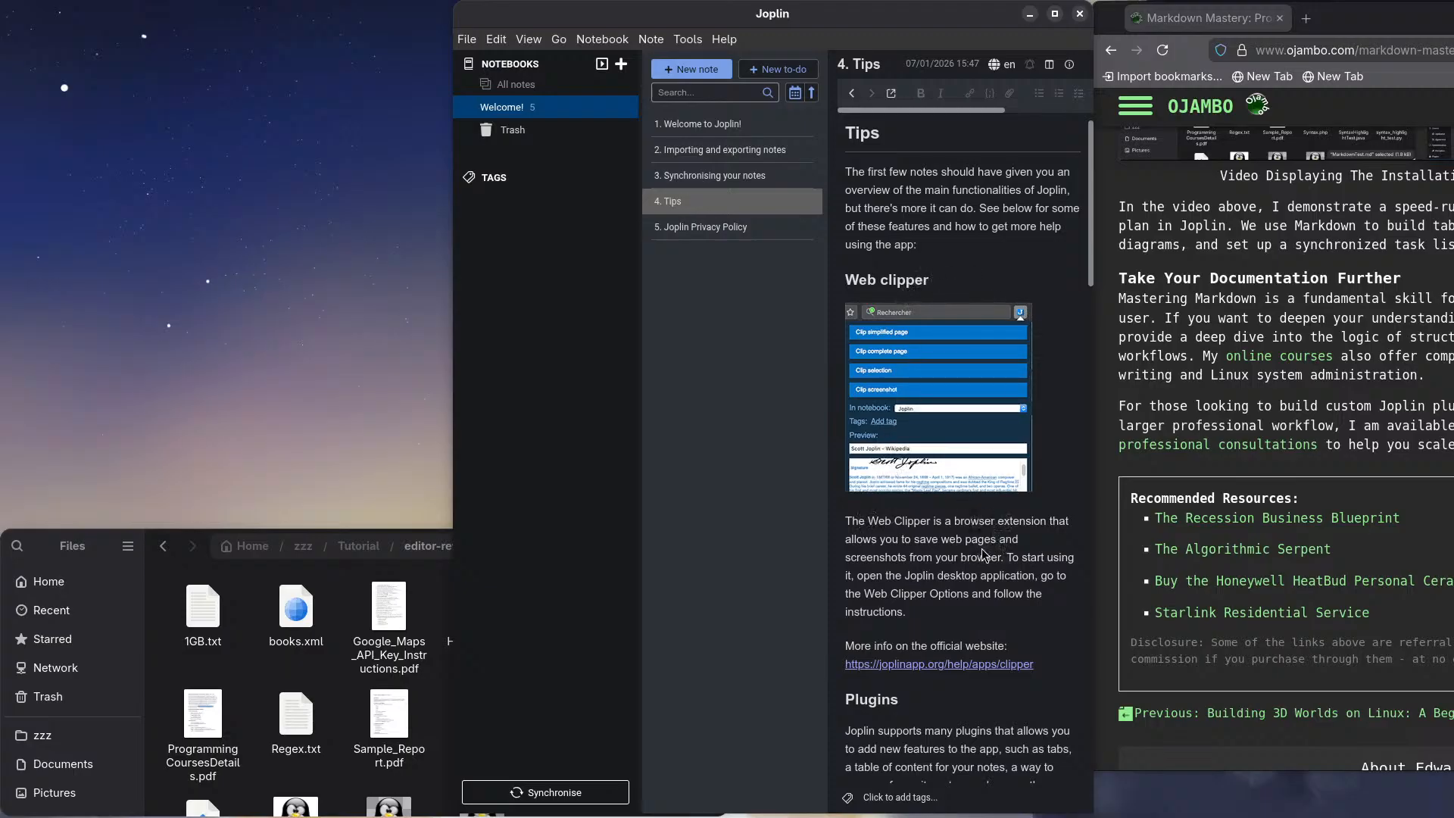
{"action": "scroll", "coordinate": [984, 555], "scroll_direction": "down", "scroll_amount": 3}
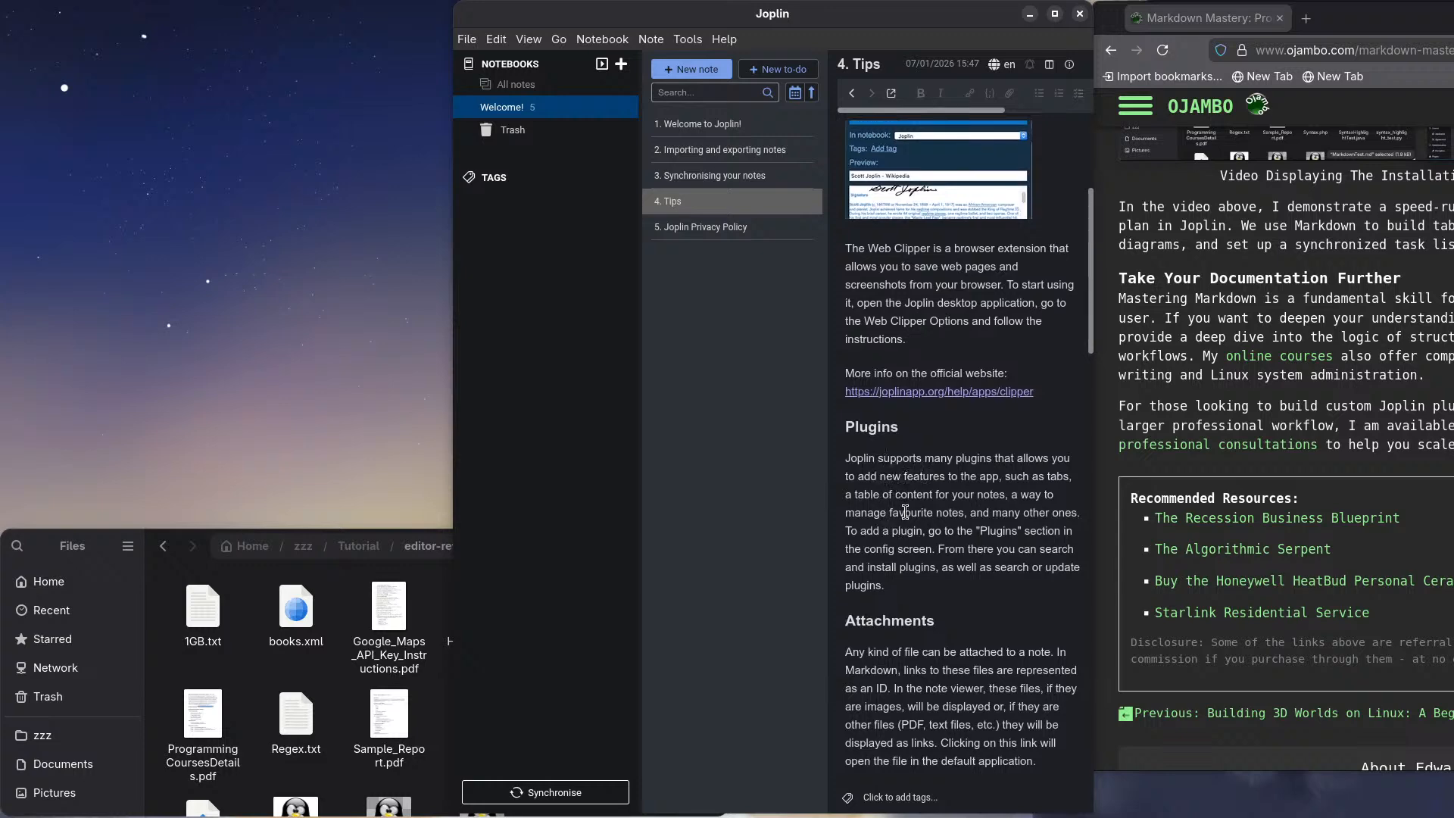
{"action": "scroll", "coordinate": [911, 516], "scroll_direction": "down", "scroll_amount": 3}
{"action": "scroll", "coordinate": [911, 516], "scroll_direction": "down", "scroll_amount": 6}
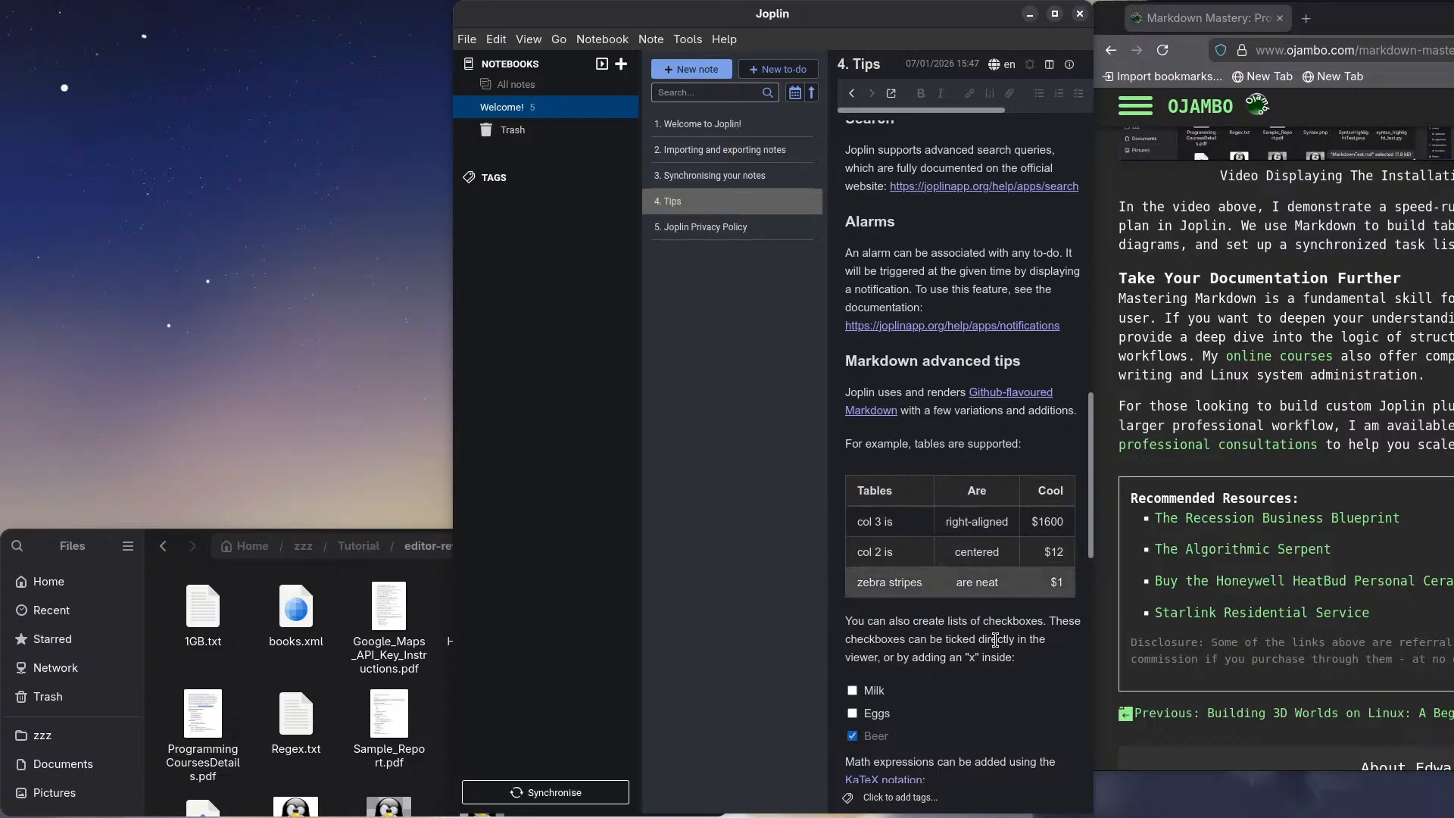
{"action": "scroll", "coordinate": [887, 681], "scroll_direction": "down", "scroll_amount": 3}
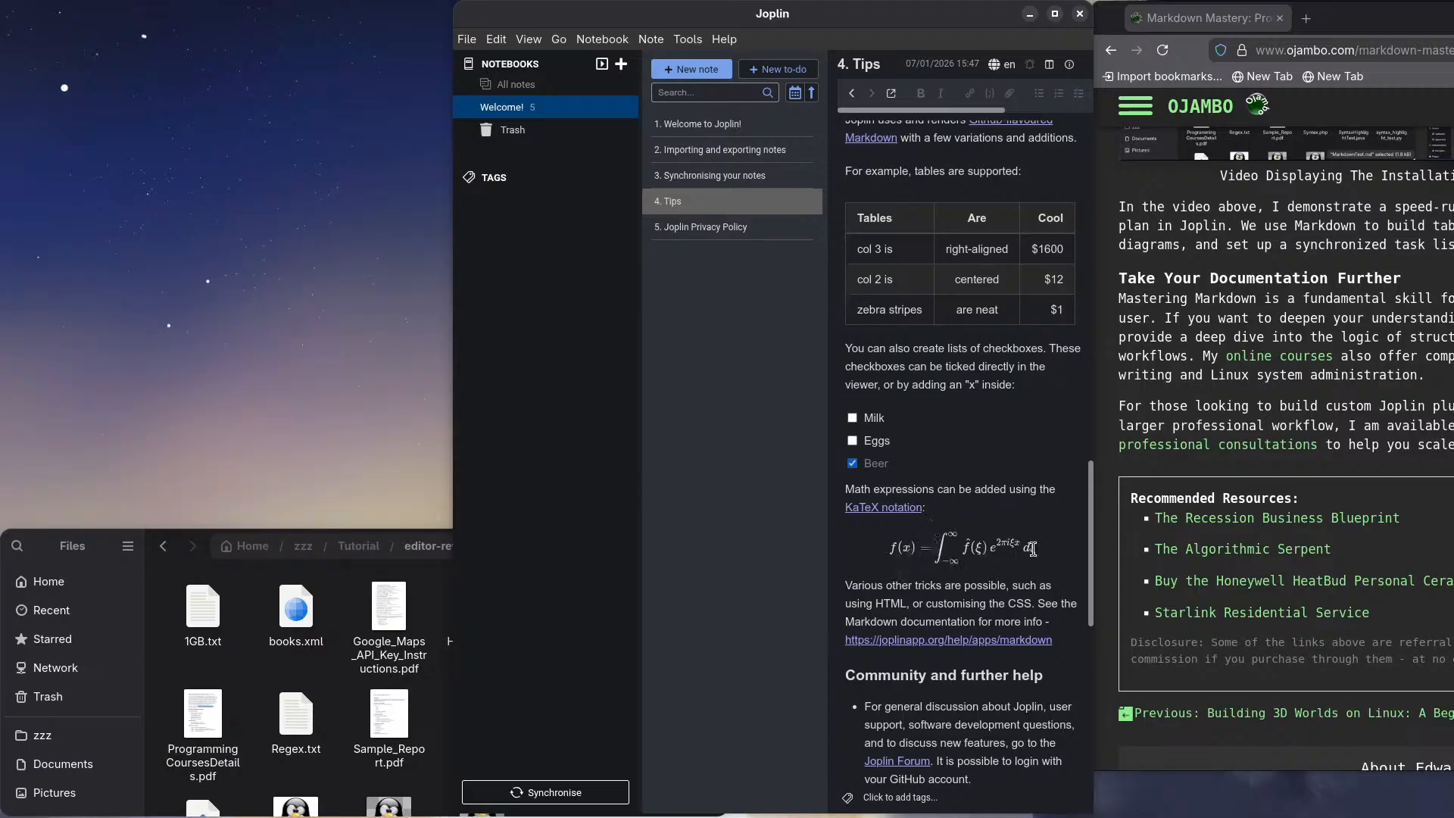
{"action": "scroll", "coordinate": [927, 547], "scroll_direction": "down", "scroll_amount": 6}
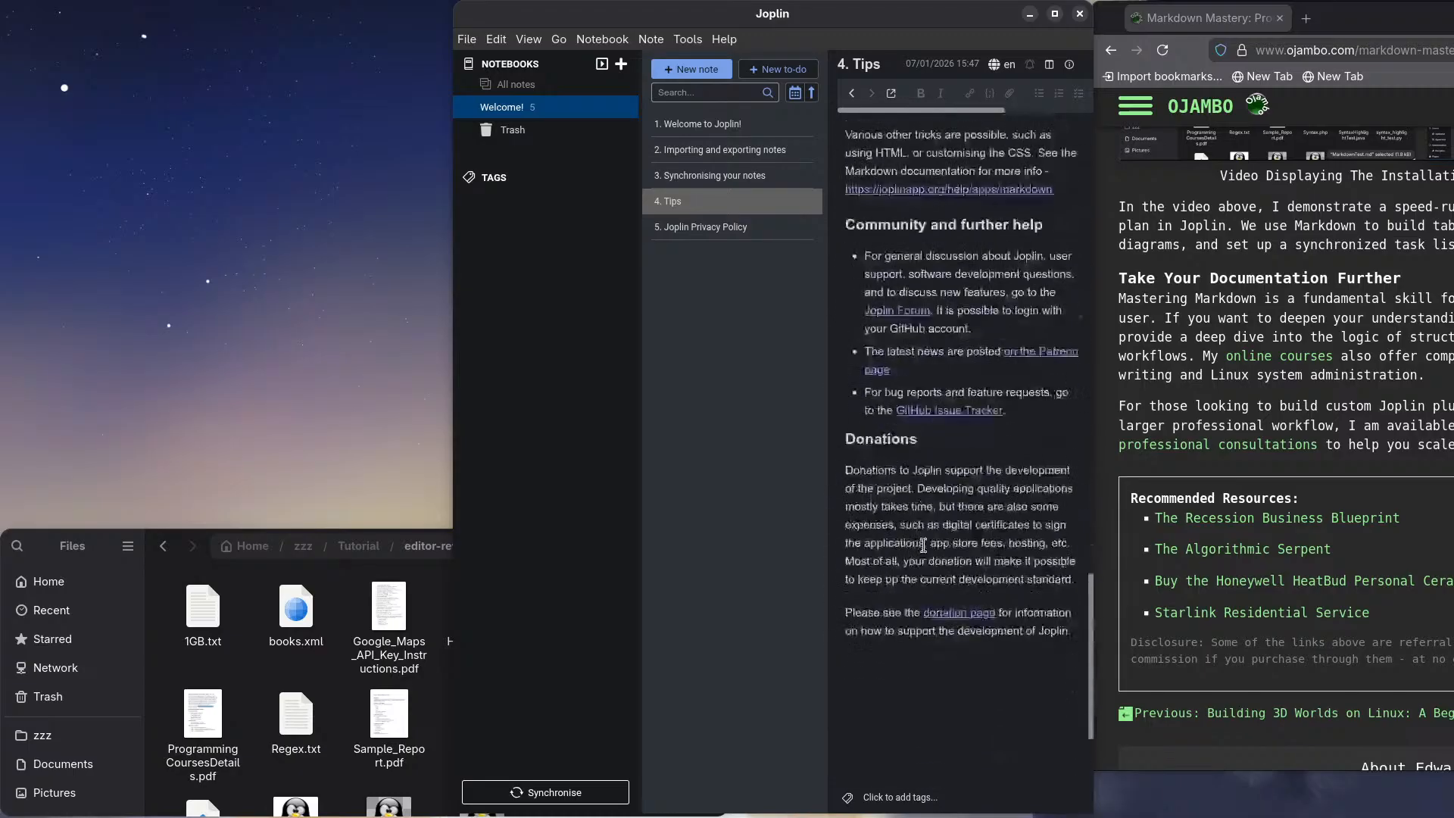
{"action": "scroll", "coordinate": [927, 541], "scroll_direction": "up", "scroll_amount": 5}
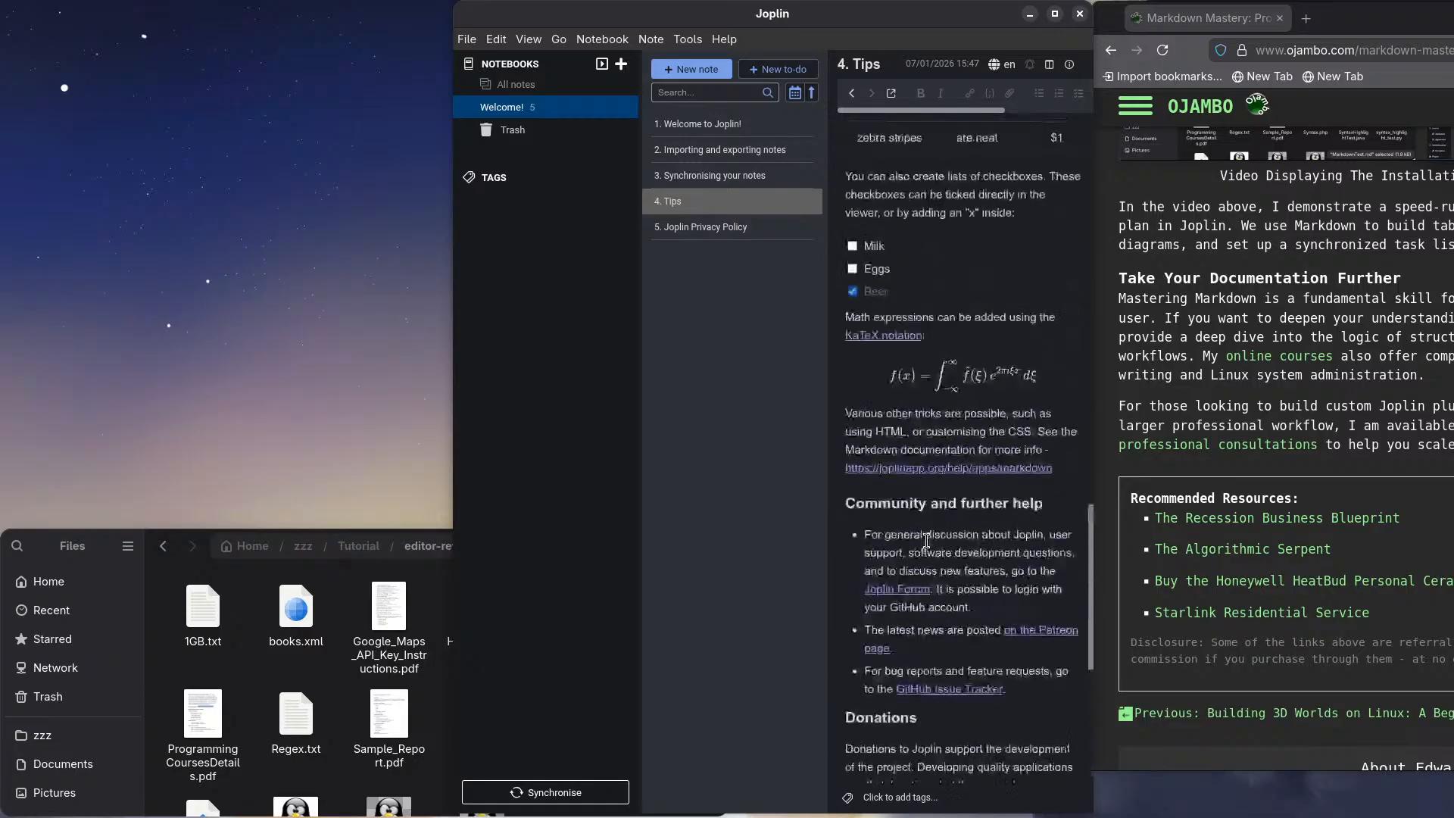
{"action": "scroll", "coordinate": [927, 541], "scroll_direction": "up", "scroll_amount": 7}
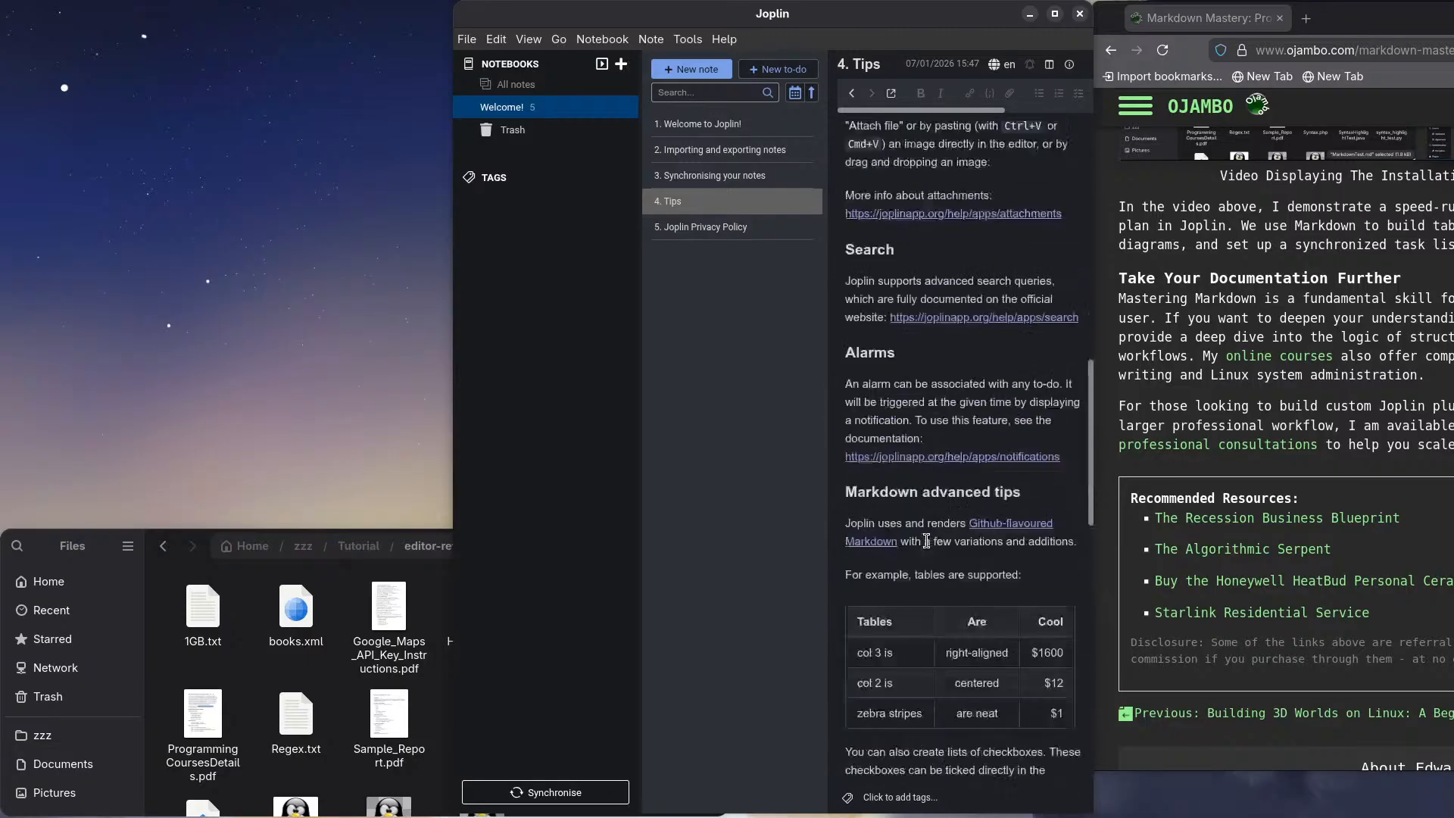
Step: Open the Joplin Privacy Policy note and review its text, feature table and closing footnotes
{"action": "left_click", "coordinate": [711, 231]}
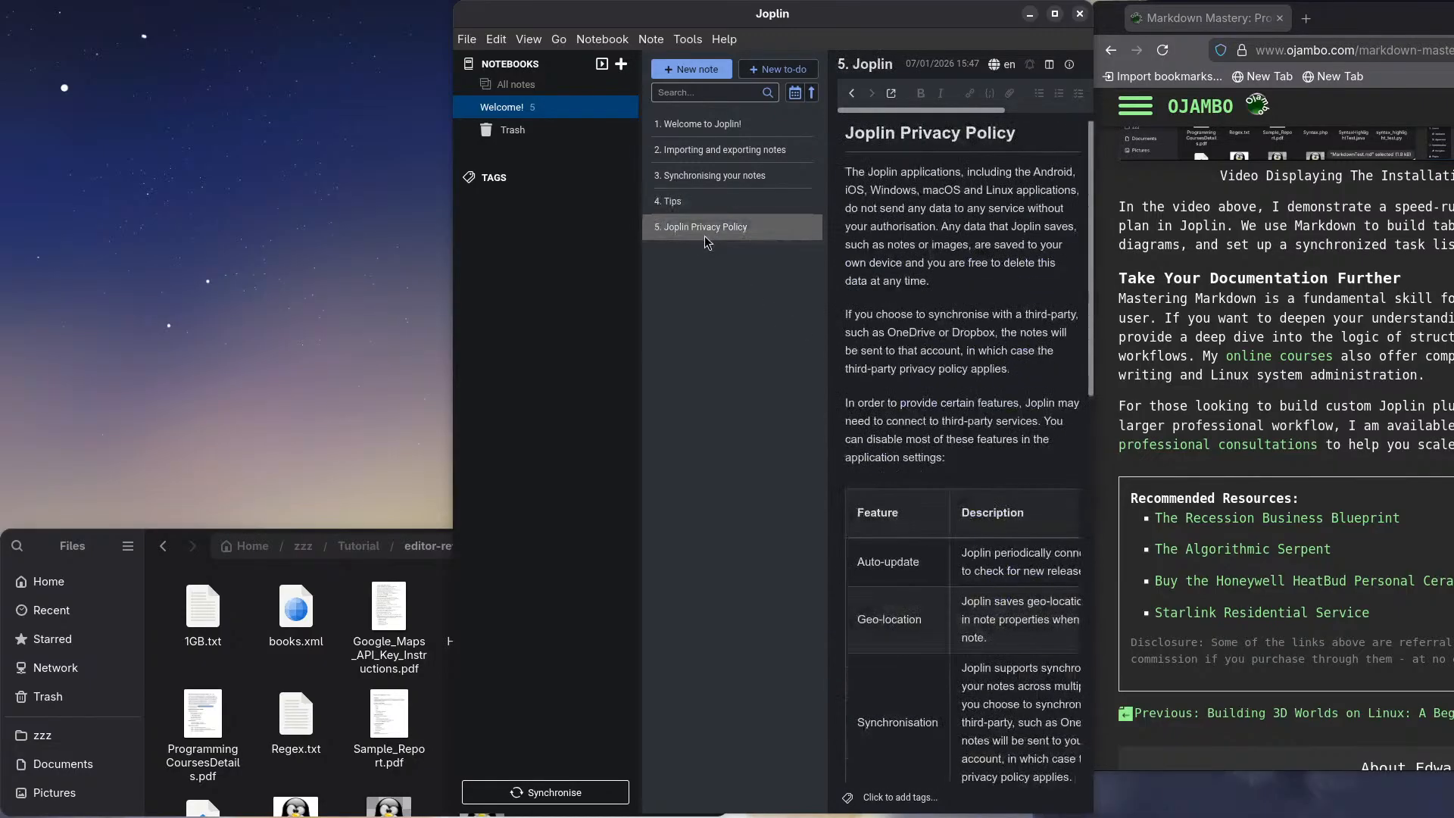
{"action": "scroll", "coordinate": [924, 189], "scroll_direction": "down", "scroll_amount": 10}
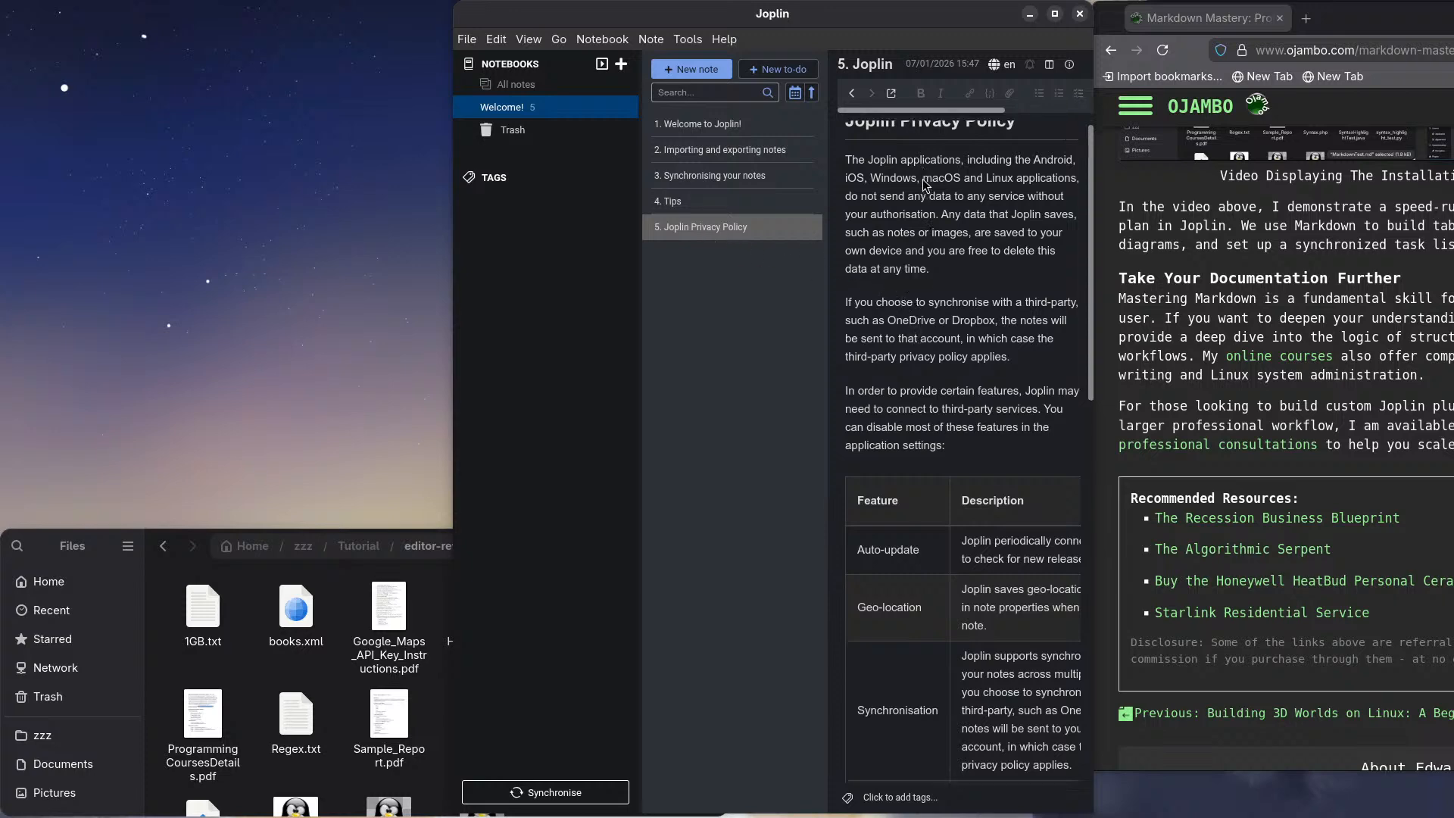
{"action": "scroll", "coordinate": [924, 185], "scroll_direction": "down", "scroll_amount": 1}
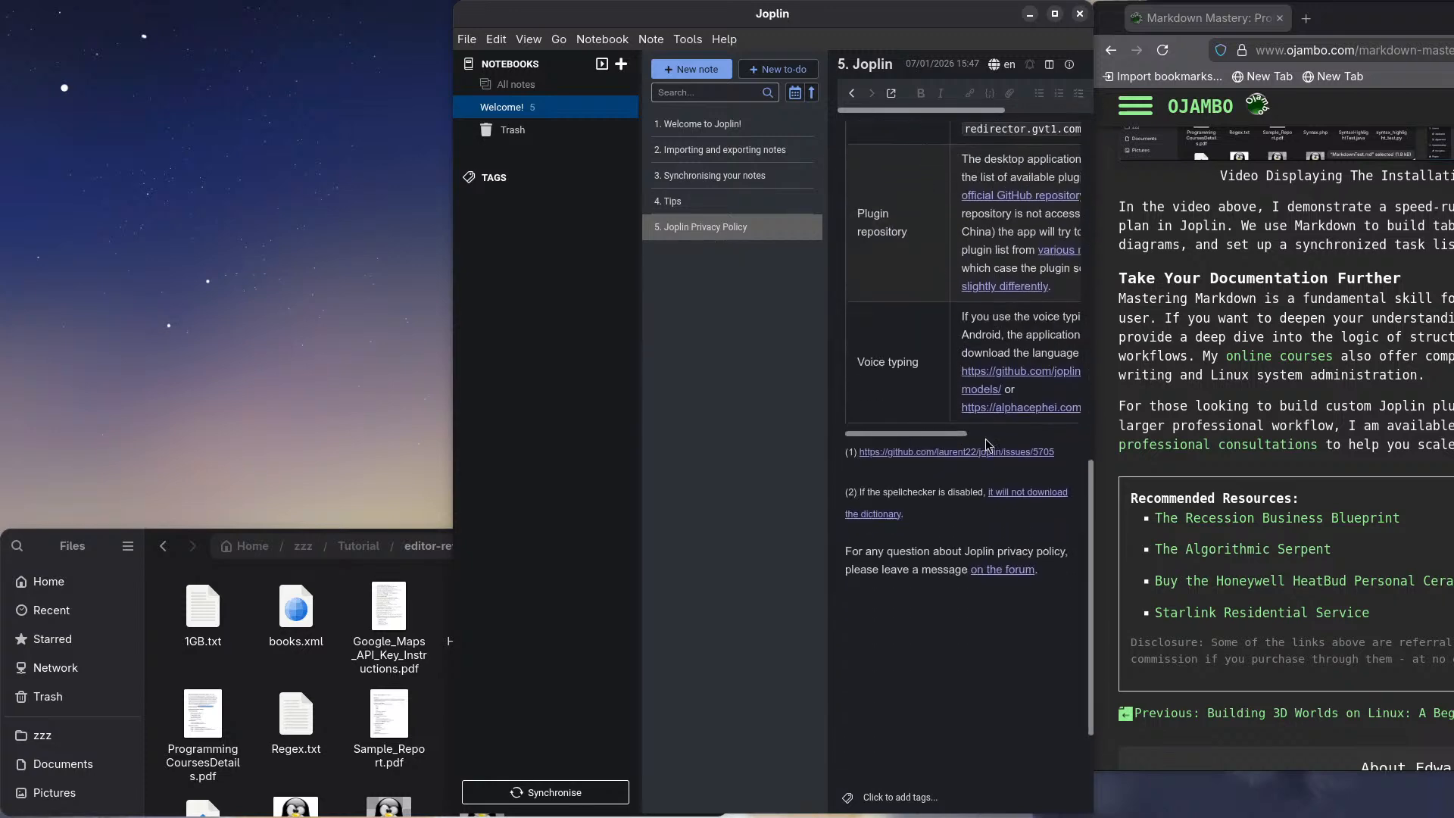
{"action": "scroll", "coordinate": [987, 439], "scroll_direction": "down", "scroll_amount": 1}
{"action": "scroll", "coordinate": [986, 440], "scroll_direction": "up", "scroll_amount": 2}
{"action": "scroll", "coordinate": [986, 443], "scroll_direction": "up", "scroll_amount": 10}
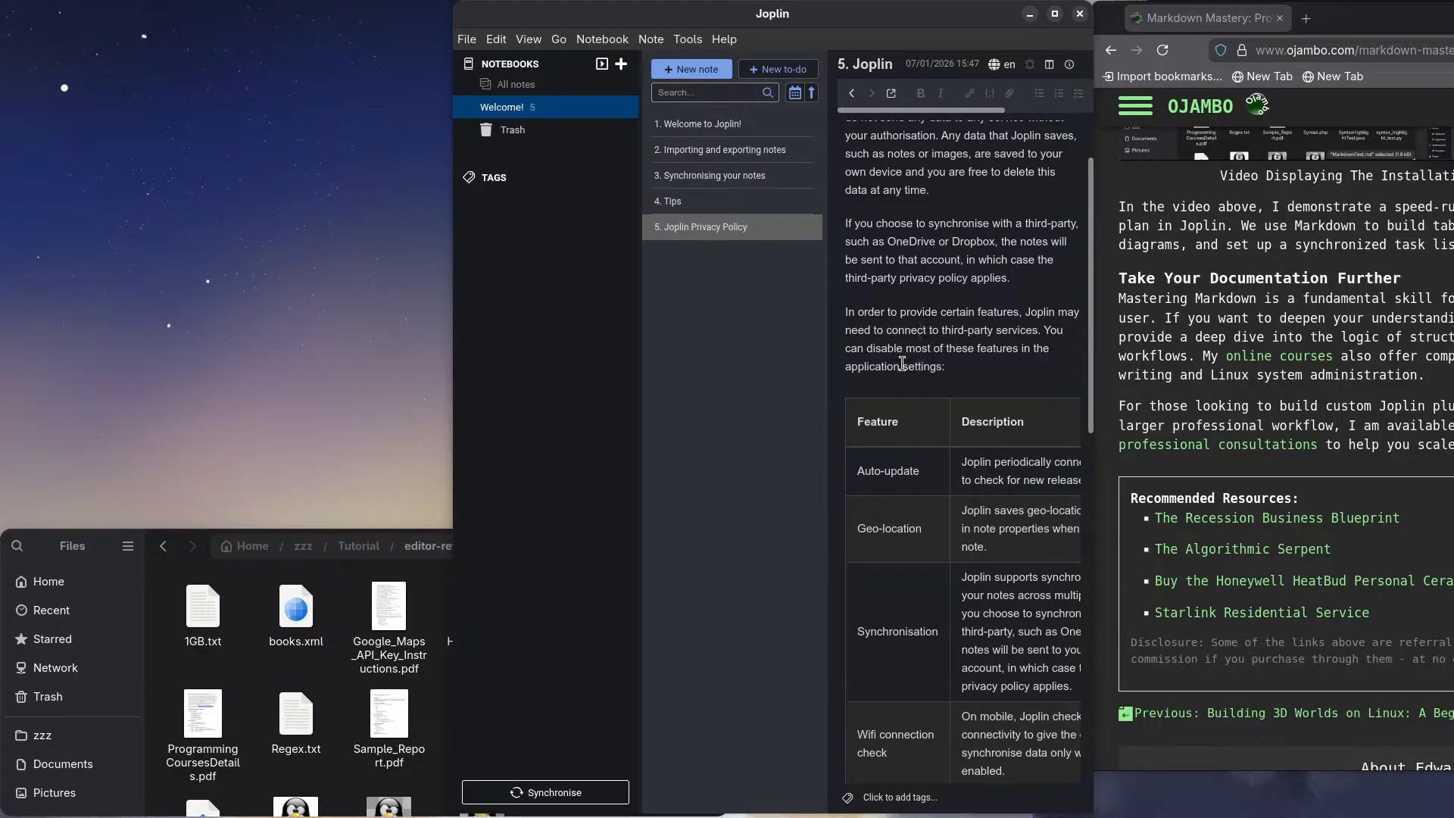
{"action": "scroll", "coordinate": [902, 363], "scroll_direction": "up", "scroll_amount": 2}
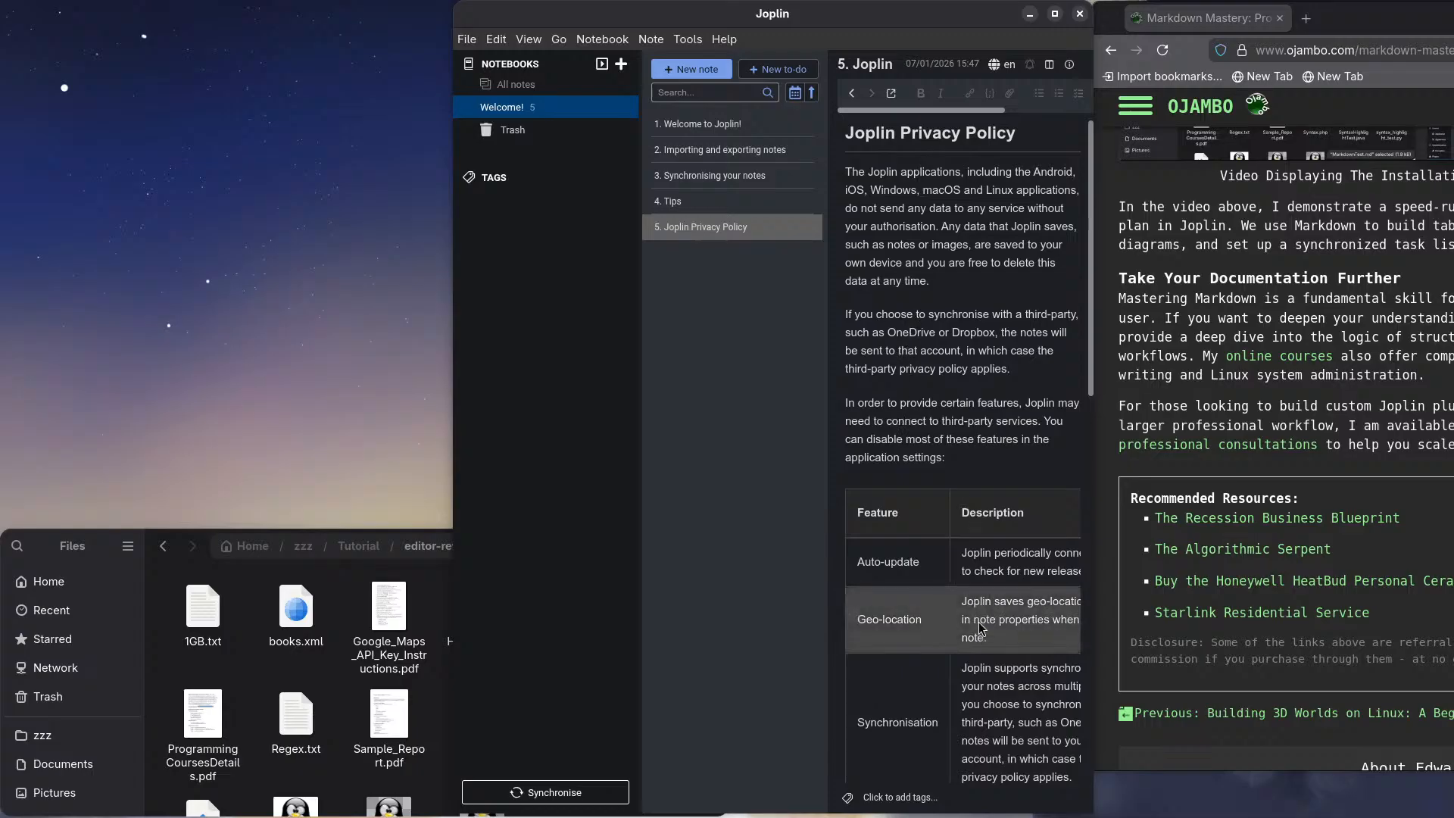
{"action": "scroll", "coordinate": [901, 598], "scroll_direction": "down", "scroll_amount": 2}
{"action": "scroll", "coordinate": [901, 598], "scroll_direction": "down", "scroll_amount": 8}
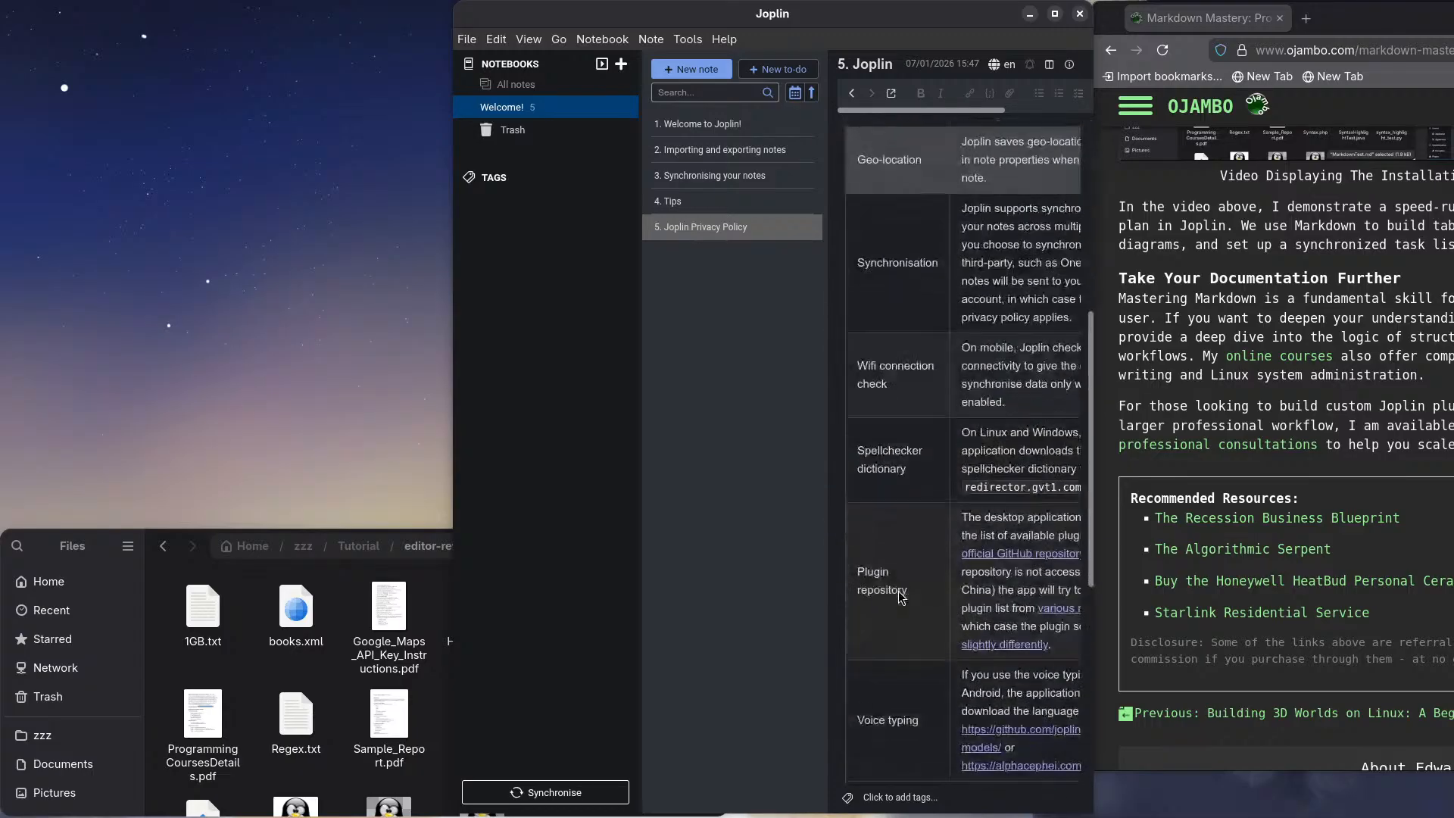
{"action": "scroll", "coordinate": [887, 594], "scroll_direction": "up", "scroll_amount": 10}
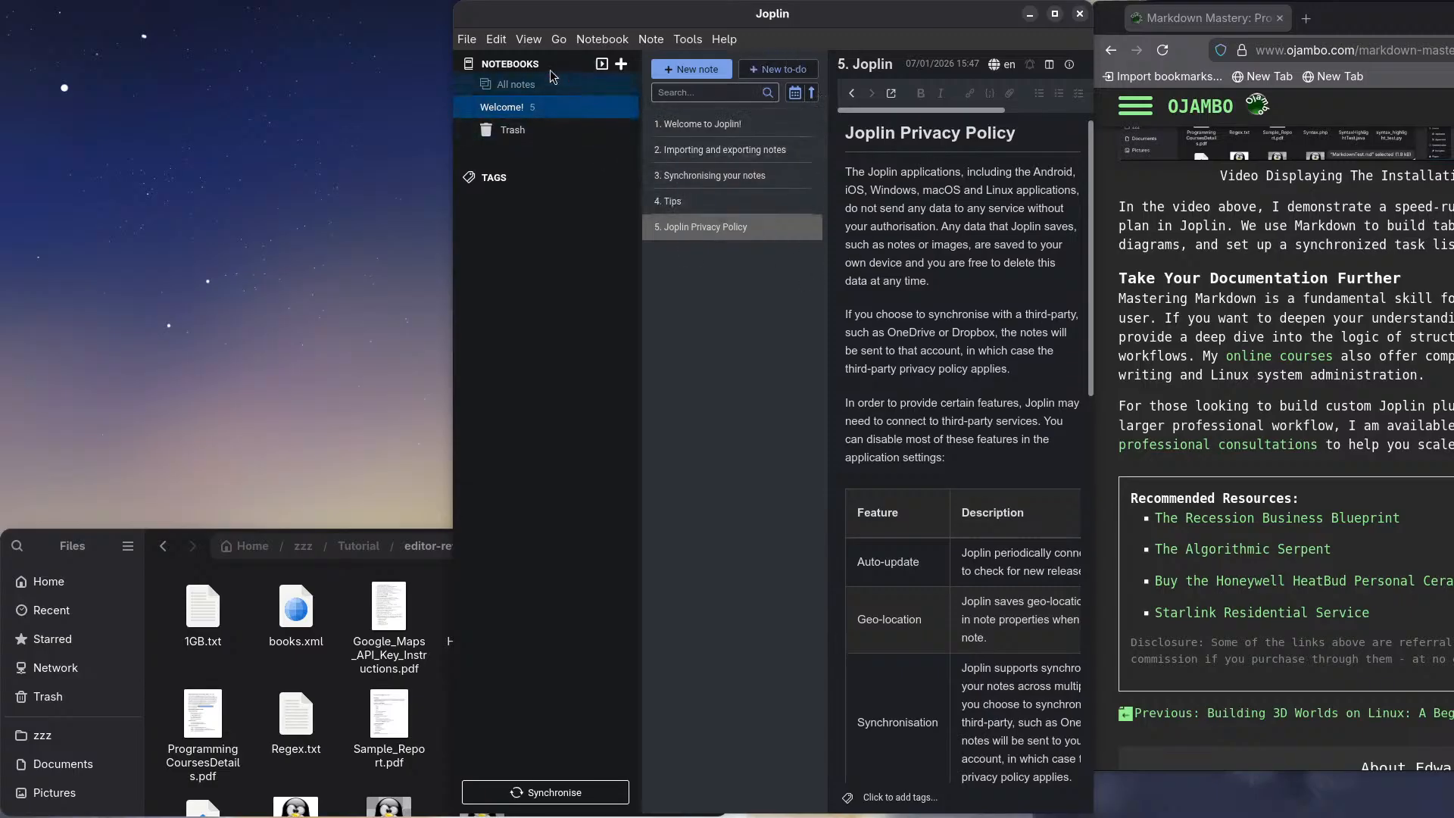
Step: Review the available import formats and open the online guide for importing from other applications
{"action": "left_click", "coordinate": [467, 40]}
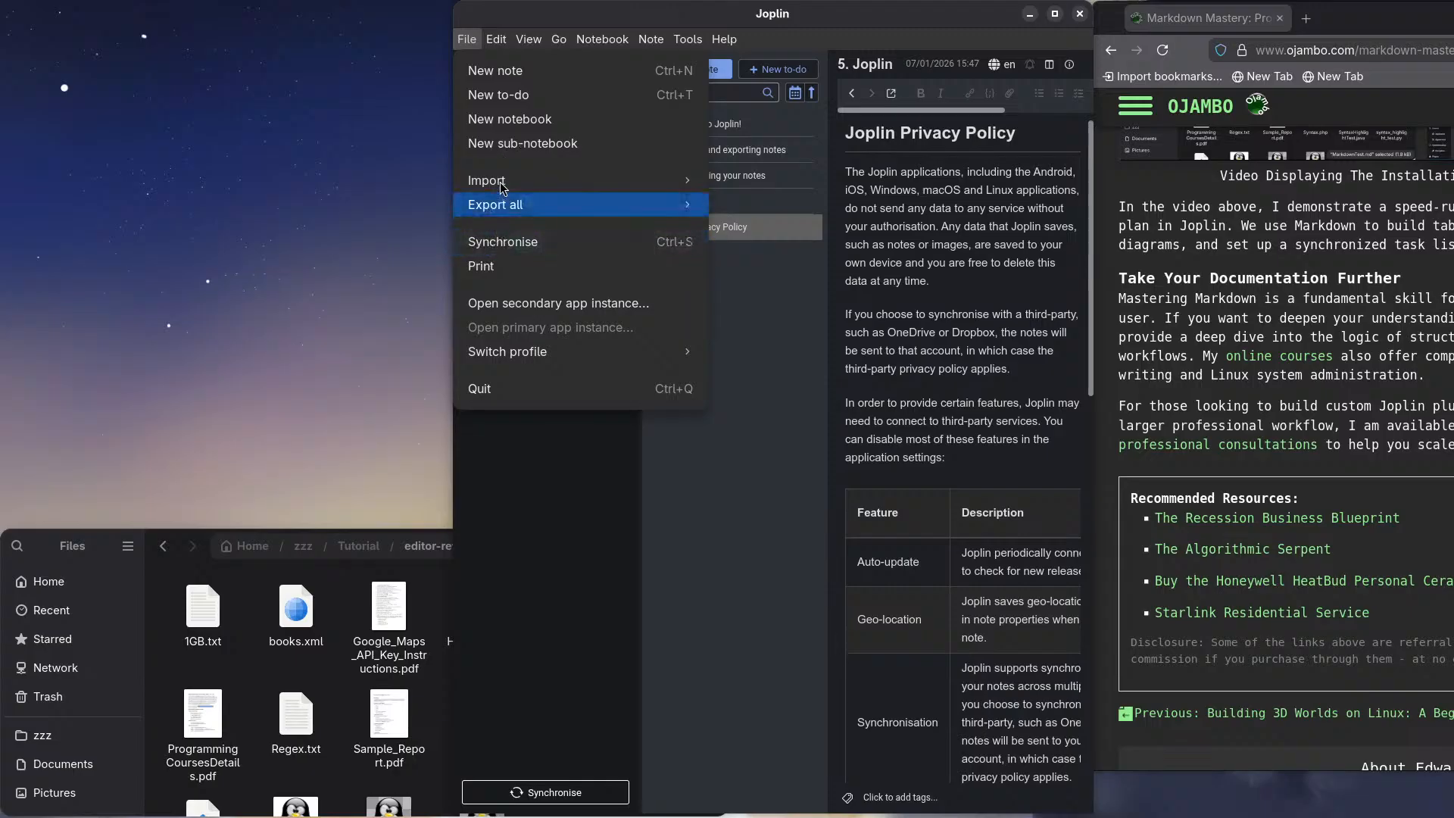
{"action": "mouse_move", "coordinate": [501, 186]}
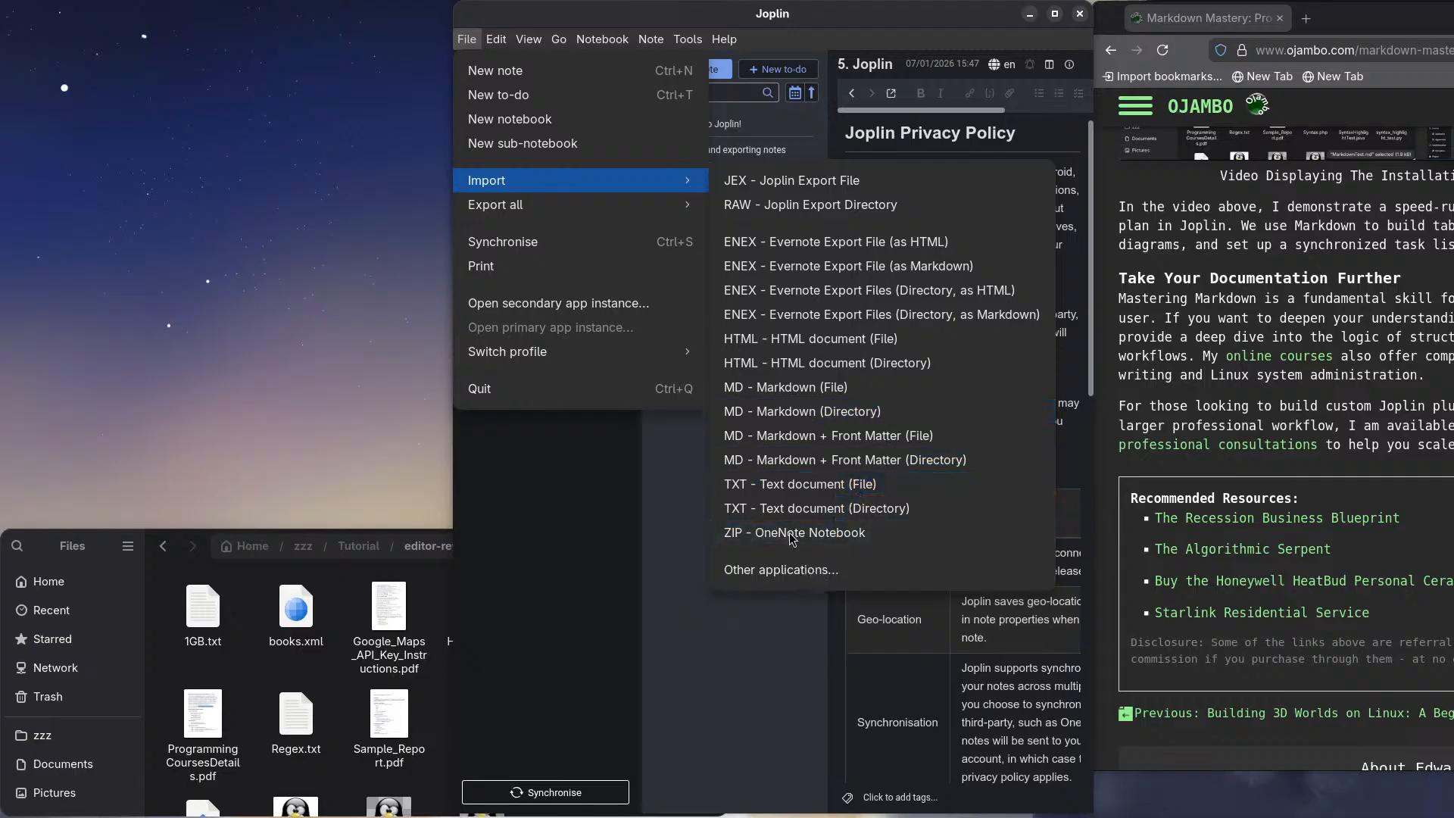
{"action": "left_click", "coordinate": [788, 578]}
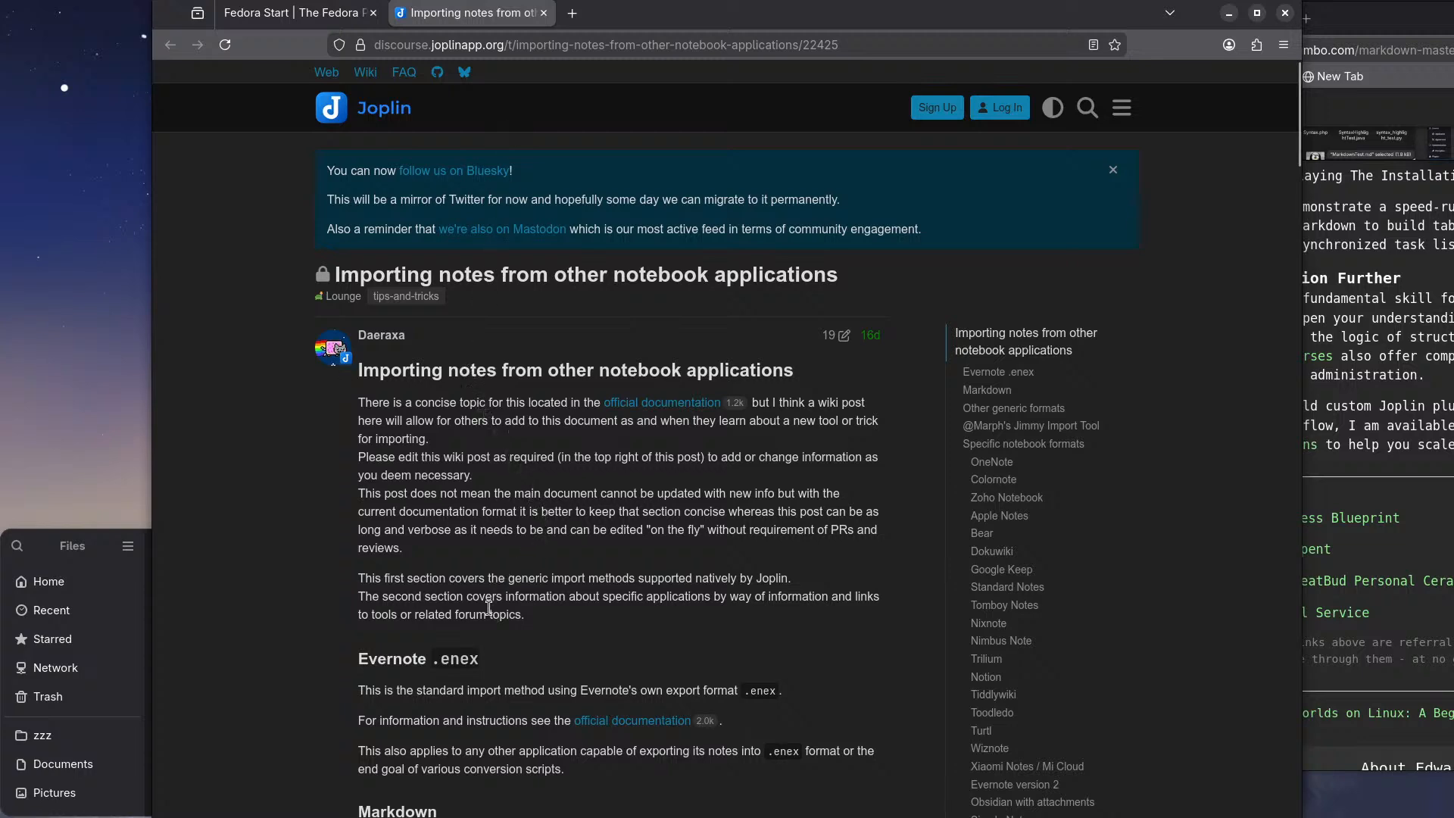
Step: Read the forum guide's generic and application-specific import methods through Simple Note, and close its browser window to return to Joplin
{"action": "scroll", "coordinate": [489, 607], "scroll_direction": "down", "scroll_amount": 7}
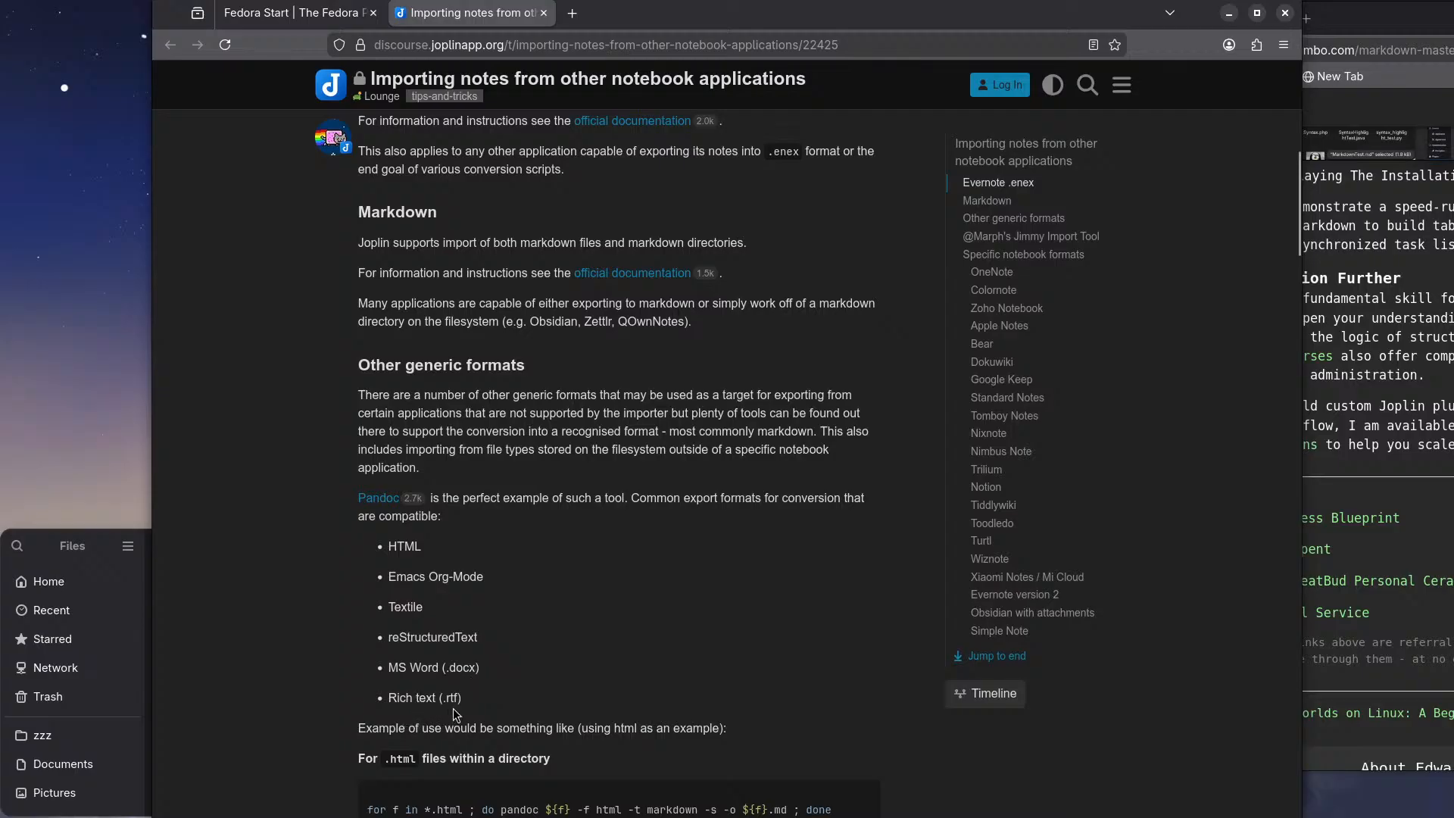
{"action": "scroll", "coordinate": [484, 711], "scroll_direction": "down", "scroll_amount": 4}
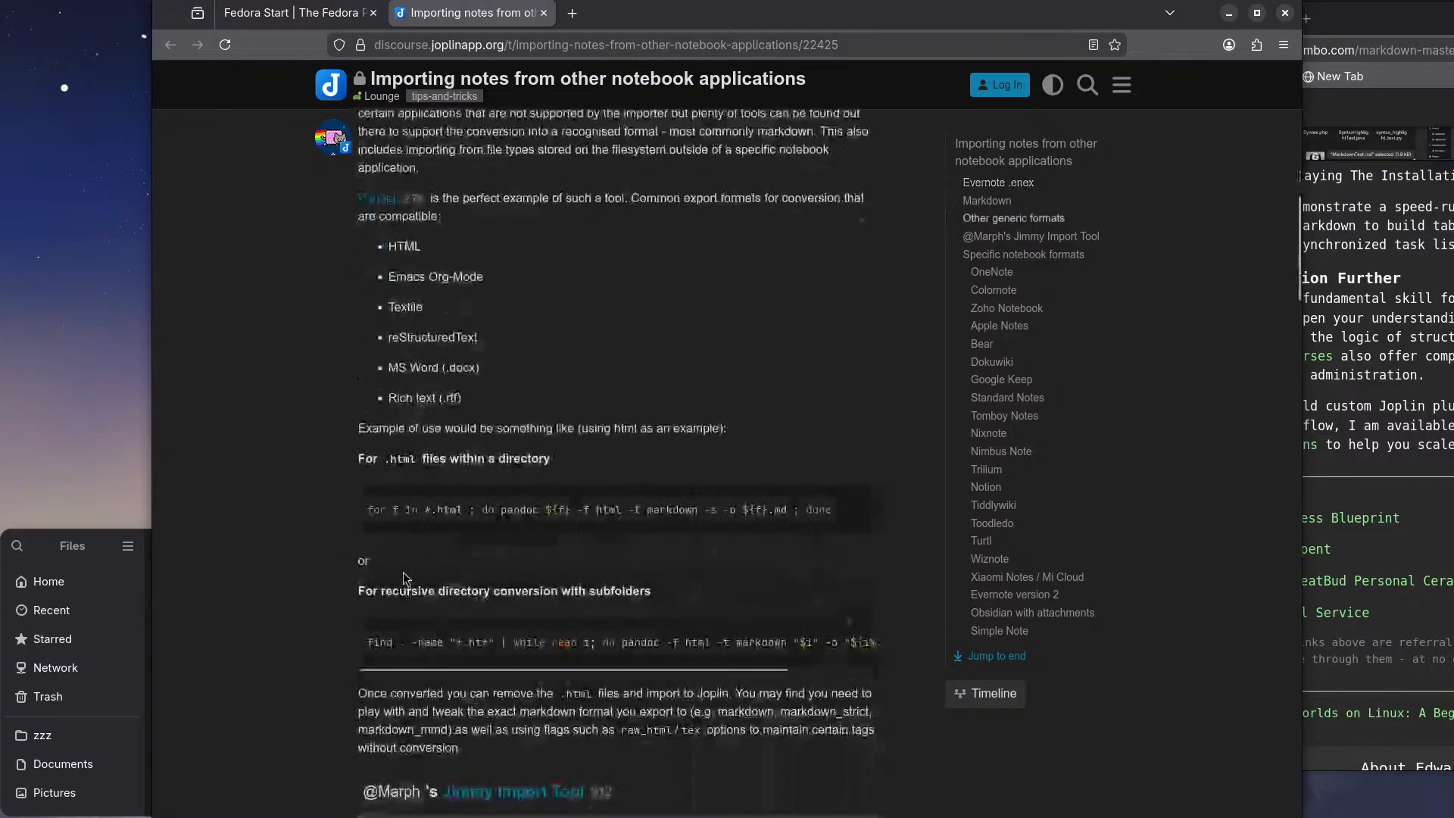
{"action": "scroll", "coordinate": [400, 507], "scroll_direction": "down", "scroll_amount": 8}
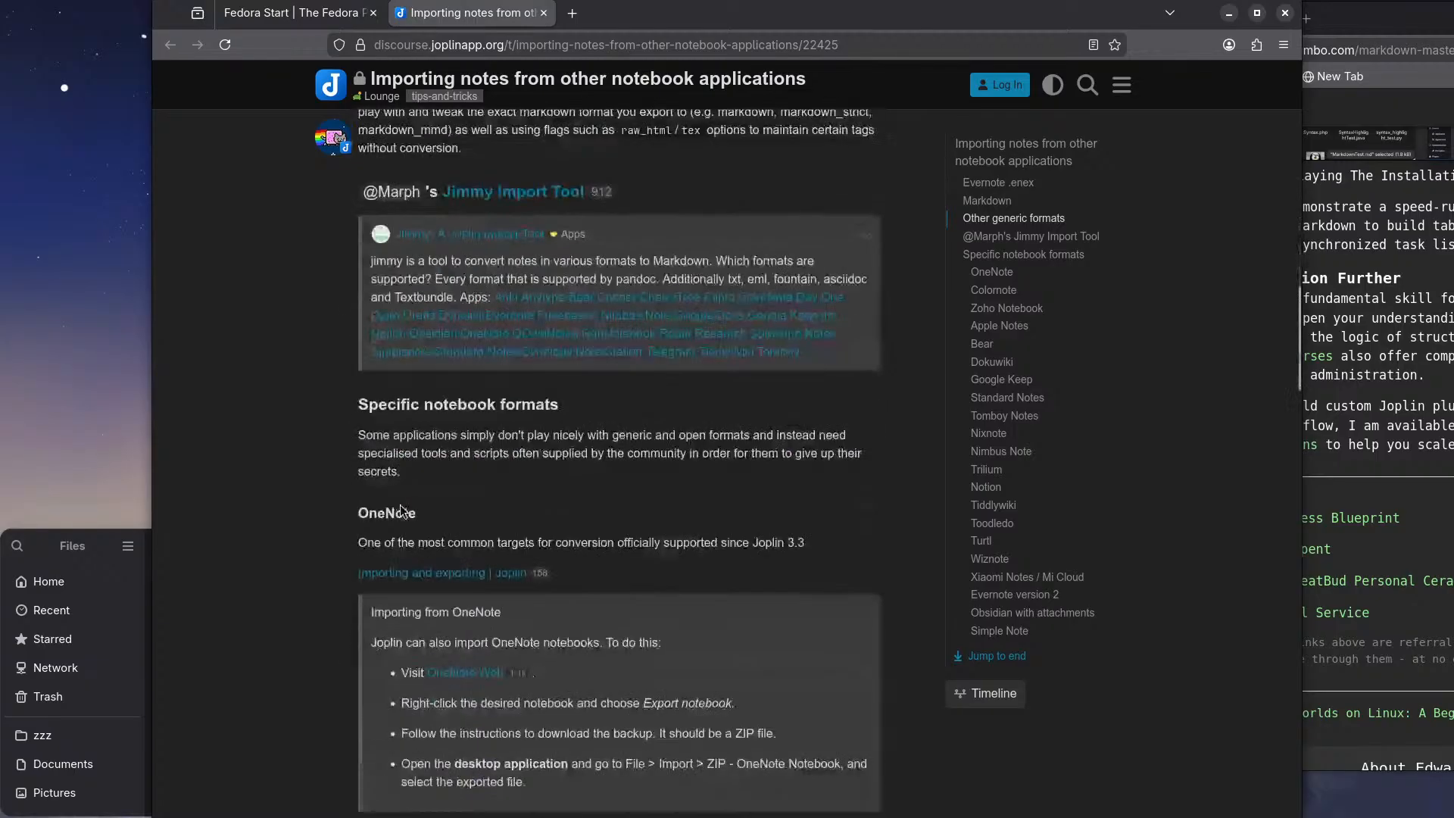
{"action": "scroll", "coordinate": [407, 505], "scroll_direction": "down", "scroll_amount": 10}
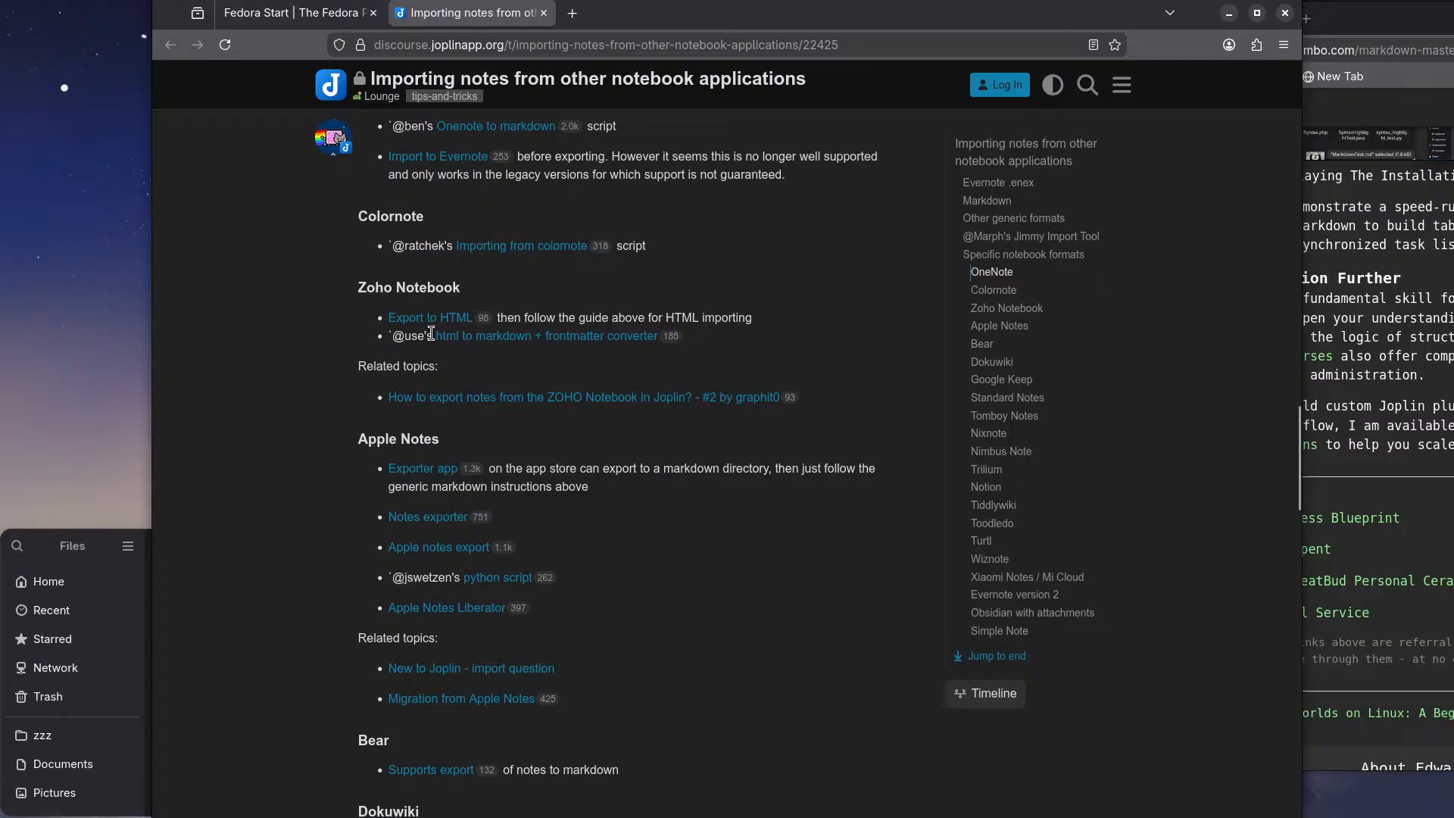
{"action": "scroll", "coordinate": [431, 334], "scroll_direction": "down", "scroll_amount": 16}
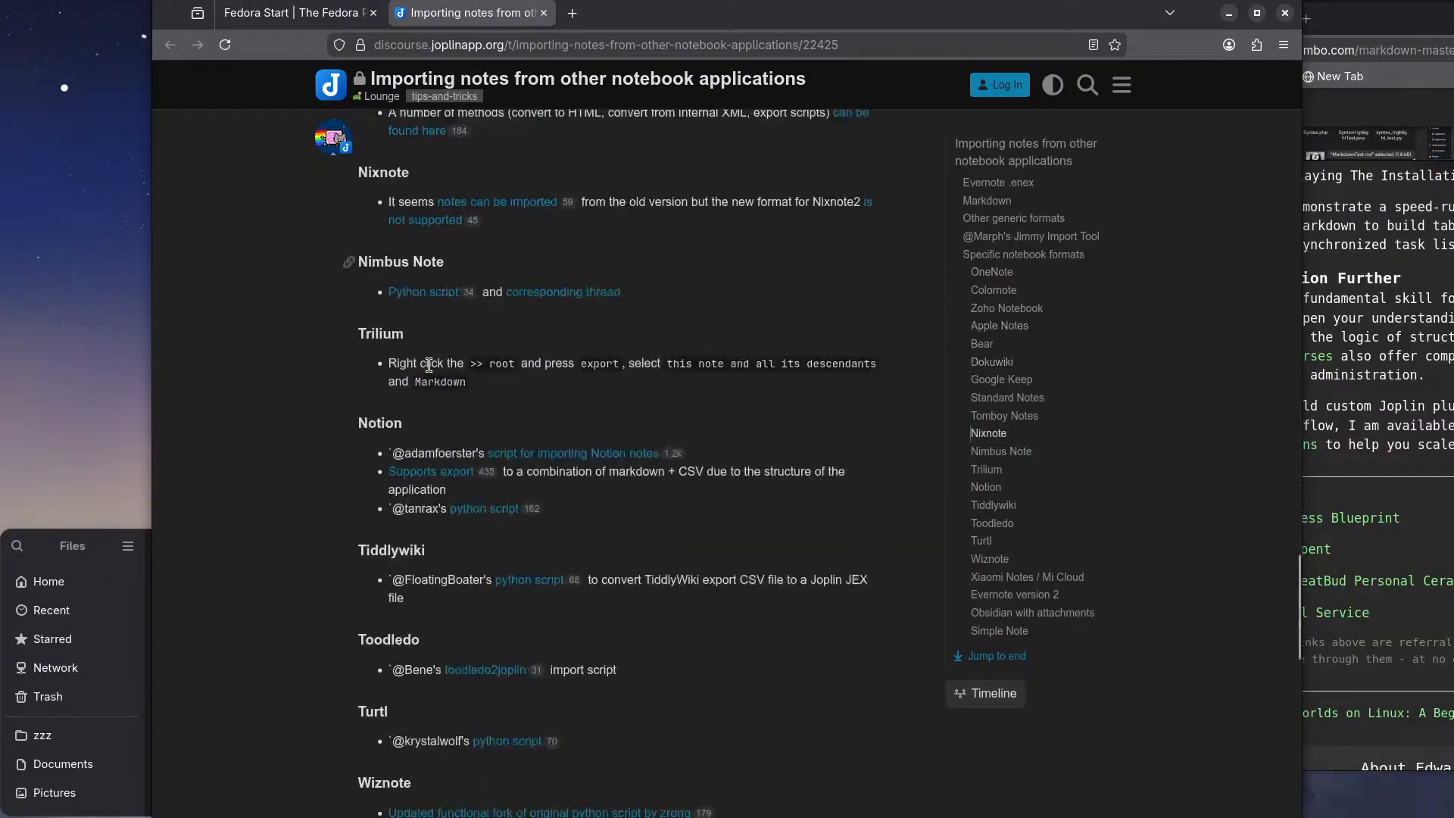
{"action": "scroll", "coordinate": [430, 366], "scroll_direction": "down", "scroll_amount": 9}
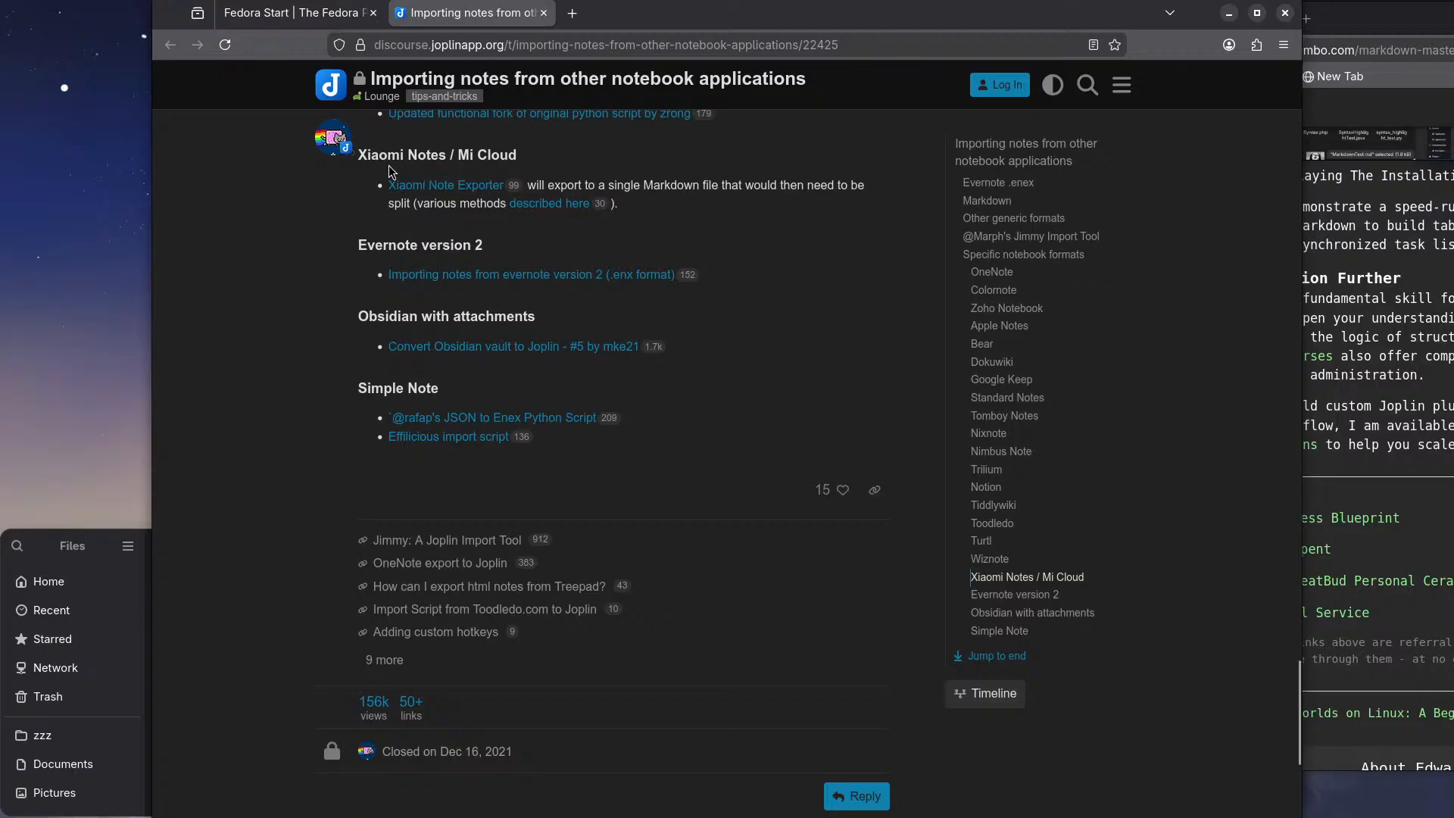
{"action": "scroll", "coordinate": [388, 181], "scroll_direction": "up", "scroll_amount": 3}
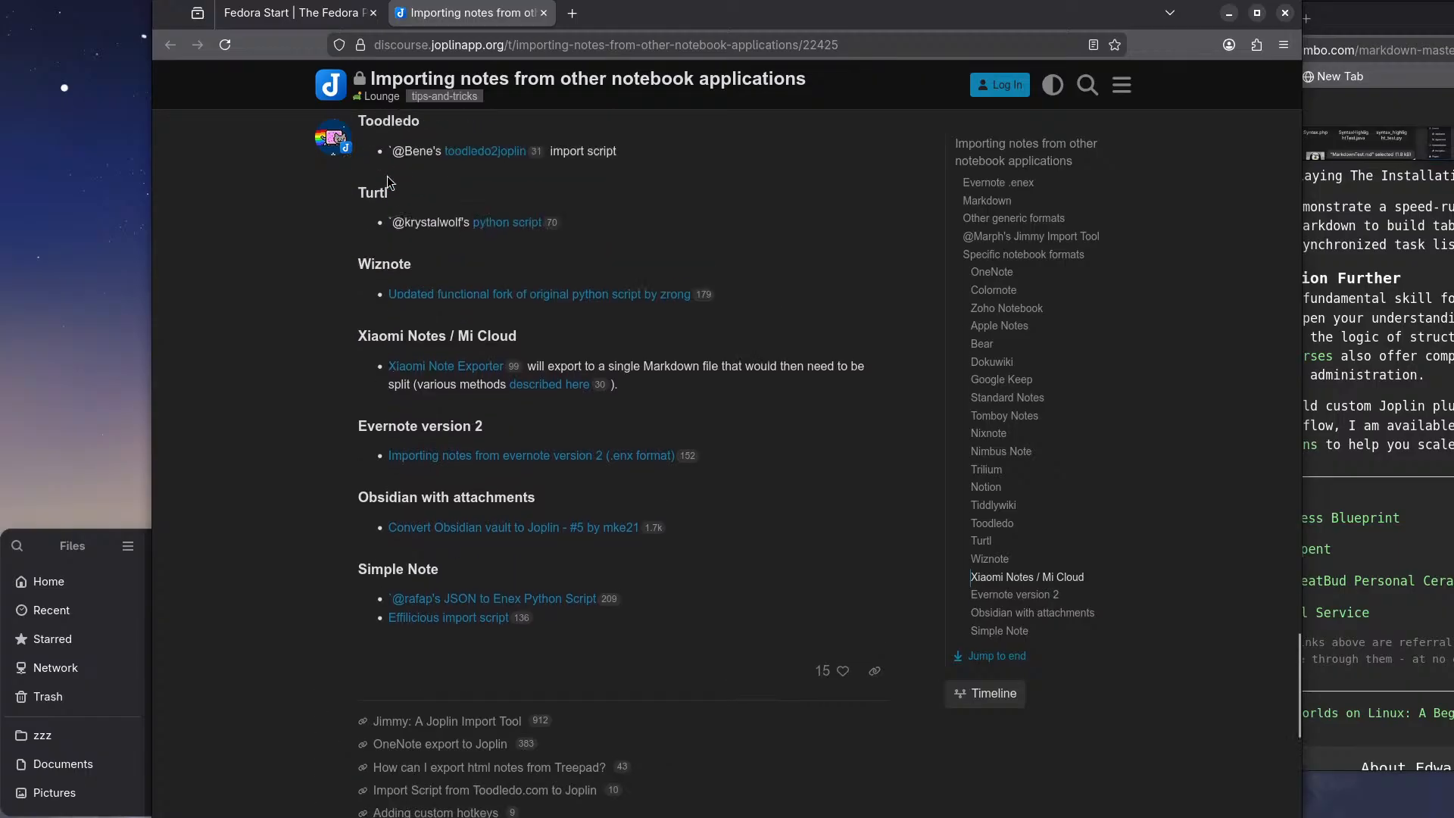
{"action": "scroll", "coordinate": [488, 352], "scroll_direction": "up", "scroll_amount": 3}
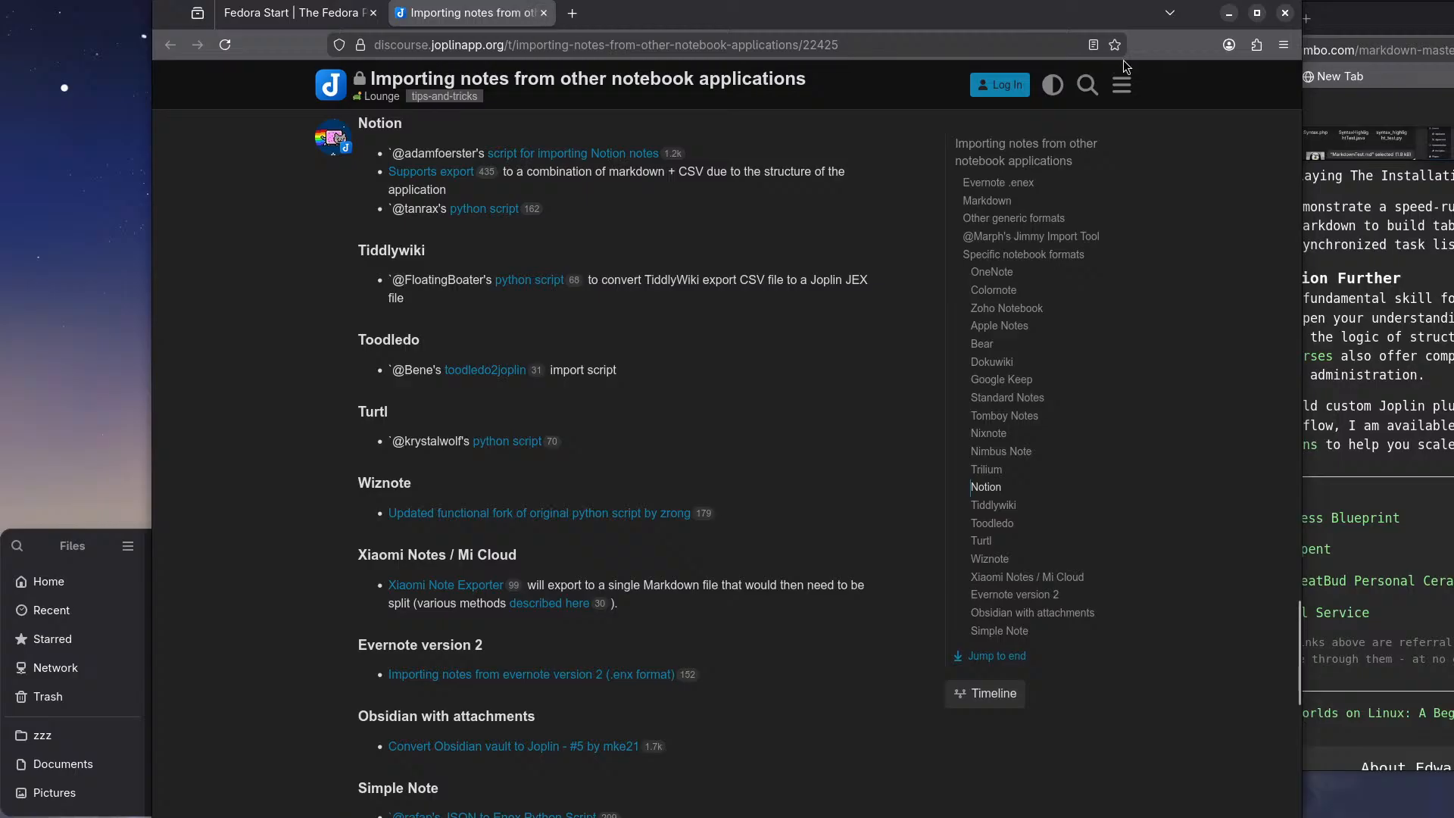
{"action": "left_click", "coordinate": [1285, 11]}
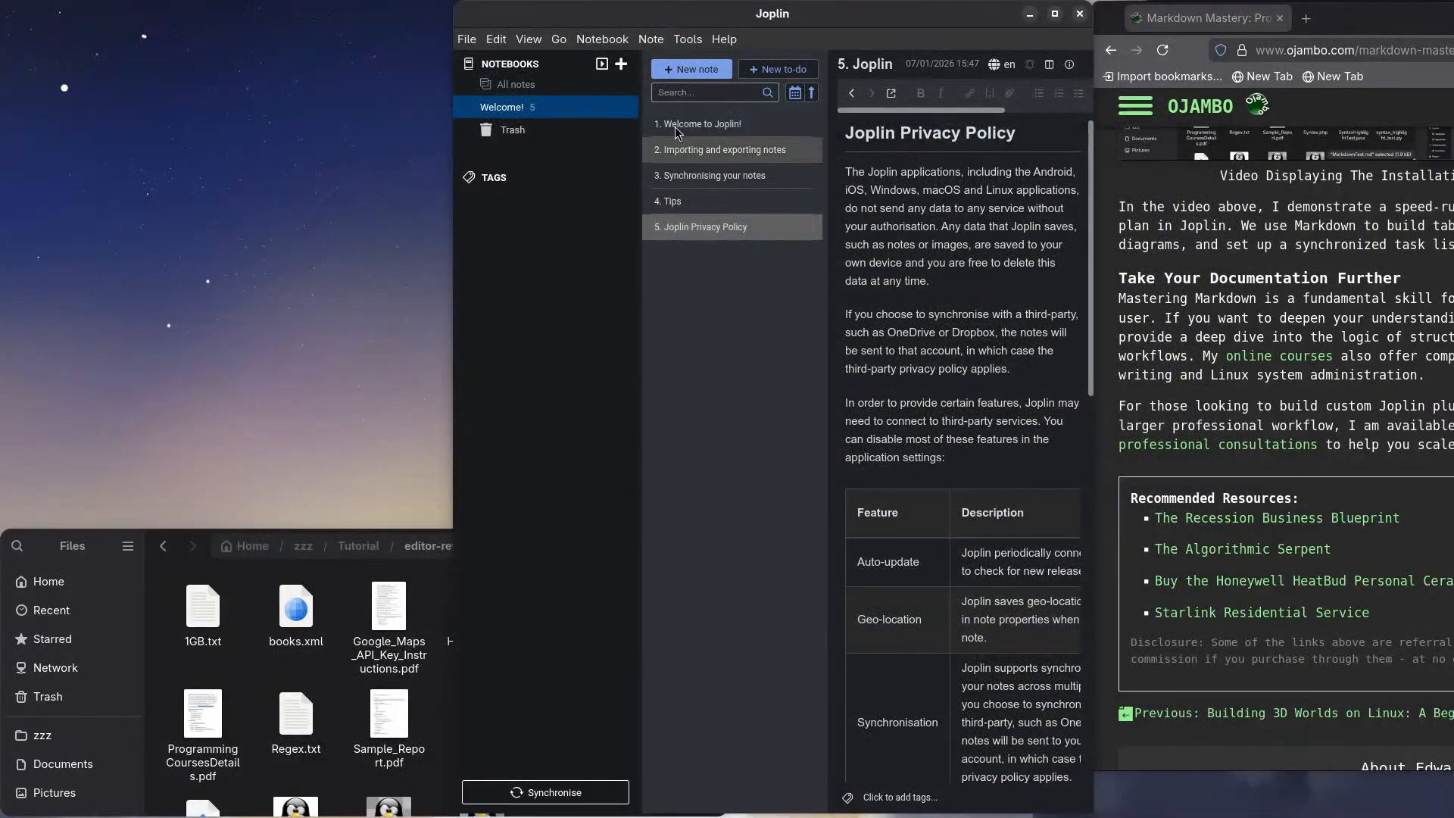
Step: Open a secondary app instance, move its window to view it beside the main one, and close it
{"action": "left_click", "coordinate": [466, 39]}
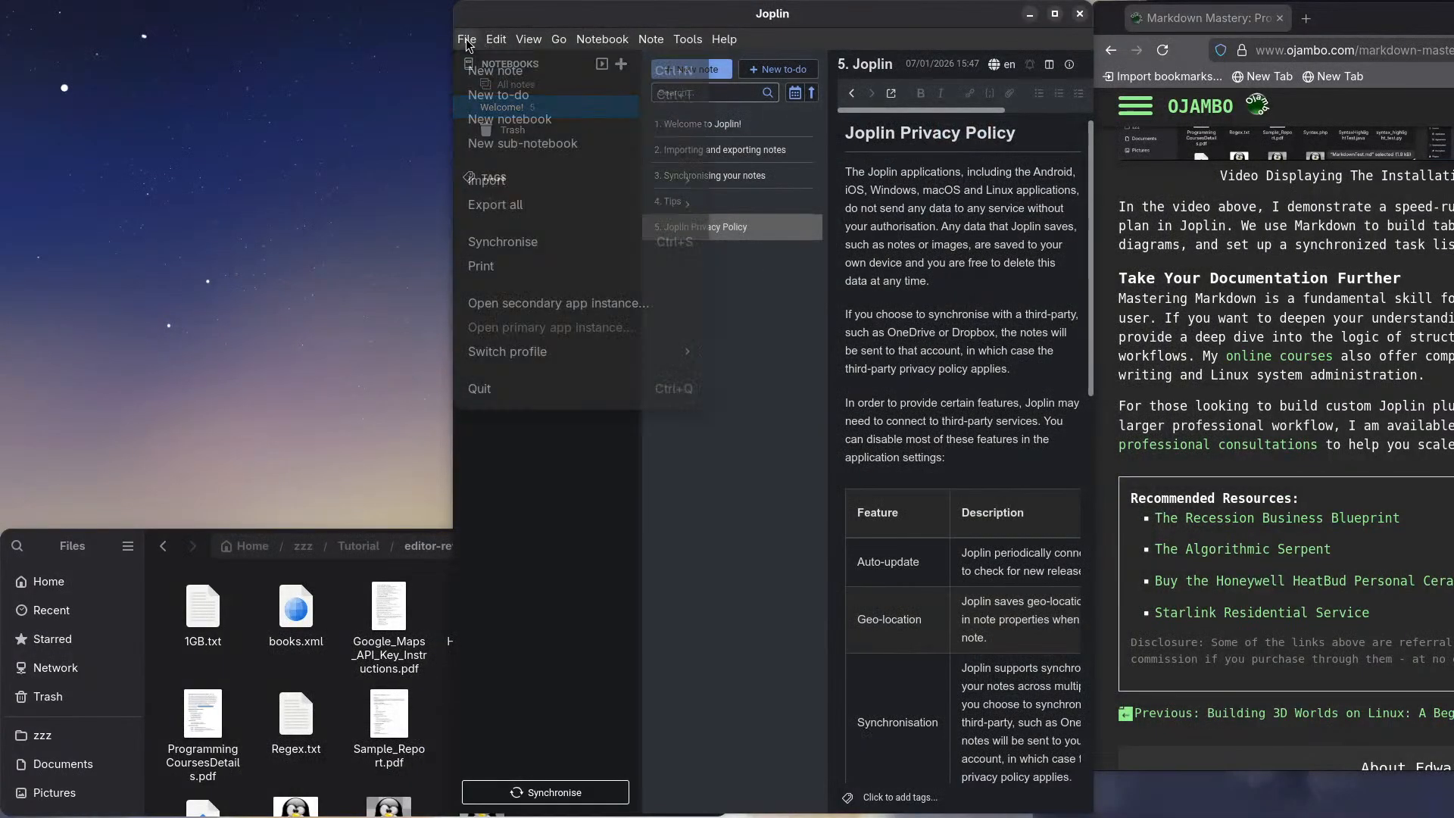
{"action": "mouse_move", "coordinate": [486, 212]}
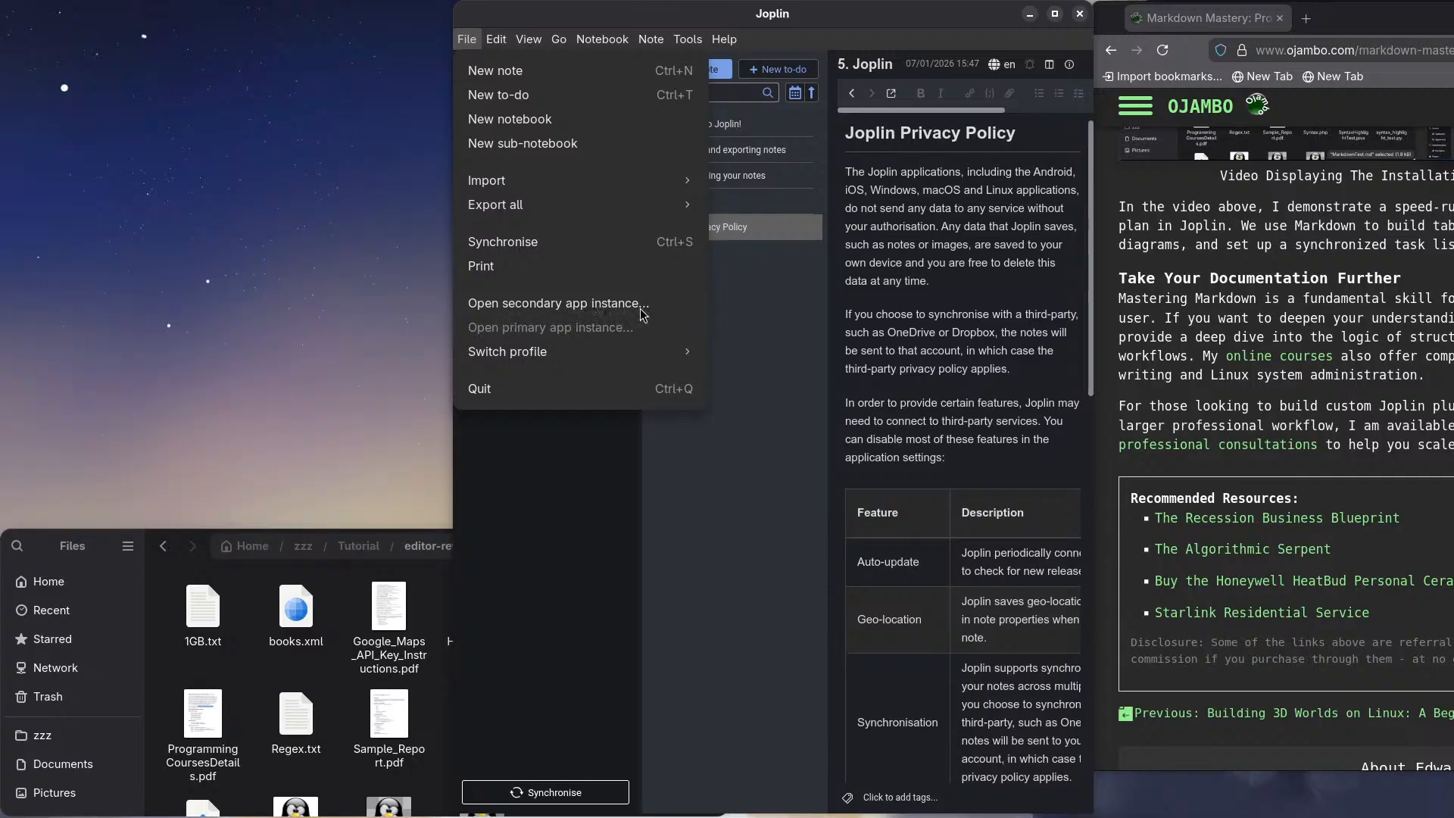
{"action": "left_click", "coordinate": [583, 310]}
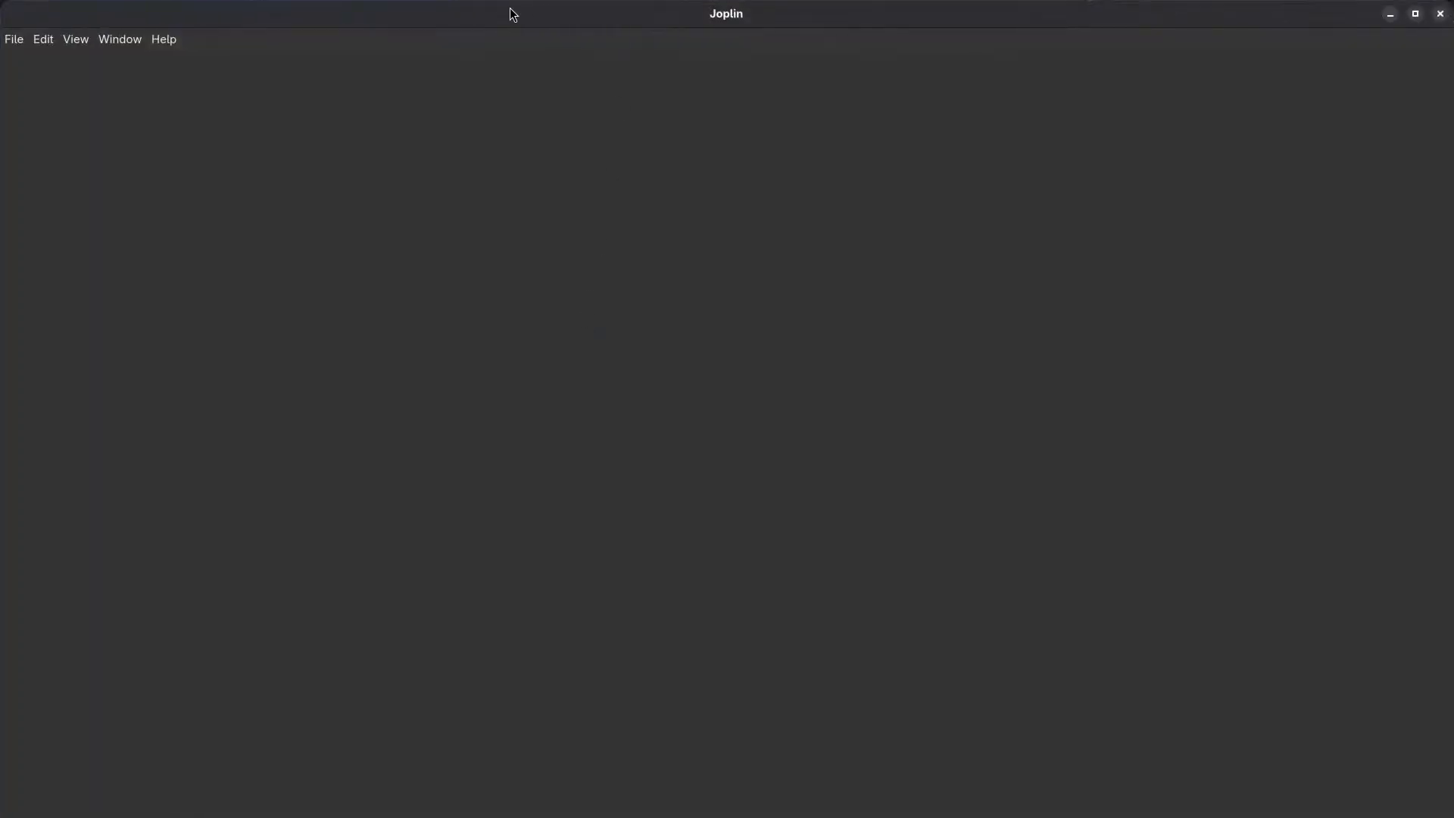
{"action": "left_click_drag", "start_coordinate": [513, 14], "coordinate": [199, 196]}
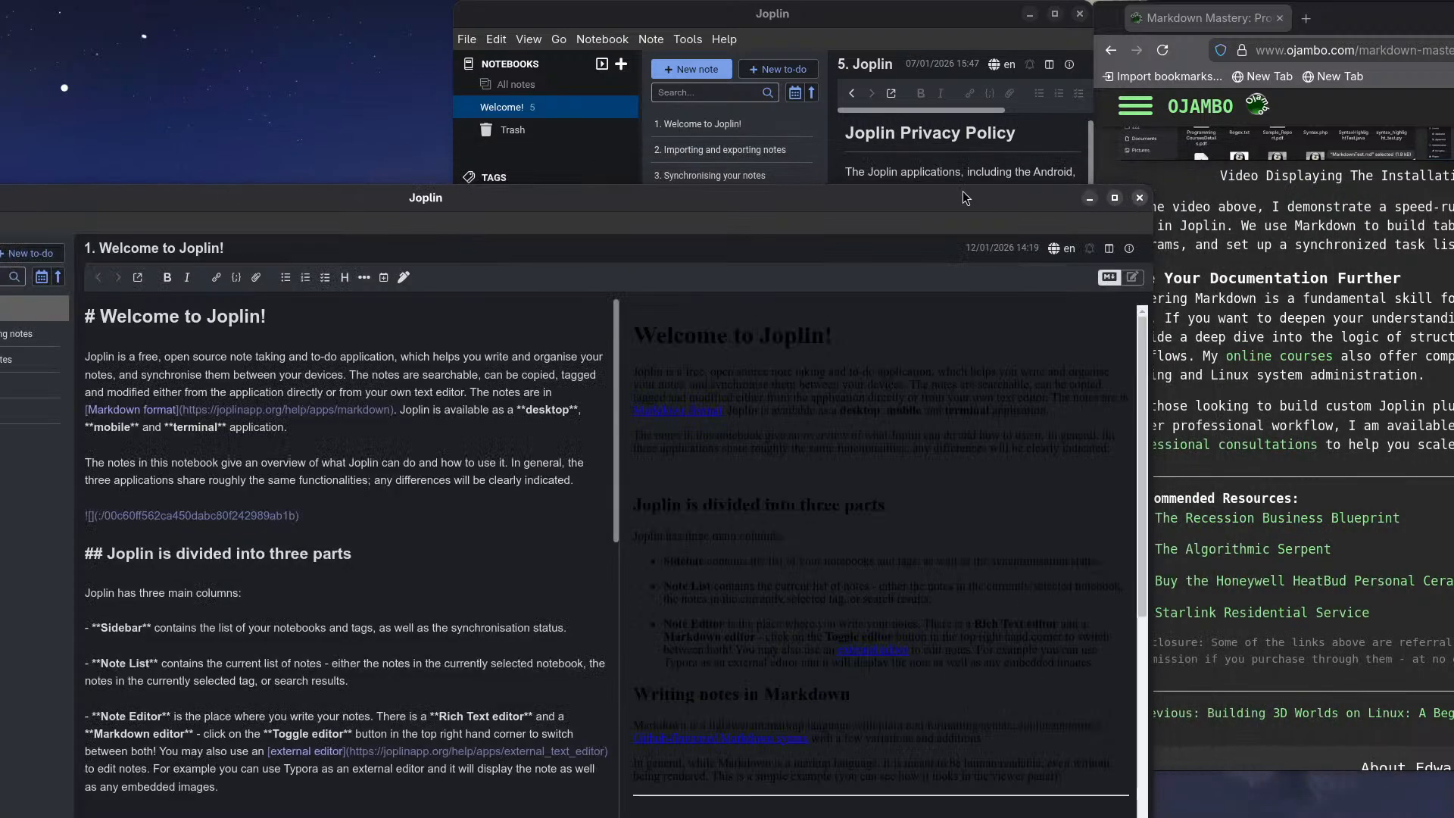
{"action": "left_click_drag", "start_coordinate": [717, 207], "coordinate": [993, 205]}
{"action": "left_click_drag", "start_coordinate": [896, 202], "coordinate": [536, 186]}
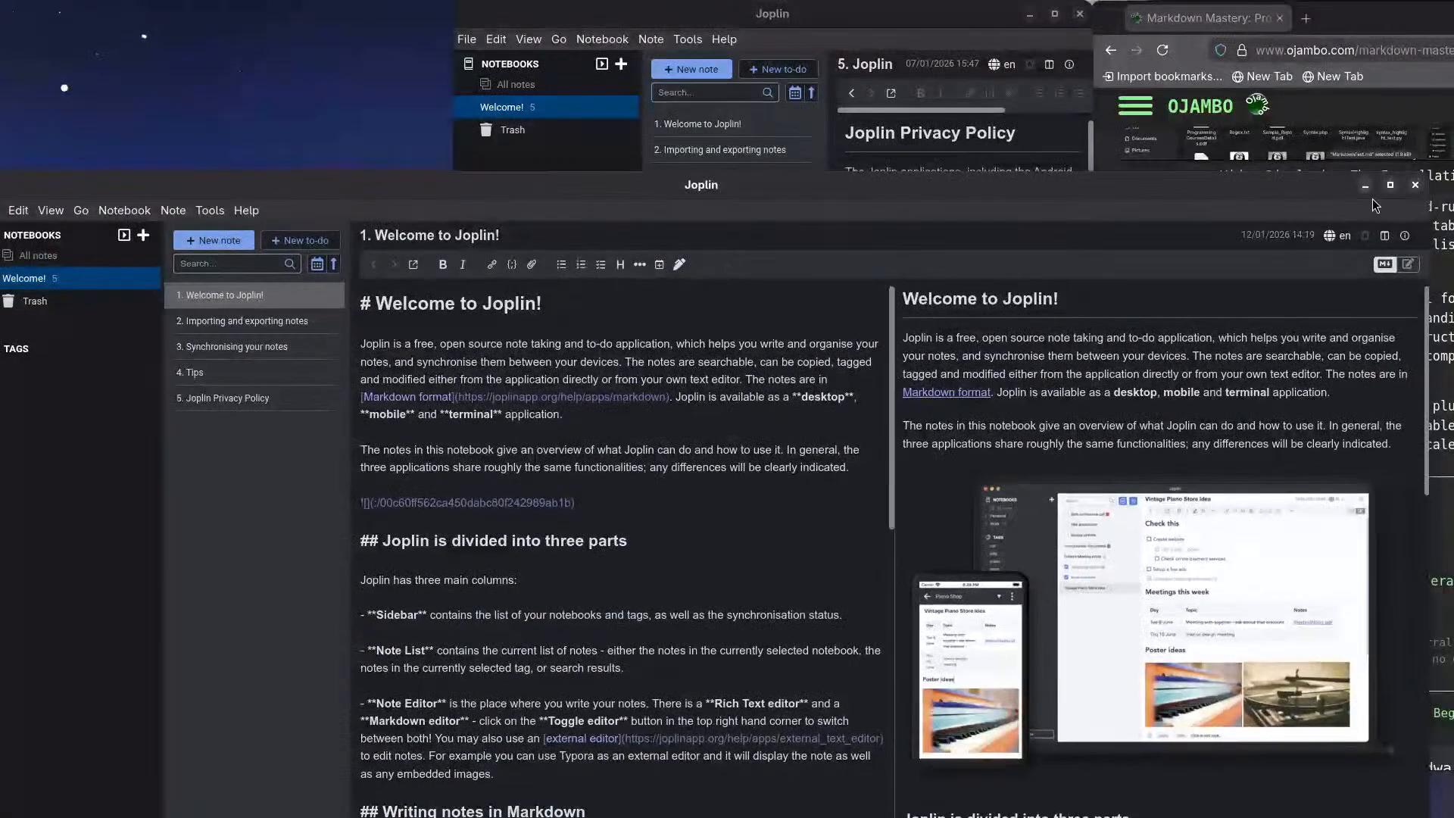
{"action": "left_click", "coordinate": [1415, 185]}
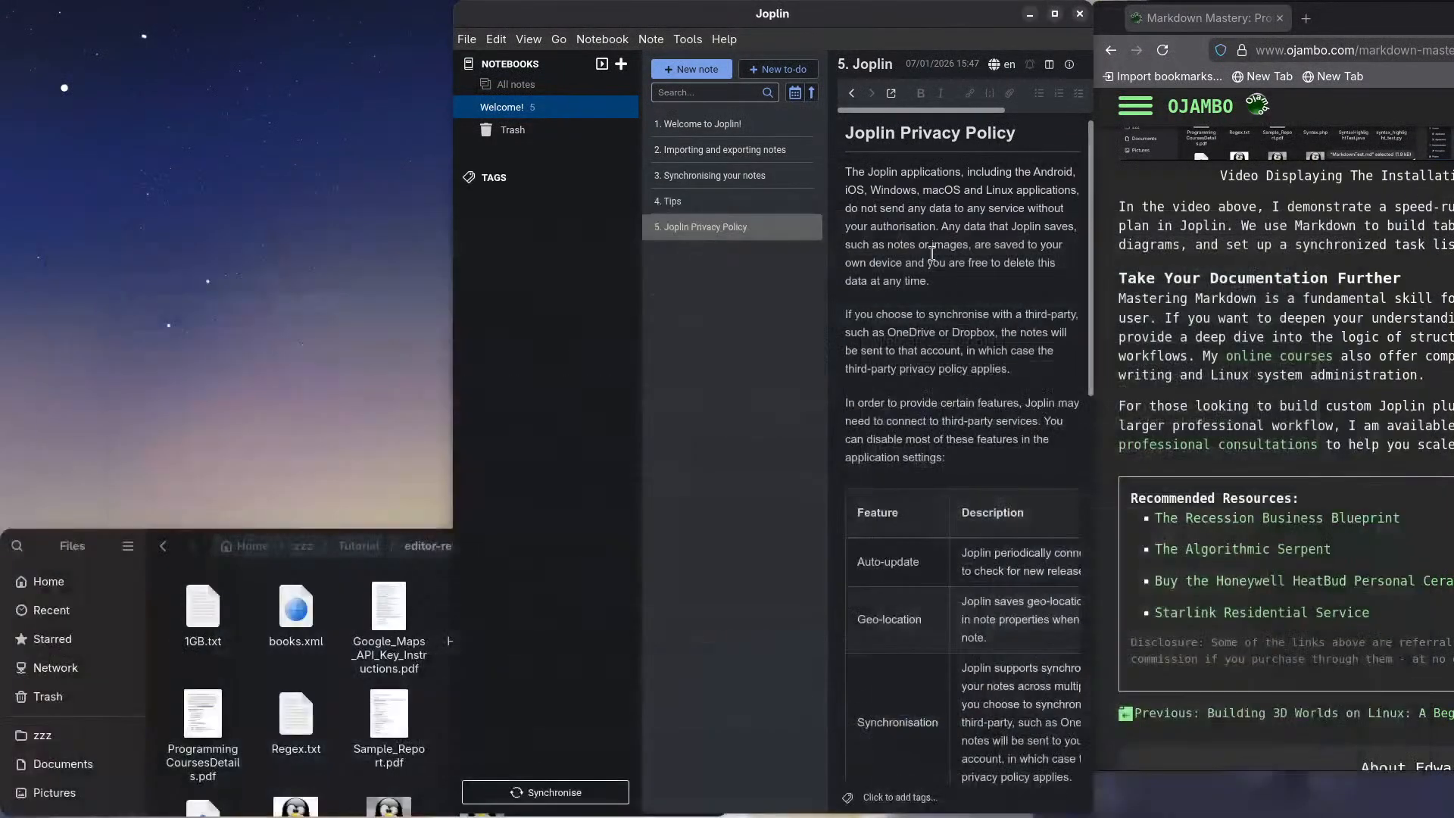
Step: Review the profile-switching choices and the available editing, view, navigation, notebook, note and tools commands
{"action": "left_click", "coordinate": [465, 40]}
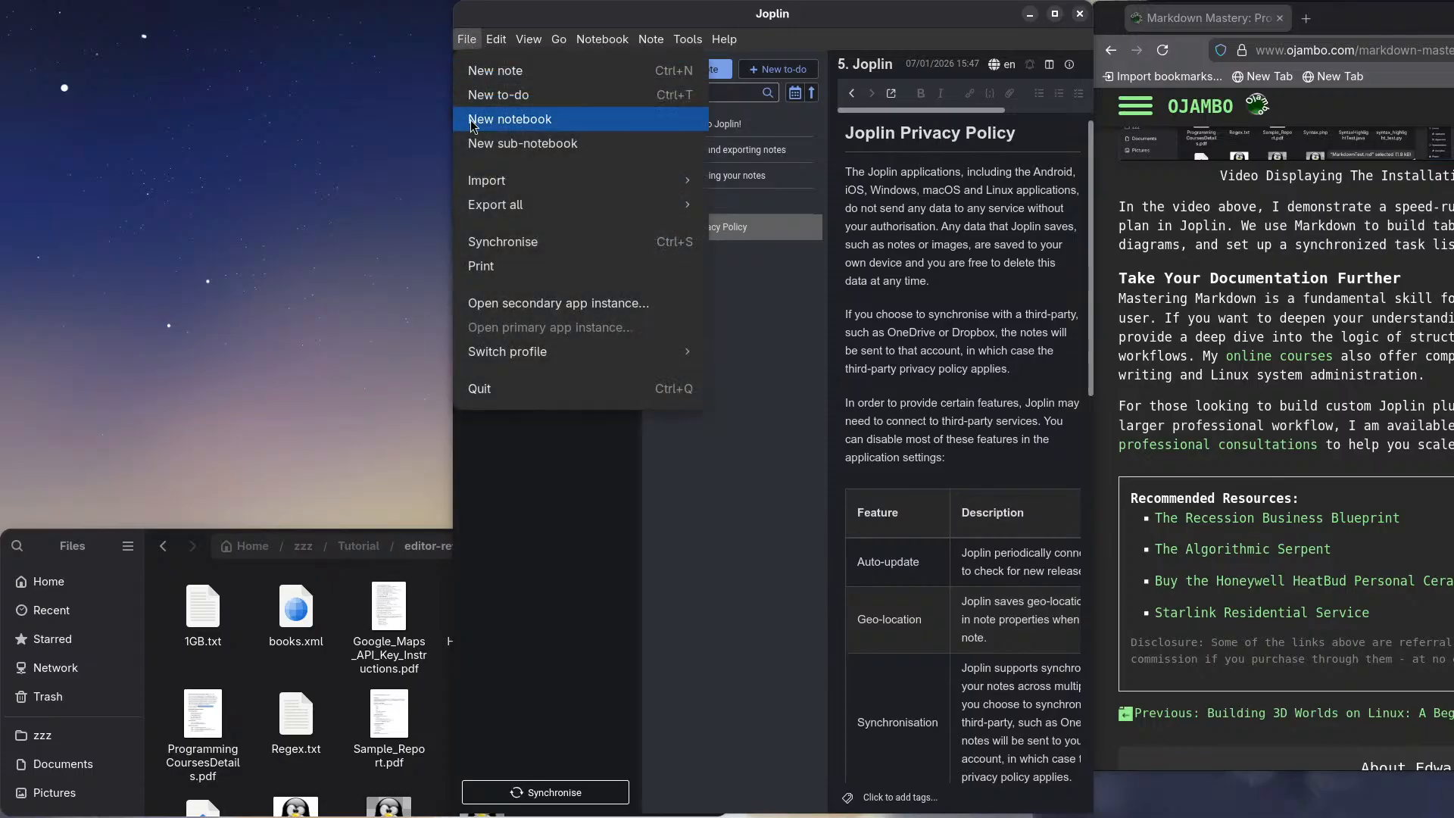
{"action": "mouse_move", "coordinate": [503, 356]}
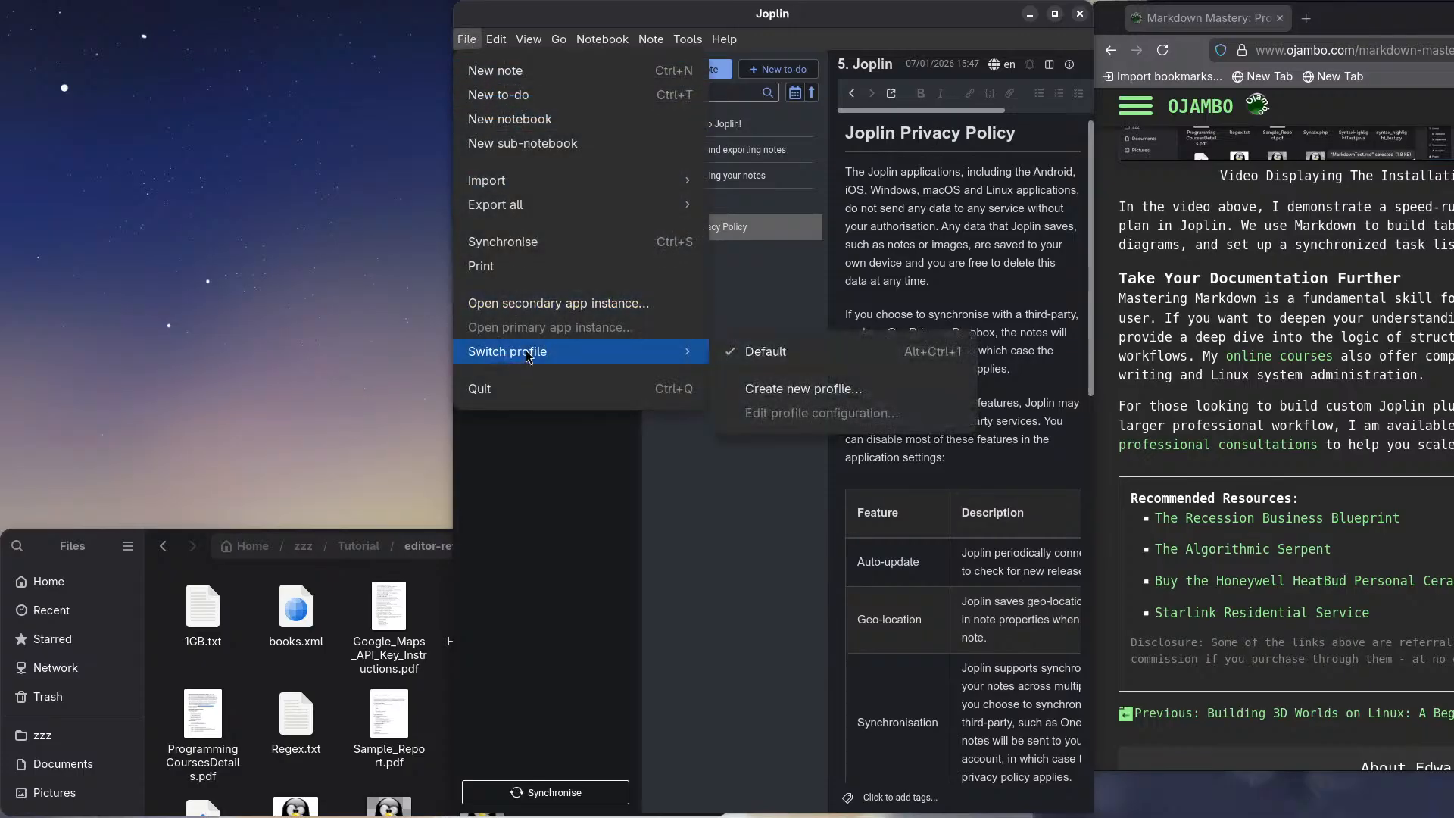
{"action": "left_click", "coordinate": [500, 43]}
{"action": "left_click", "coordinate": [501, 44]}
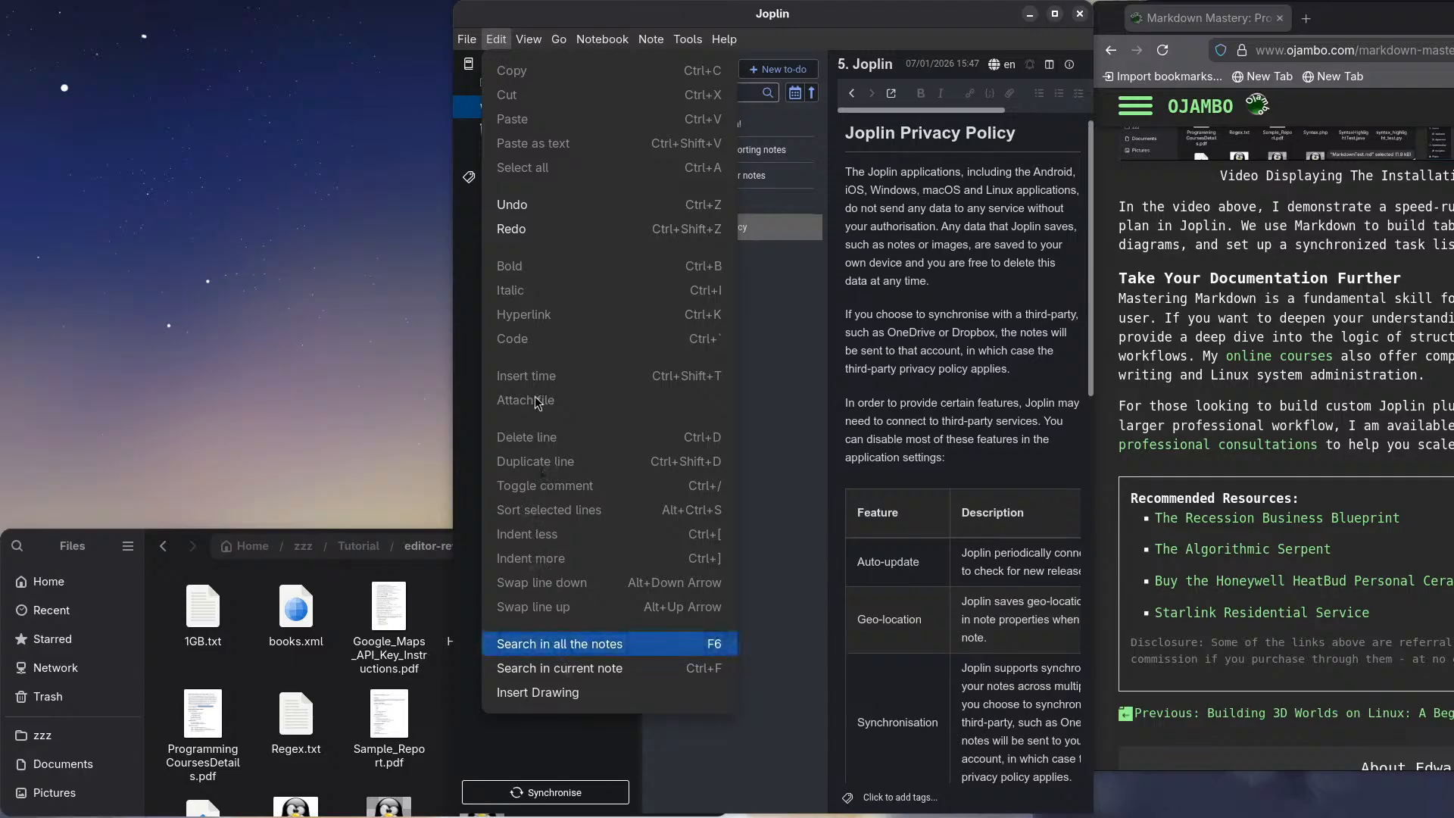
{"action": "mouse_move", "coordinate": [536, 39]}
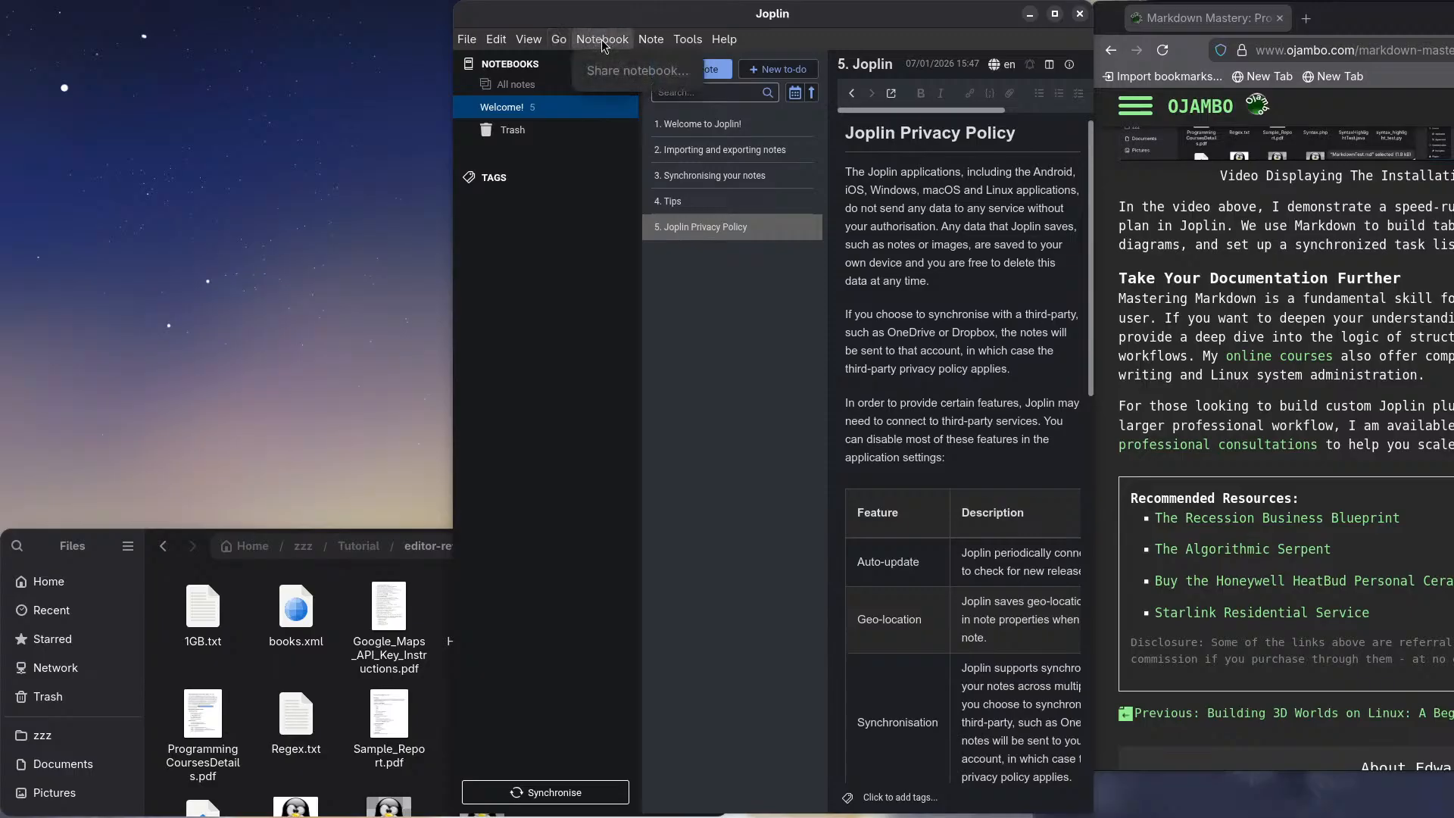
{"action": "mouse_move", "coordinate": [656, 43]}
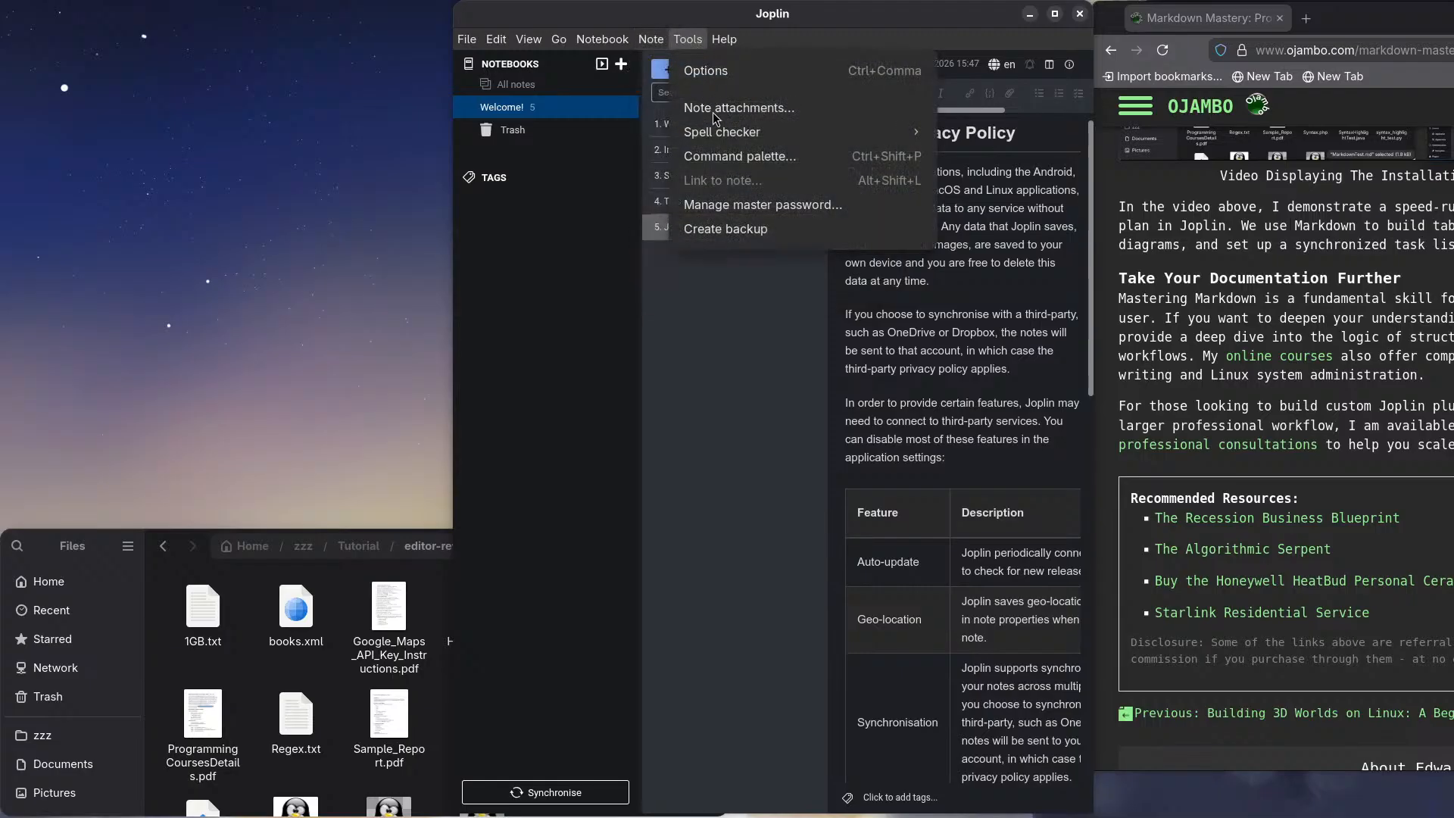
{"action": "mouse_move", "coordinate": [714, 141]}
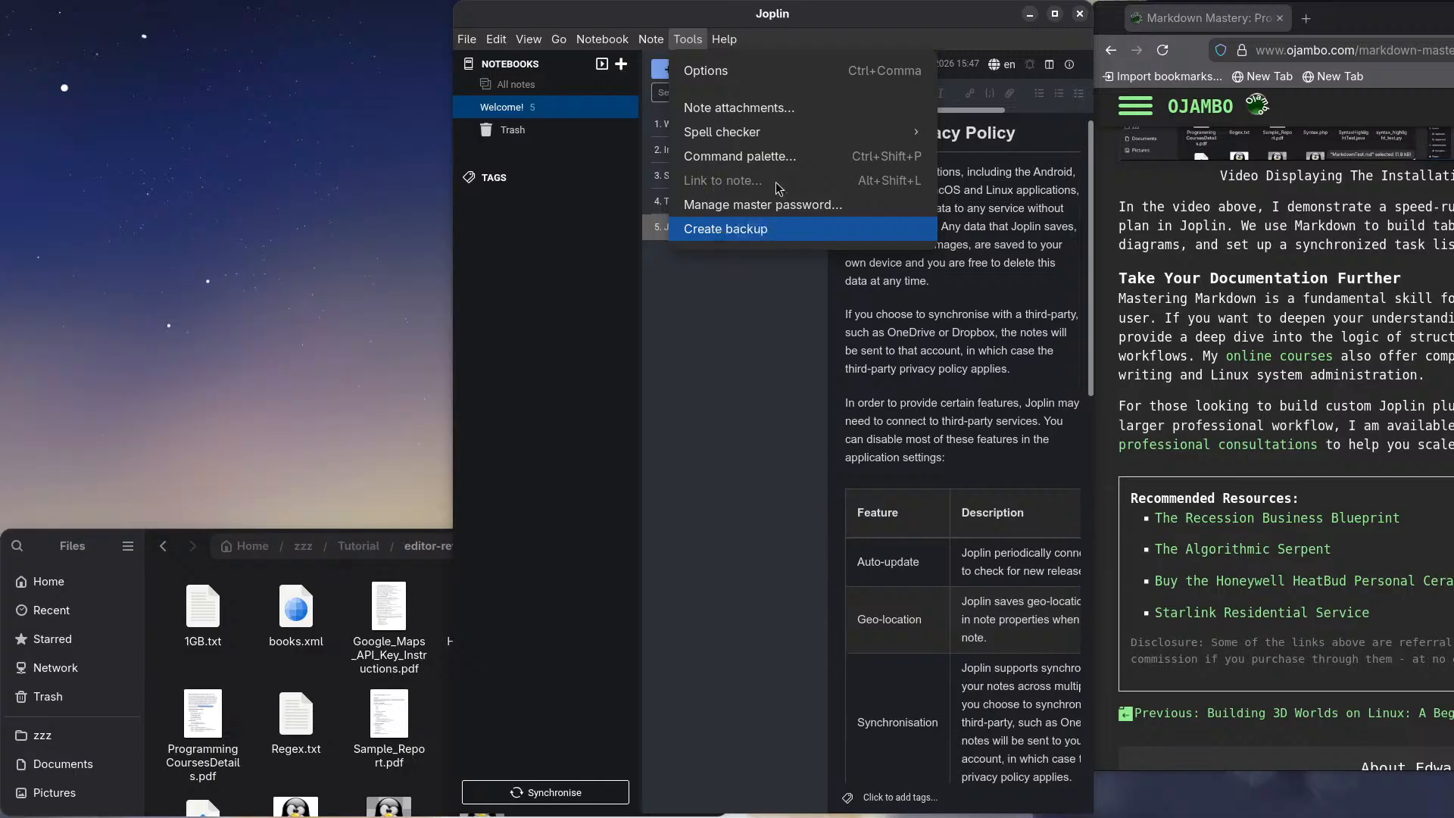
Step: Open the program options and review the General settings, including the available languages, and the Application settings
{"action": "left_click", "coordinate": [724, 73]}
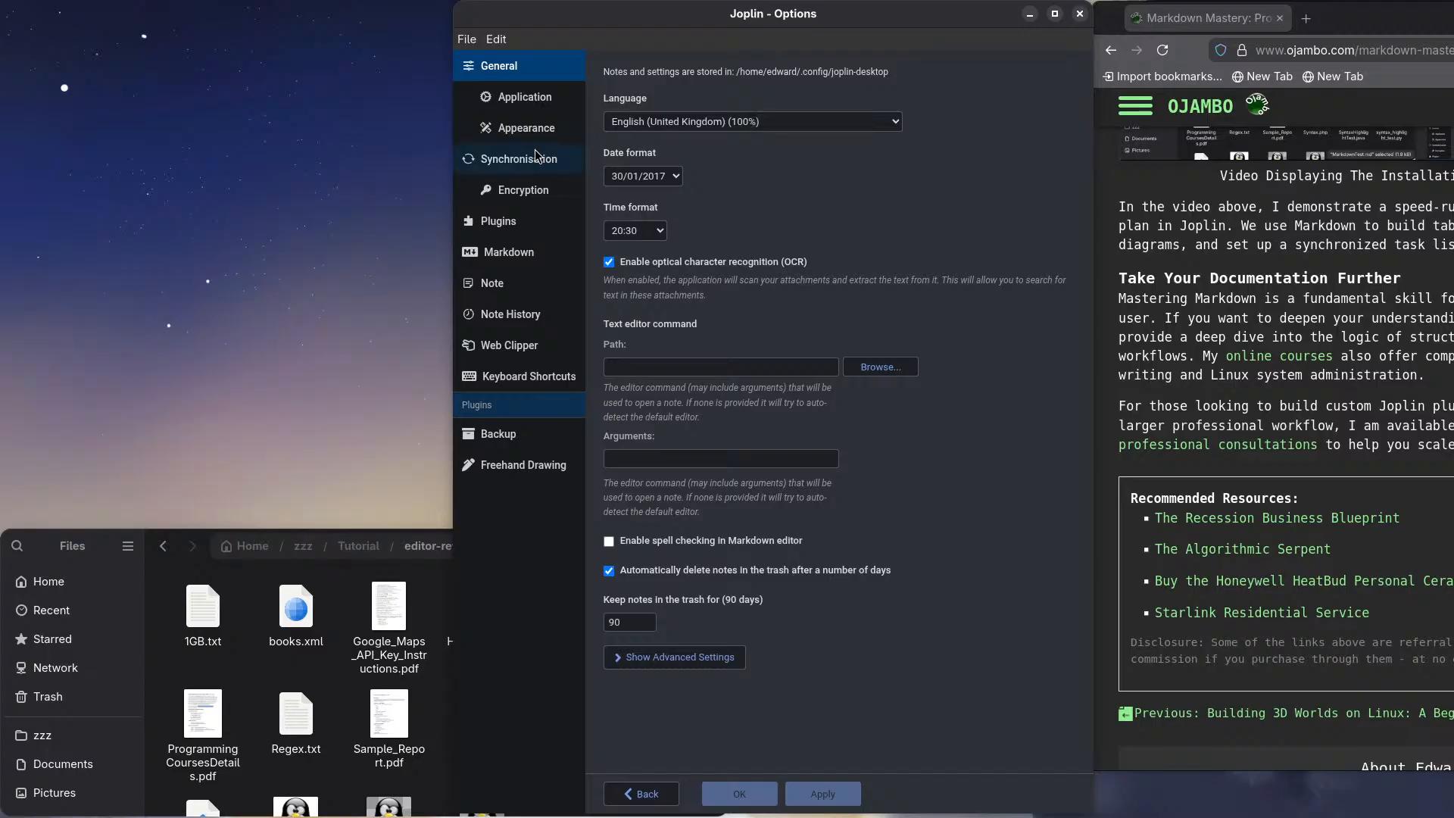
{"action": "left_click", "coordinate": [868, 126]}
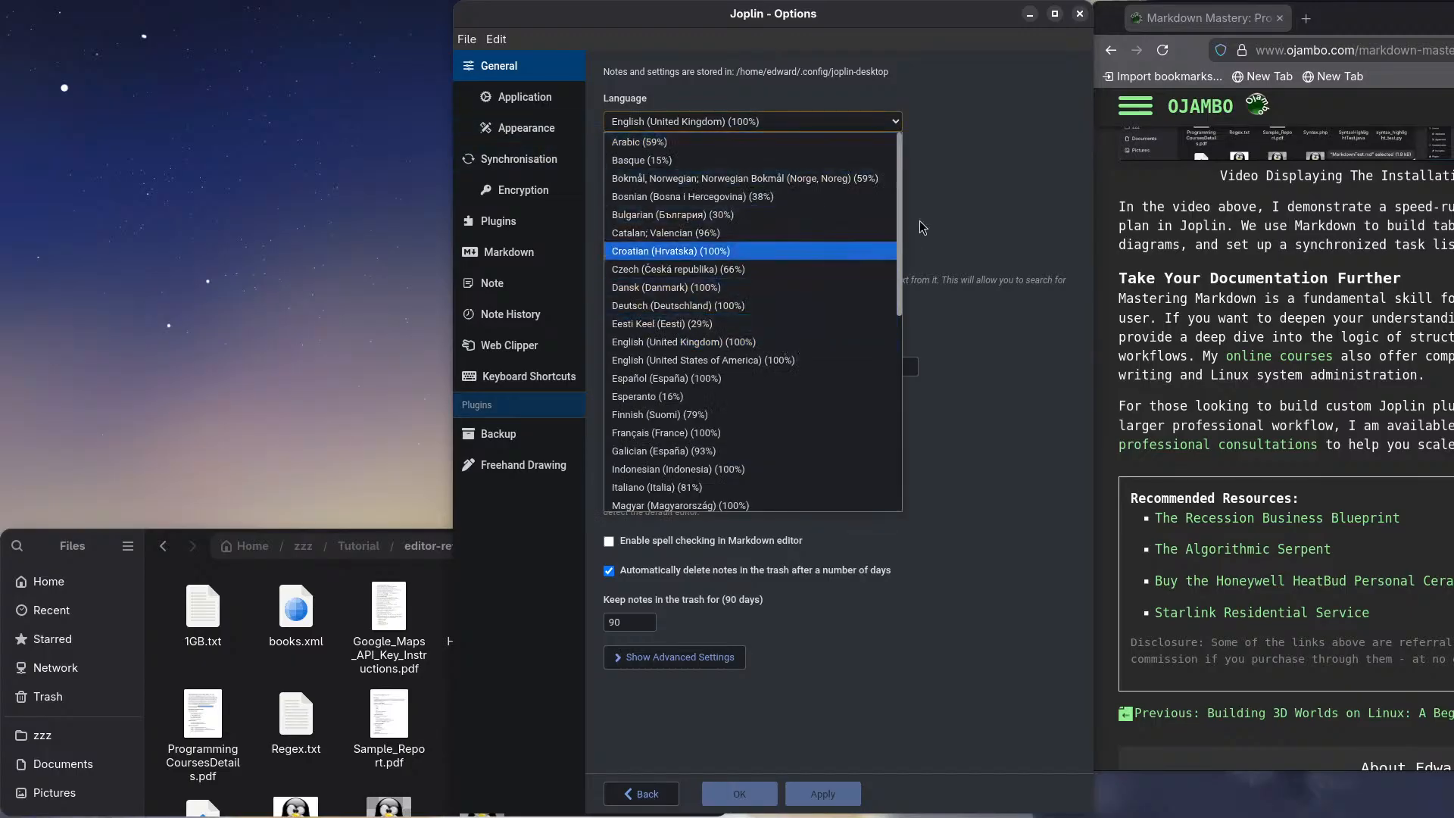
{"action": "left_click", "coordinate": [967, 175]}
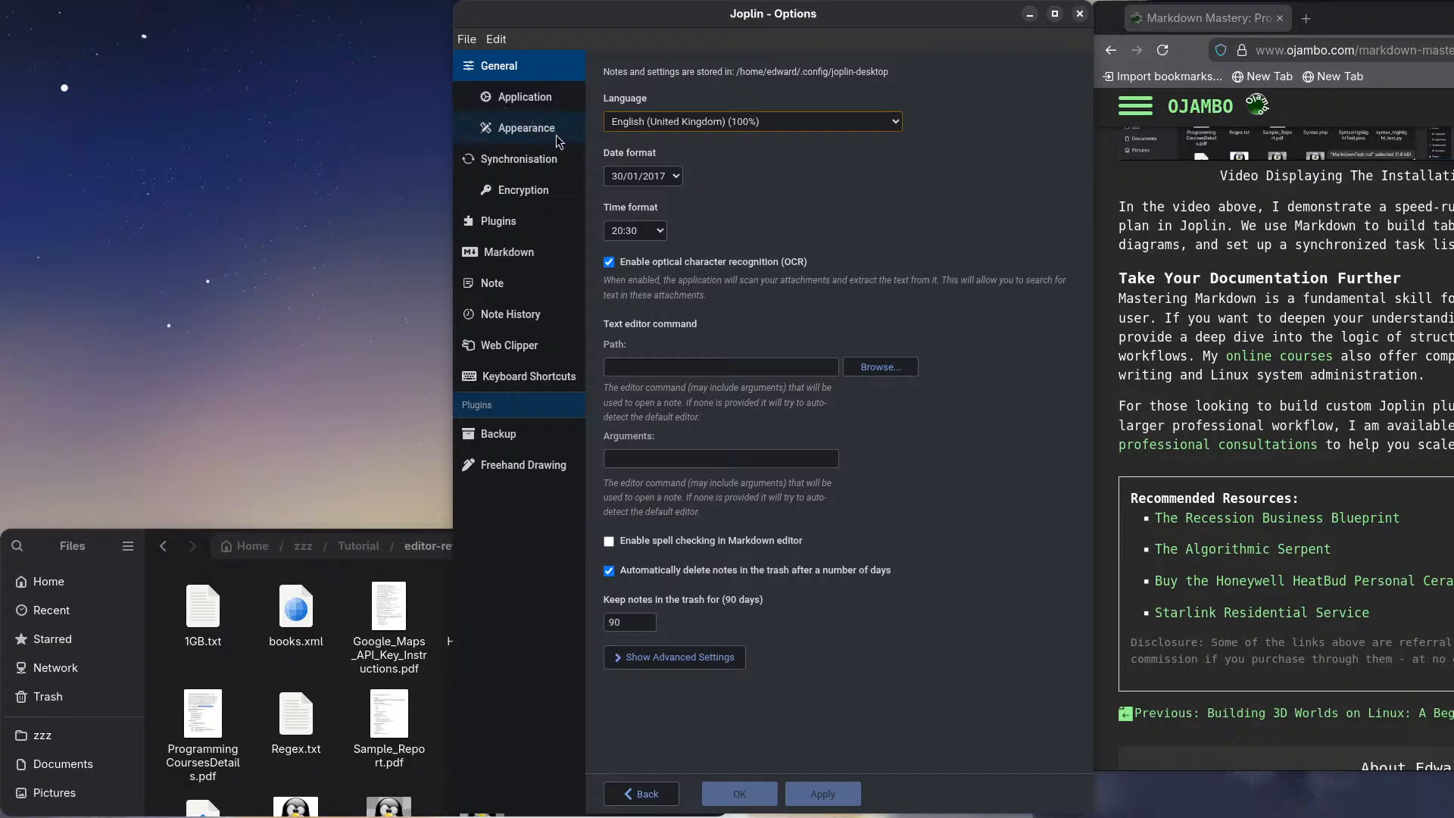
{"action": "left_click", "coordinate": [517, 105]}
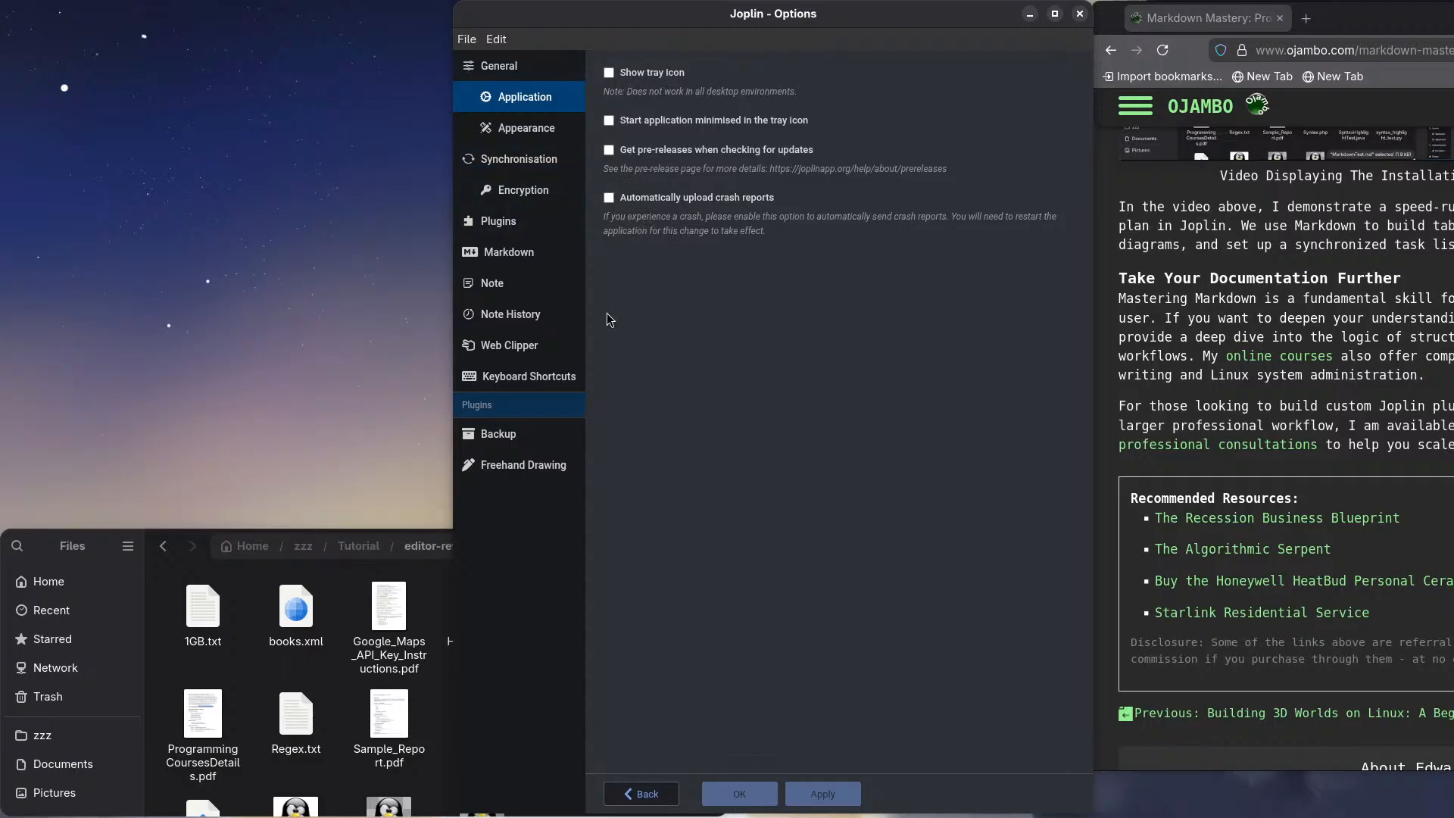
Step: Review the Appearance options, check the desktop's light or dark style in the system Settings app, and return to Joplin
{"action": "left_click", "coordinate": [533, 130]}
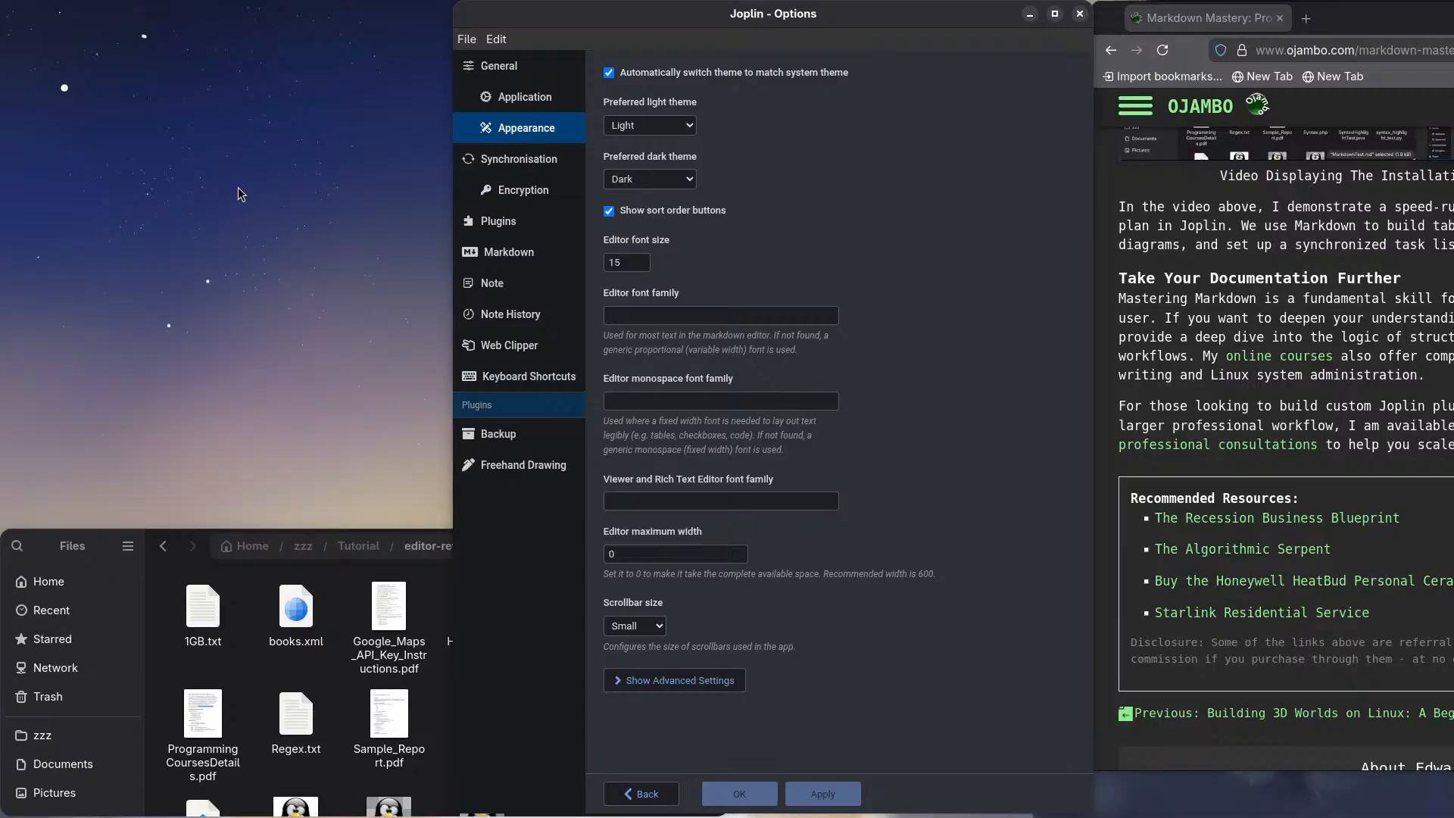
{"action": "key", "text": "super"}
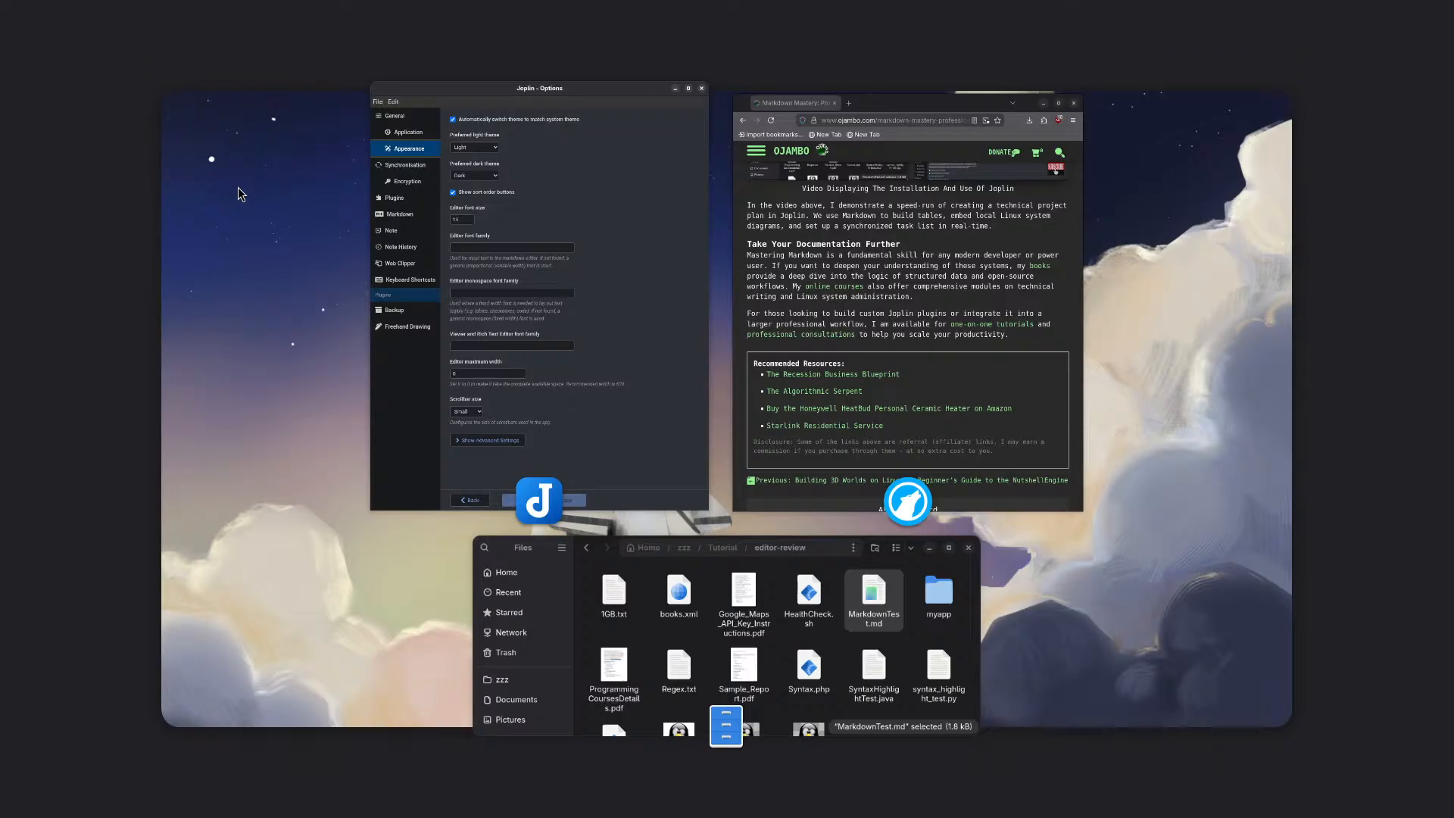
{"action": "key", "text": "Return"}
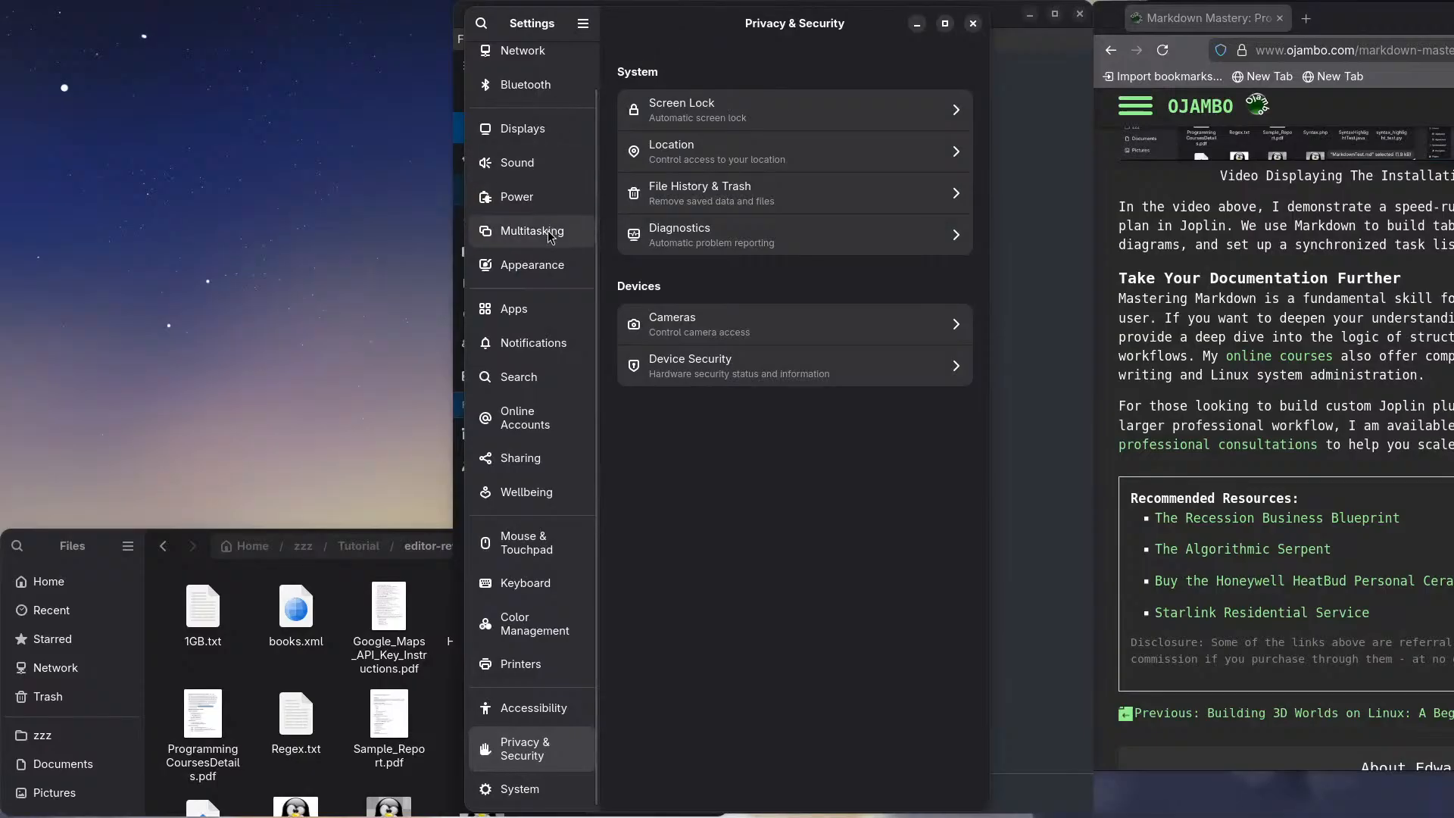
{"action": "left_click", "coordinate": [531, 271]}
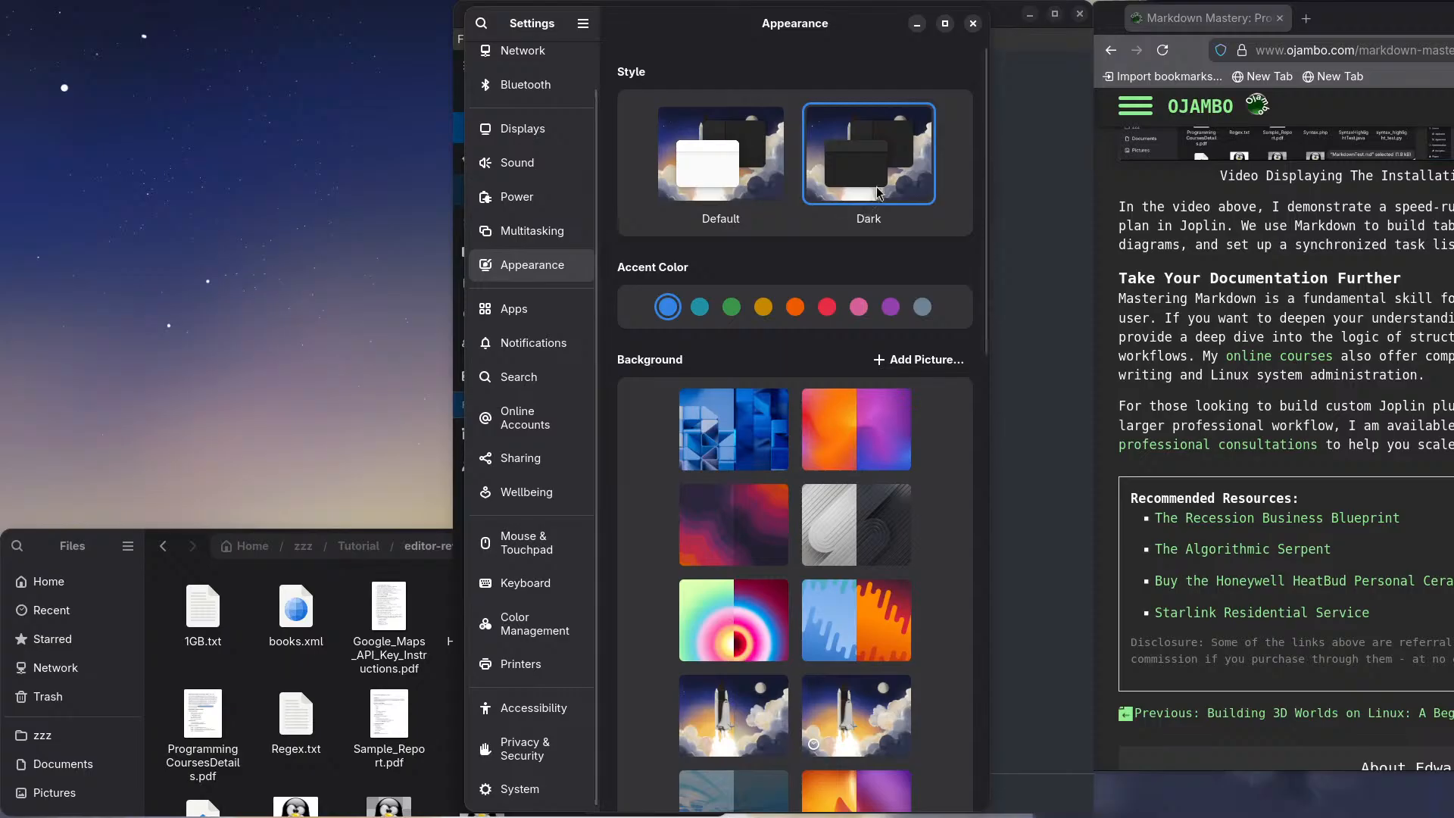
{"action": "left_click", "coordinate": [974, 24]}
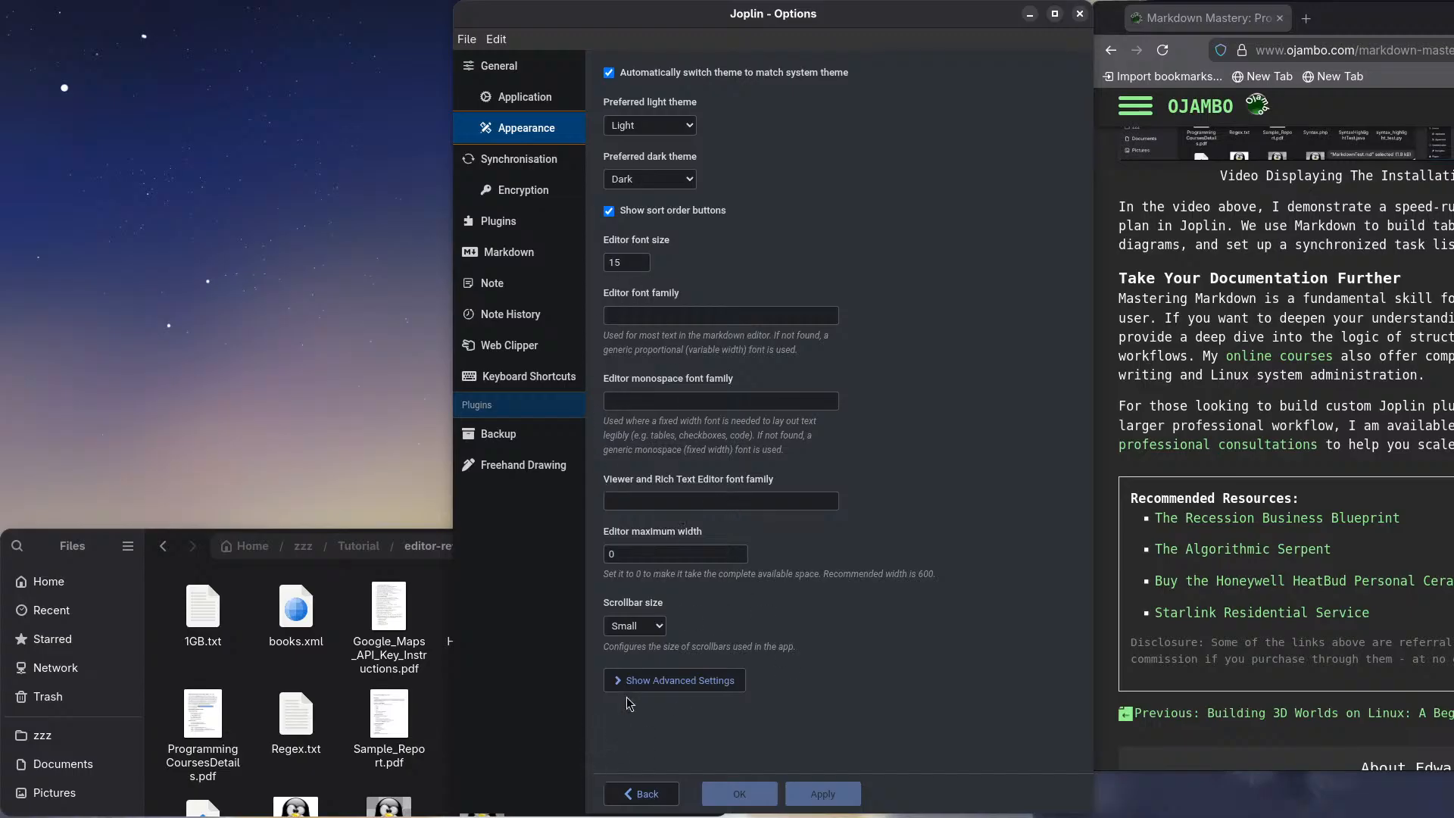
Step: Expand the advanced Appearance settings, examine the custom stylesheet options, and collapse them again
{"action": "left_click", "coordinate": [650, 682]}
{"action": "scroll", "coordinate": [833, 665], "scroll_direction": "down", "scroll_amount": 2}
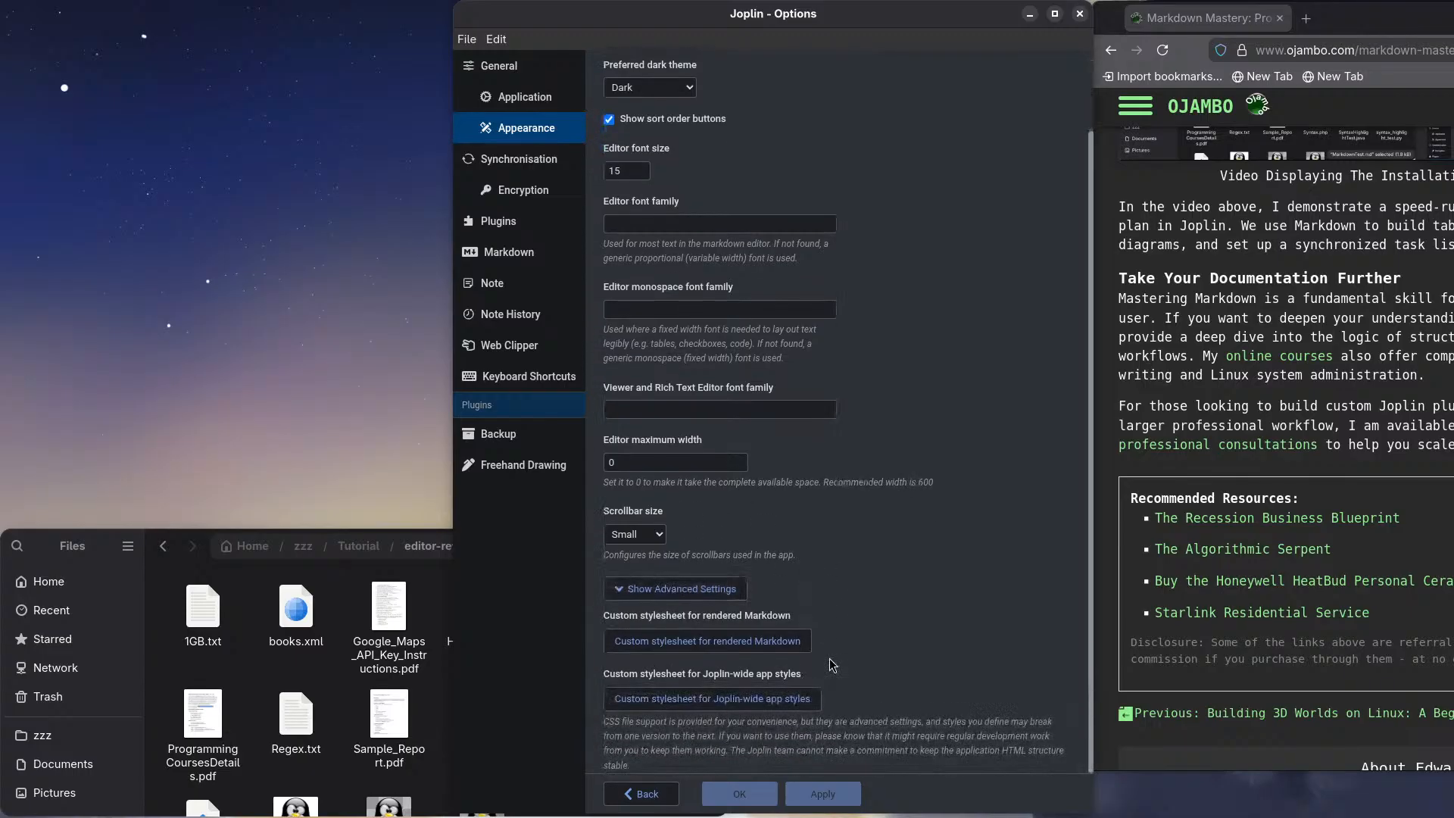
{"action": "left_click", "coordinate": [667, 588]}
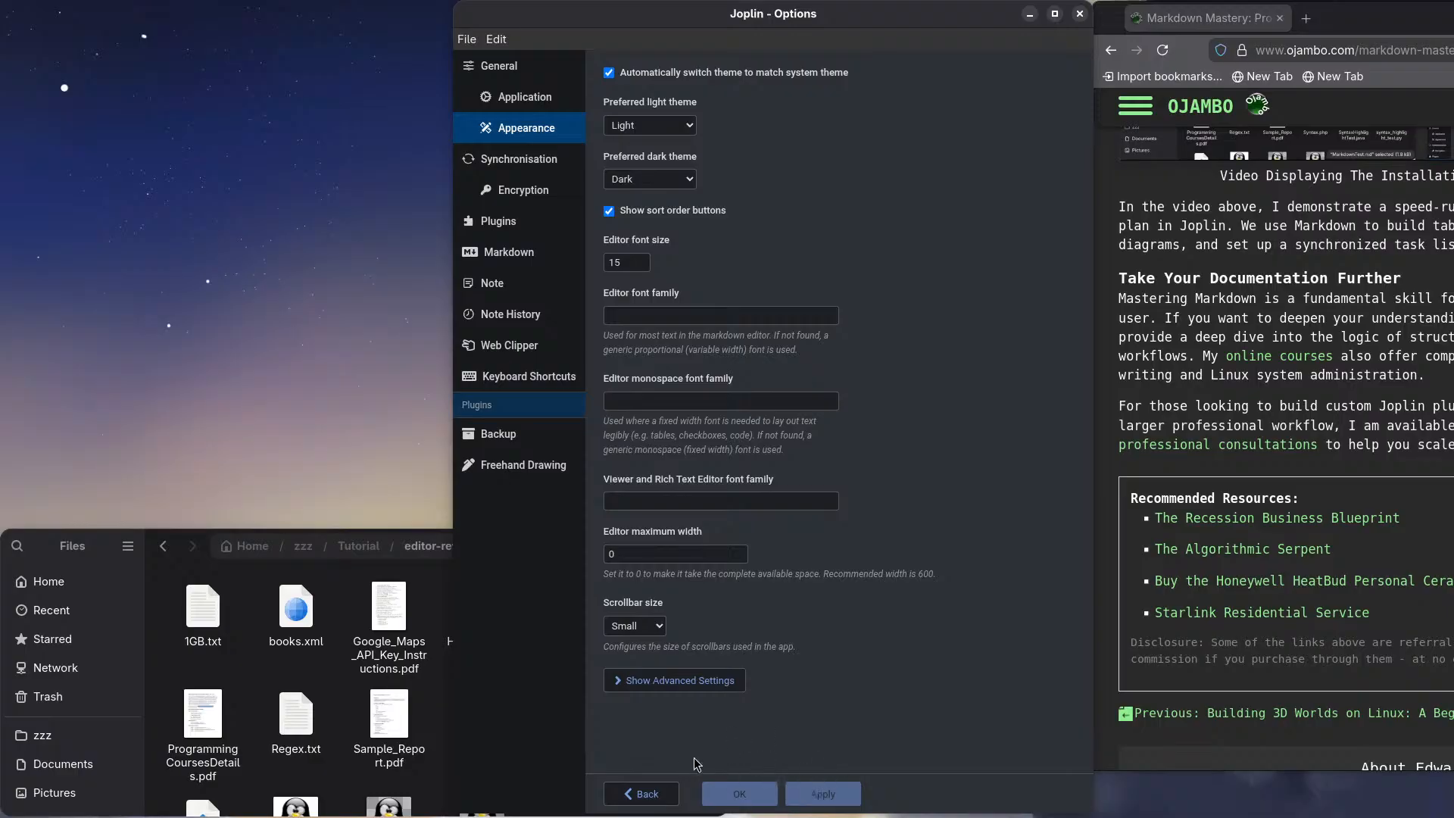
Step: Review the Synchronisation options with their advanced settings and the Encryption options
{"action": "left_click", "coordinate": [528, 160]}
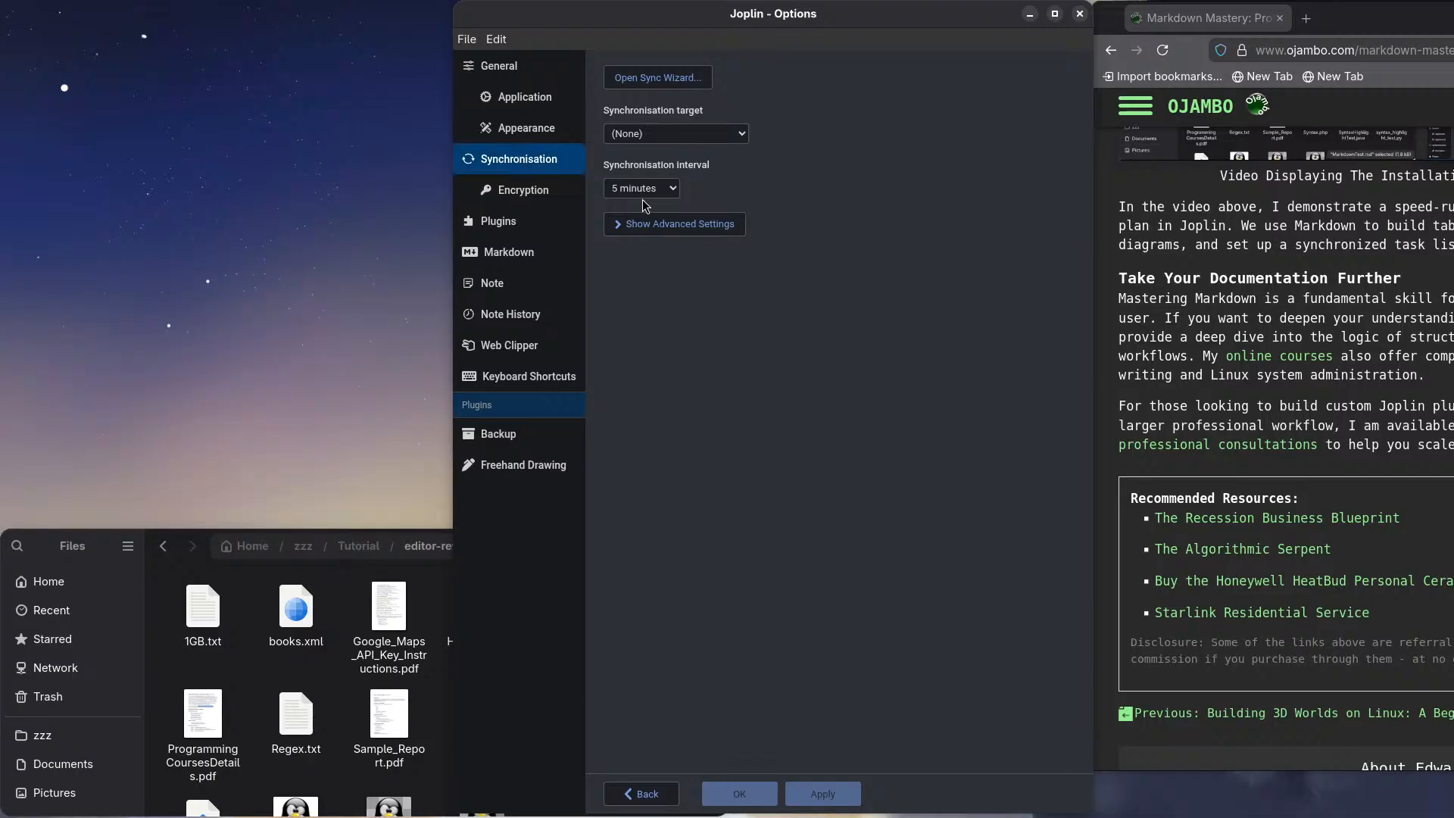
{"action": "left_click", "coordinate": [663, 225]}
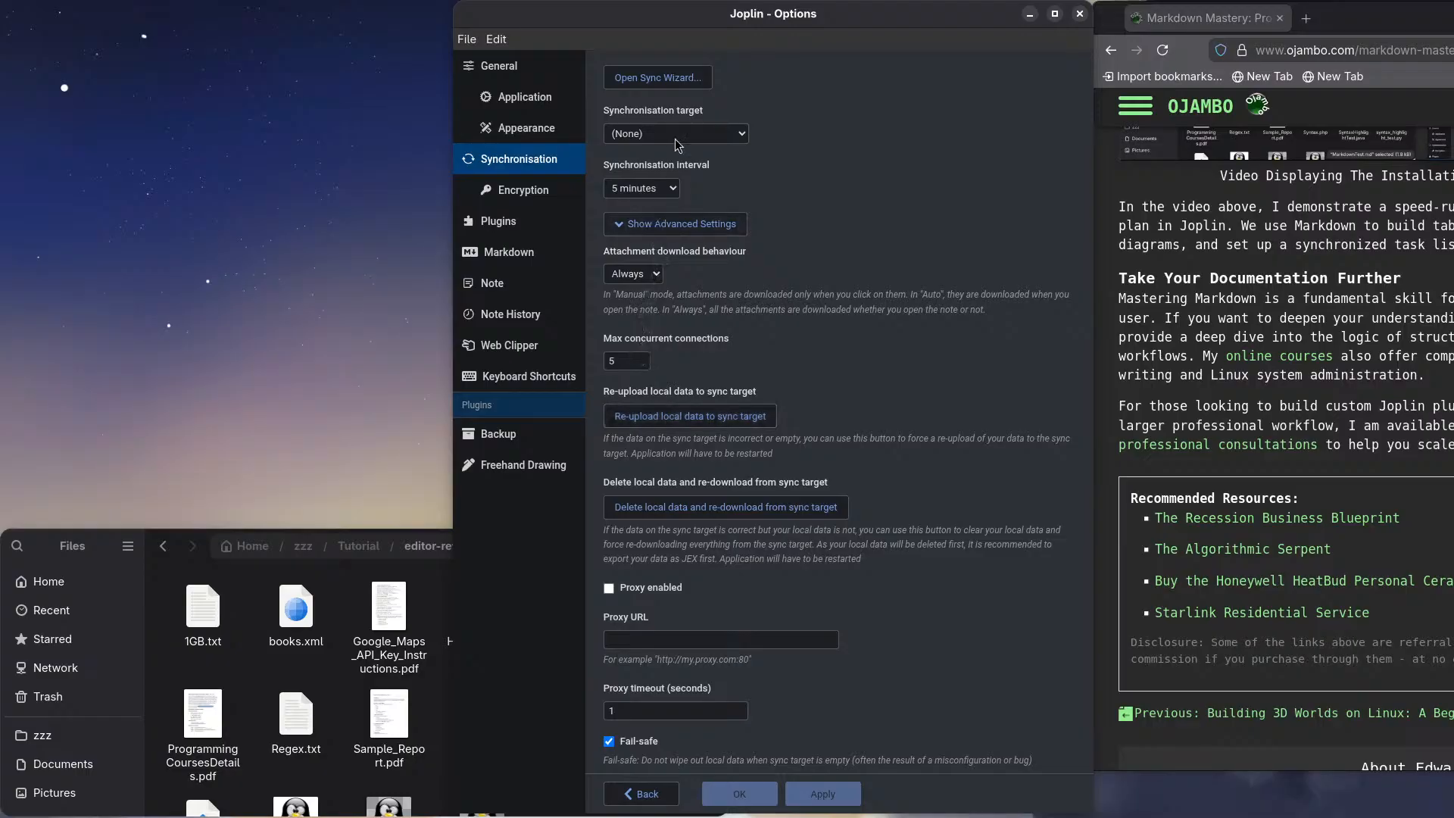
{"action": "left_click", "coordinate": [646, 225]}
{"action": "left_click", "coordinate": [518, 194]}
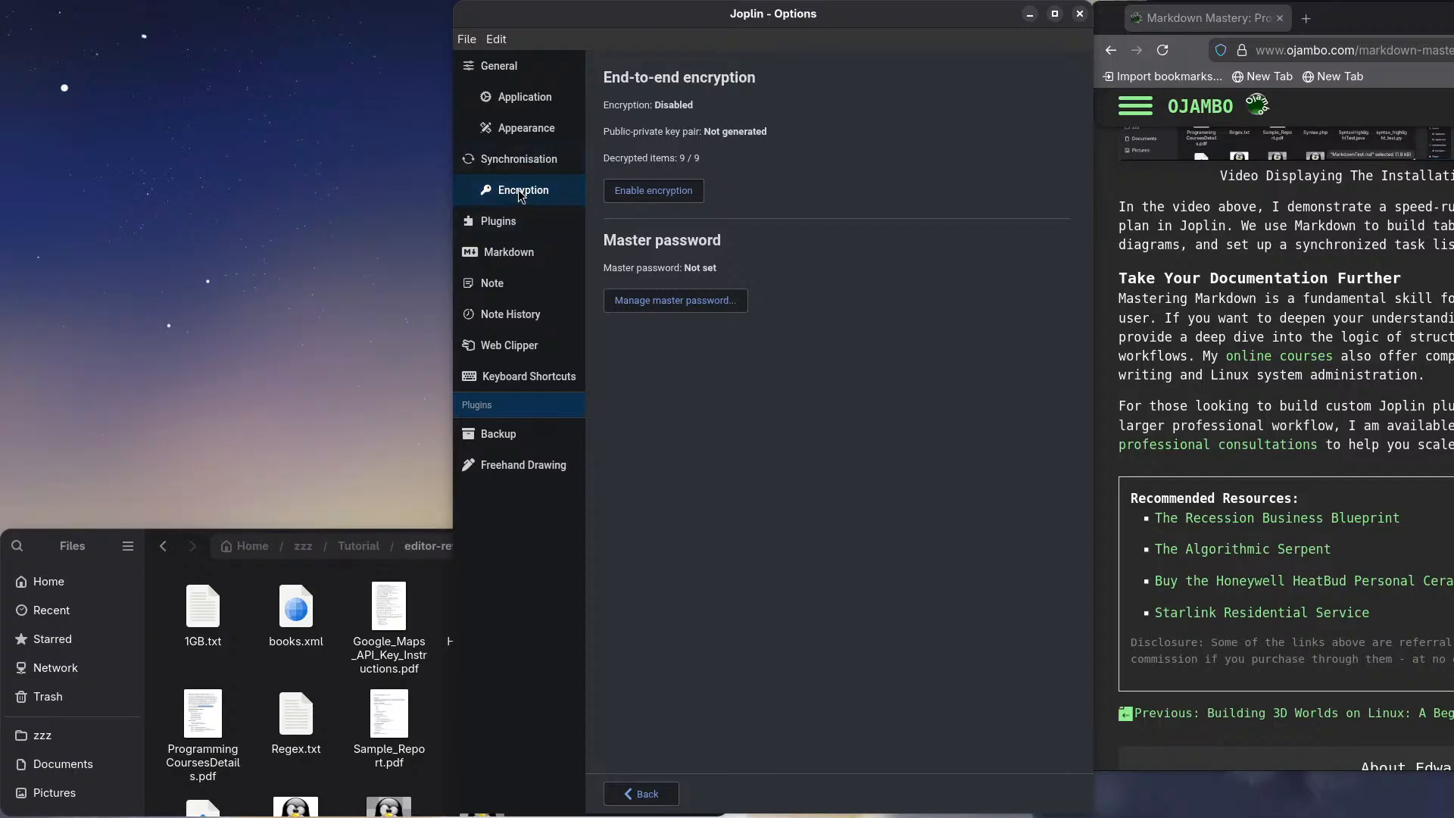
Step: Review the Plugins options with their advanced development setting, and the Markdown renderer options including Mermaid diagrams support
{"action": "left_click", "coordinate": [502, 225]}
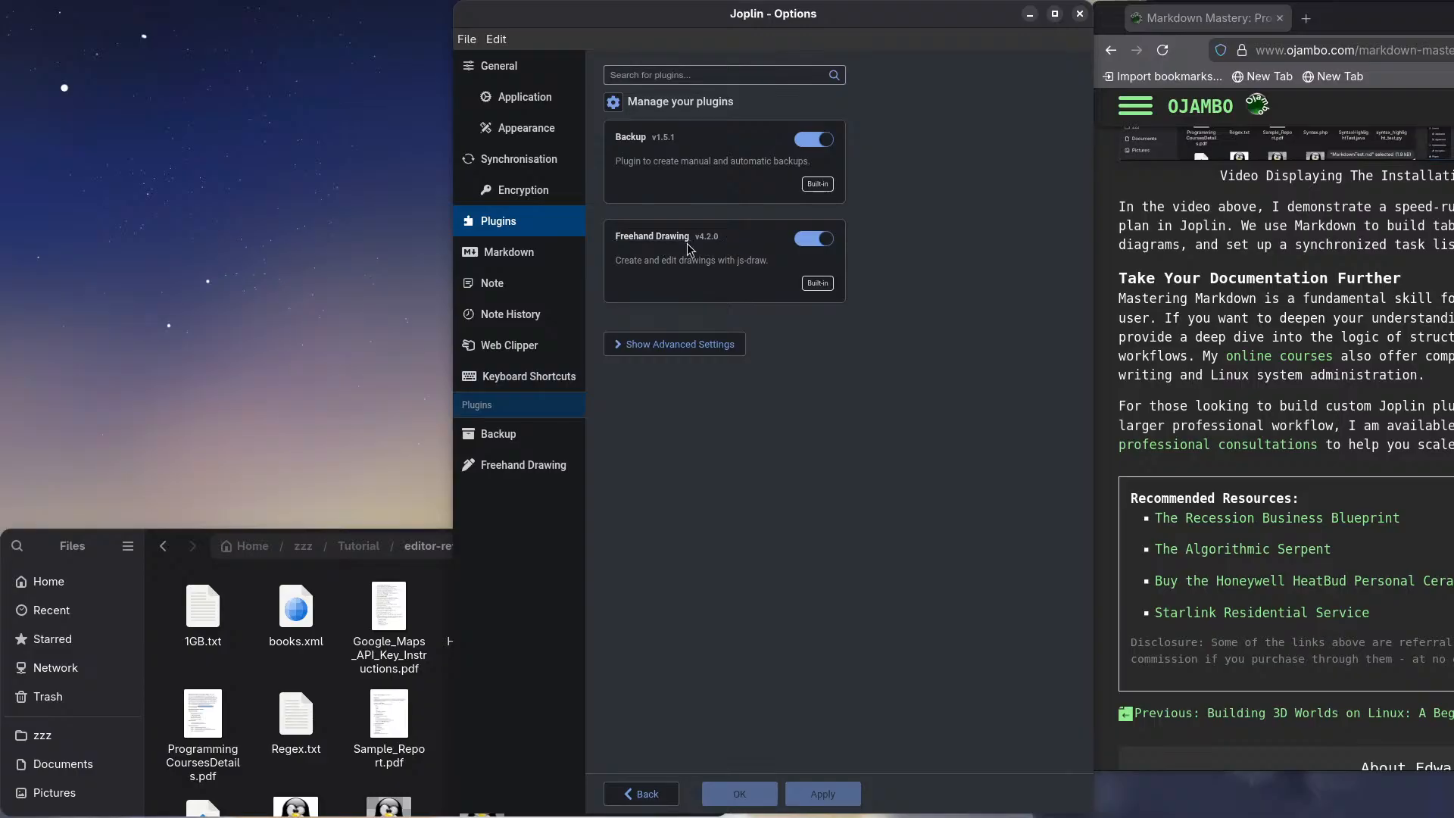
{"action": "left_click", "coordinate": [661, 353]}
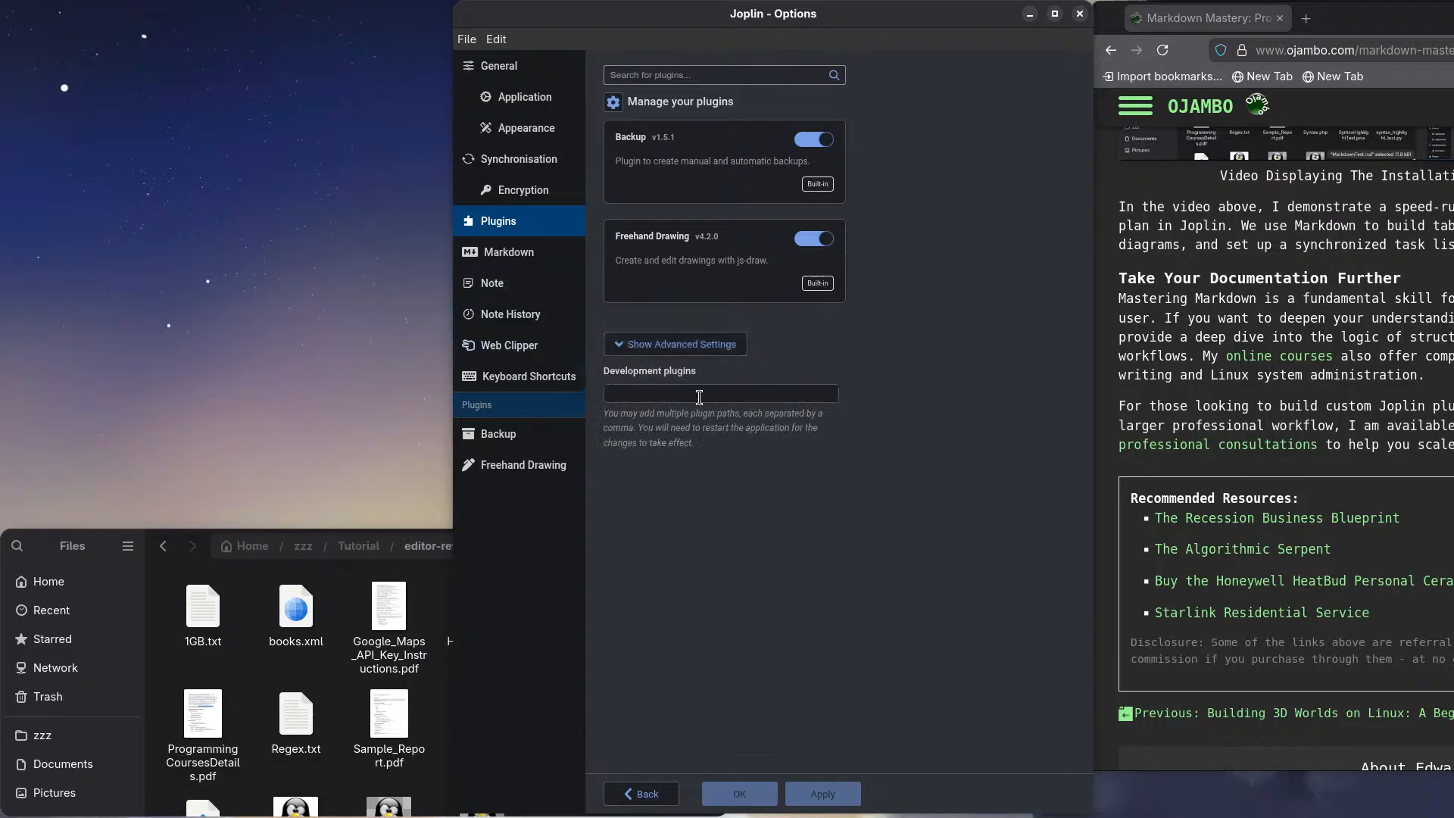
{"action": "left_click", "coordinate": [664, 344]}
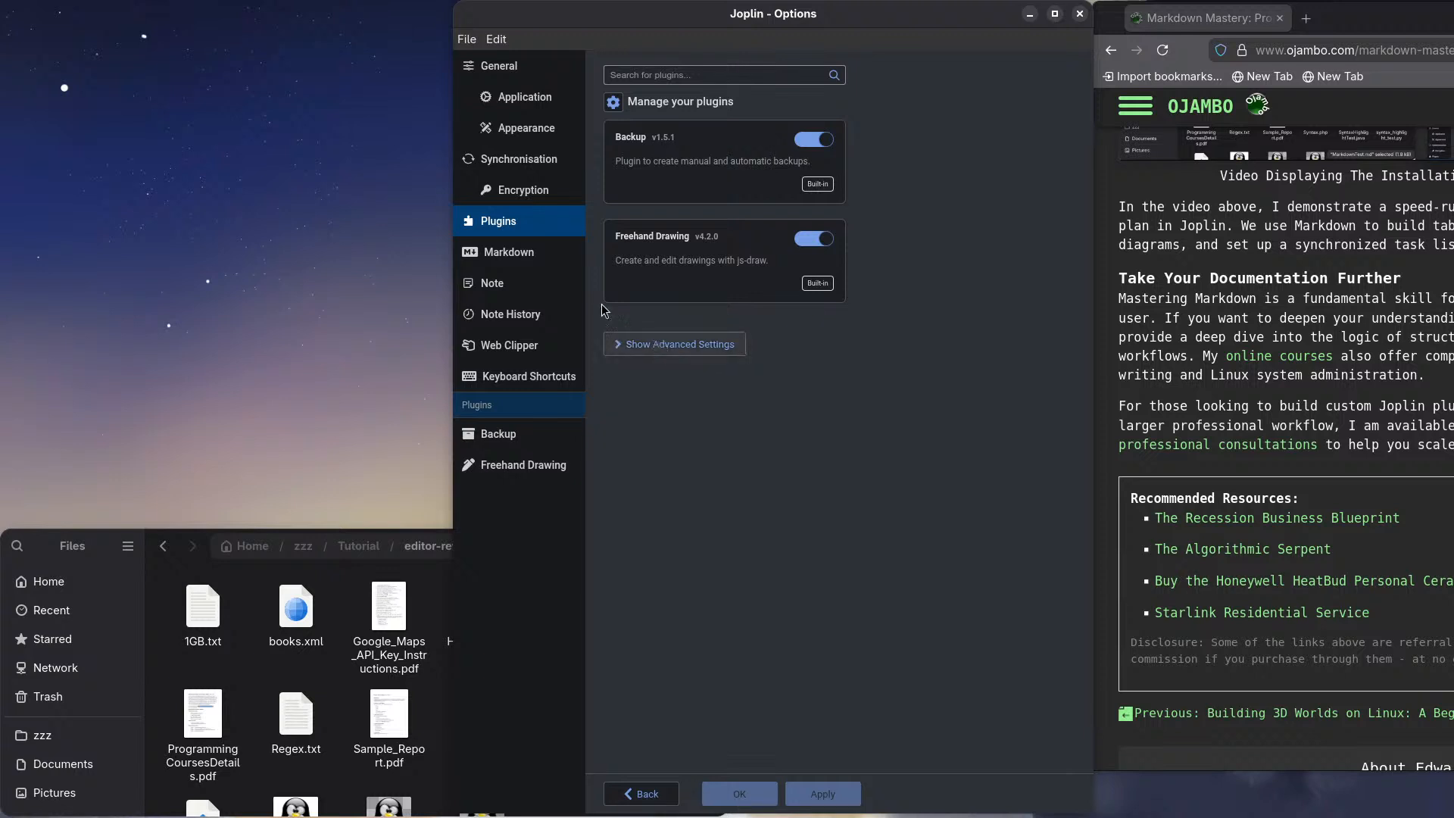
{"action": "left_click", "coordinate": [526, 251]}
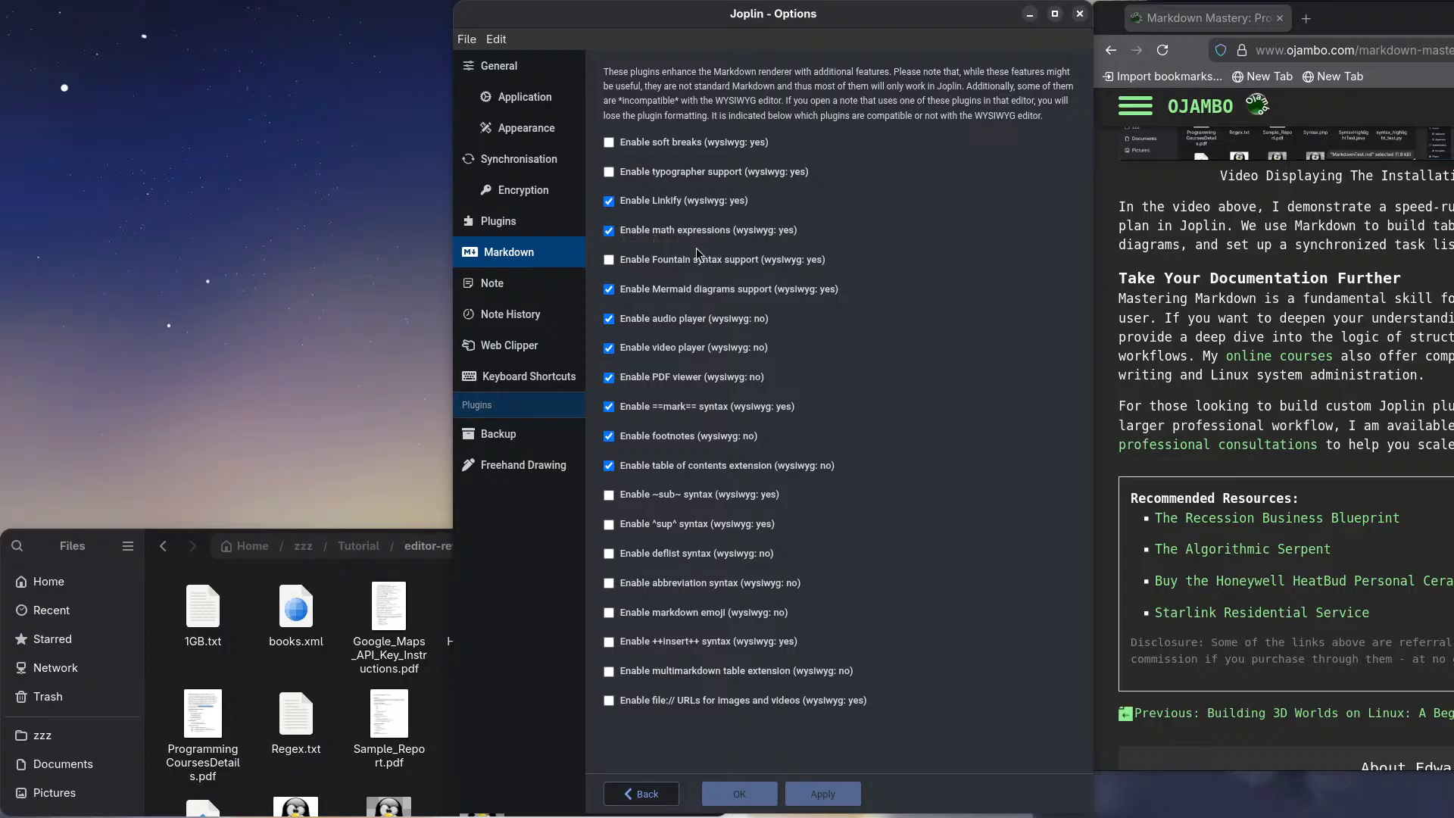
{"action": "left_click", "coordinate": [608, 288]}
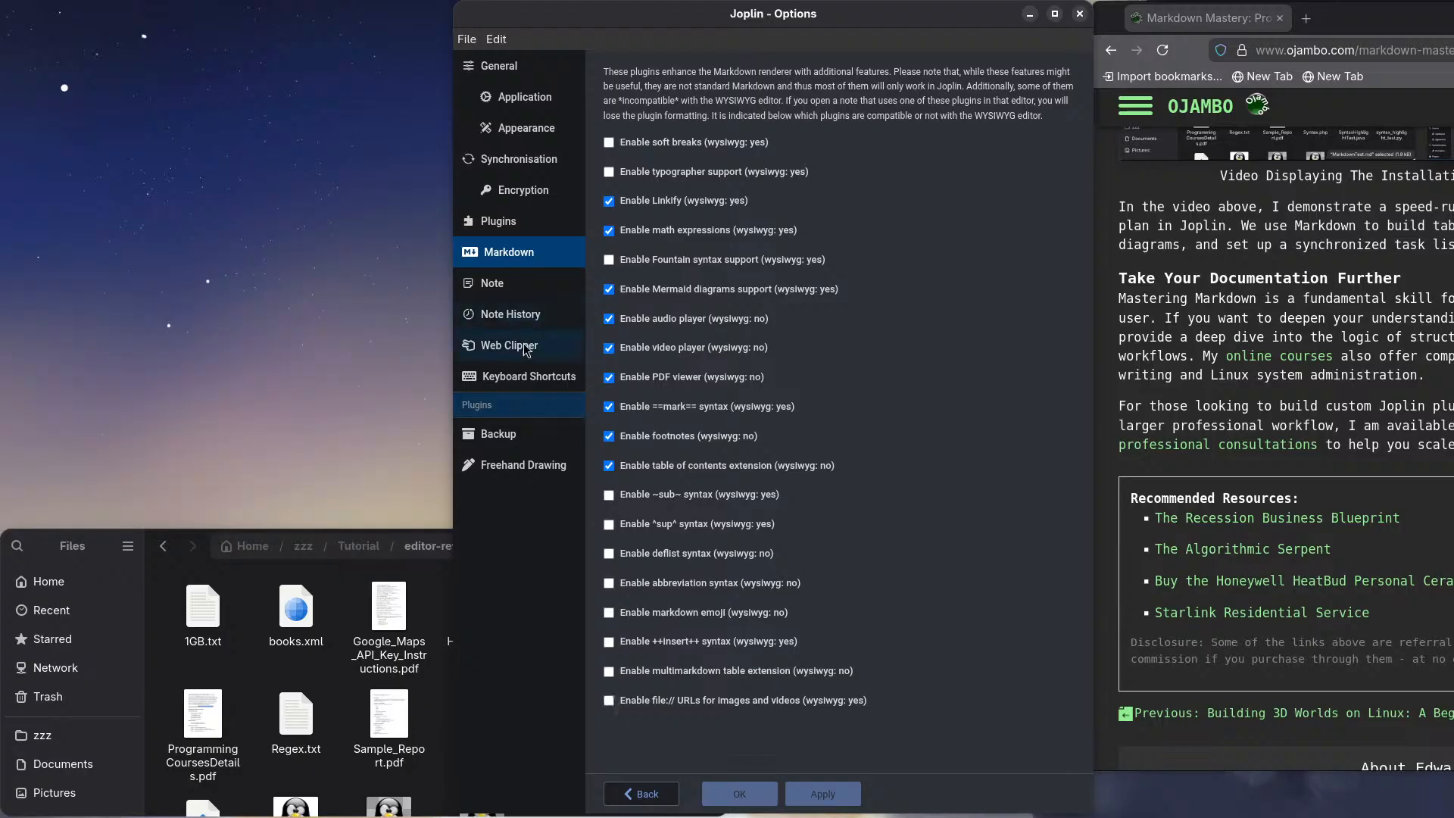
Step: Review the Note, Note History, Web Clipper and Keyboard Shortcuts options
{"action": "left_click", "coordinate": [503, 291]}
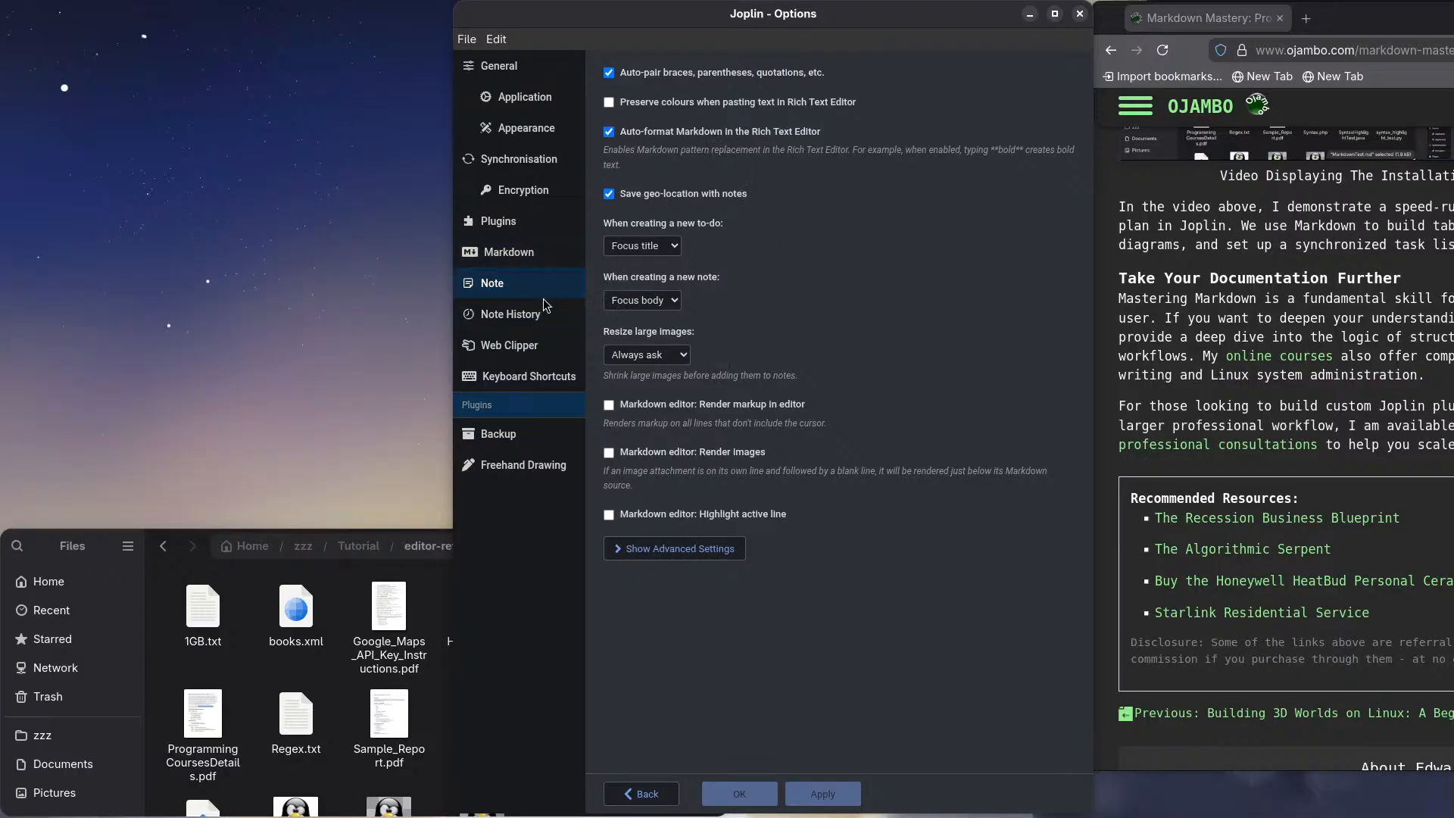
{"action": "left_click", "coordinate": [528, 318]}
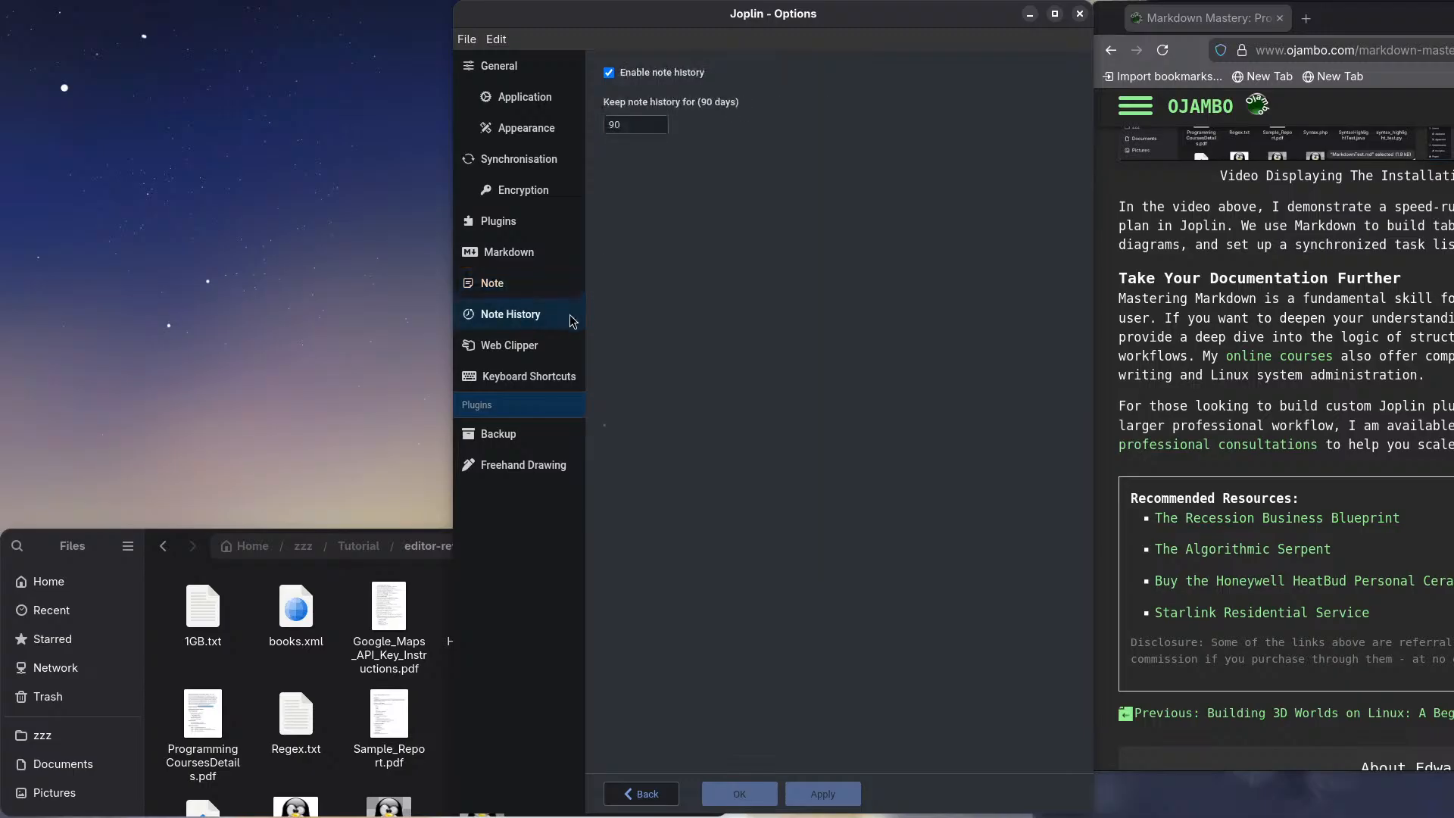
{"action": "left_click", "coordinate": [521, 351]}
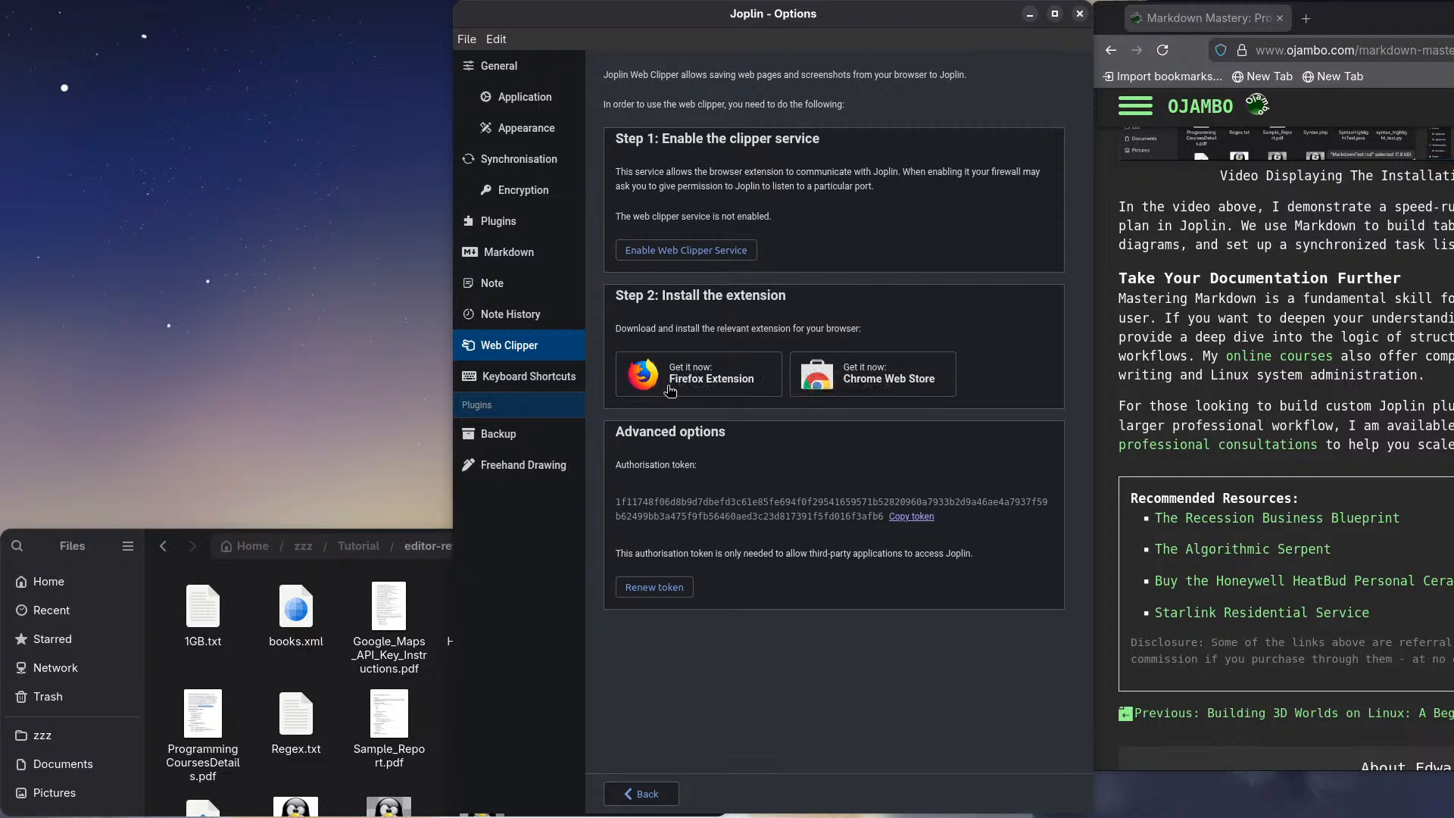
{"action": "left_click", "coordinate": [536, 375]}
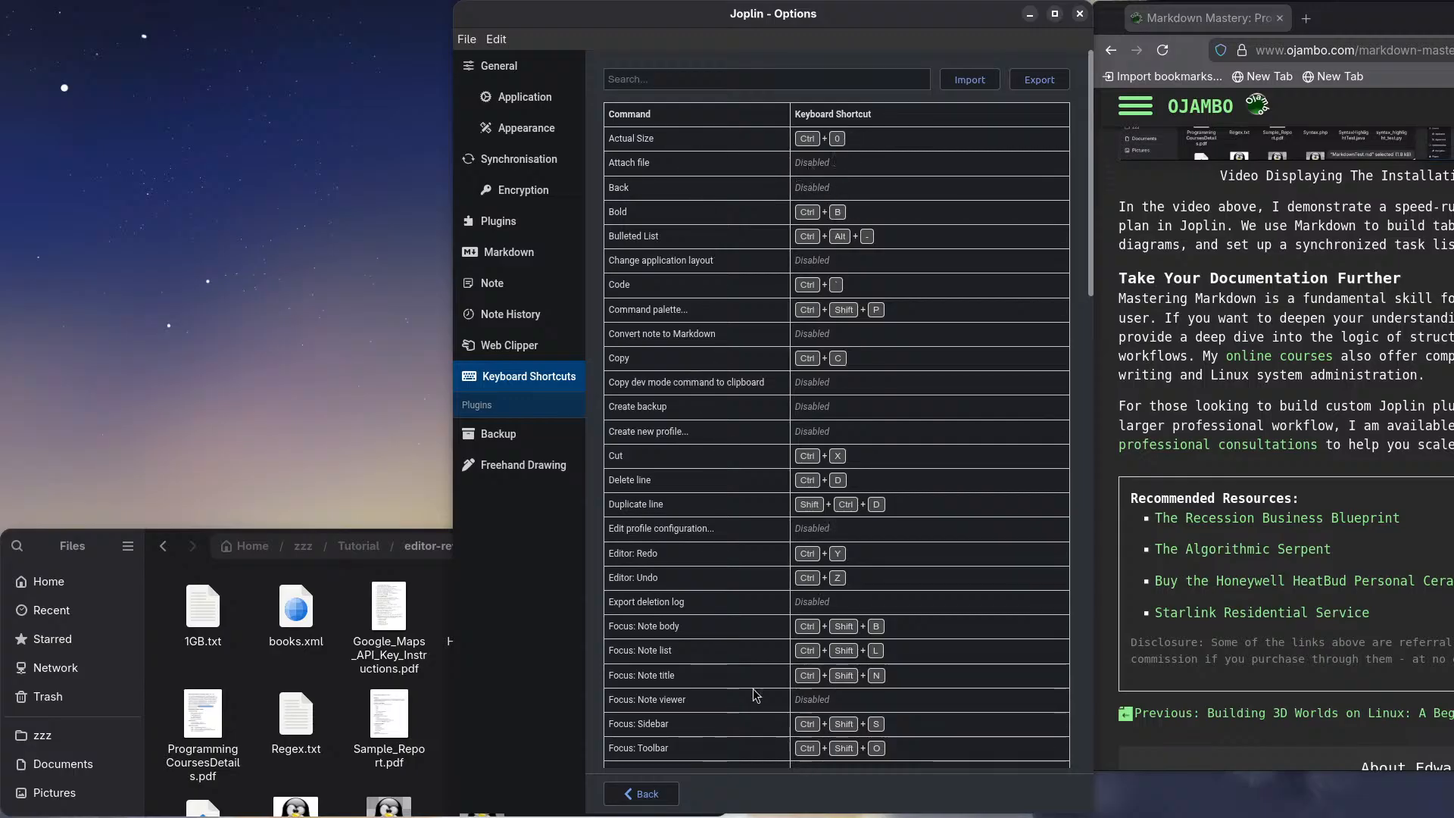
Step: Examine the full list of commands and their assigned key combinations in the Keyboard Shortcuts options
{"action": "scroll", "coordinate": [727, 644], "scroll_direction": "down", "scroll_amount": 15}
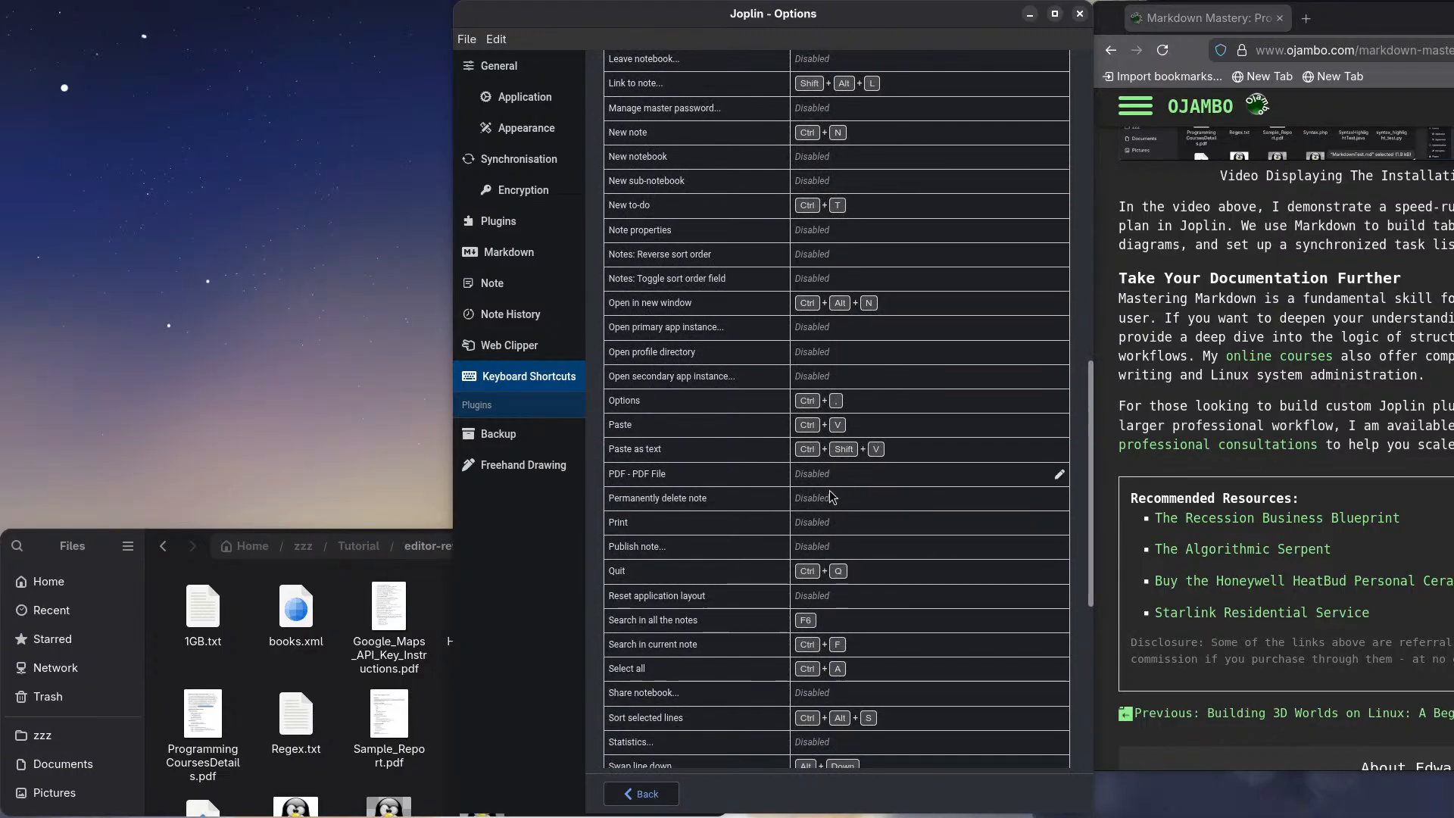
{"action": "scroll", "coordinate": [634, 521], "scroll_direction": "down", "scroll_amount": 6}
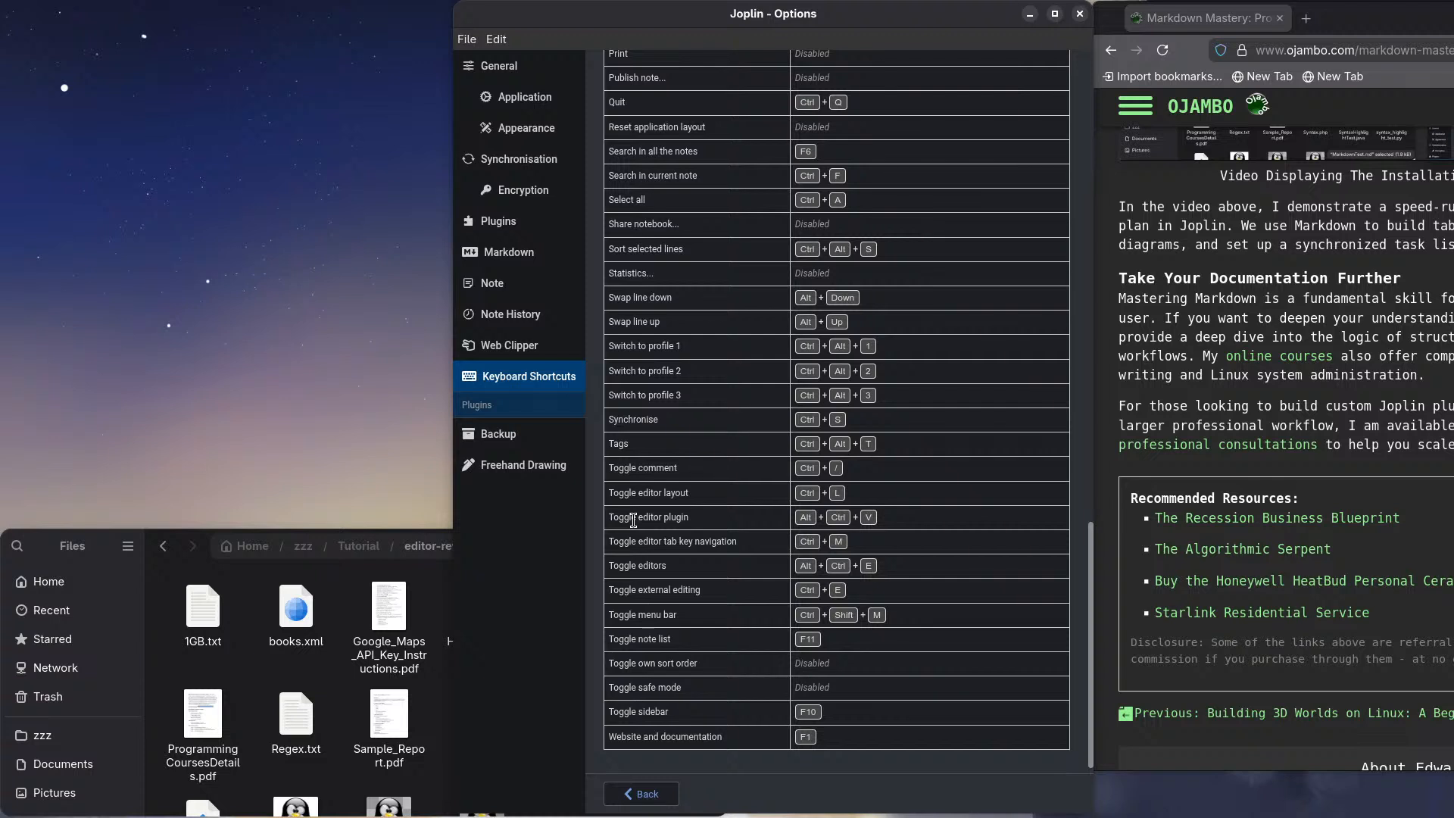
{"action": "scroll", "coordinate": [634, 521], "scroll_direction": "up", "scroll_amount": 6}
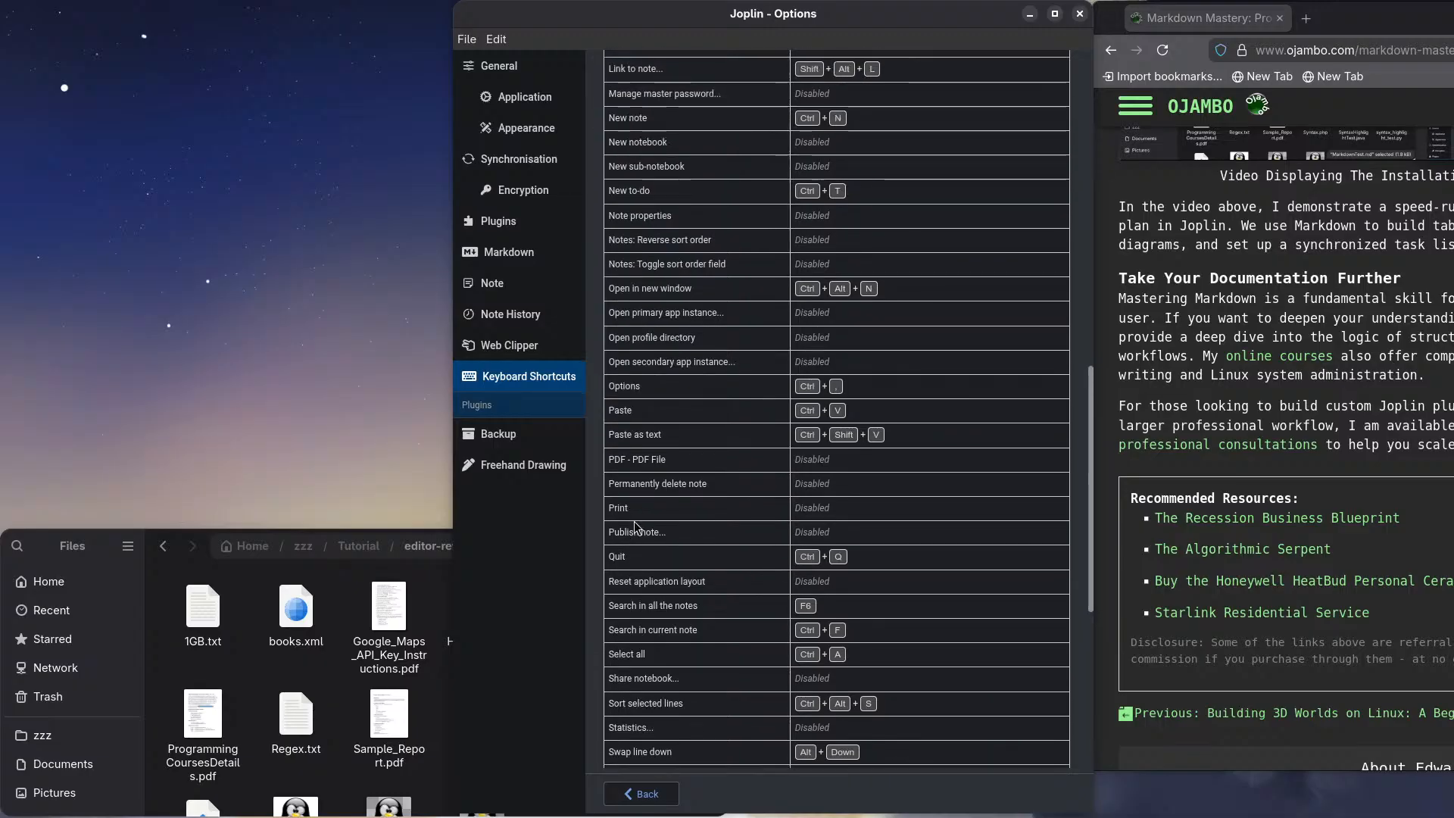
{"action": "scroll", "coordinate": [634, 521], "scroll_direction": "up", "scroll_amount": 6}
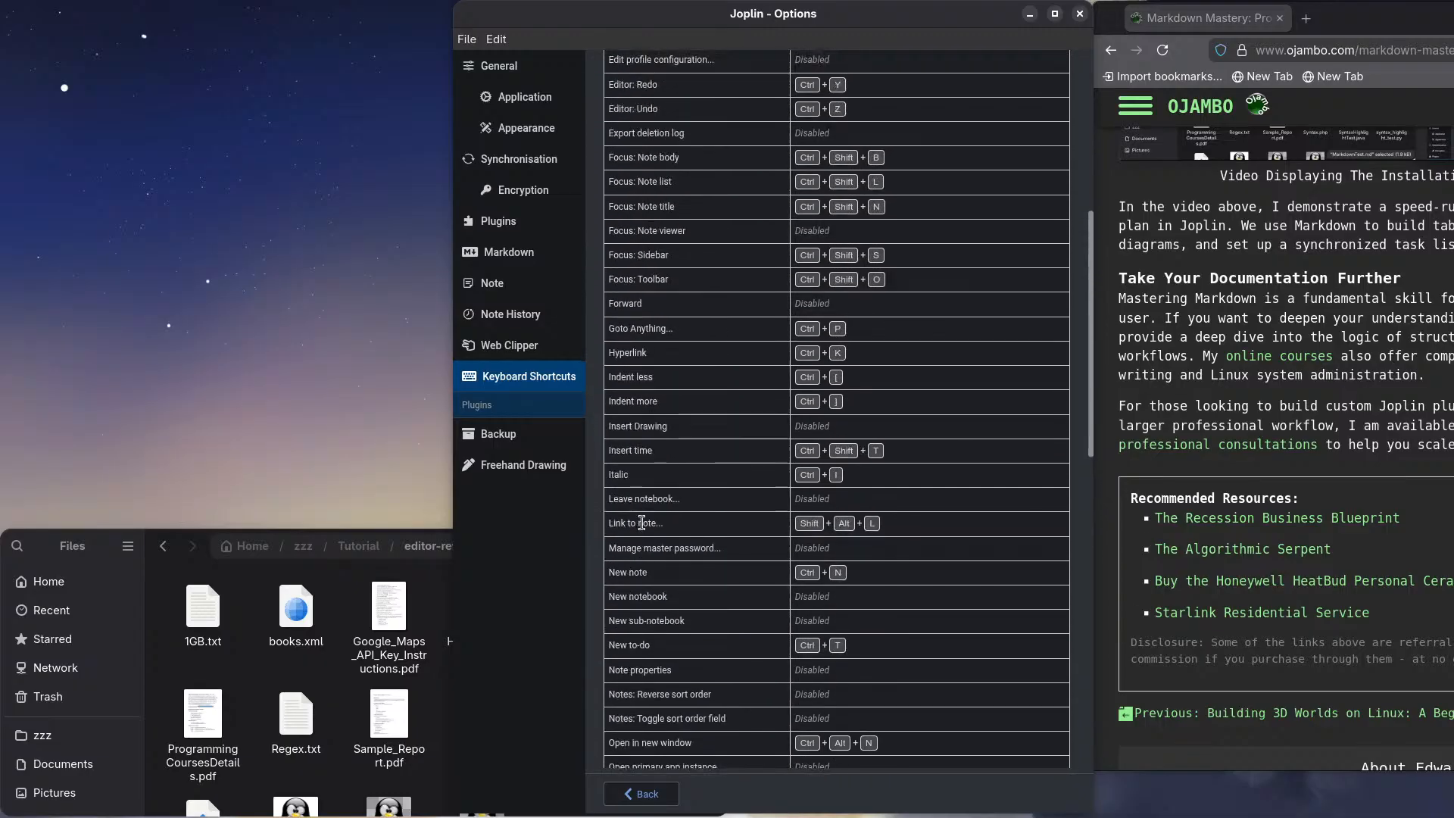
{"action": "scroll", "coordinate": [641, 522], "scroll_direction": "up", "scroll_amount": 4}
{"action": "scroll", "coordinate": [642, 523], "scroll_direction": "up", "scroll_amount": 2}
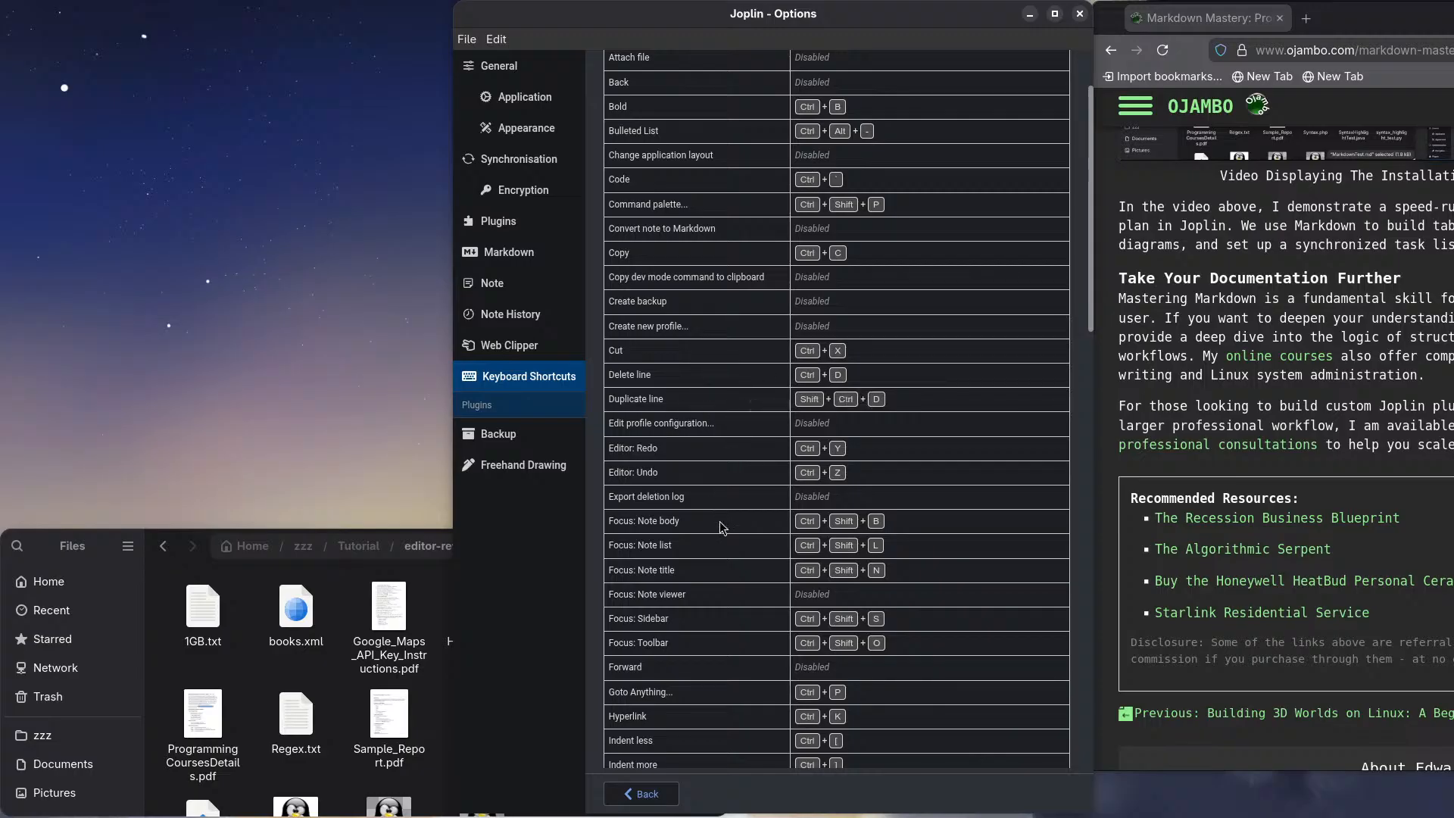
{"action": "scroll", "coordinate": [720, 521], "scroll_direction": "down", "scroll_amount": 15}
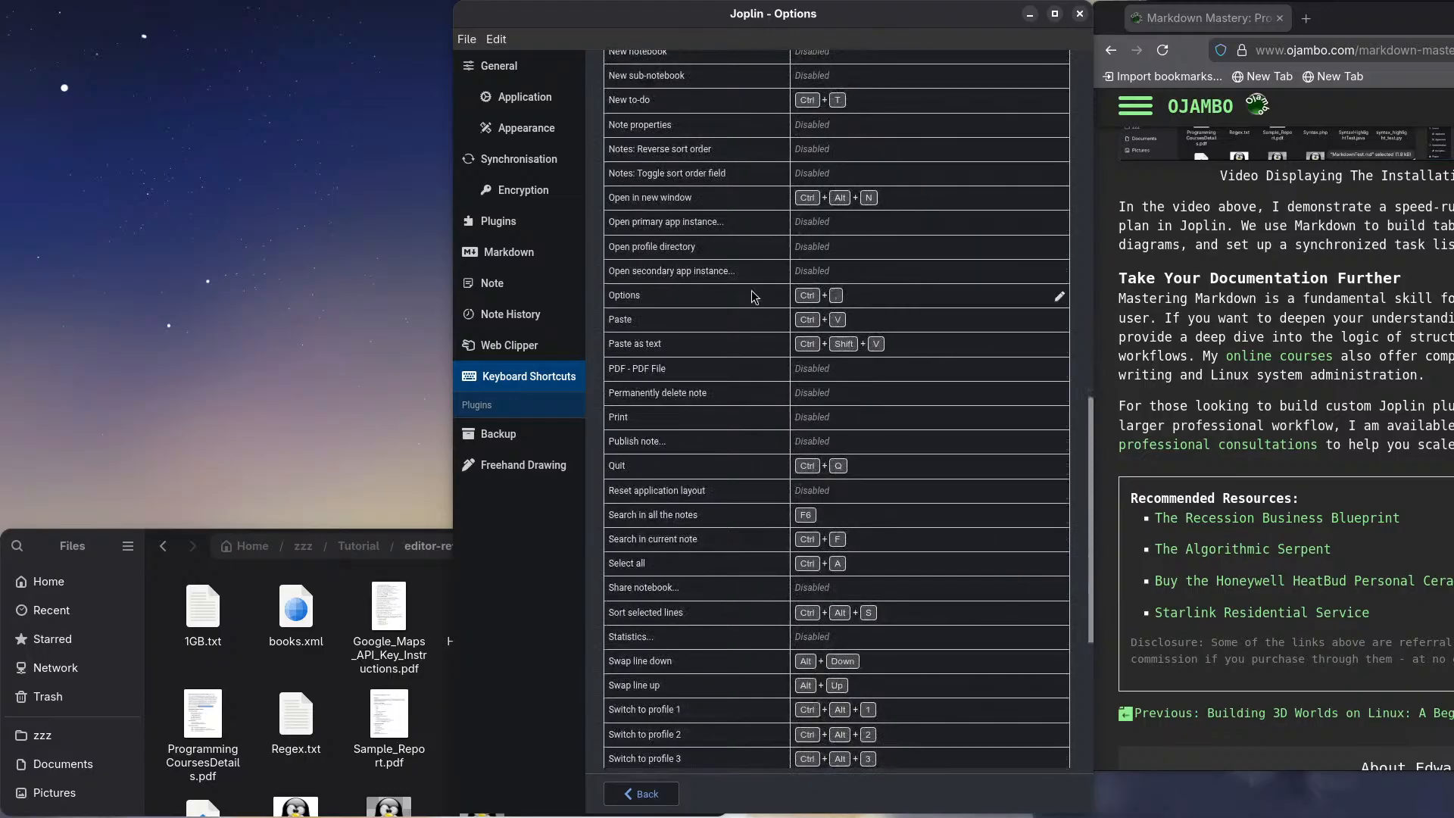
{"action": "scroll", "coordinate": [752, 292], "scroll_direction": "up", "scroll_amount": 15}
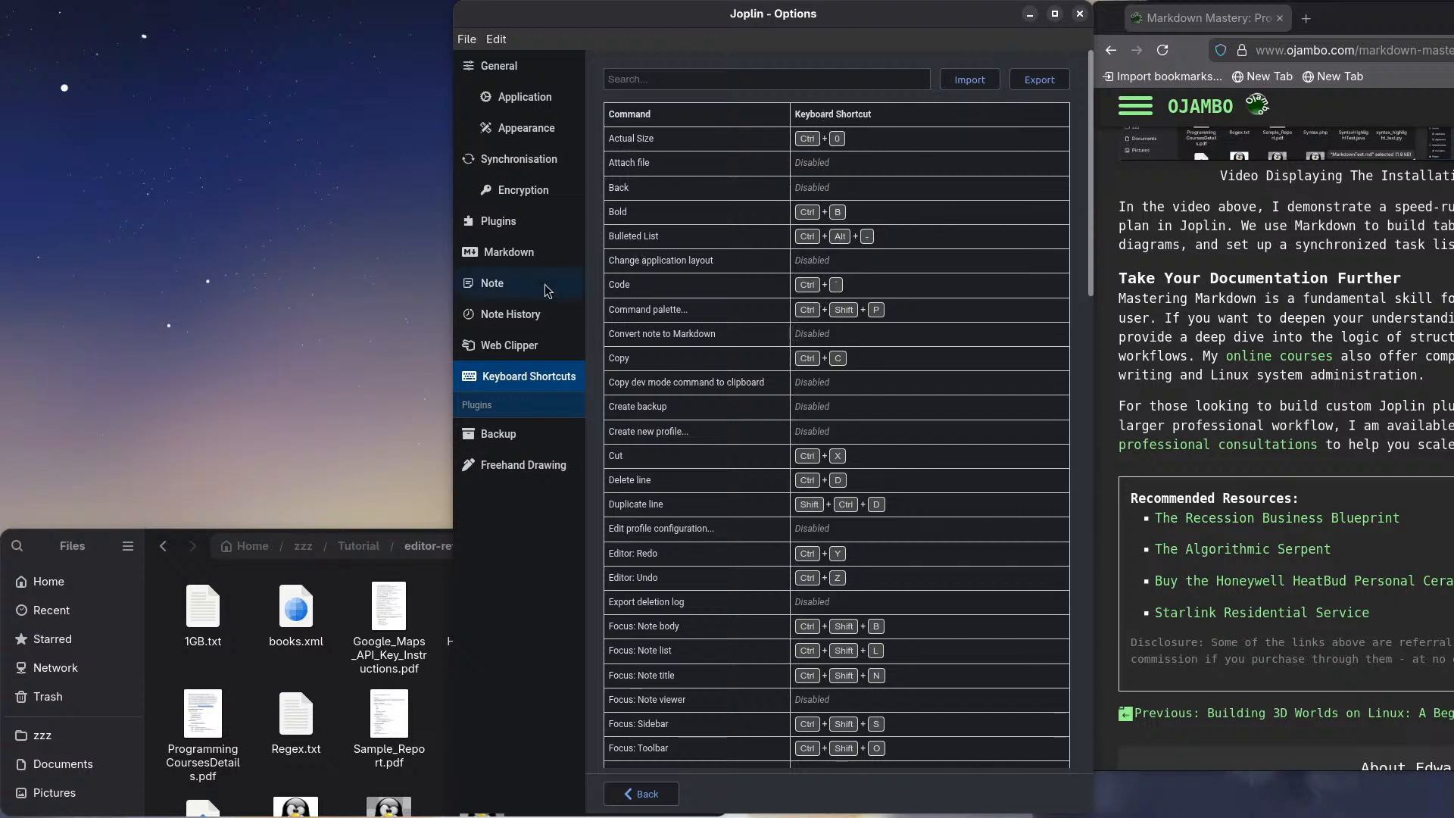
Step: Review the Backup and Freehand Drawing plugin options, then return to the notes view
{"action": "left_click", "coordinate": [526, 439]}
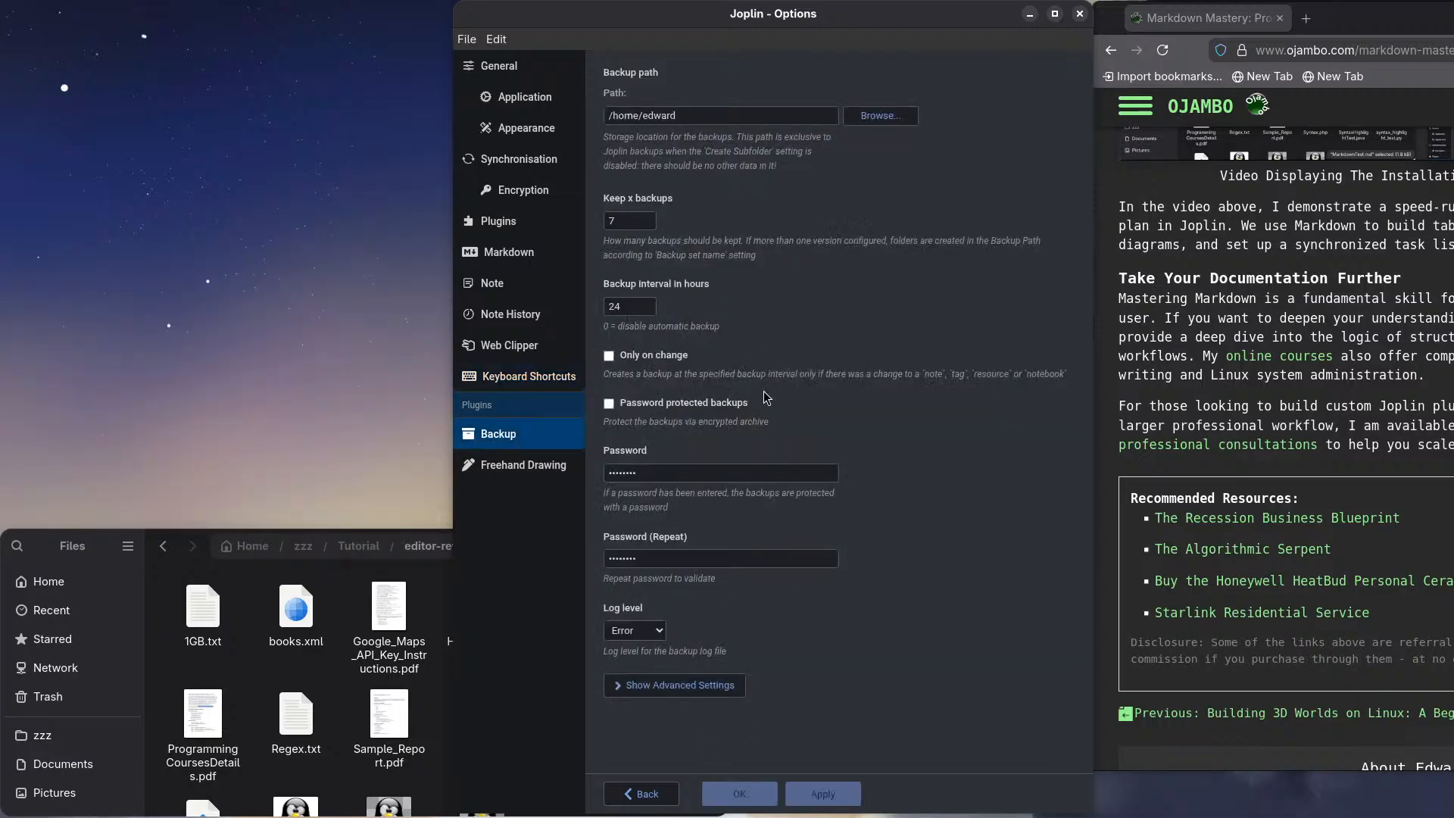
{"action": "left_click", "coordinate": [523, 466]}
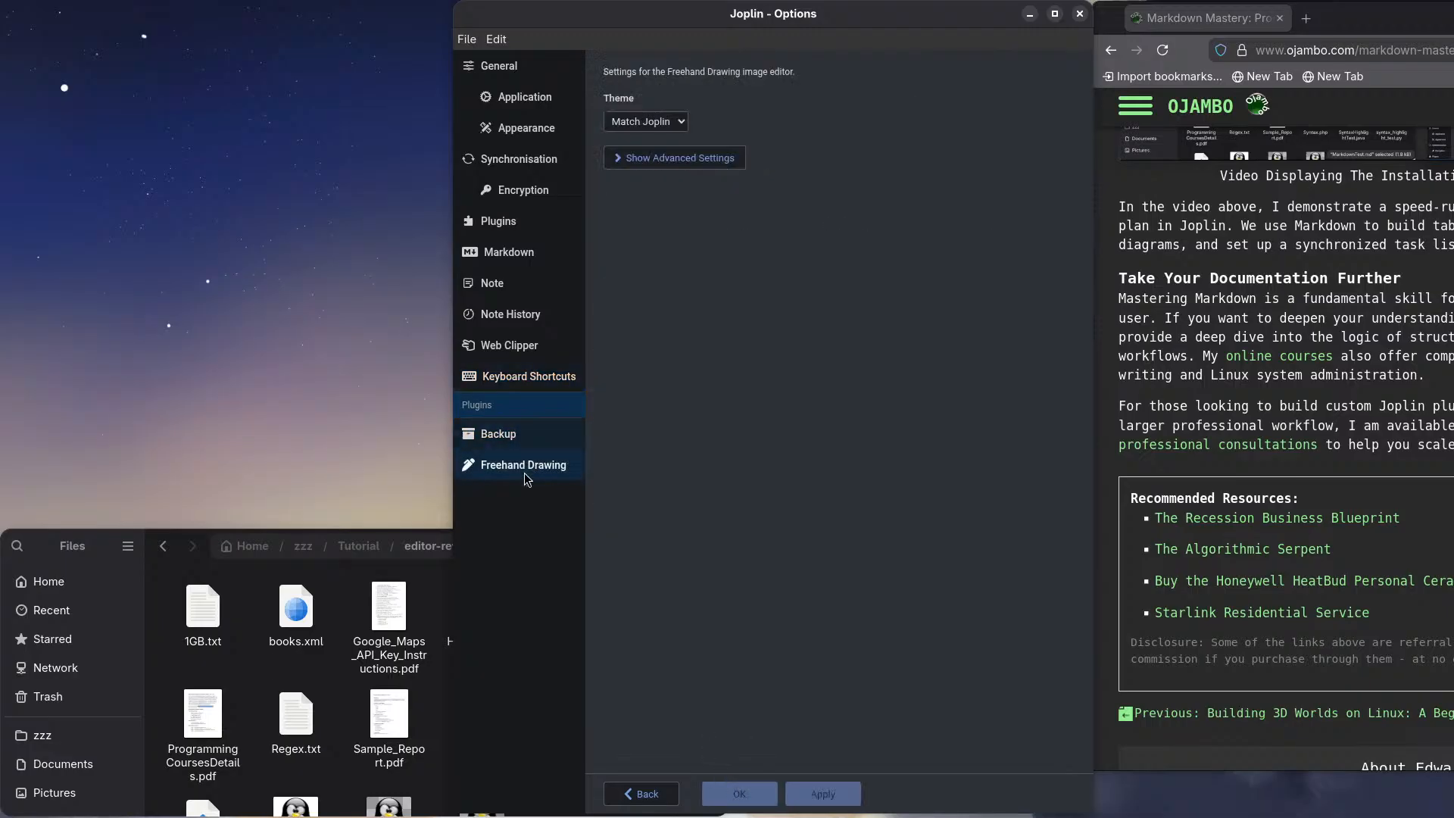
{"action": "left_click", "coordinate": [642, 161]}
{"action": "left_click", "coordinate": [642, 160]}
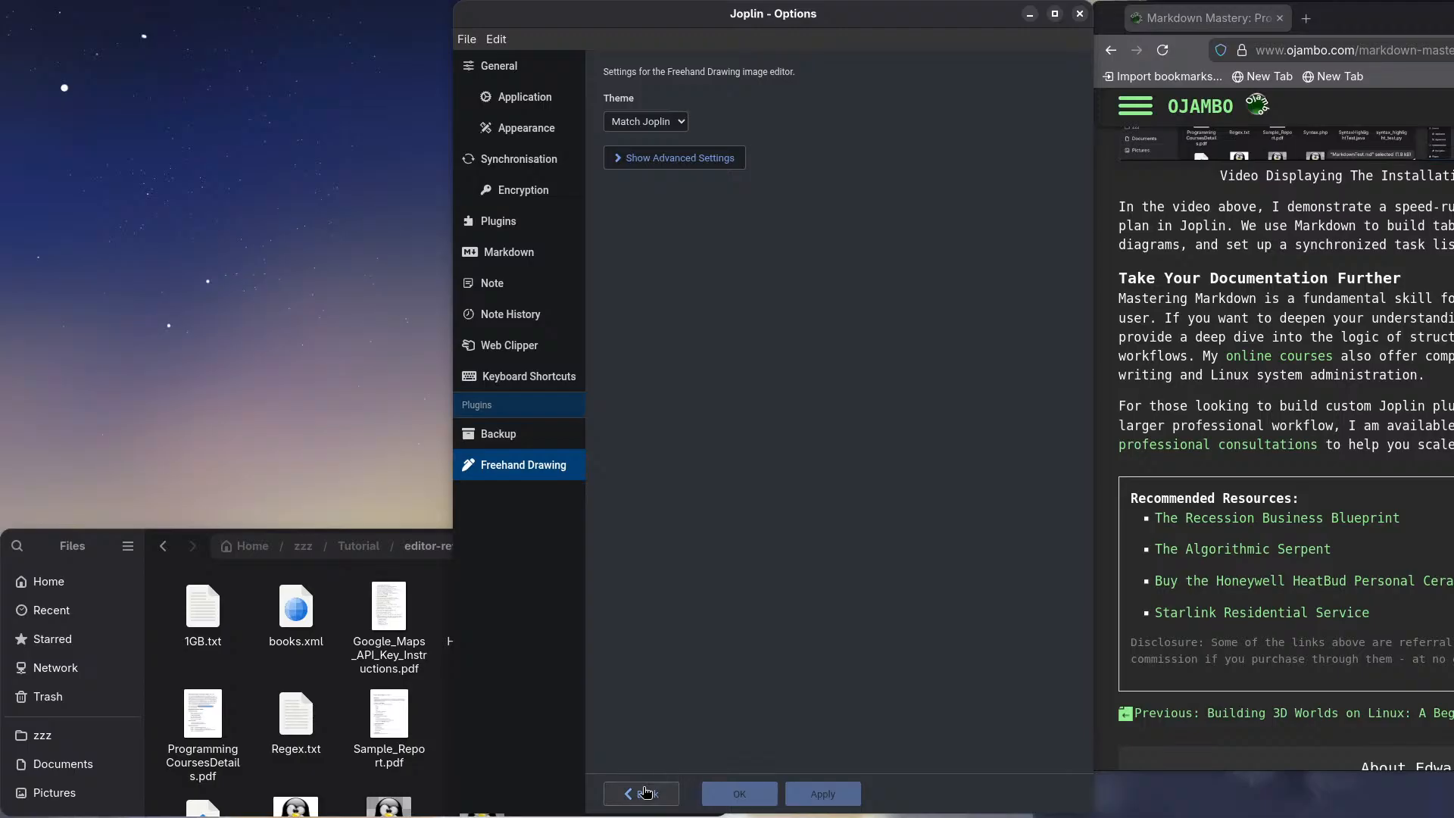
{"action": "left_click", "coordinate": [468, 41]}
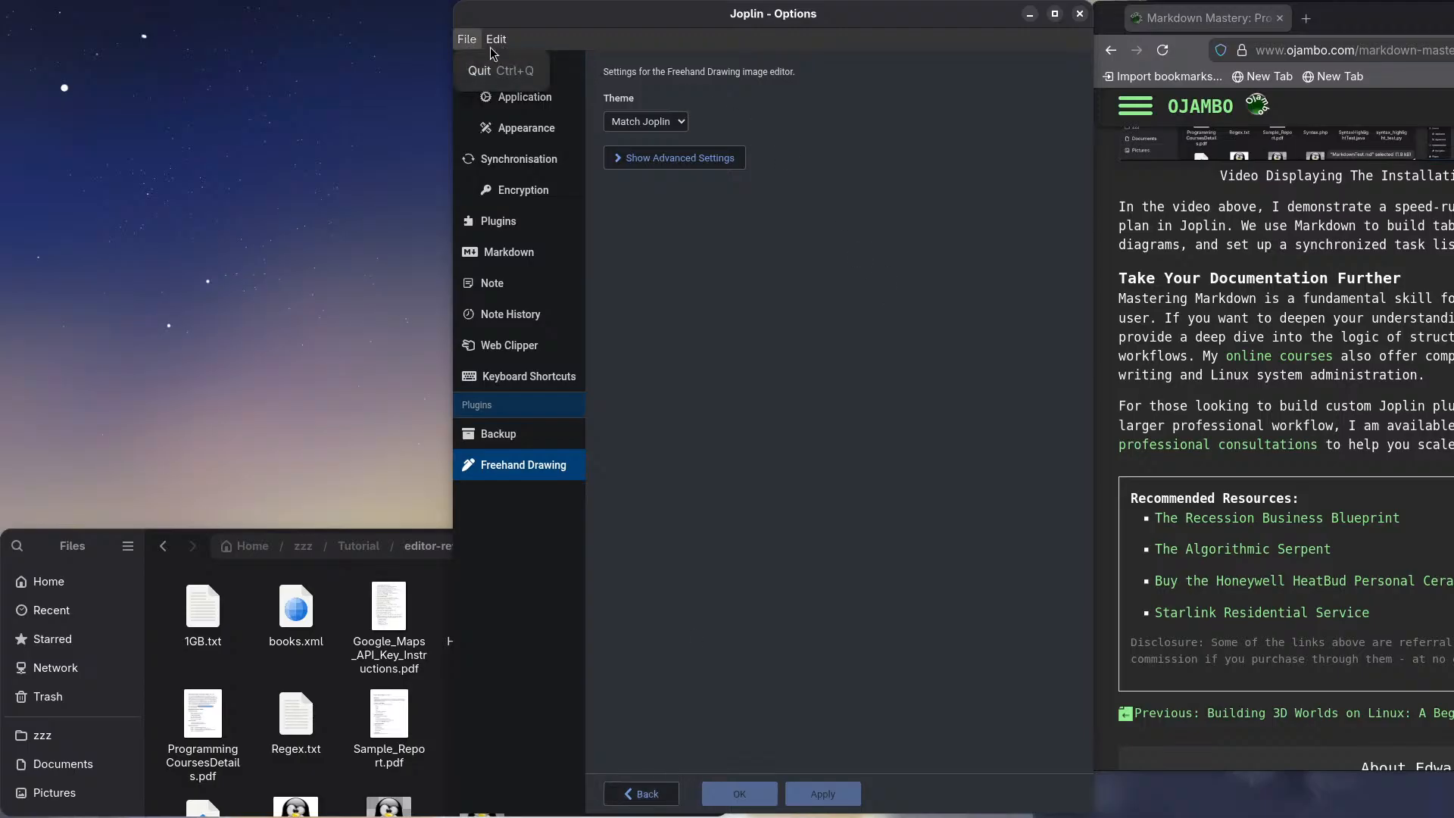
{"action": "left_click", "coordinate": [684, 274]}
{"action": "left_click", "coordinate": [658, 792]}
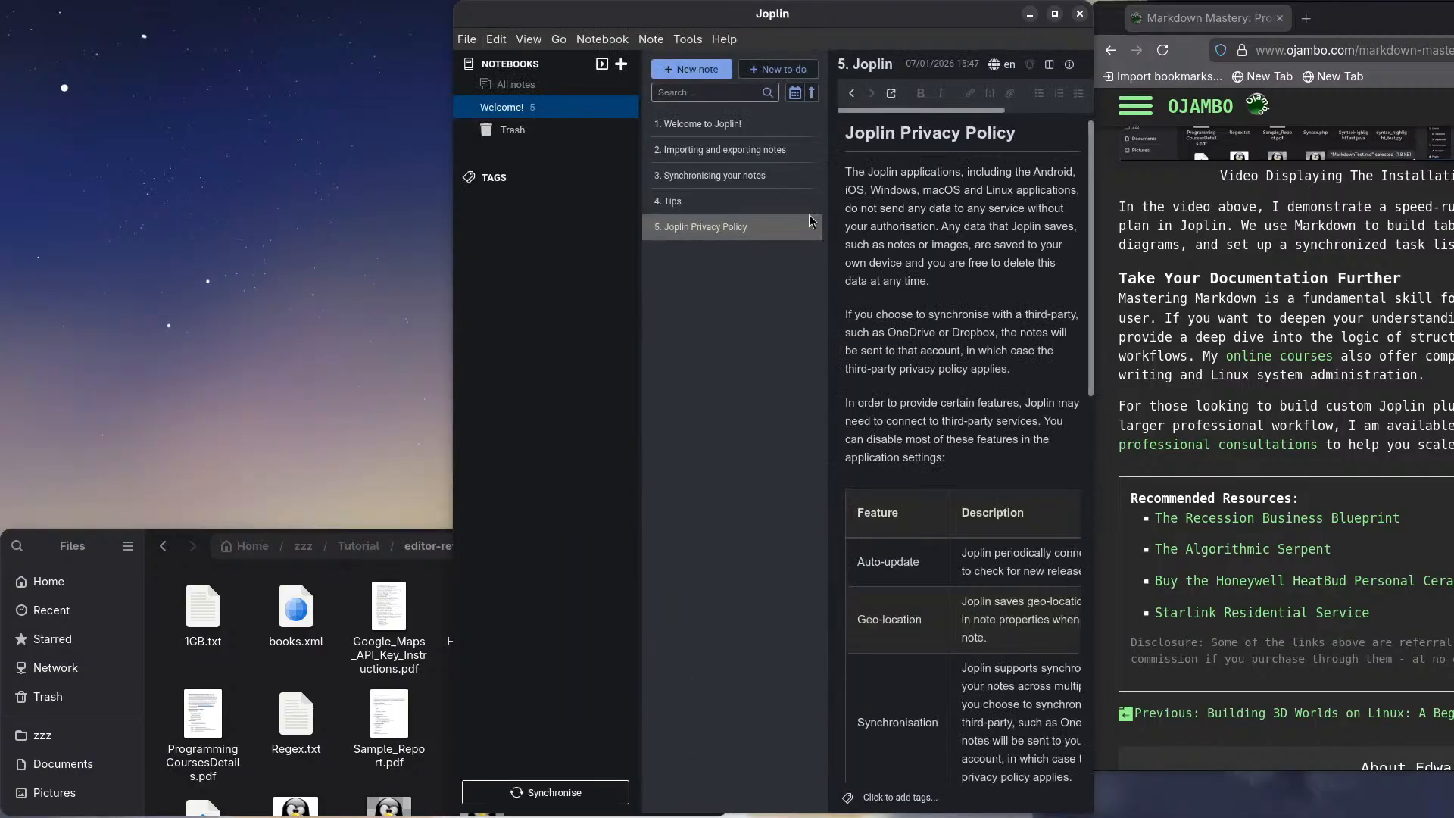
Step: Look over the Help commands and view the About Joplin version information, then dismiss it
{"action": "left_click", "coordinate": [686, 44]}
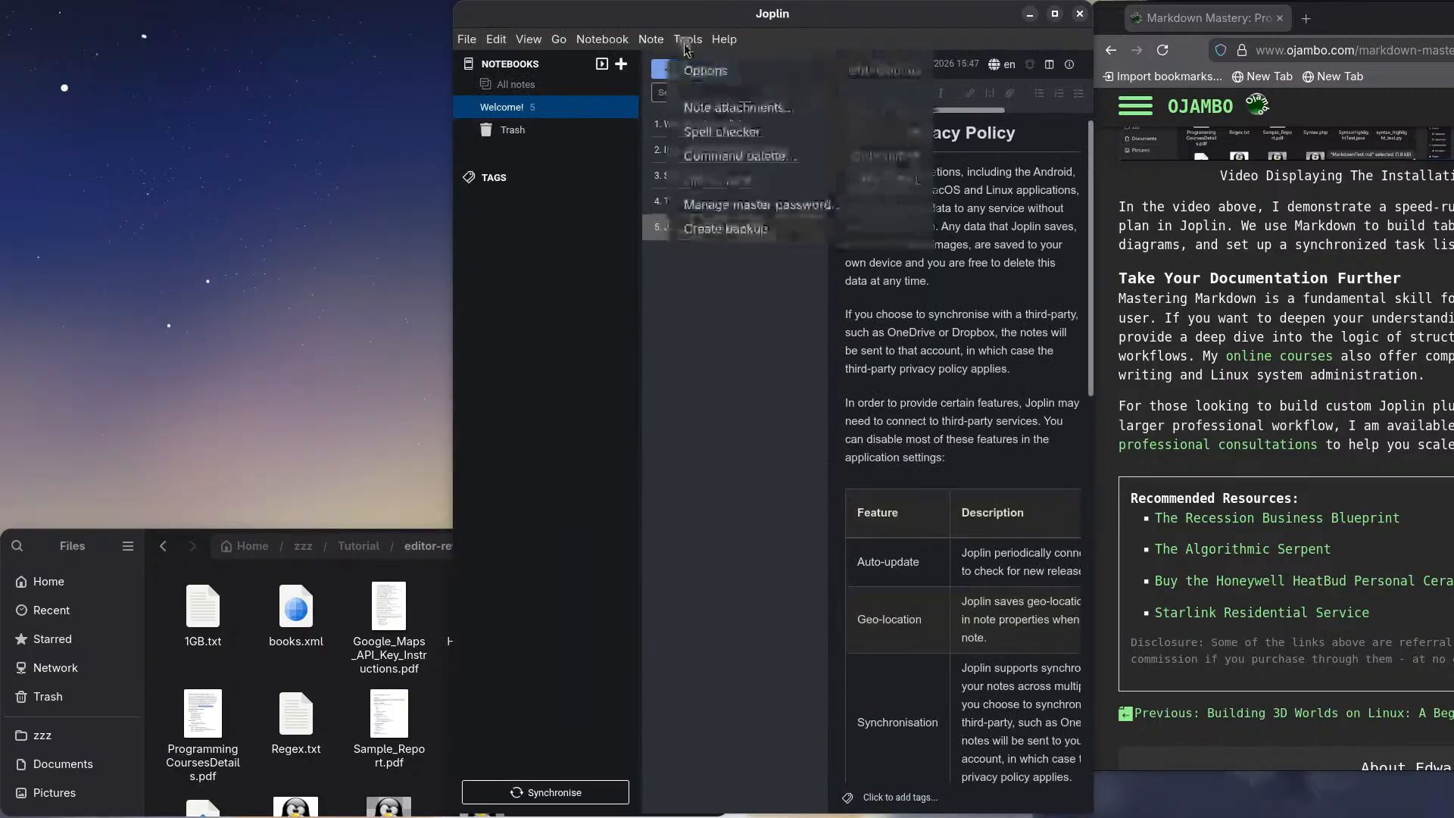
{"action": "left_click", "coordinate": [724, 39]}
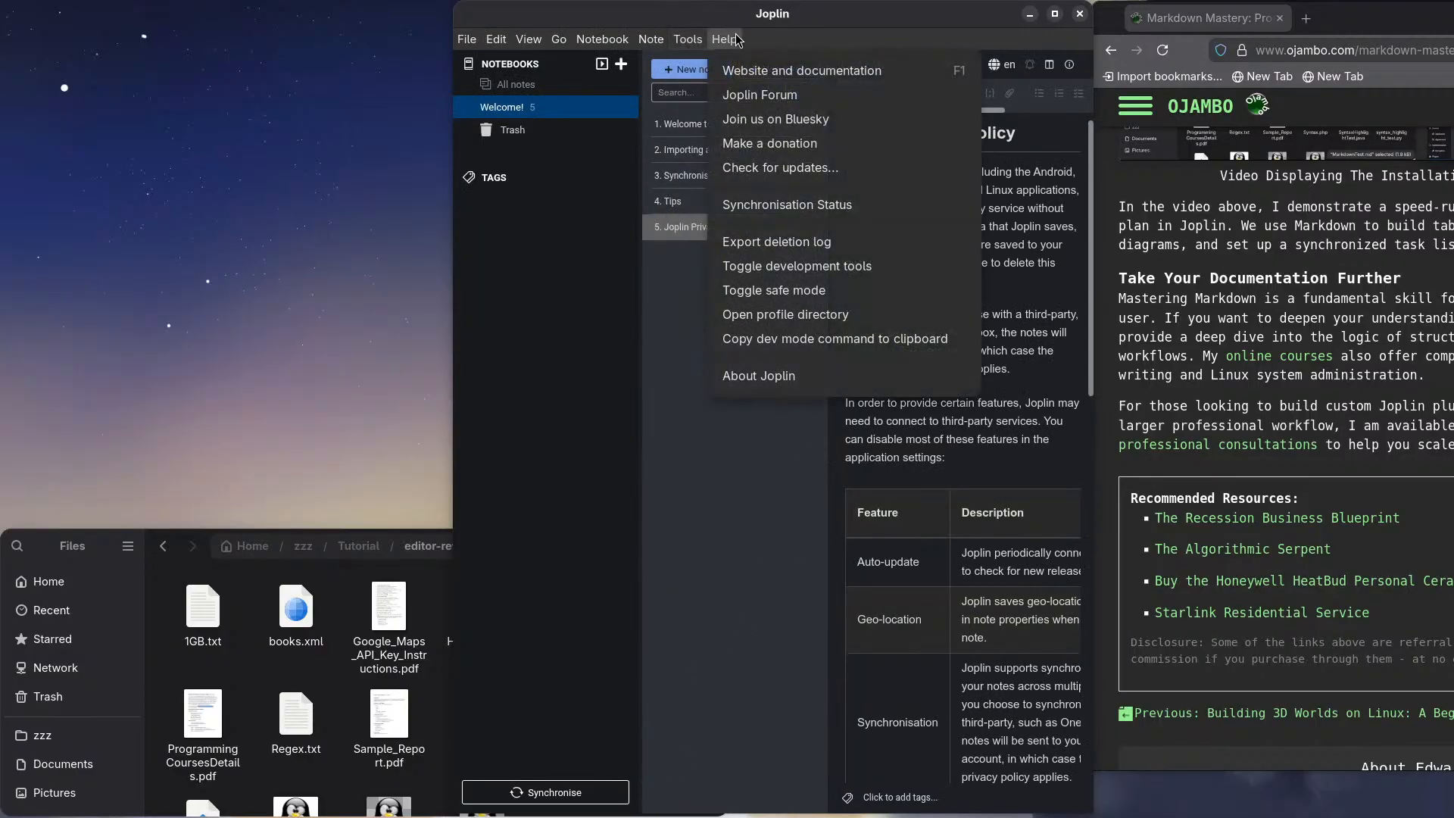
{"action": "left_click", "coordinate": [786, 378]}
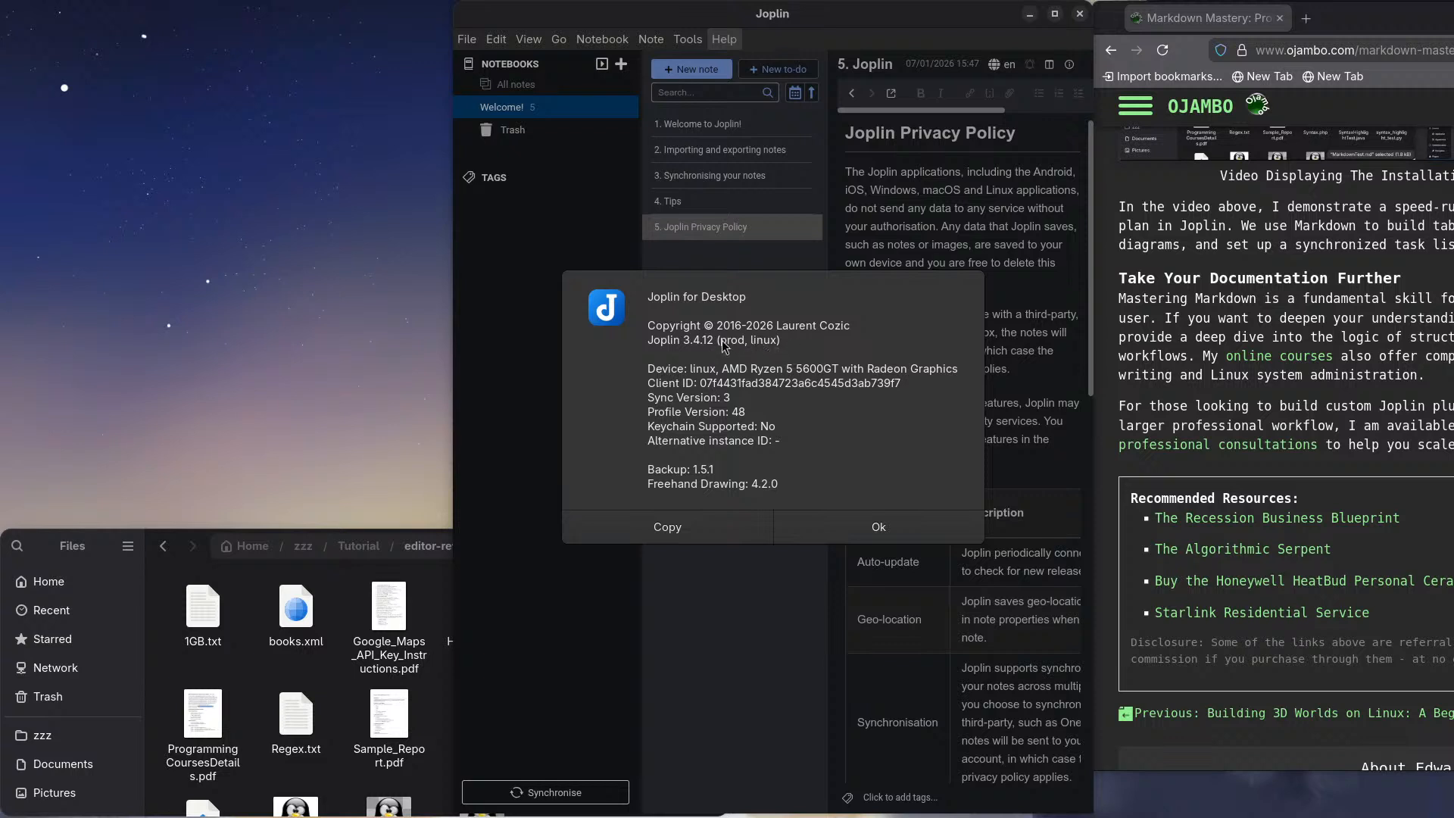
{"action": "left_click", "coordinate": [878, 528]}
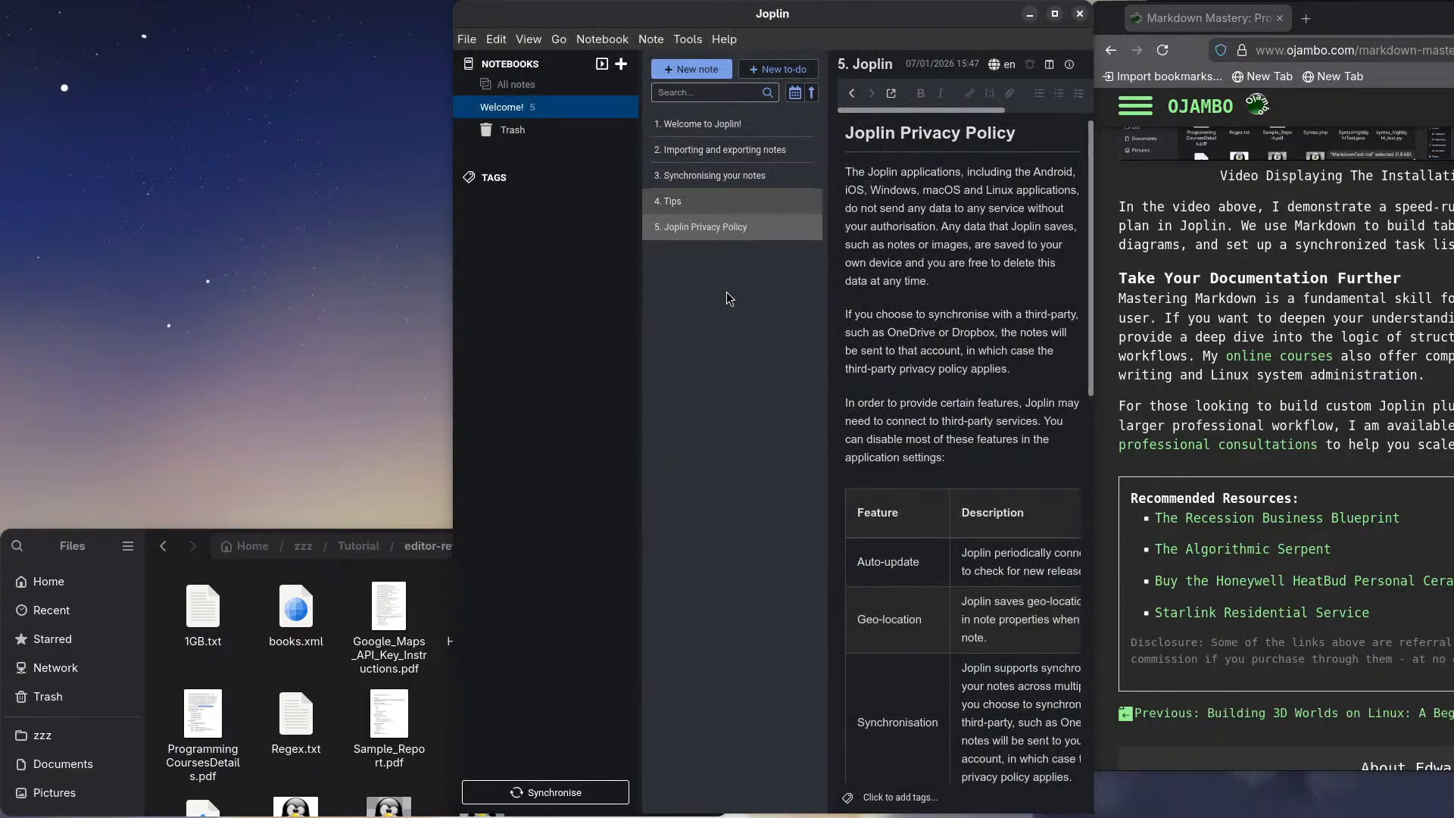
Step: Read through the Joplin Privacy Policy note, including its table of features and descriptions
{"action": "scroll", "coordinate": [1005, 326], "scroll_direction": "down", "scroll_amount": 15}
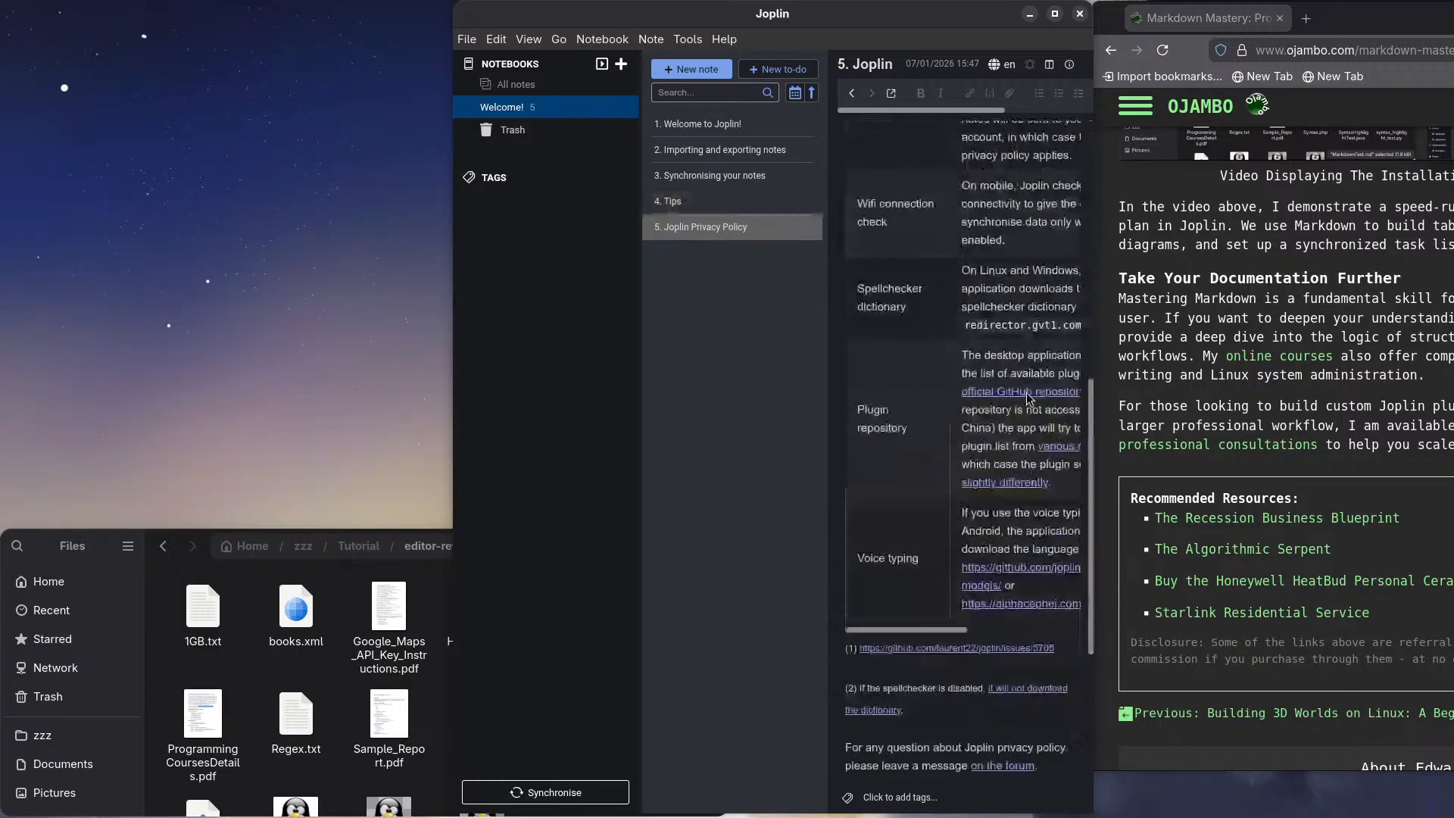
{"action": "scroll", "coordinate": [1030, 399], "scroll_direction": "up", "scroll_amount": 15}
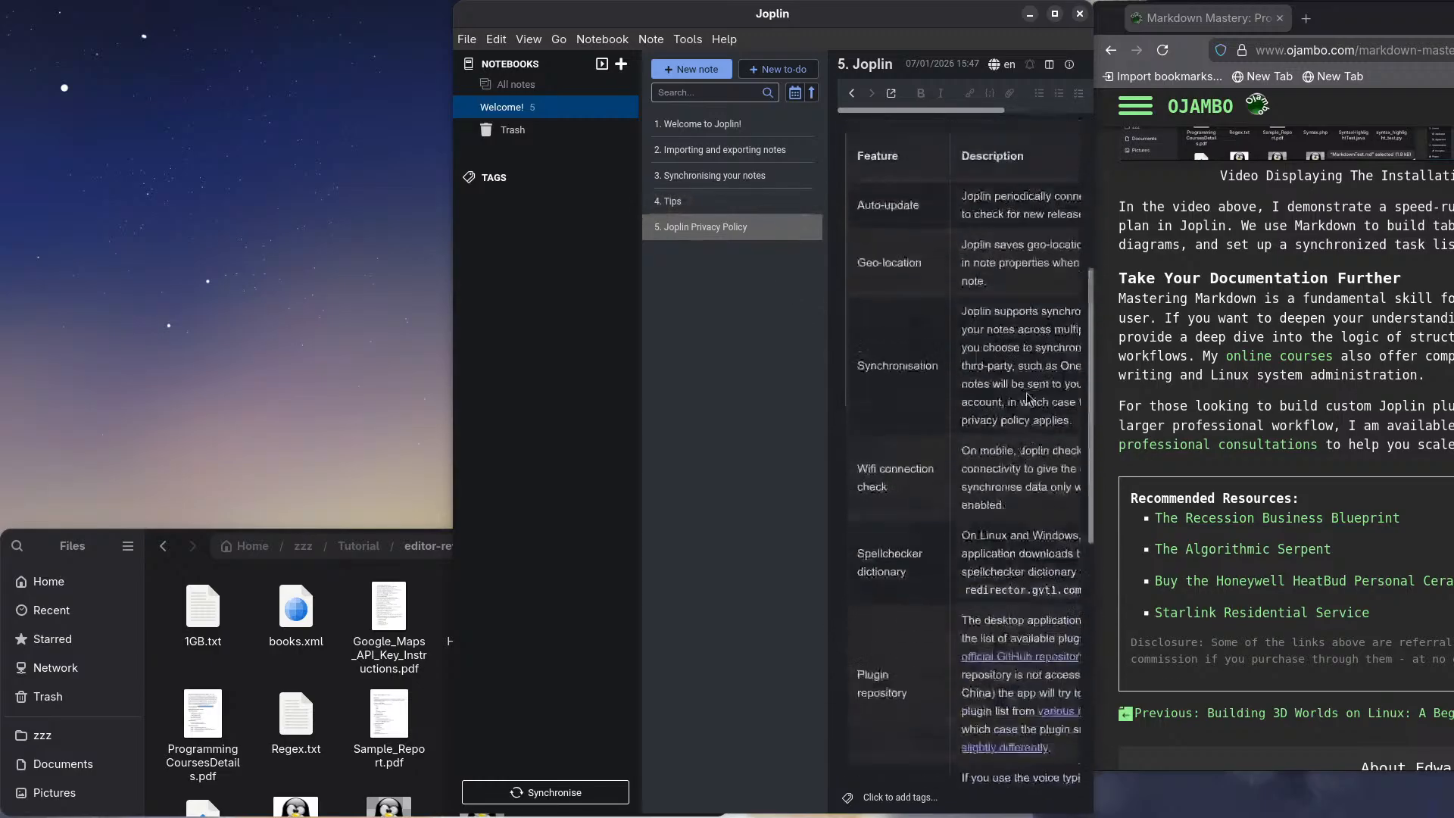
{"action": "scroll", "coordinate": [949, 314], "scroll_direction": "down", "scroll_amount": 8}
{"action": "scroll", "coordinate": [949, 314], "scroll_direction": "up", "scroll_amount": 12}
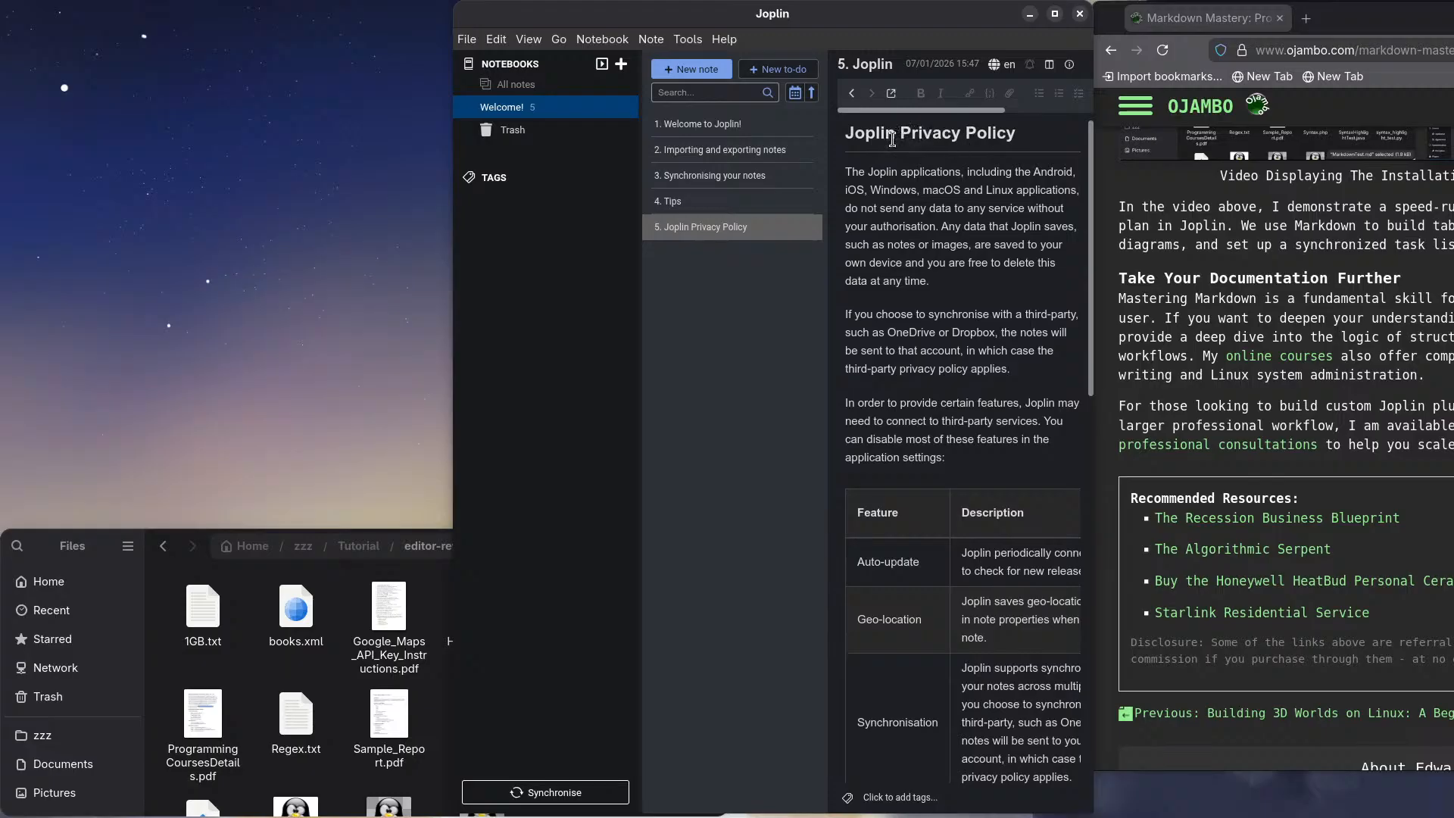
{"action": "double_click", "coordinate": [950, 351]}
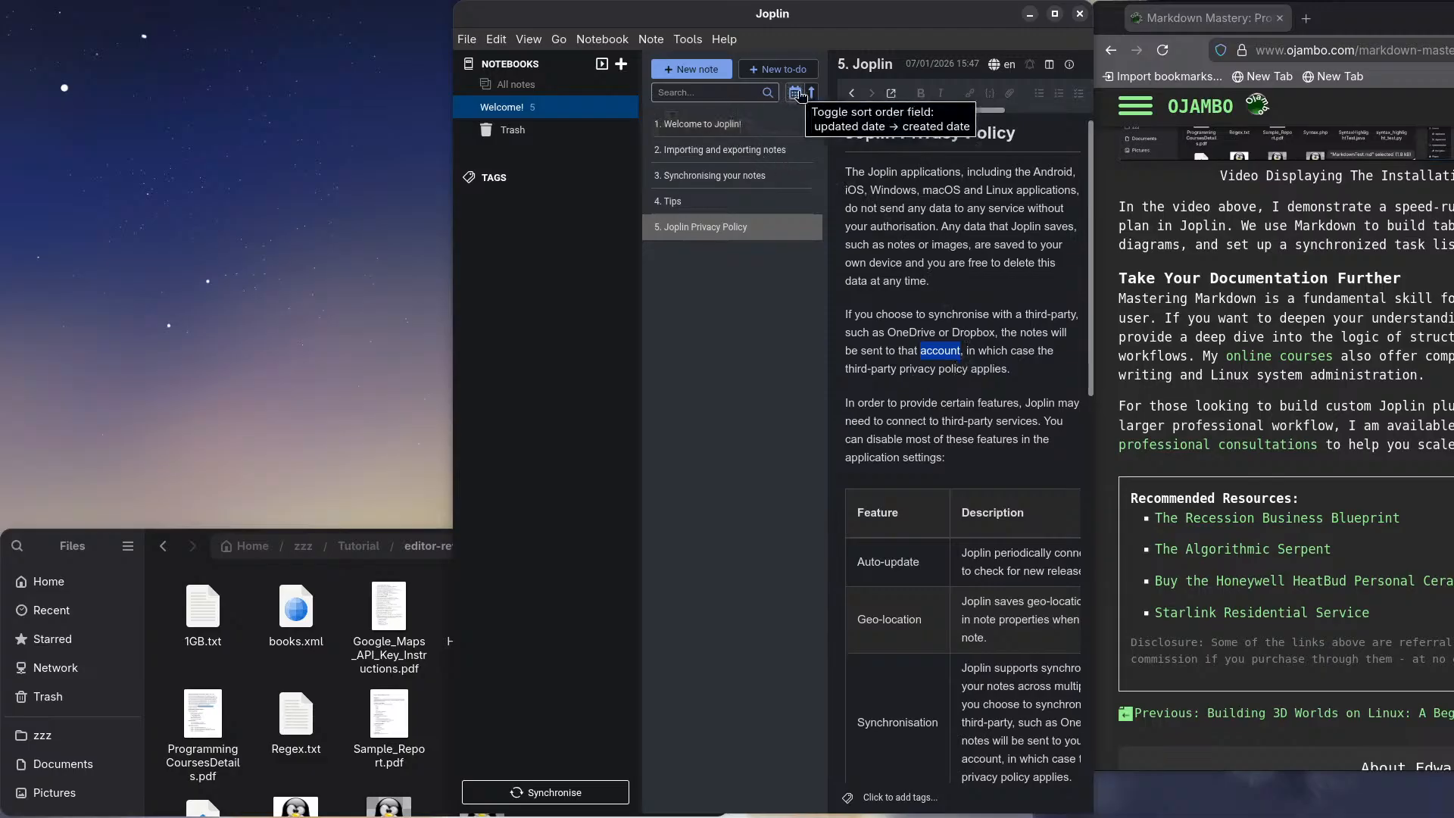
{"action": "left_click", "coordinate": [969, 187]}
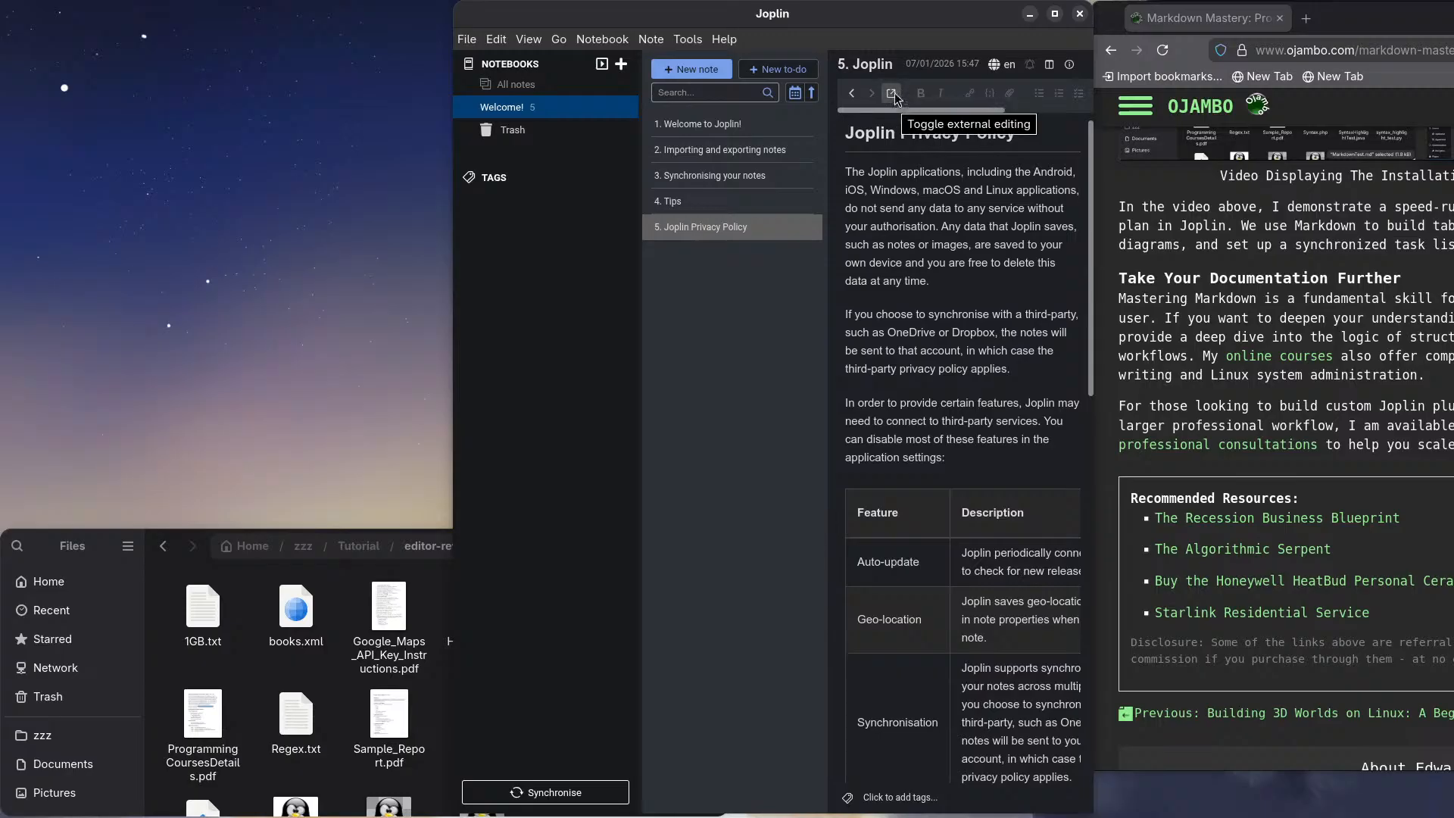
Step: Step back through the previously viewed notes to the "1. Welcome to Joplin!" note
{"action": "left_click", "coordinate": [852, 95]}
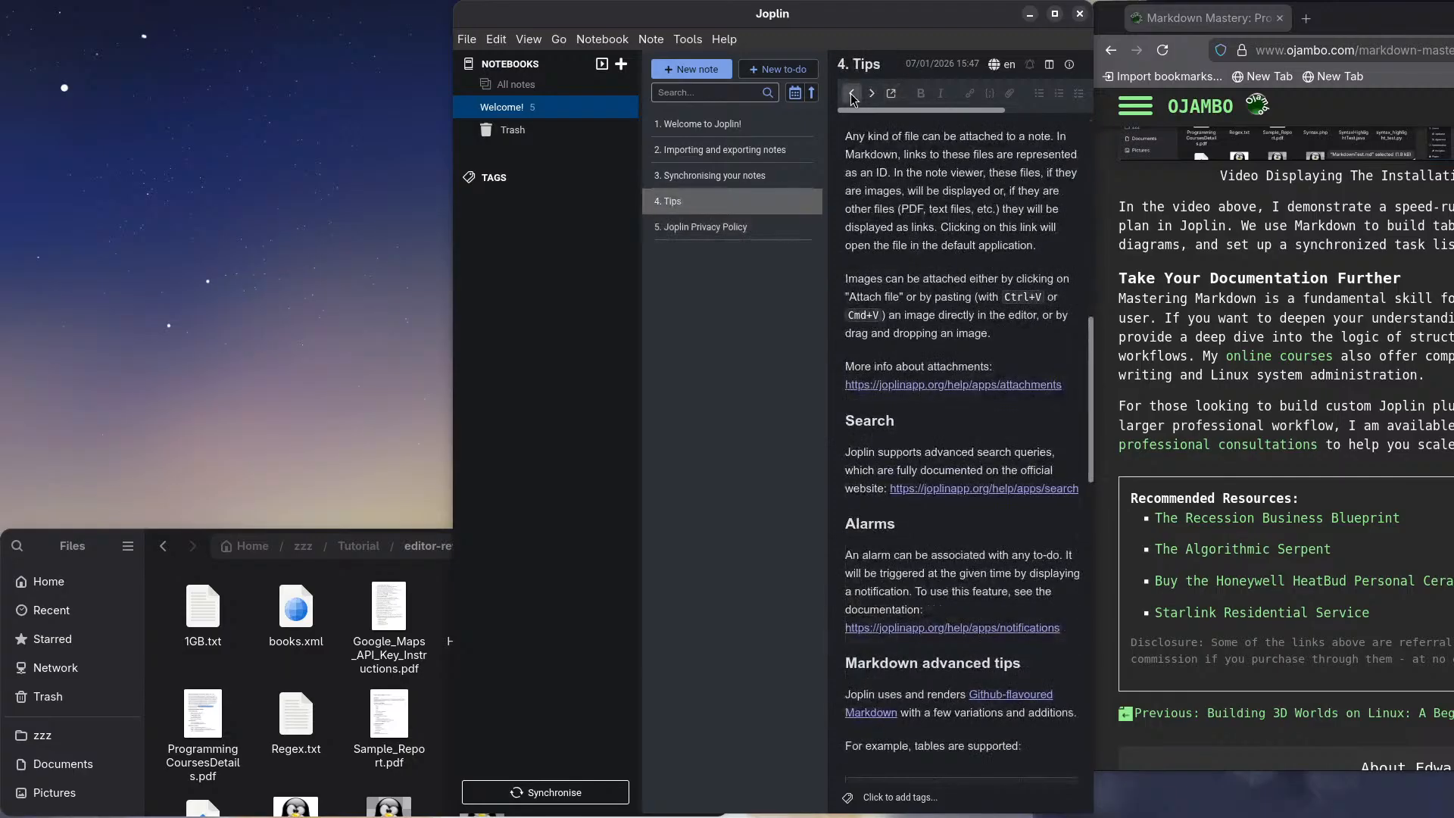
{"action": "left_click", "coordinate": [852, 94]}
{"action": "left_click", "coordinate": [852, 94]}
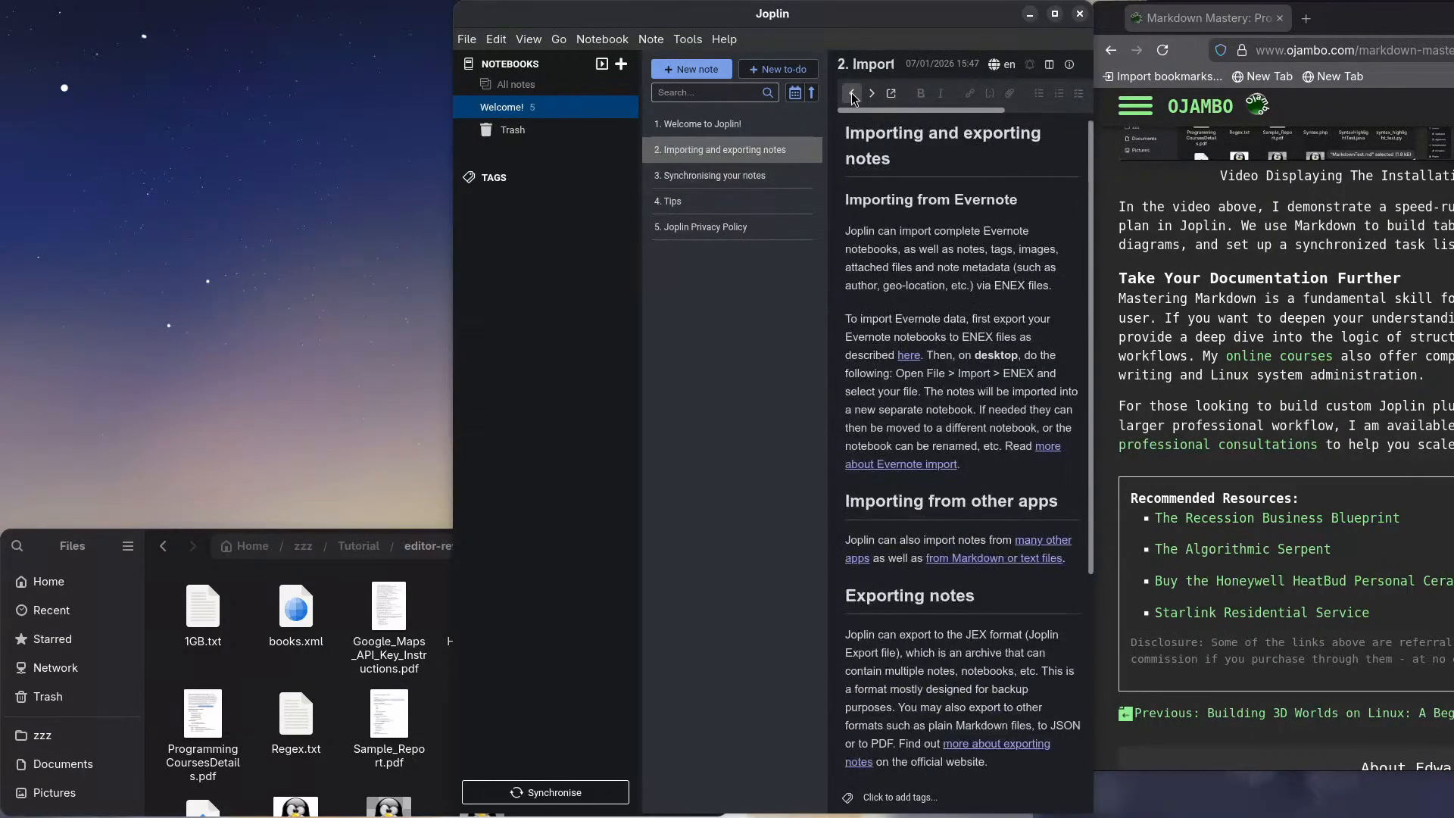
{"action": "left_click", "coordinate": [852, 95]}
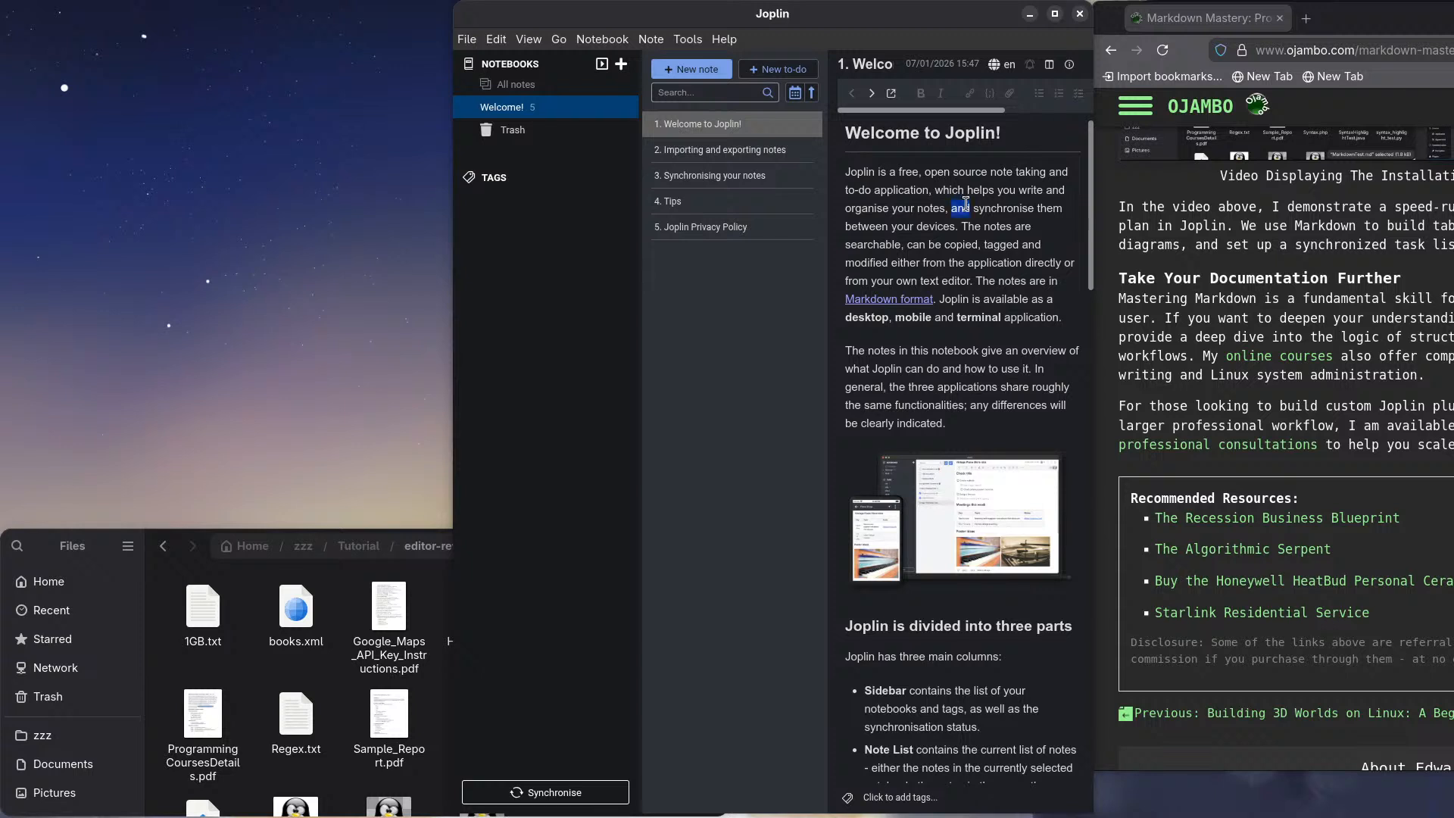
Step: Show the Welcome to Joplin! note's Markdown source and rendered preview side by side
{"action": "left_click", "coordinate": [1050, 68]}
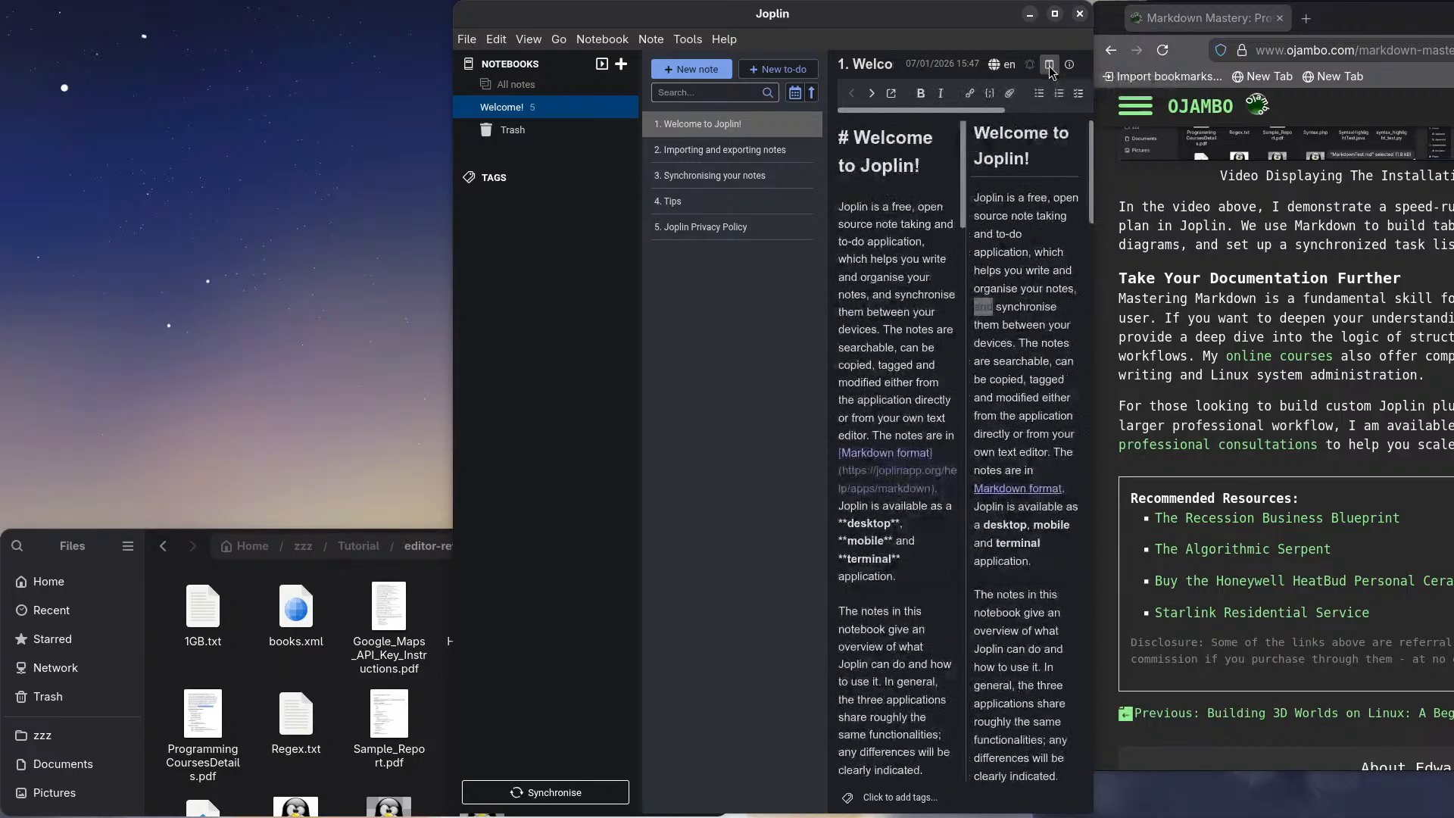
{"action": "left_click", "coordinate": [863, 257]}
{"action": "left_click", "coordinate": [1019, 242]}
{"action": "left_click", "coordinate": [933, 243]}
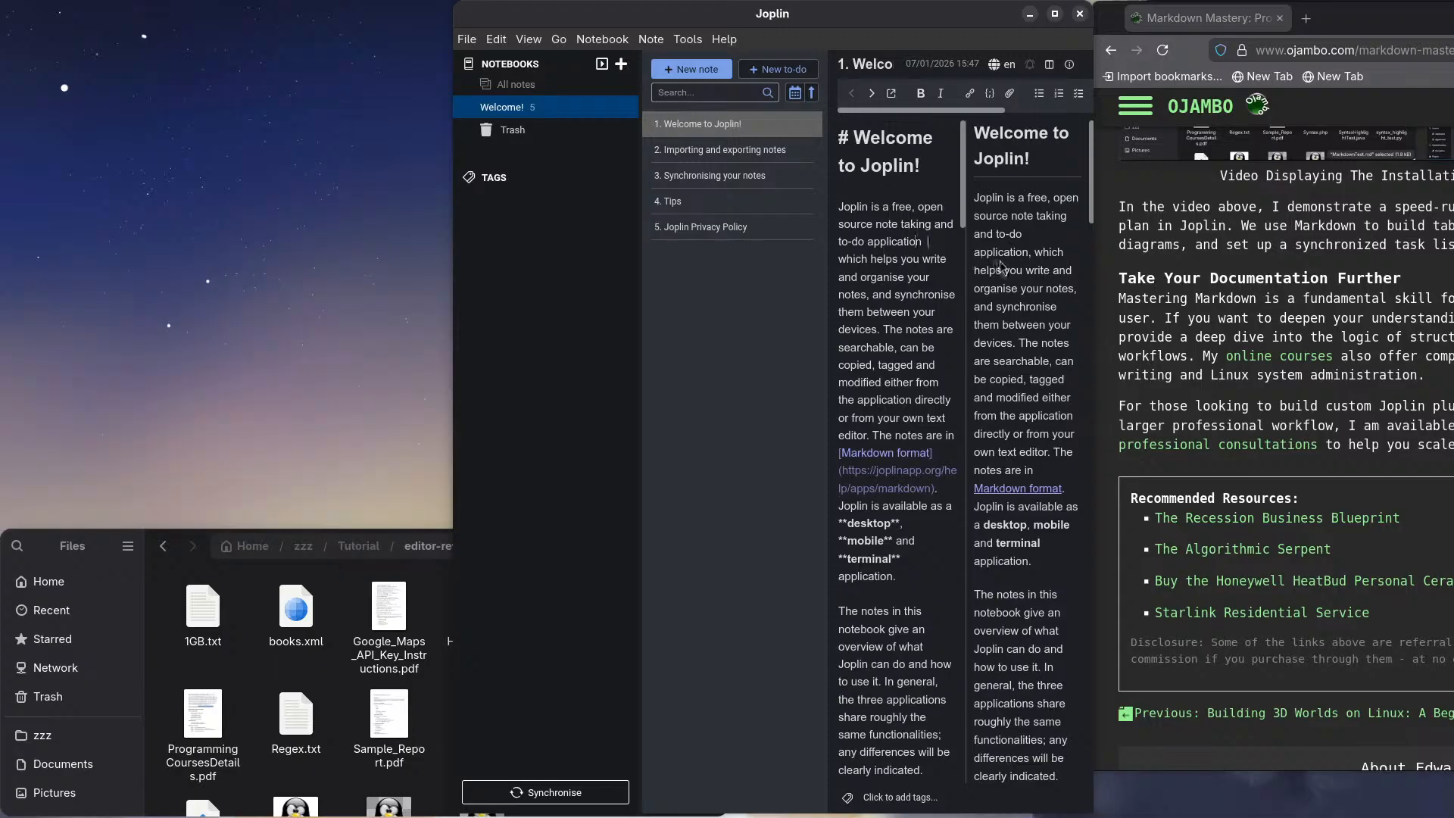
Step: Add the second-level Markdown heading "## Heading 2" below the title of the Welcome to Joplin! note
{"action": "left_click", "coordinate": [857, 188]}
{"action": "key", "text": "Return"}
{"action": "key", "text": "Return"}
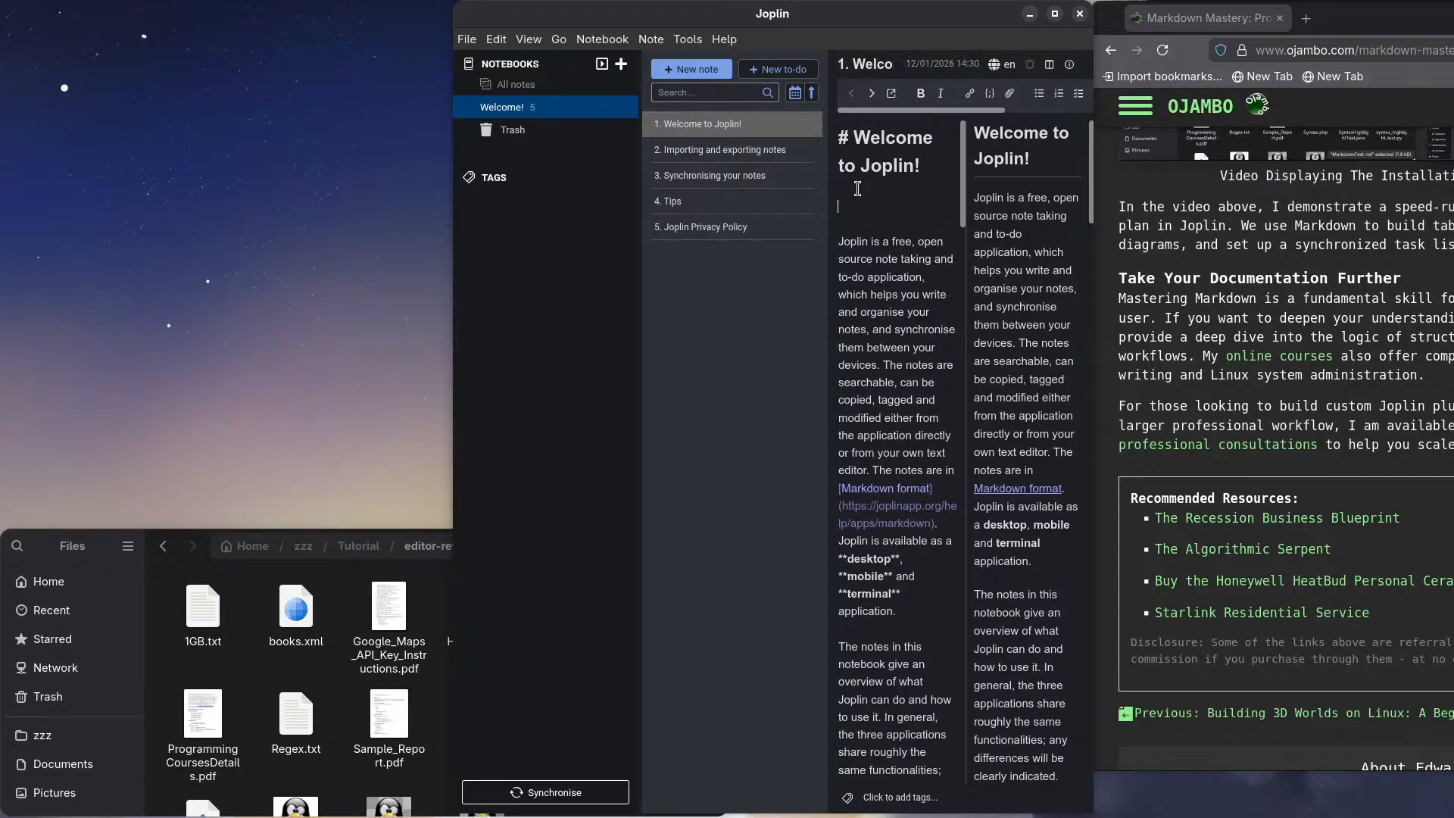
{"action": "type", "text": "#"}
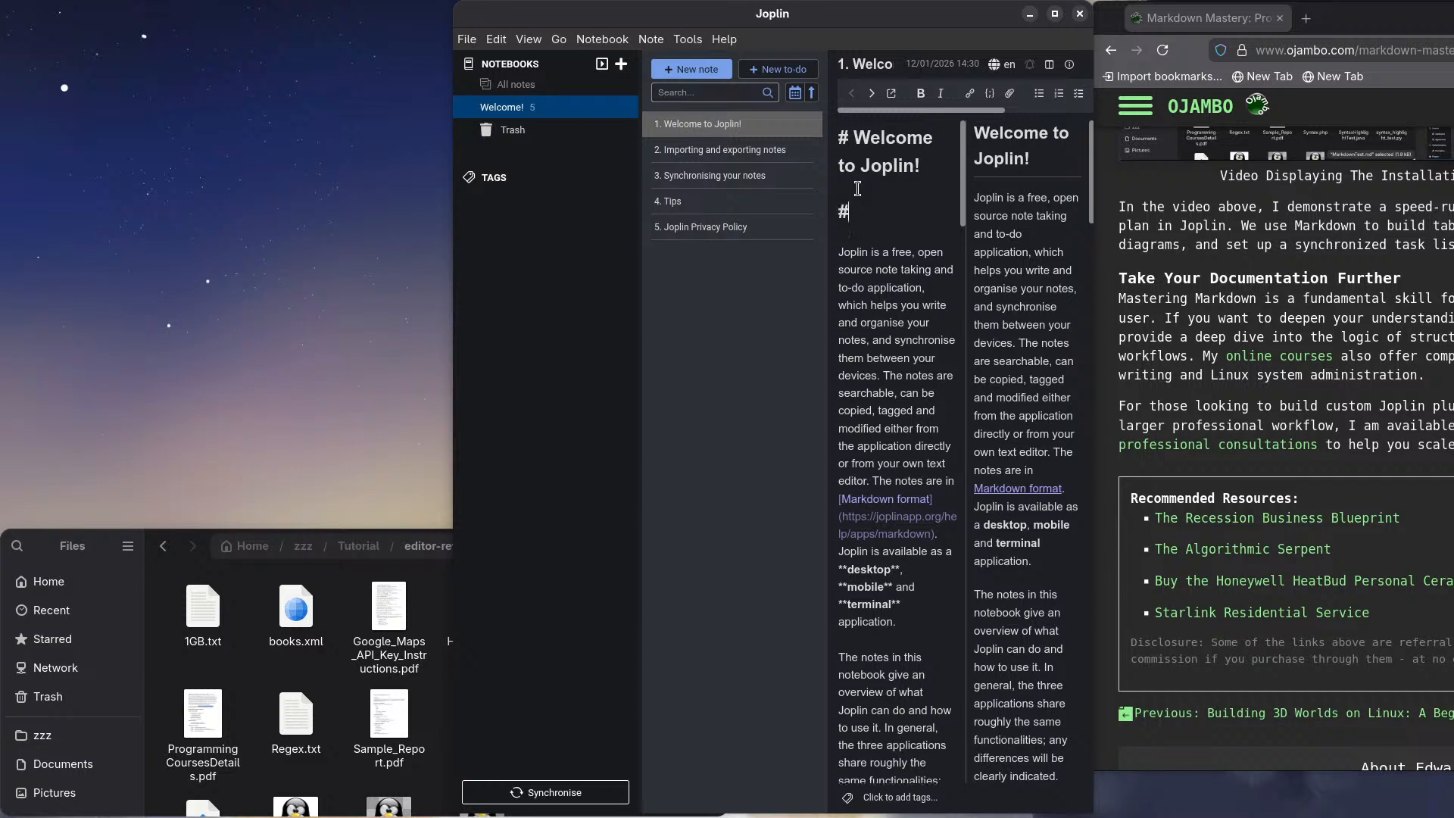
{"action": "type", "text": "#"}
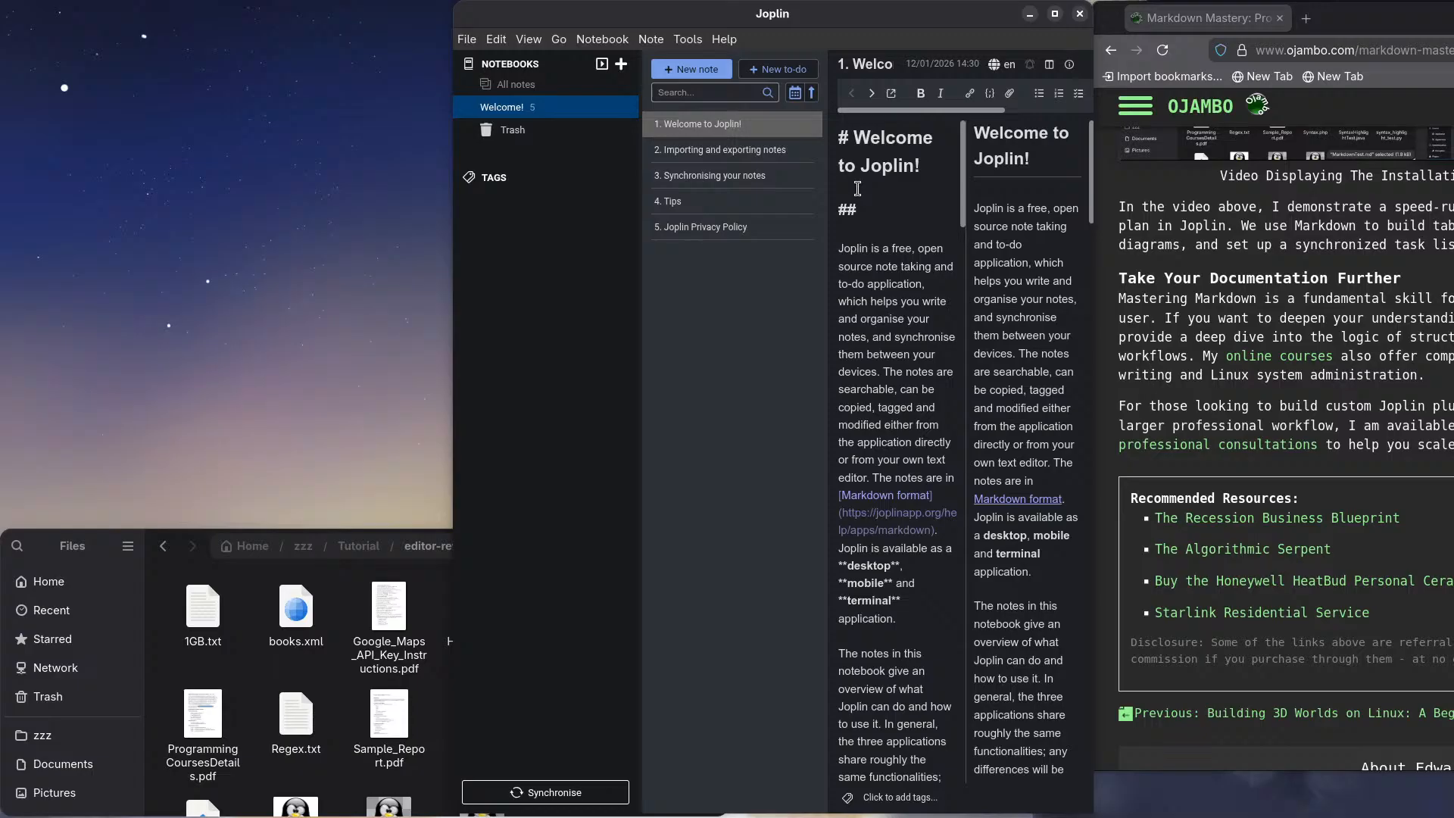
{"action": "type", "text": " ea"}
{"action": "key", "text": "BackSpace"}
{"action": "key", "text": "BackSpace"}
{"action": "type", "text": "Heading 2"}
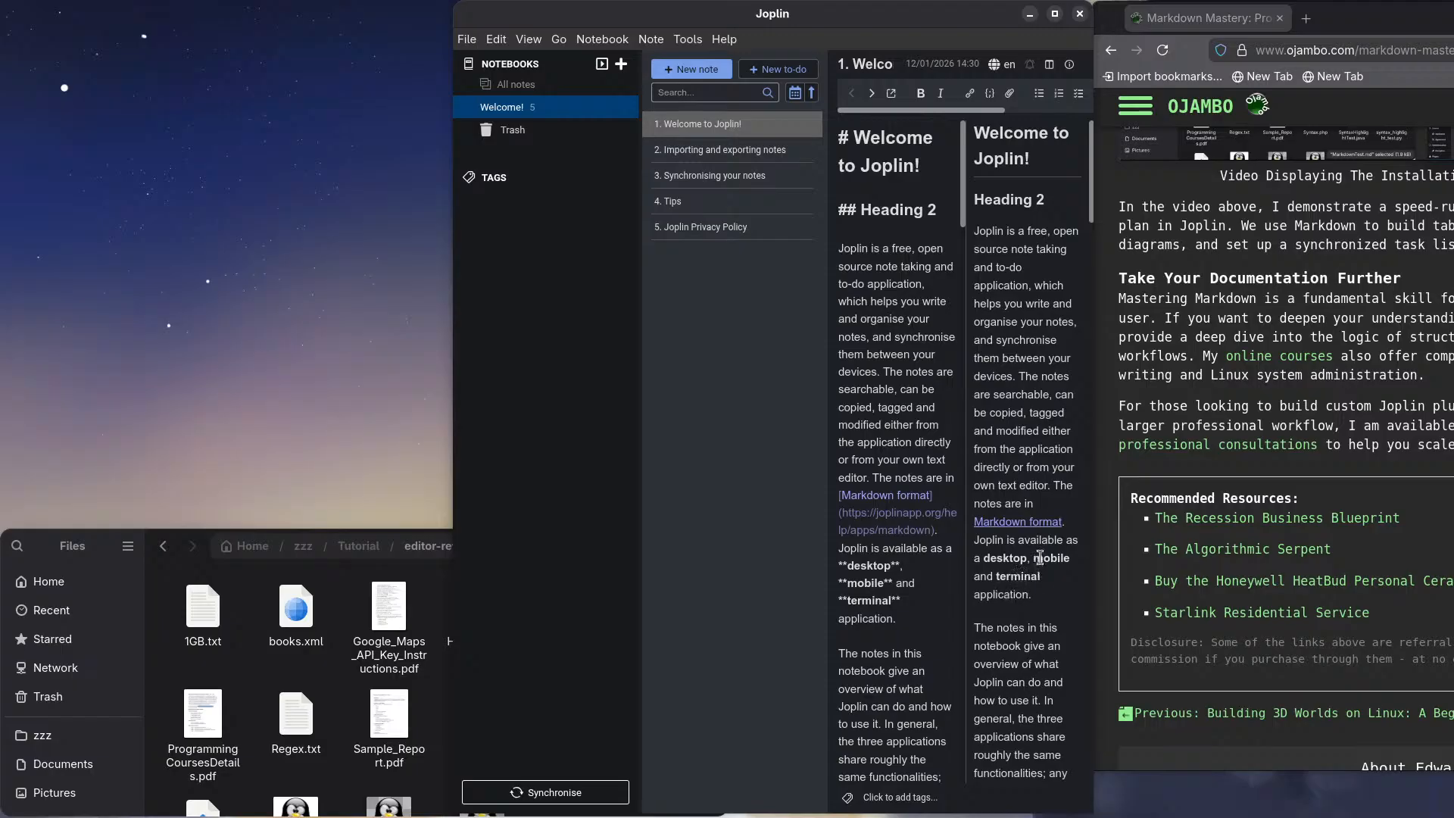
Step: Compare the note's Markdown source with its rendered preview, then switch the layout to the Markdown editor only
{"action": "scroll", "coordinate": [1015, 568], "scroll_direction": "down", "scroll_amount": 8}
{"action": "scroll", "coordinate": [1000, 560], "scroll_direction": "up", "scroll_amount": 3}
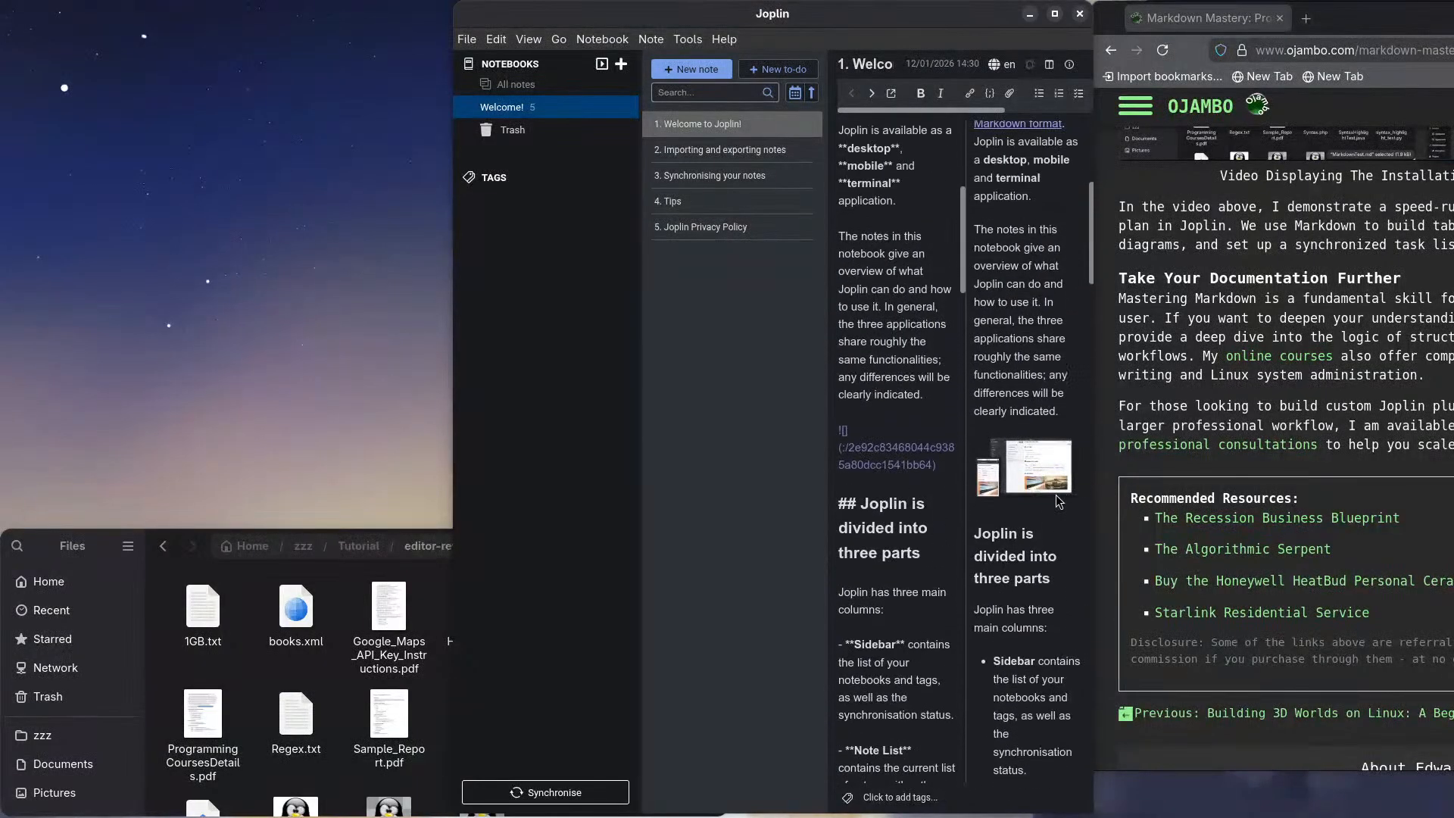
{"action": "scroll", "coordinate": [1030, 483], "scroll_direction": "up", "scroll_amount": 7}
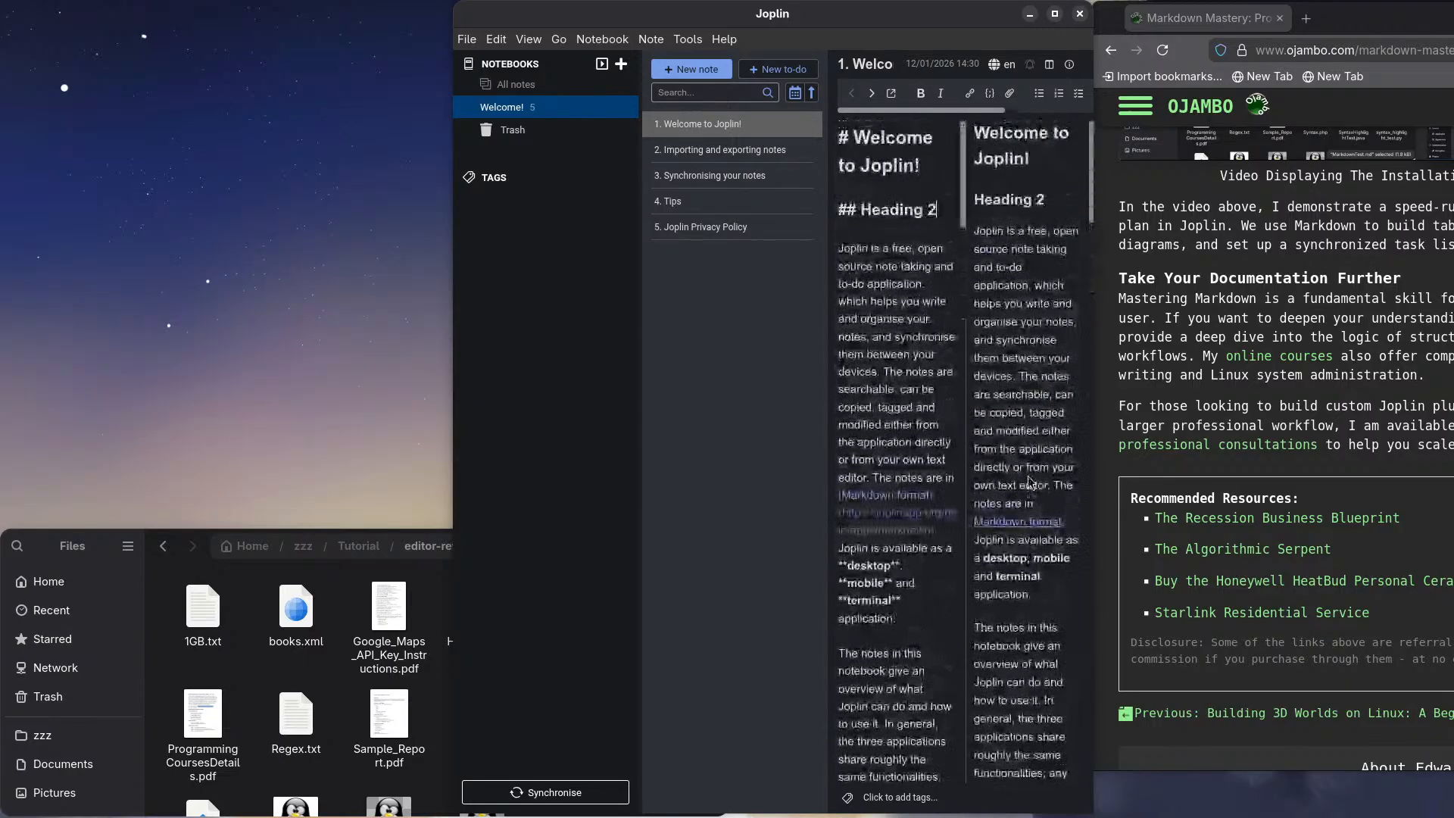
{"action": "left_click", "coordinate": [1050, 66]}
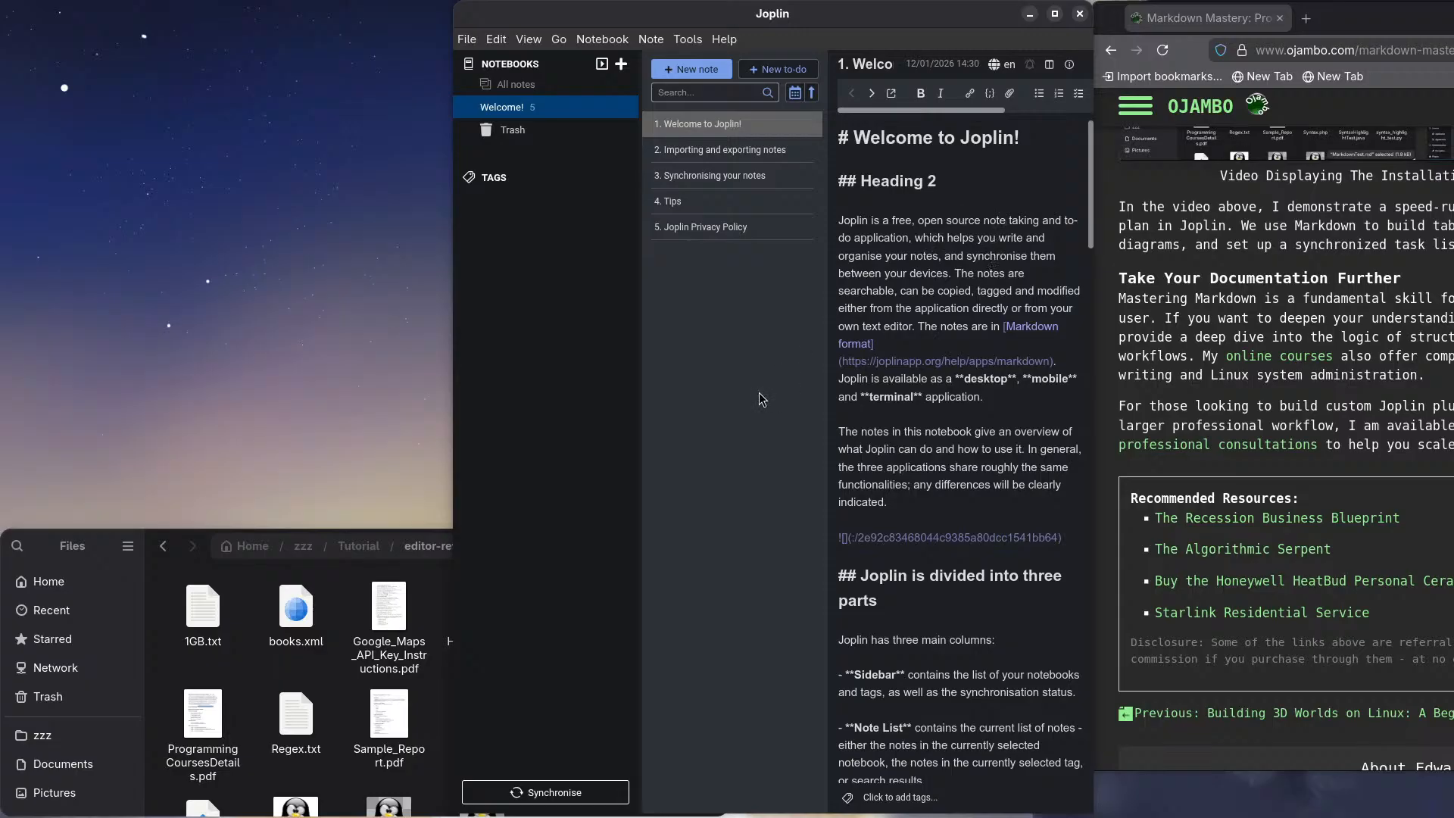
Step: Insert MarkdownTest.md from the editor-review folder as an attachment link in the first paragraph of the Welcome to Joplin! note and show the rendered view
{"action": "left_click", "coordinate": [346, 674]}
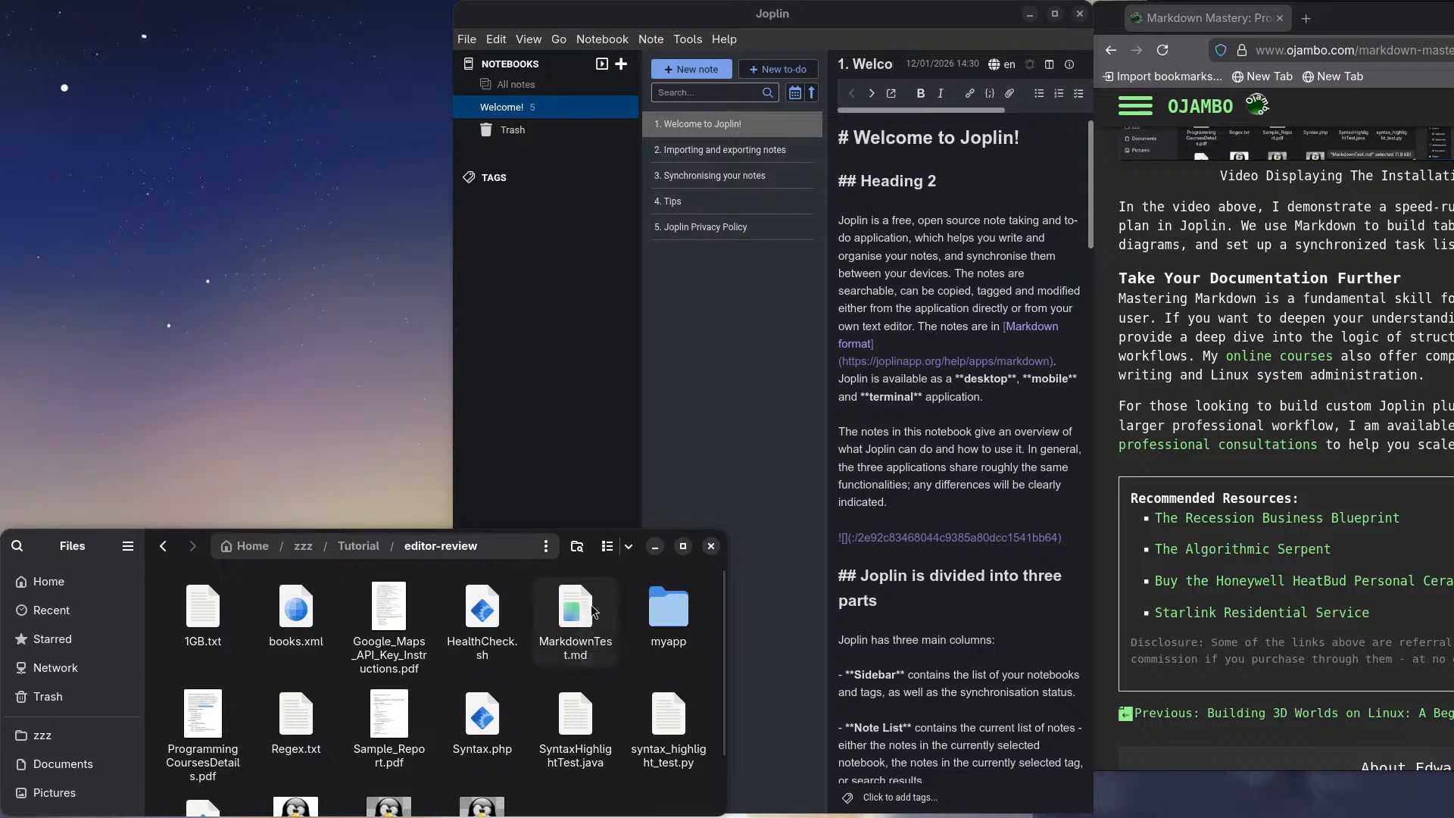
{"action": "left_click_drag", "start_coordinate": [574, 616], "coordinate": [676, 323]}
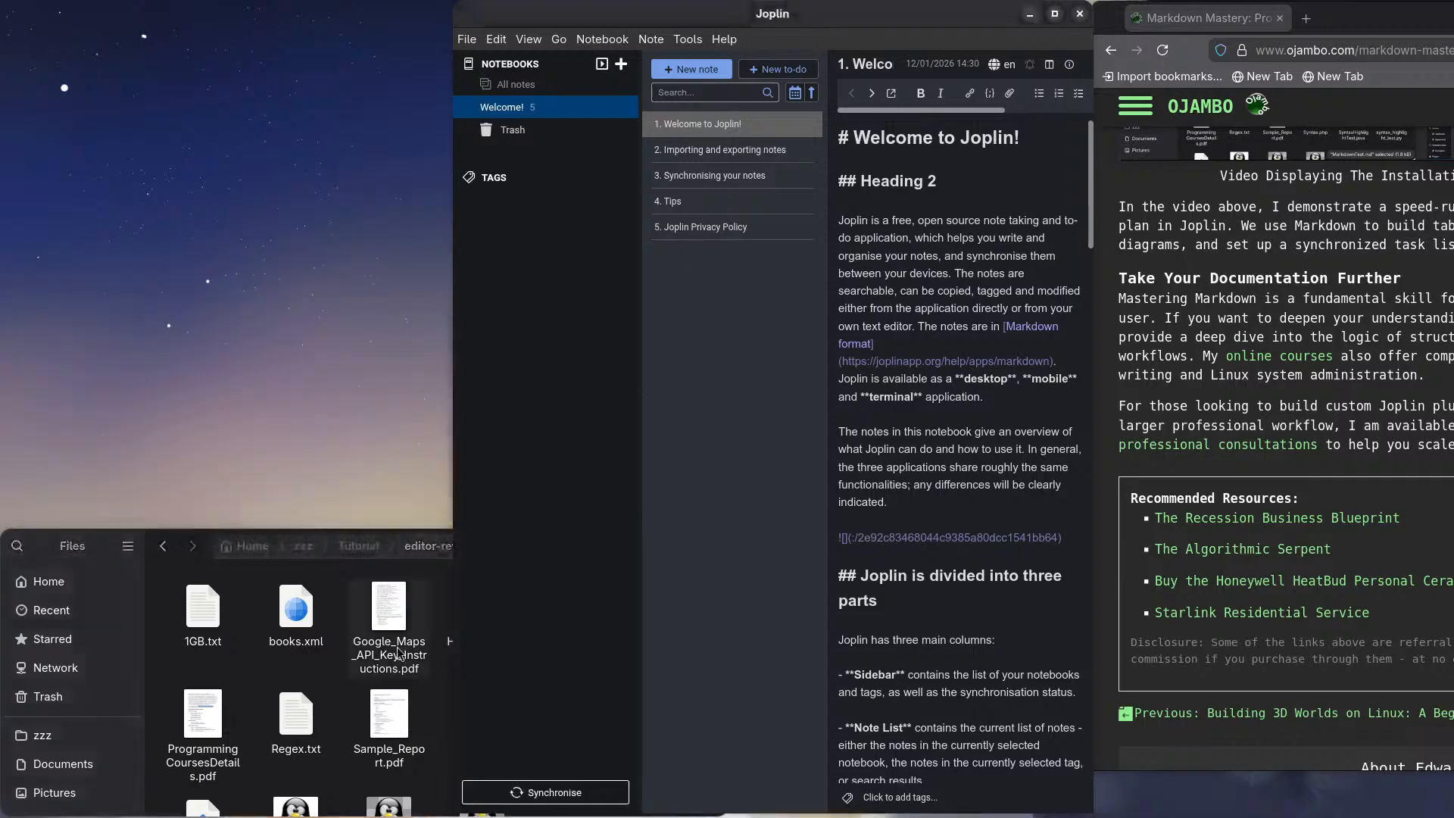
{"action": "left_click", "coordinate": [325, 592]}
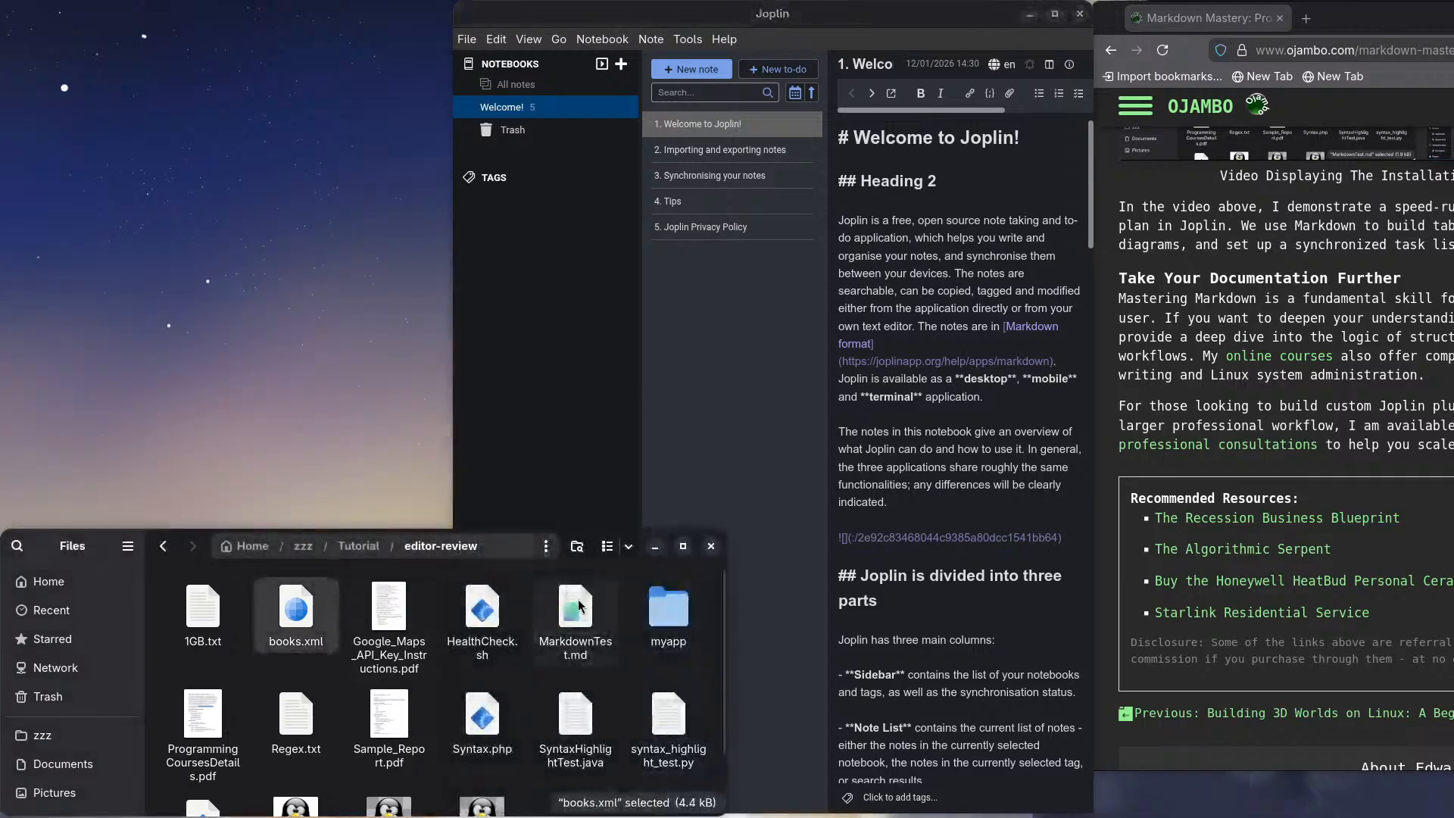
{"action": "left_click_drag", "start_coordinate": [570, 594], "coordinate": [923, 332]}
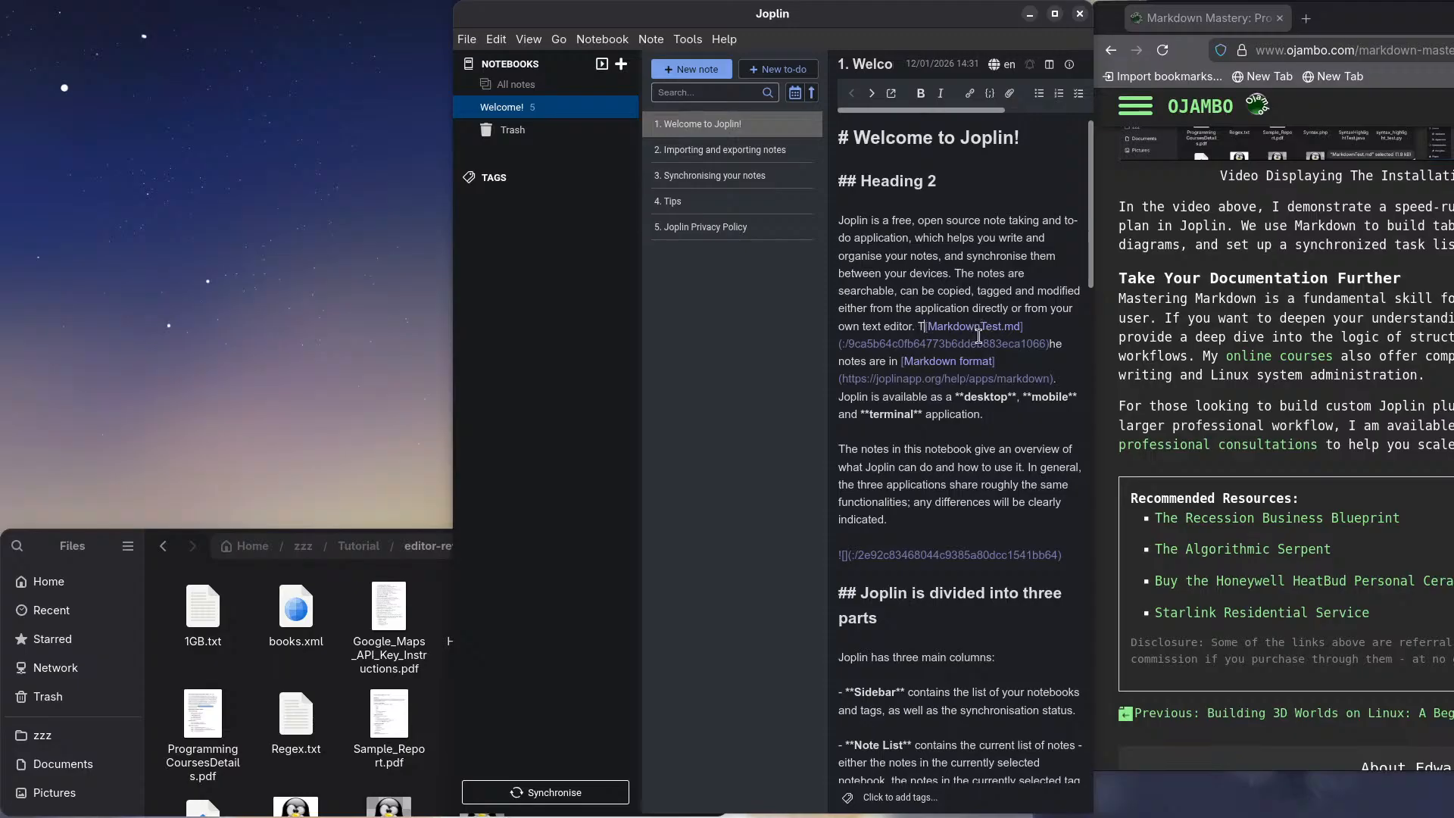
{"action": "left_click", "coordinate": [1050, 66]}
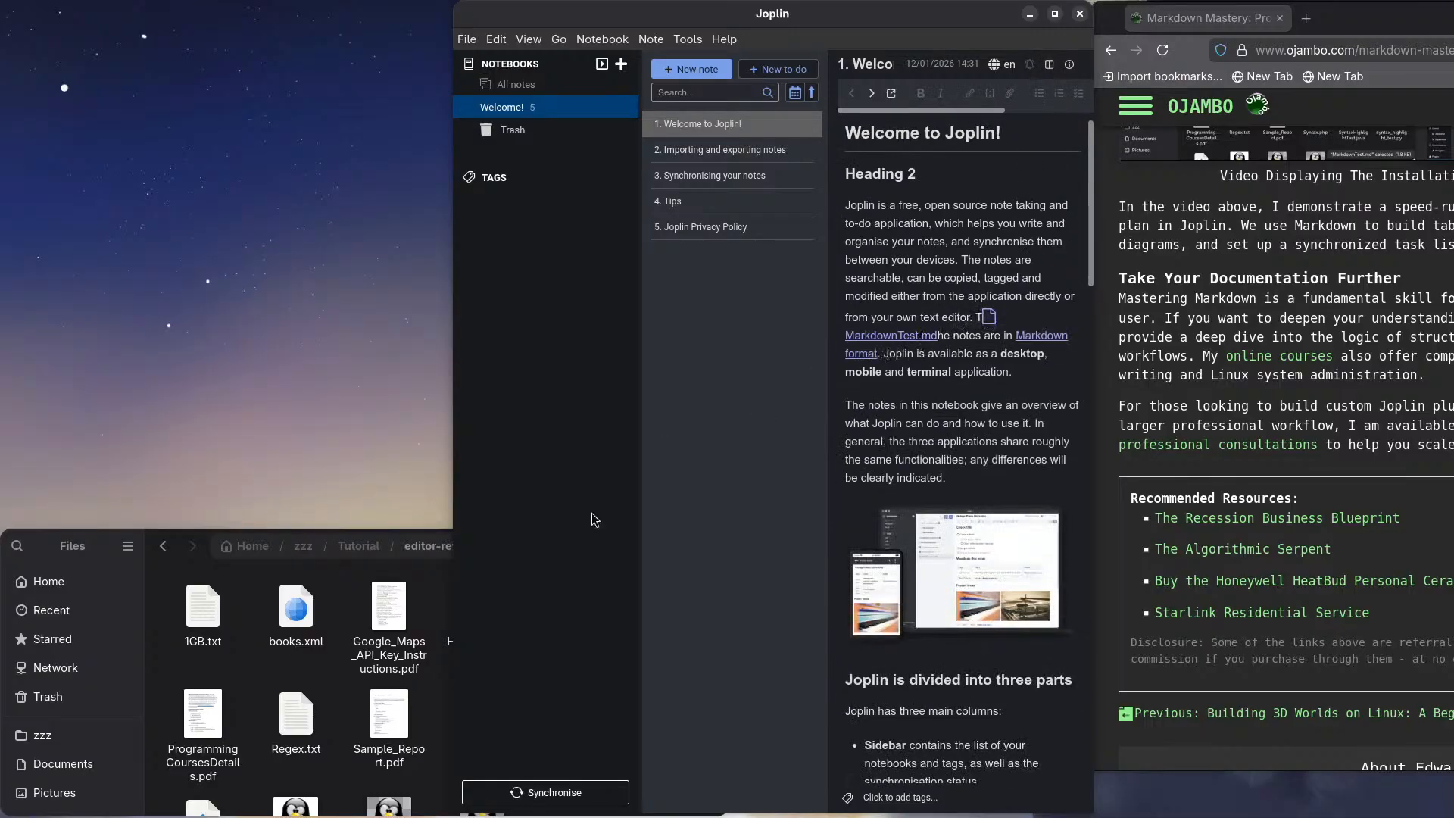
Step: Try to bring MarkdownTest.md from the file manager into Joplin via the rendered note, the notebook list and the window header
{"action": "left_click", "coordinate": [317, 668]}
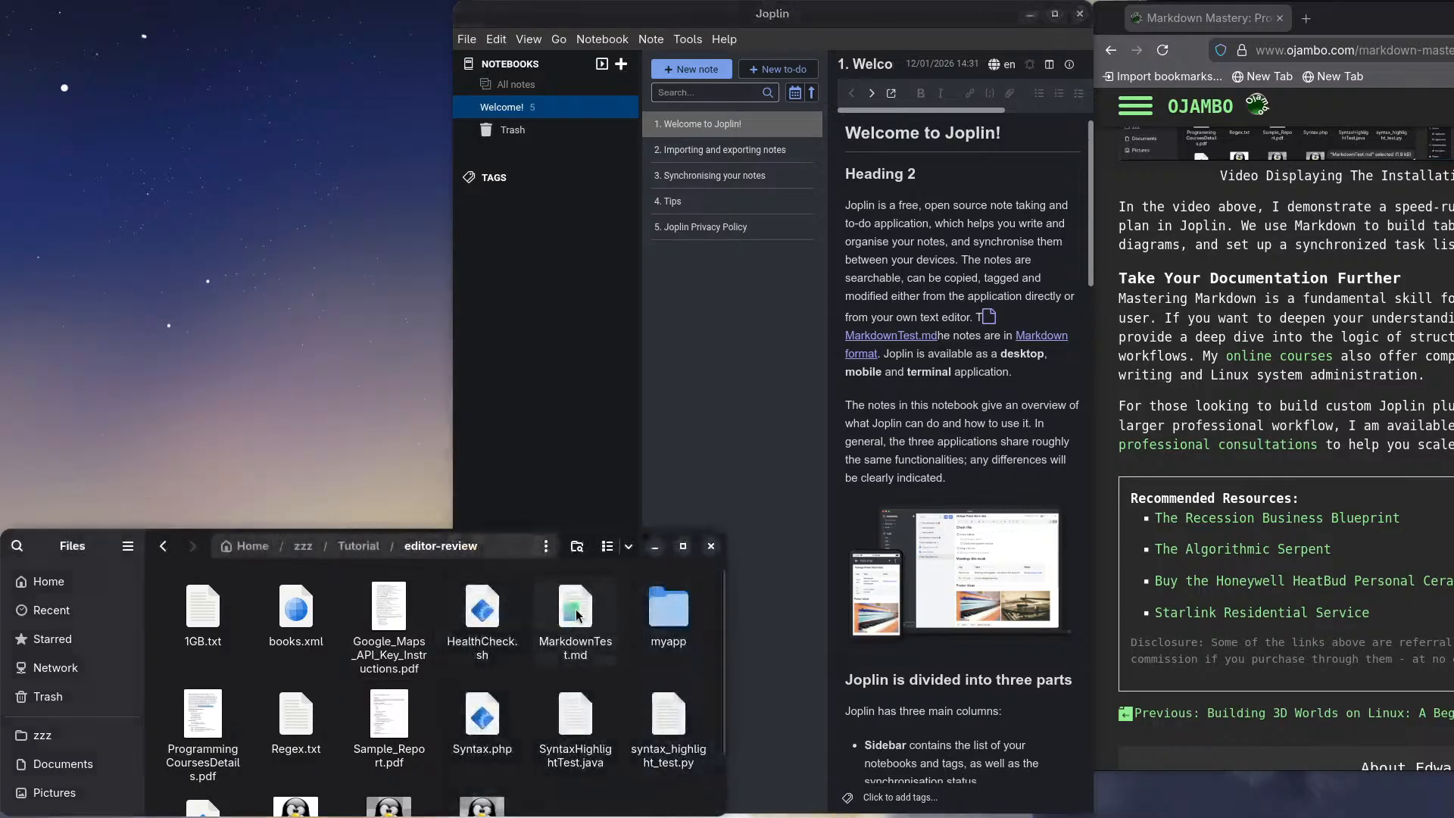
{"action": "left_click_drag", "start_coordinate": [576, 610], "coordinate": [863, 256]}
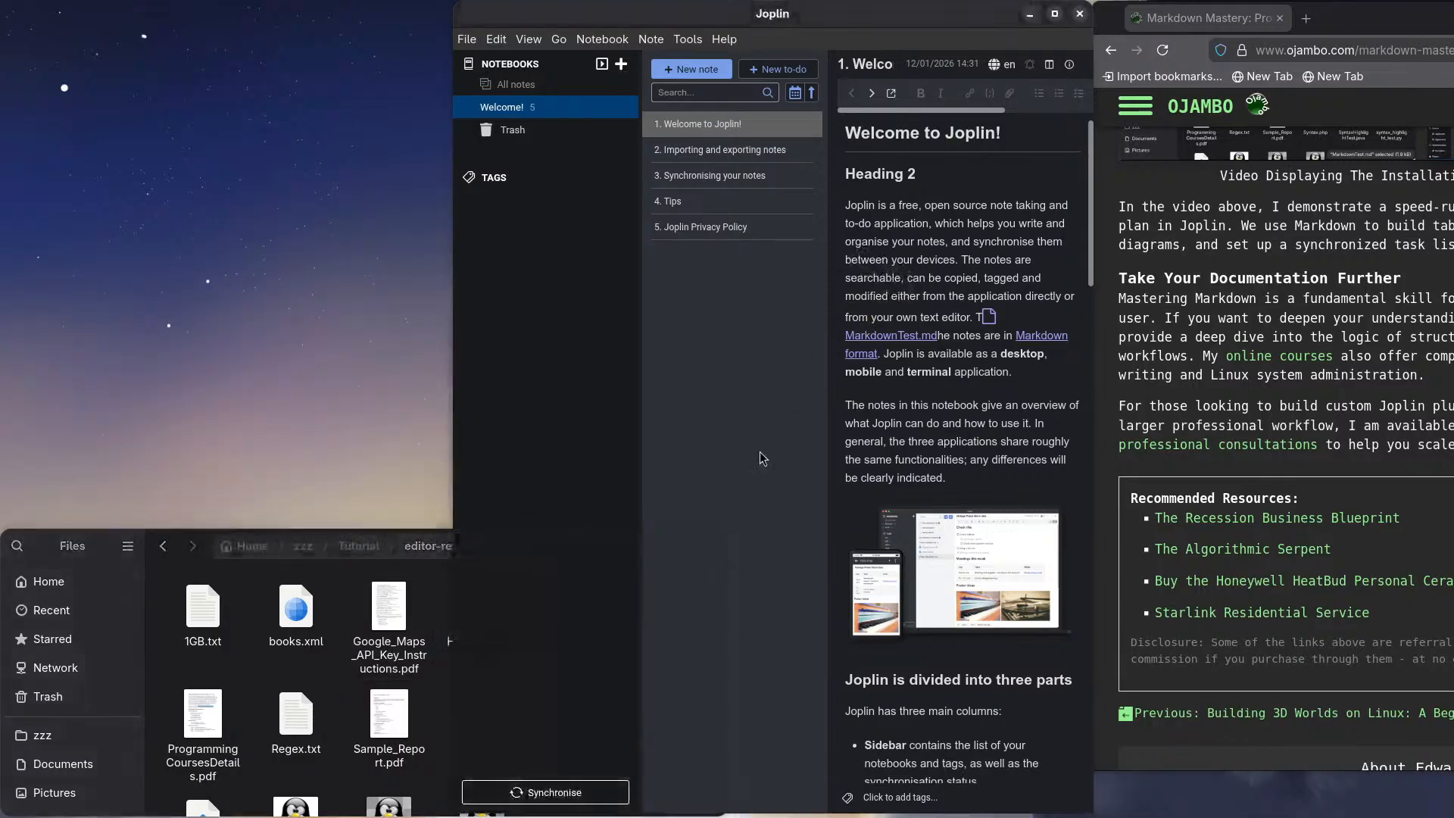
{"action": "left_click", "coordinate": [311, 665]}
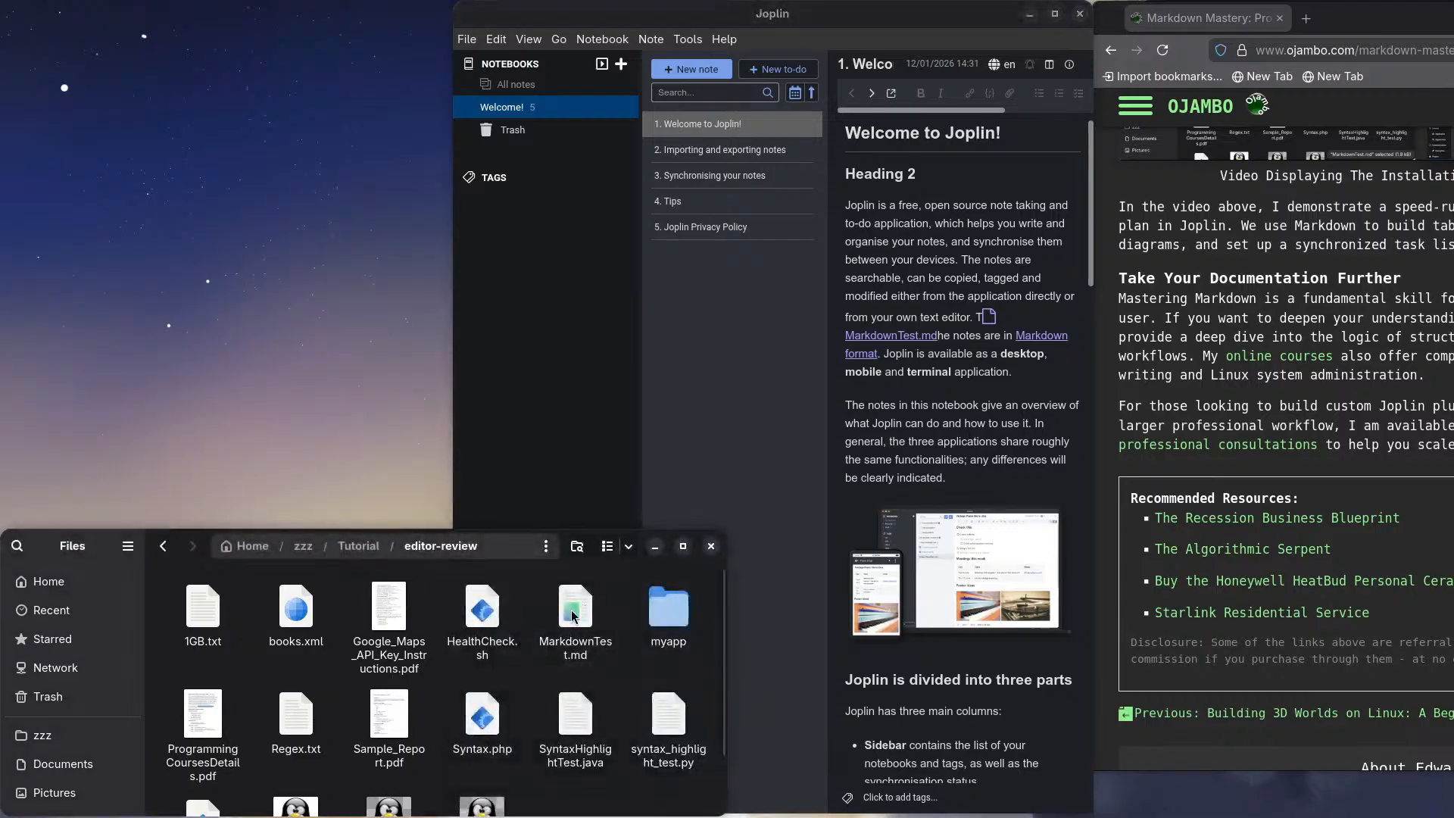
{"action": "left_click_drag", "start_coordinate": [573, 613], "coordinate": [531, 302]}
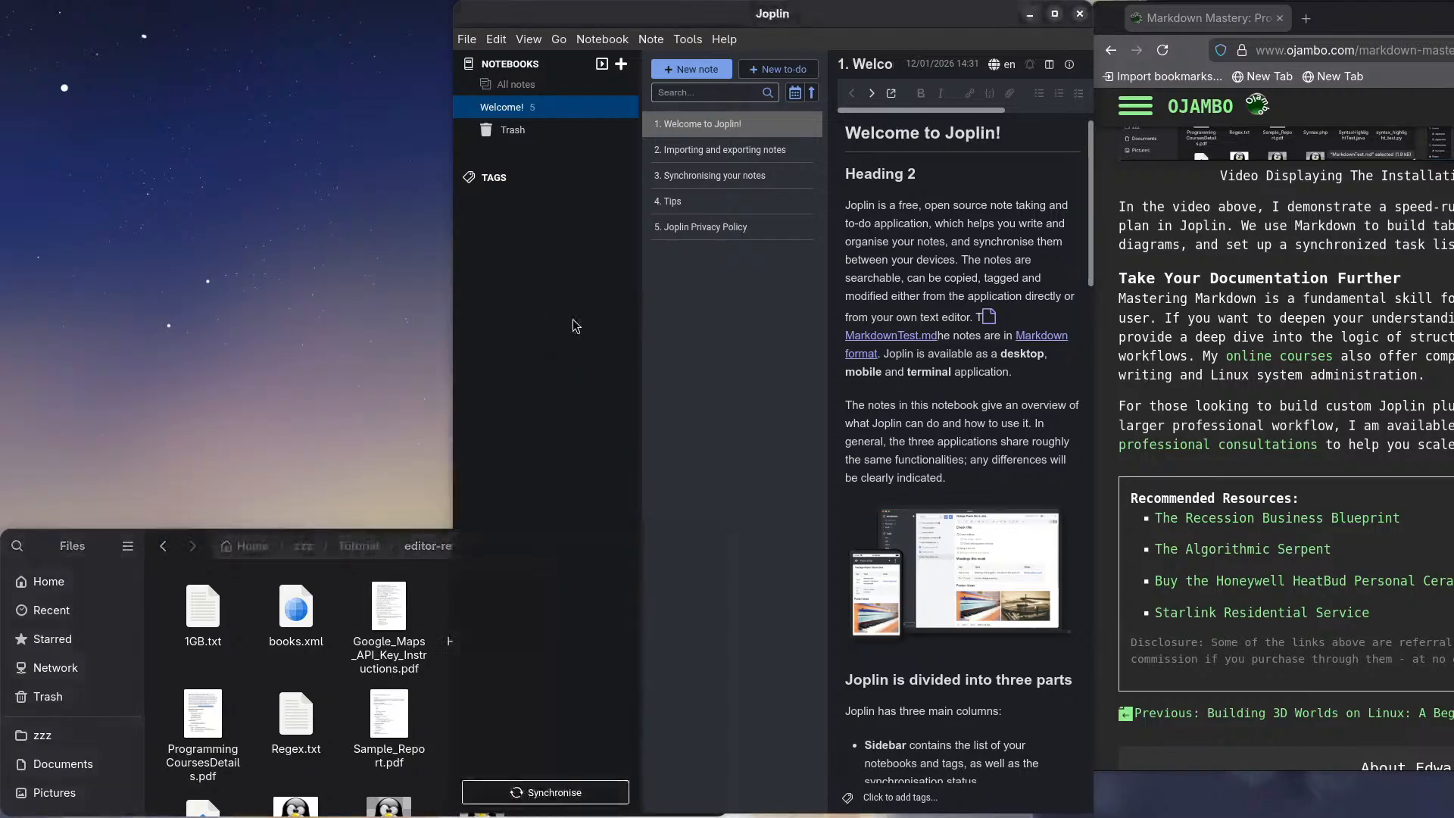
{"action": "left_click", "coordinate": [298, 680]}
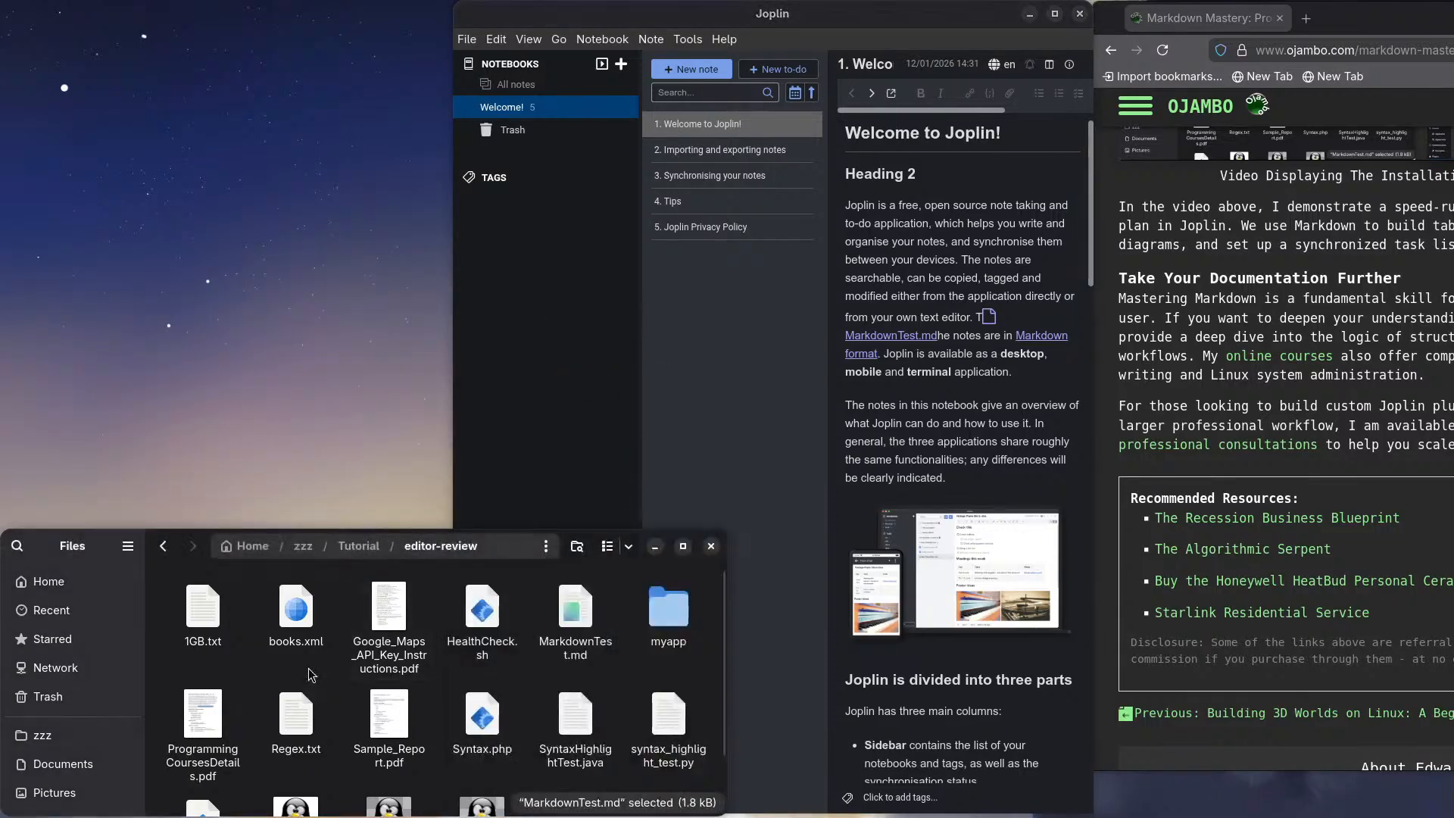
{"action": "left_click_drag", "start_coordinate": [585, 618], "coordinate": [772, 38]}
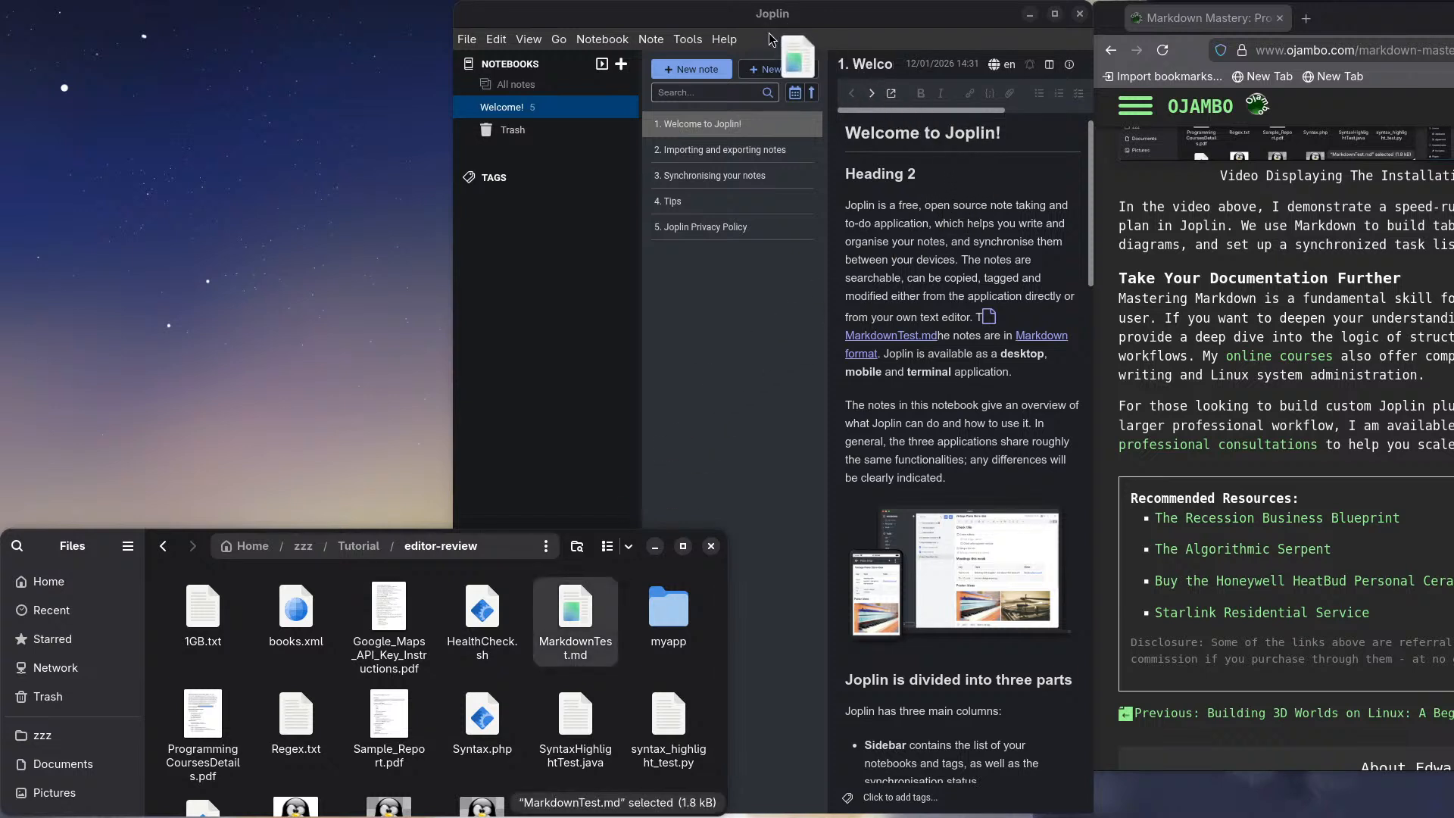
Step: Import MarkdownTest.md from zzz/Tutorial/editor-review into the Welcome! notebook using the MD - Markdown (File) format
{"action": "left_click", "coordinate": [466, 39]}
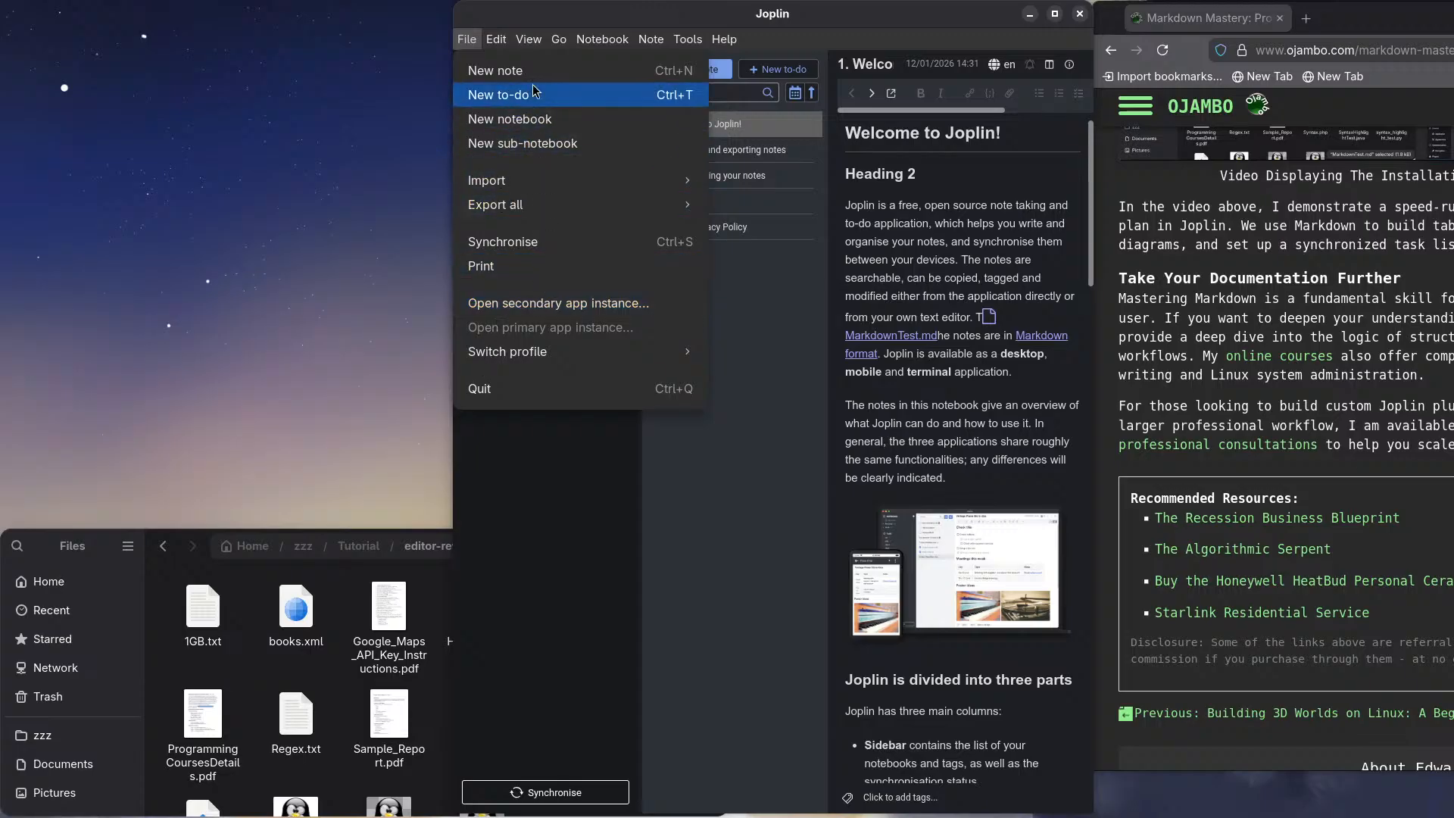
{"action": "mouse_move", "coordinate": [543, 201]}
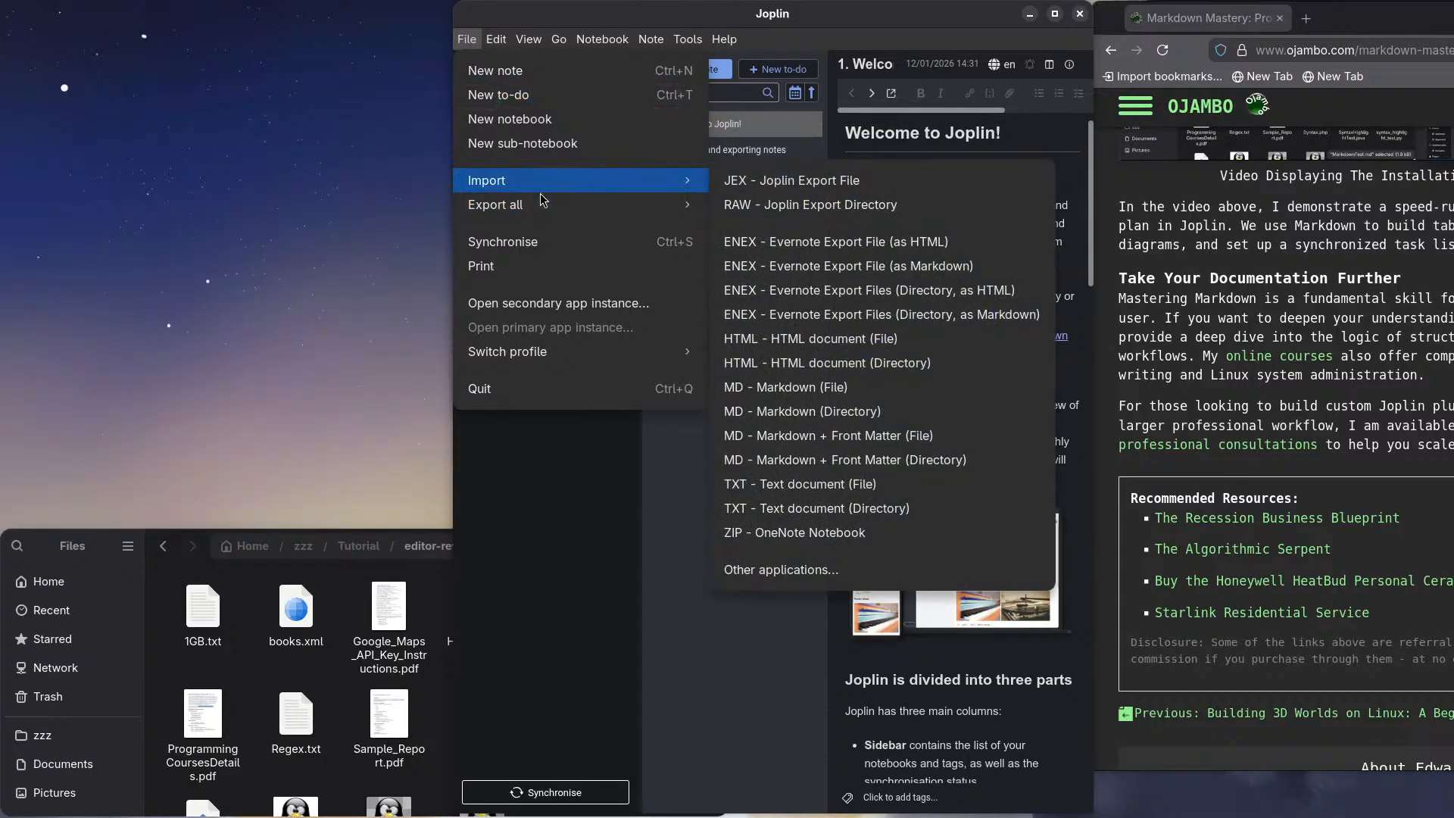
{"action": "left_click", "coordinate": [864, 392]}
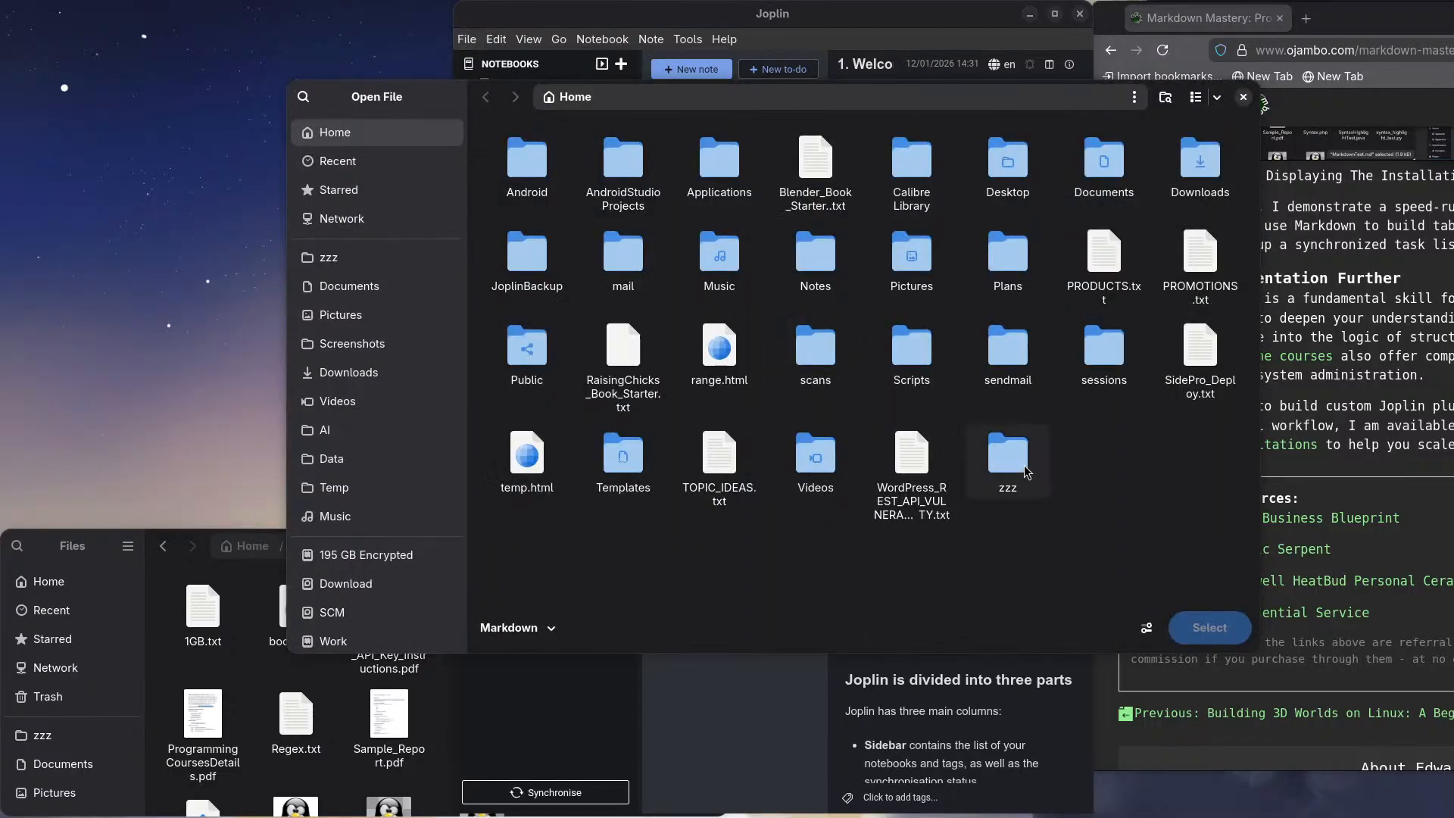
{"action": "double_click", "coordinate": [1025, 470]}
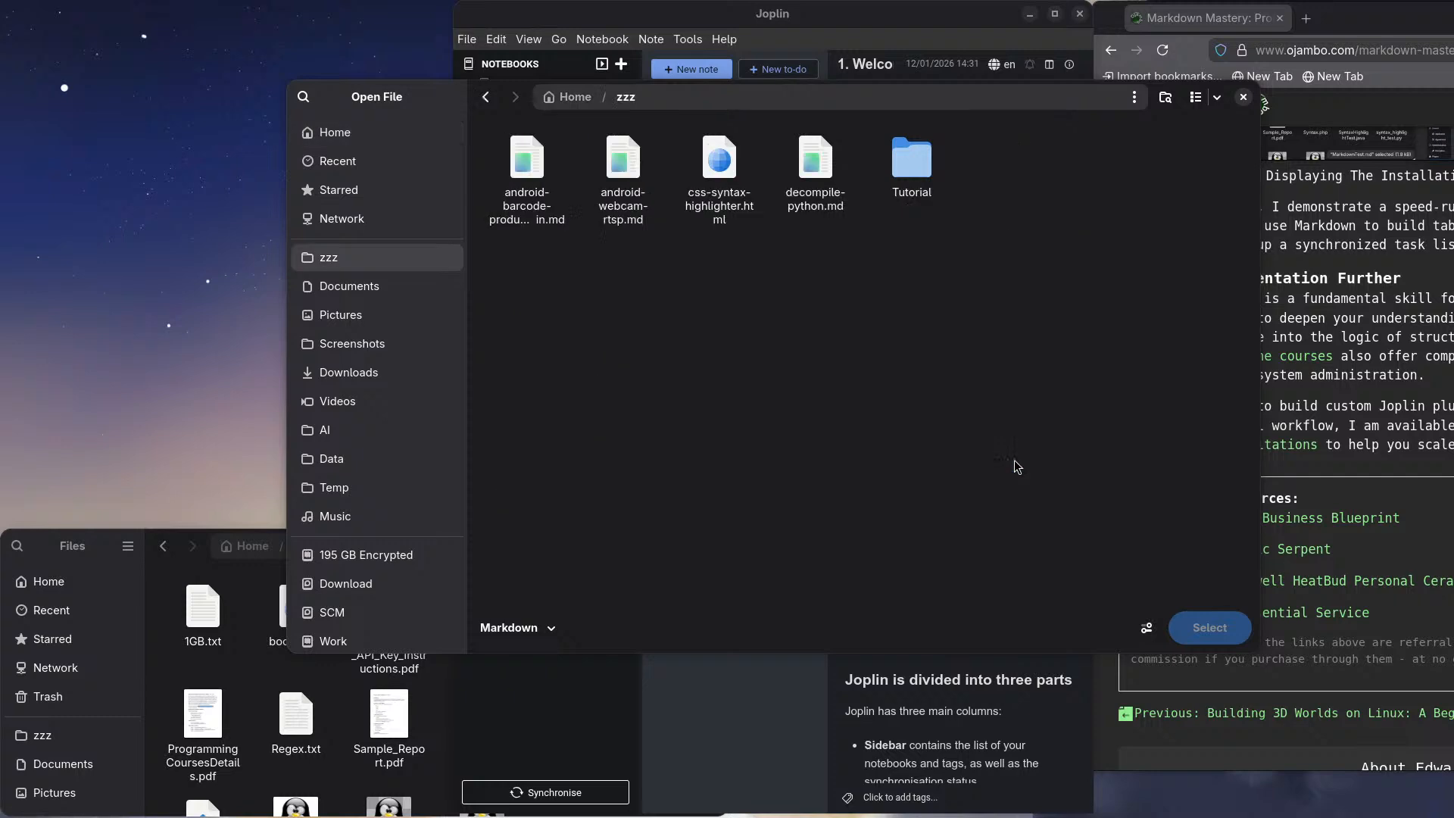
{"action": "double_click", "coordinate": [902, 169]}
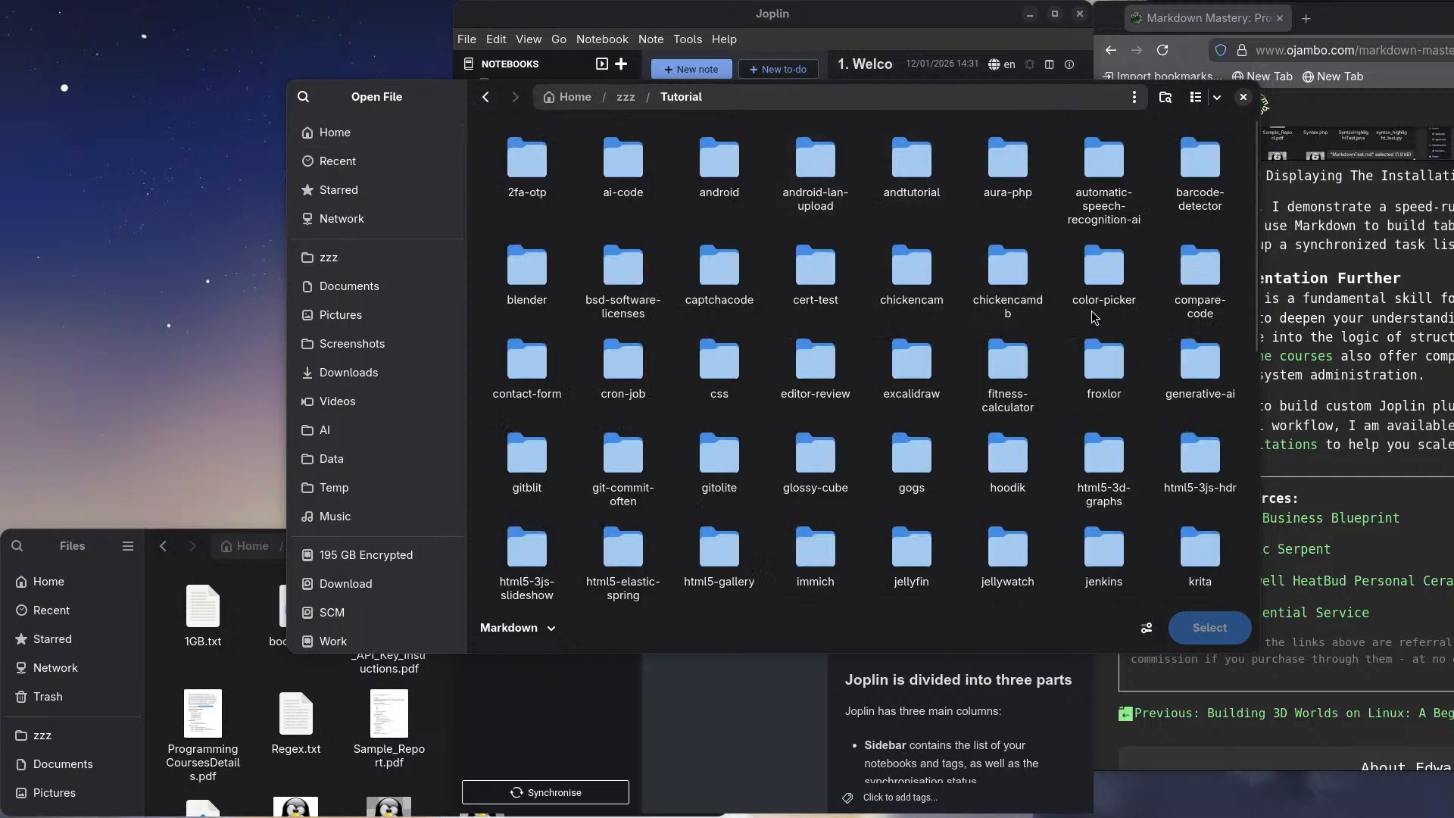
{"action": "double_click", "coordinate": [816, 362]}
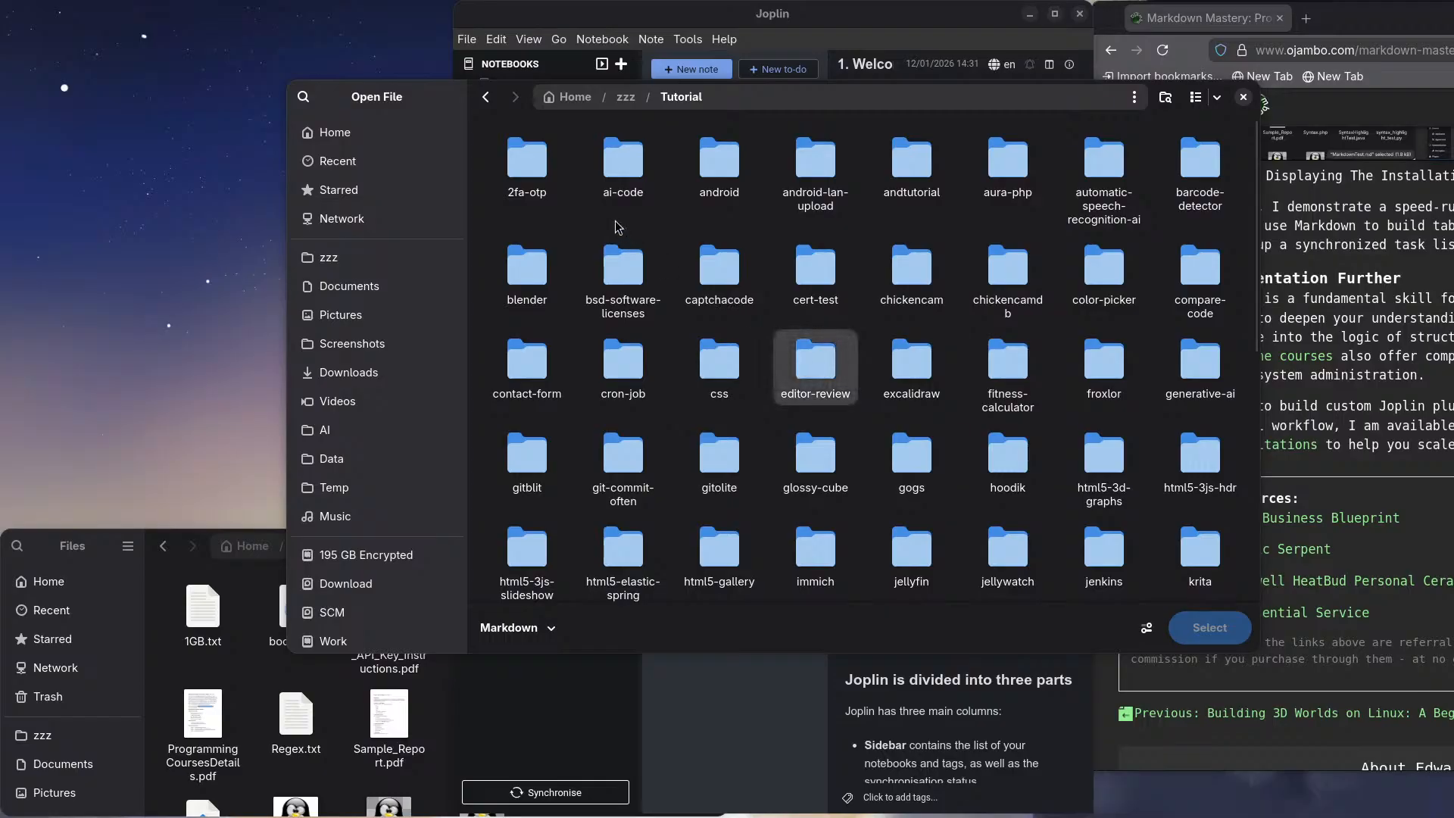
{"action": "left_click", "coordinate": [620, 158]}
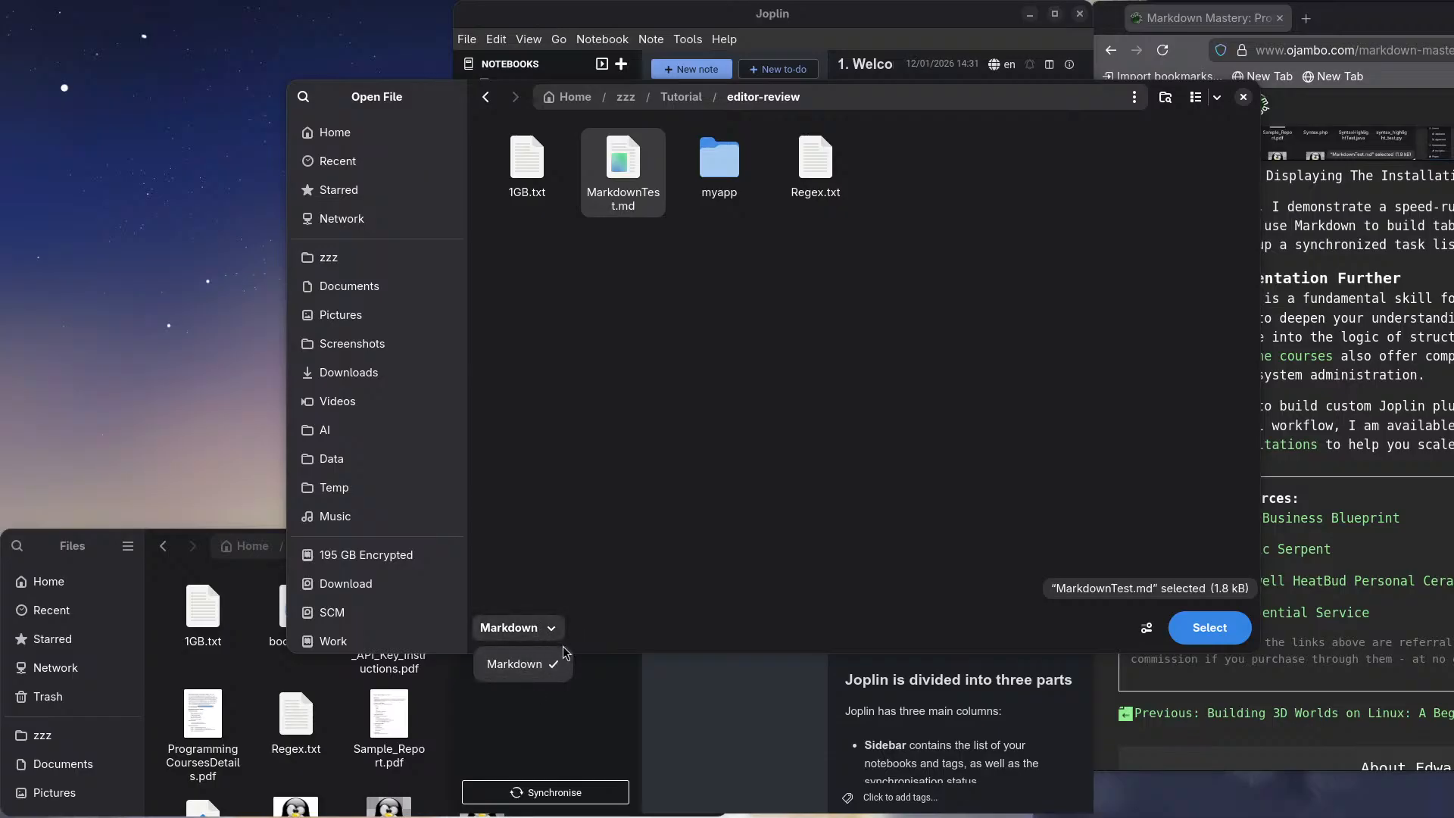
{"action": "left_click", "coordinate": [1209, 628]}
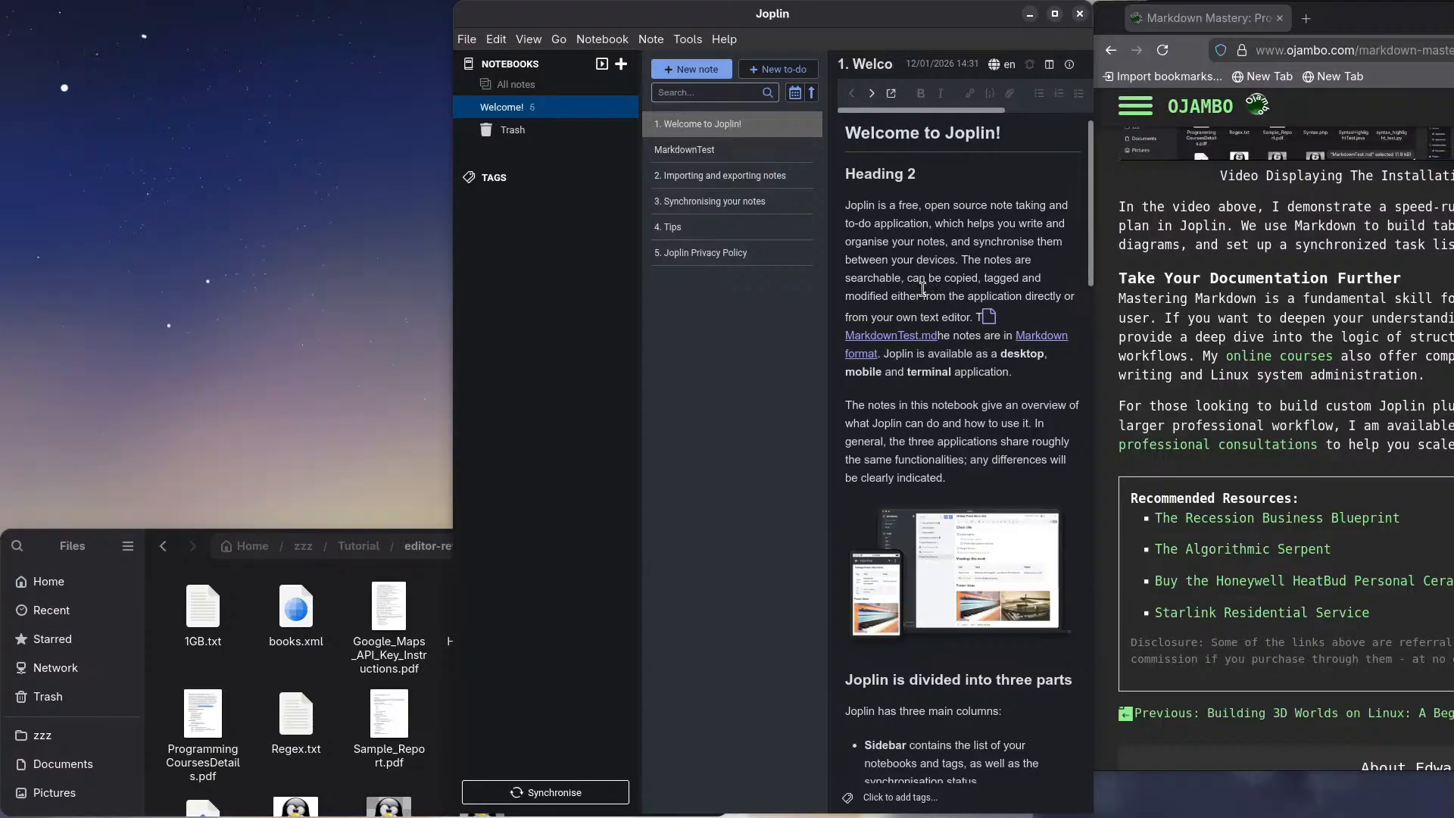
Step: Open the imported MarkdownTest note, inspect its front matter title, and compare it with the Welcome to Joplin! note
{"action": "left_click", "coordinate": [696, 153]}
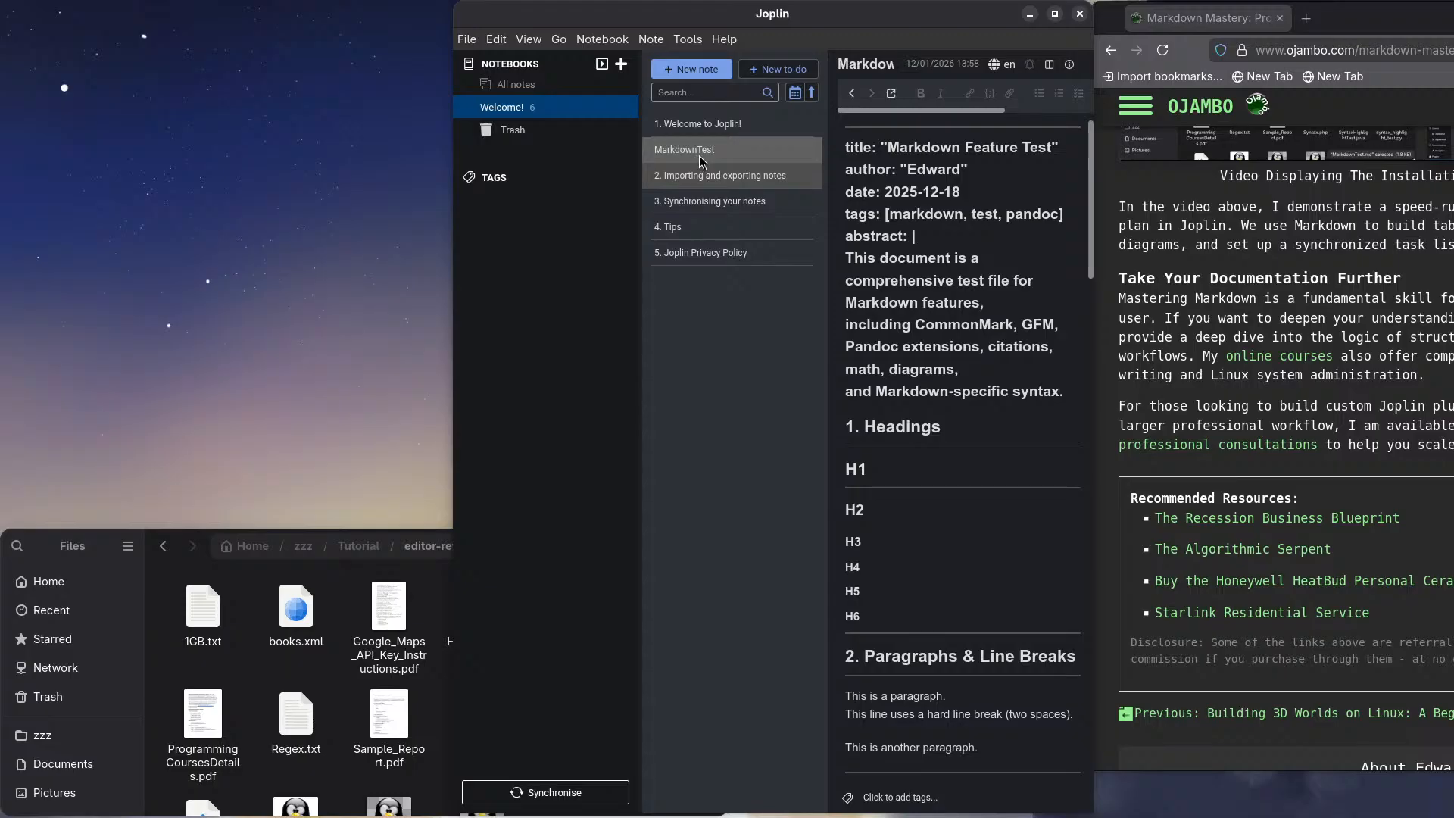
{"action": "left_click", "coordinate": [253, 685]}
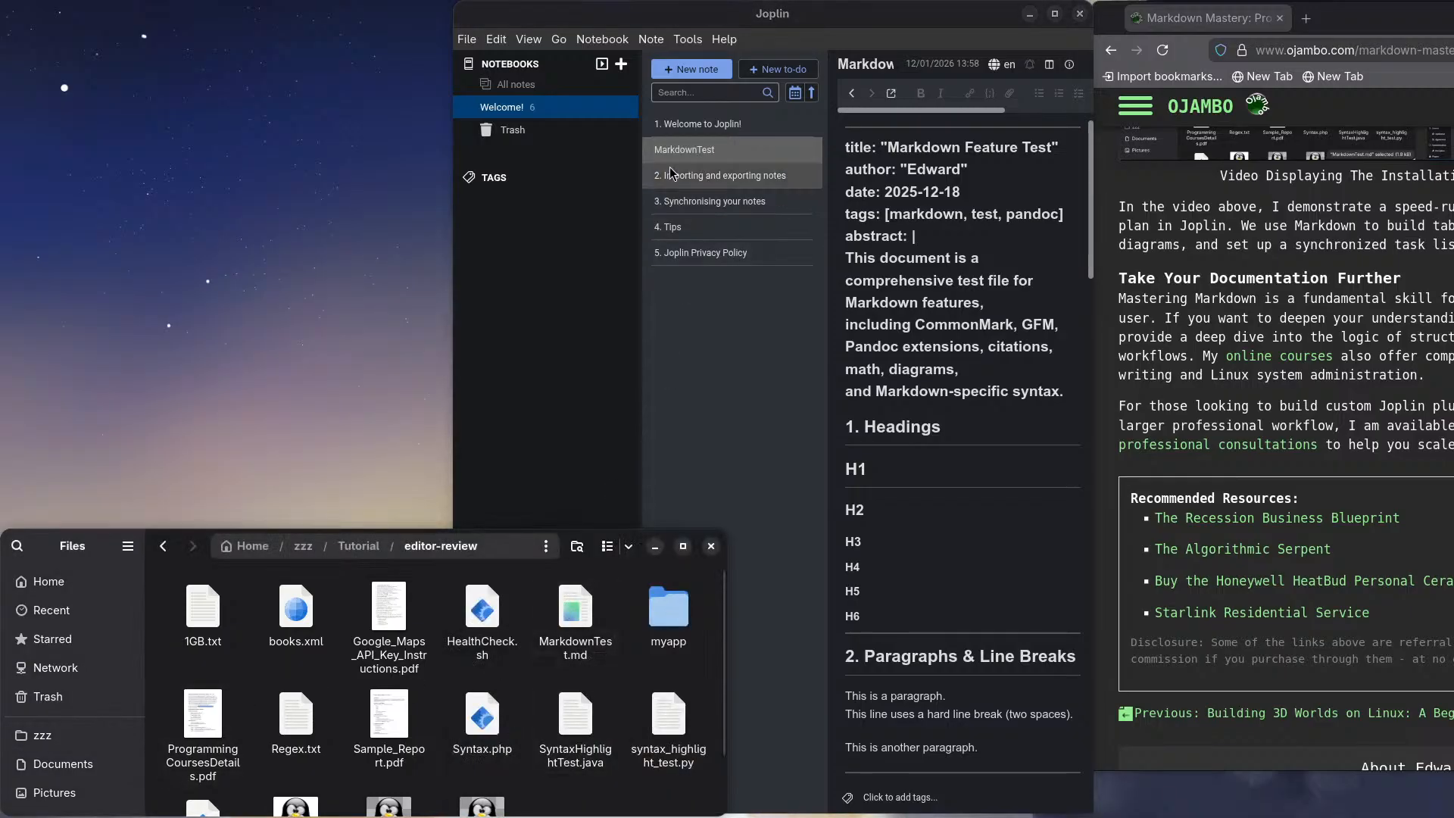
{"action": "left_click", "coordinate": [966, 318]}
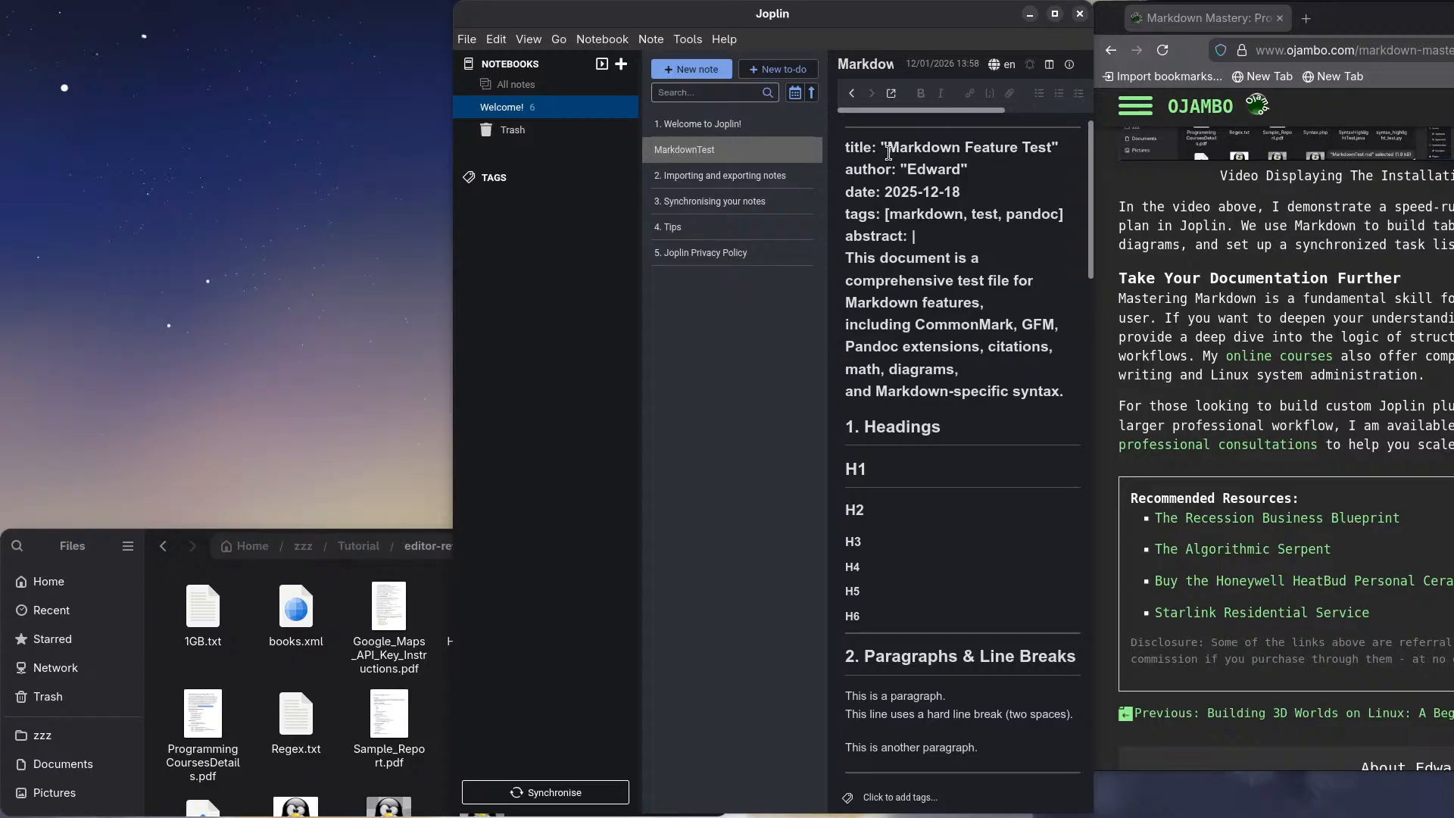
{"action": "left_click_drag", "start_coordinate": [889, 153], "coordinate": [1048, 153]}
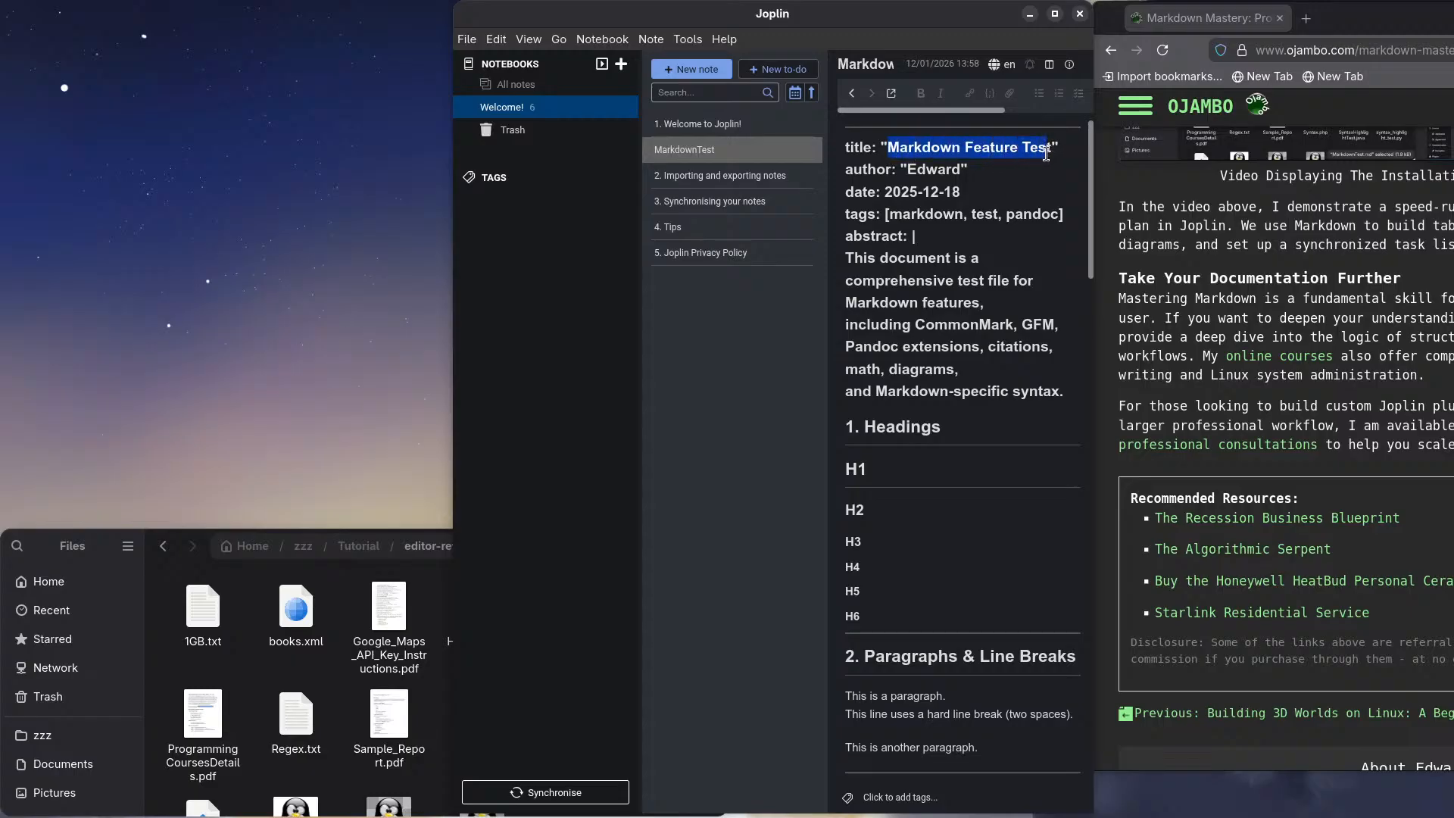
{"action": "left_click", "coordinate": [724, 130]}
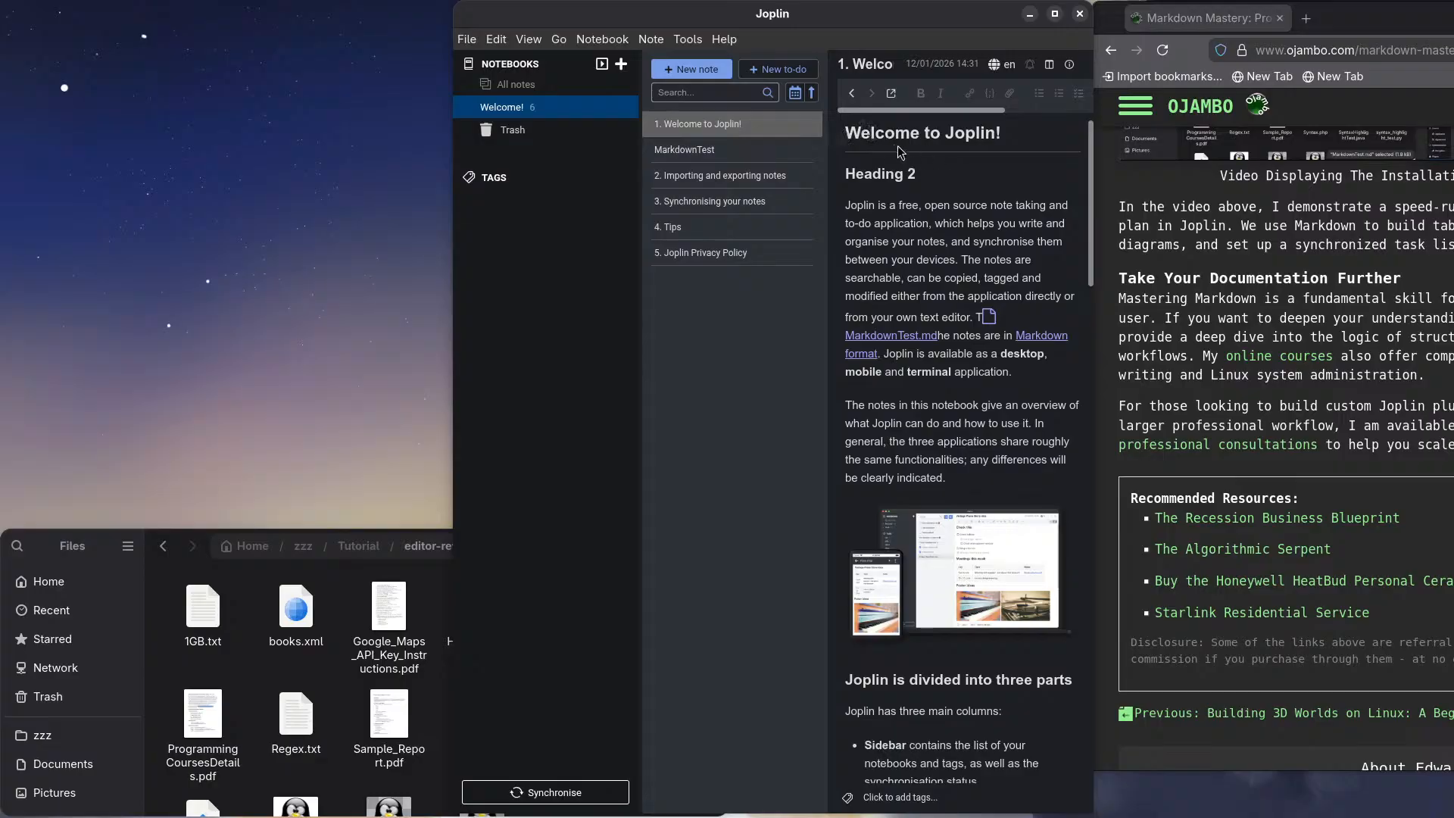
Step: Open the MarkdownTest note and examine how its headings, paragraphs, line breaks, emphasis styles and highlight render
{"action": "left_click", "coordinate": [733, 156]}
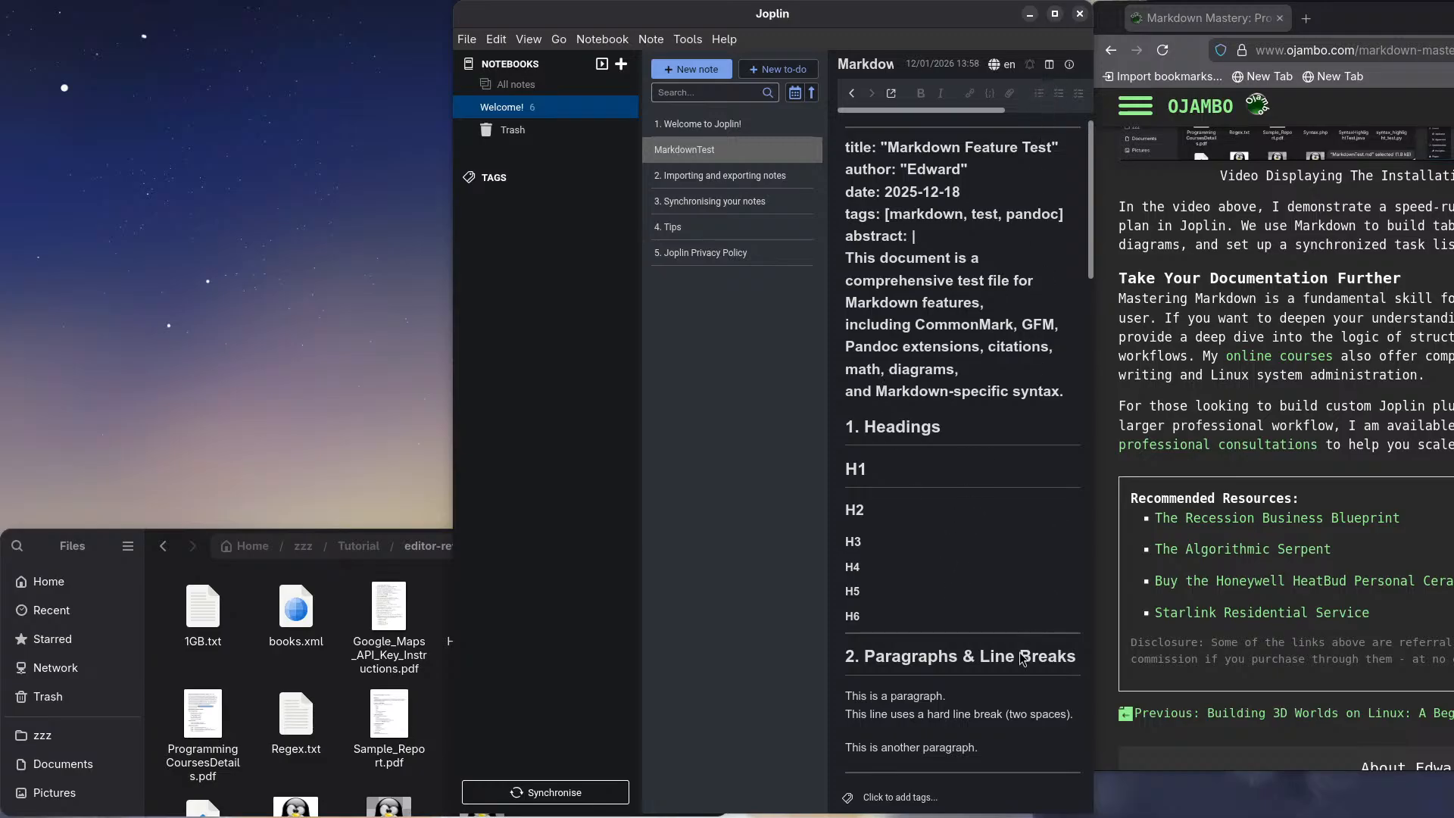
{"action": "scroll", "coordinate": [1019, 477], "scroll_direction": "down", "scroll_amount": 5}
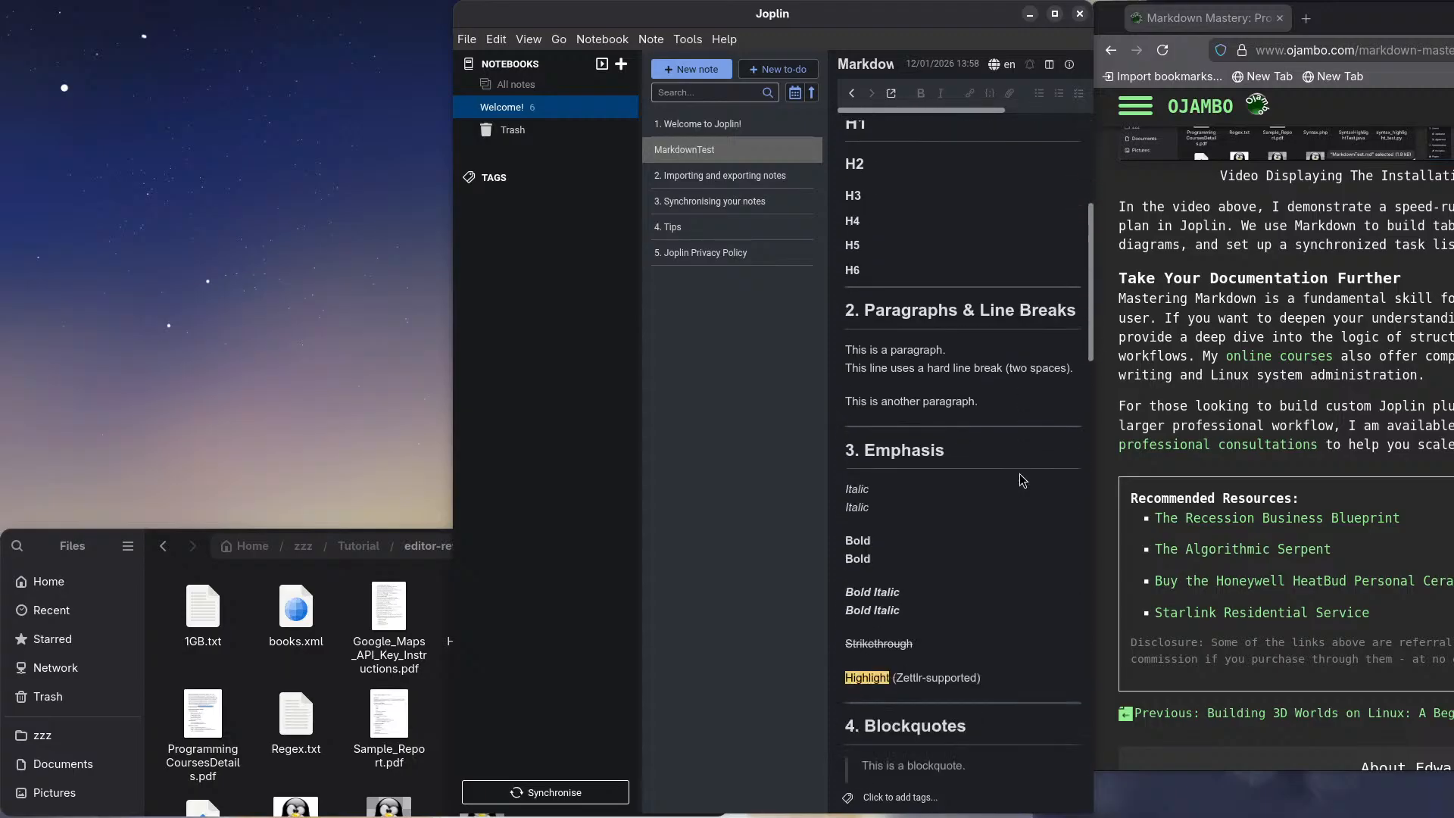
{"action": "scroll", "coordinate": [958, 545], "scroll_direction": "down", "scroll_amount": 2}
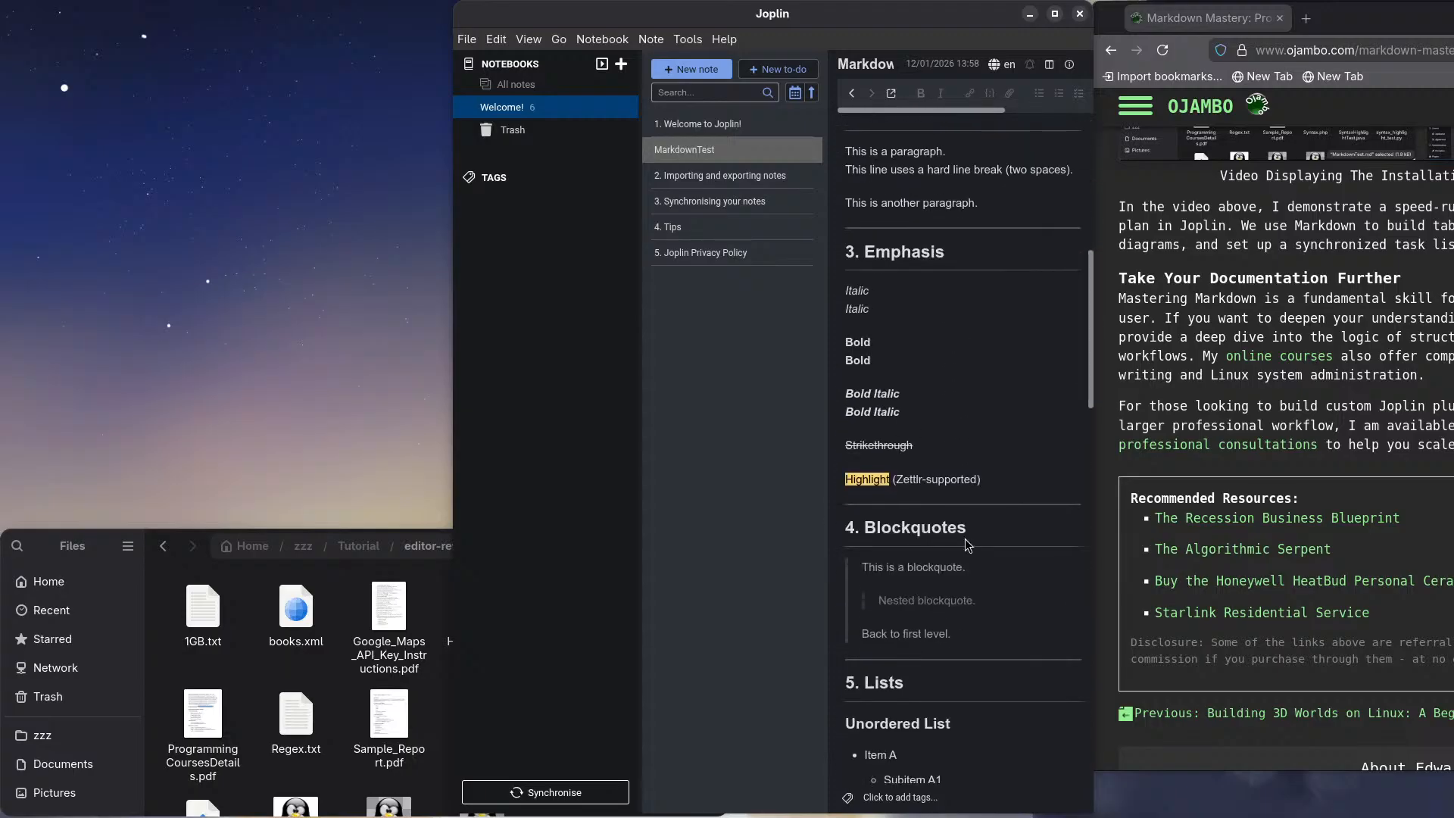
{"action": "scroll", "coordinate": [871, 499], "scroll_direction": "down", "scroll_amount": 1}
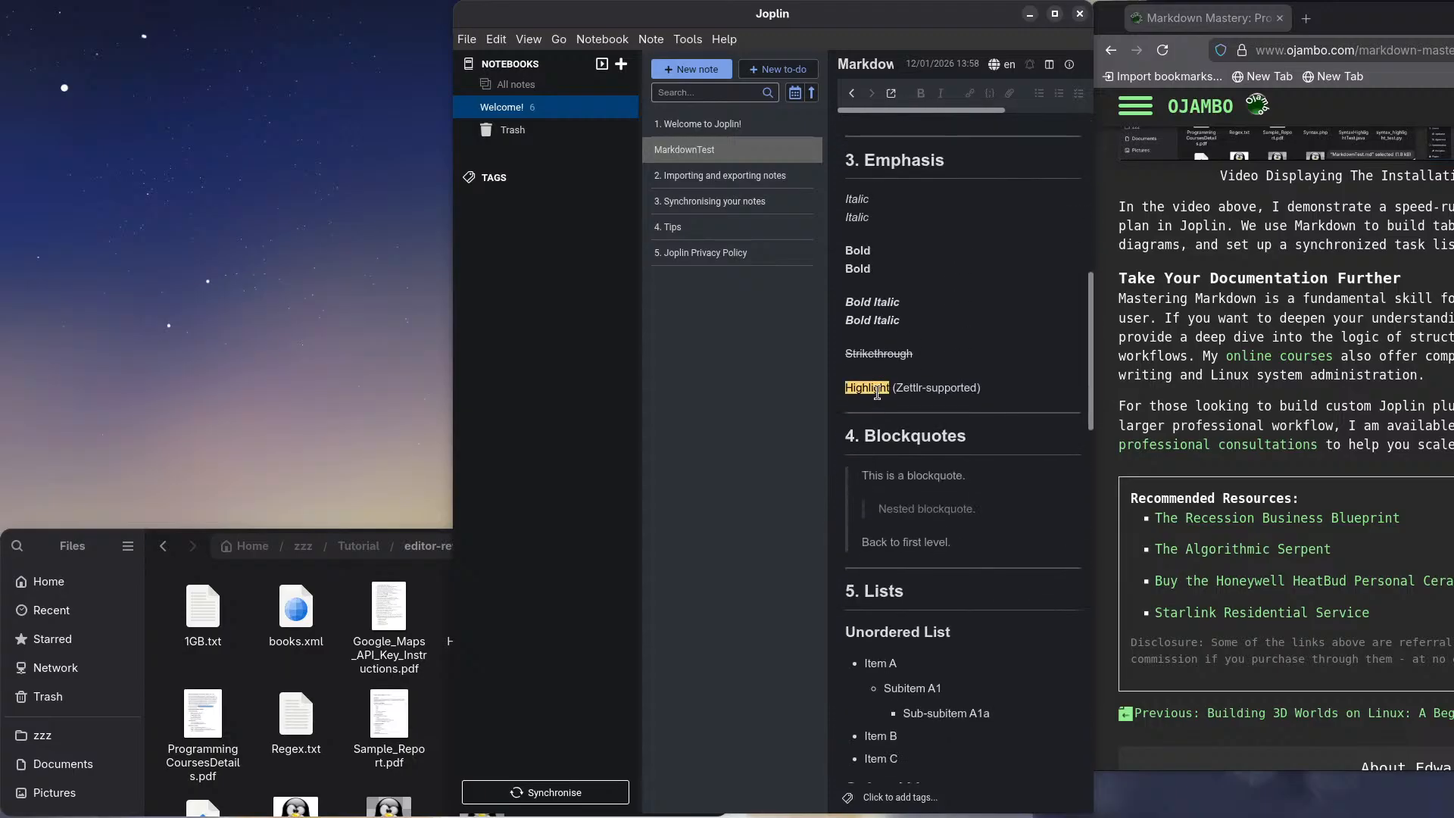
{"action": "scroll", "coordinate": [887, 392], "scroll_direction": "up", "scroll_amount": 6}
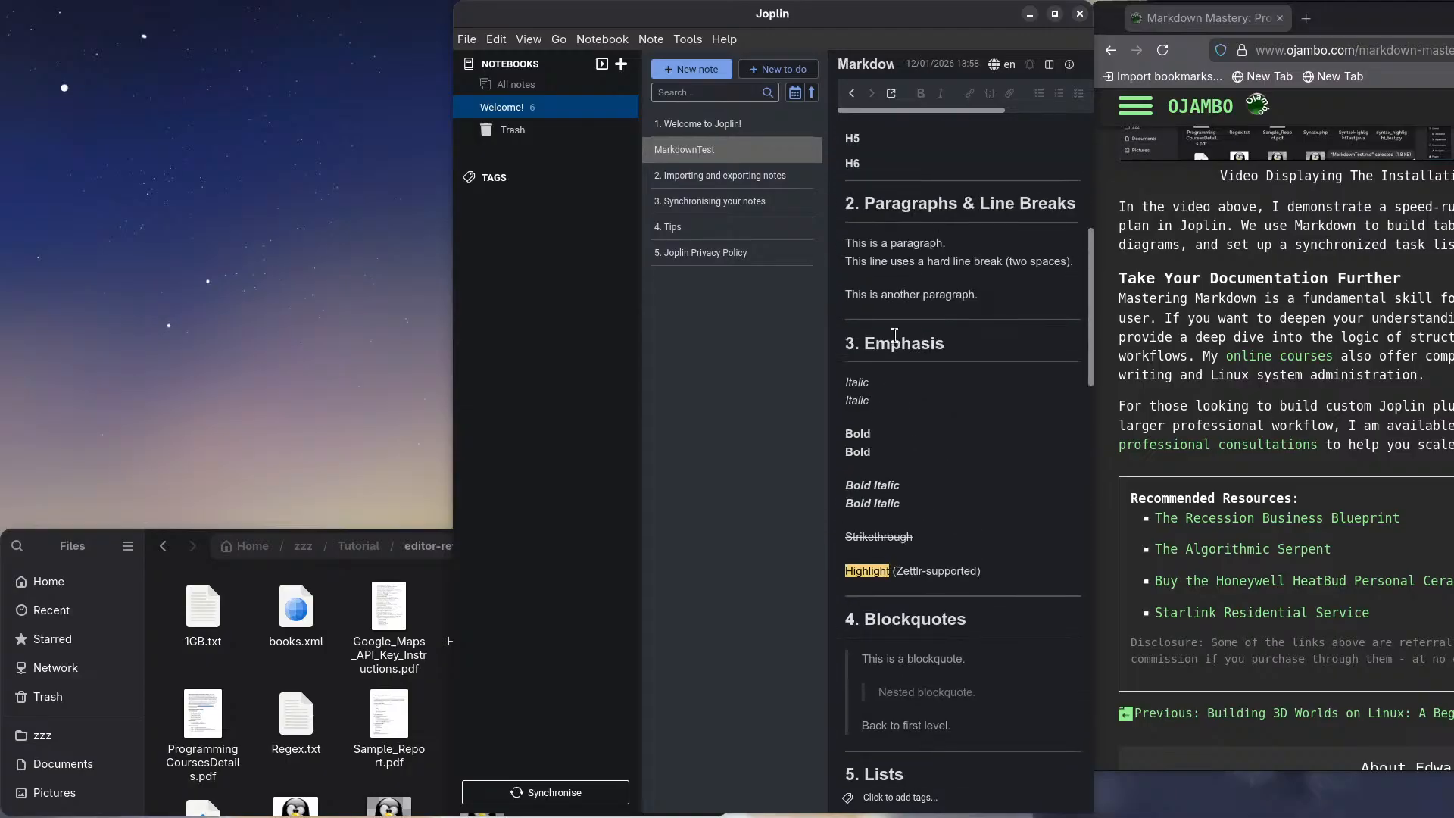
{"action": "scroll", "coordinate": [890, 348], "scroll_direction": "down", "scroll_amount": 1}
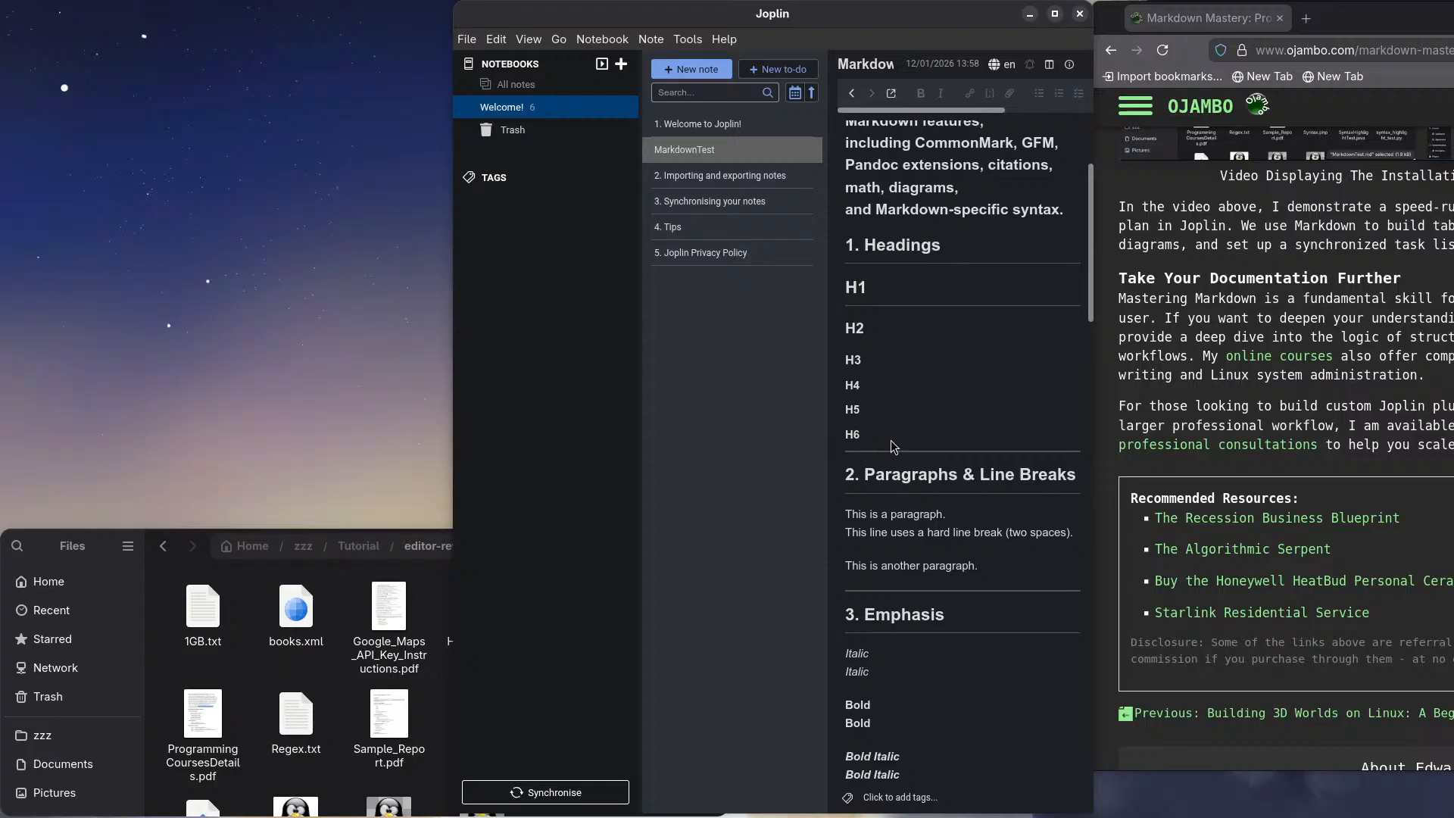
{"action": "scroll", "coordinate": [891, 447], "scroll_direction": "down", "scroll_amount": 1}
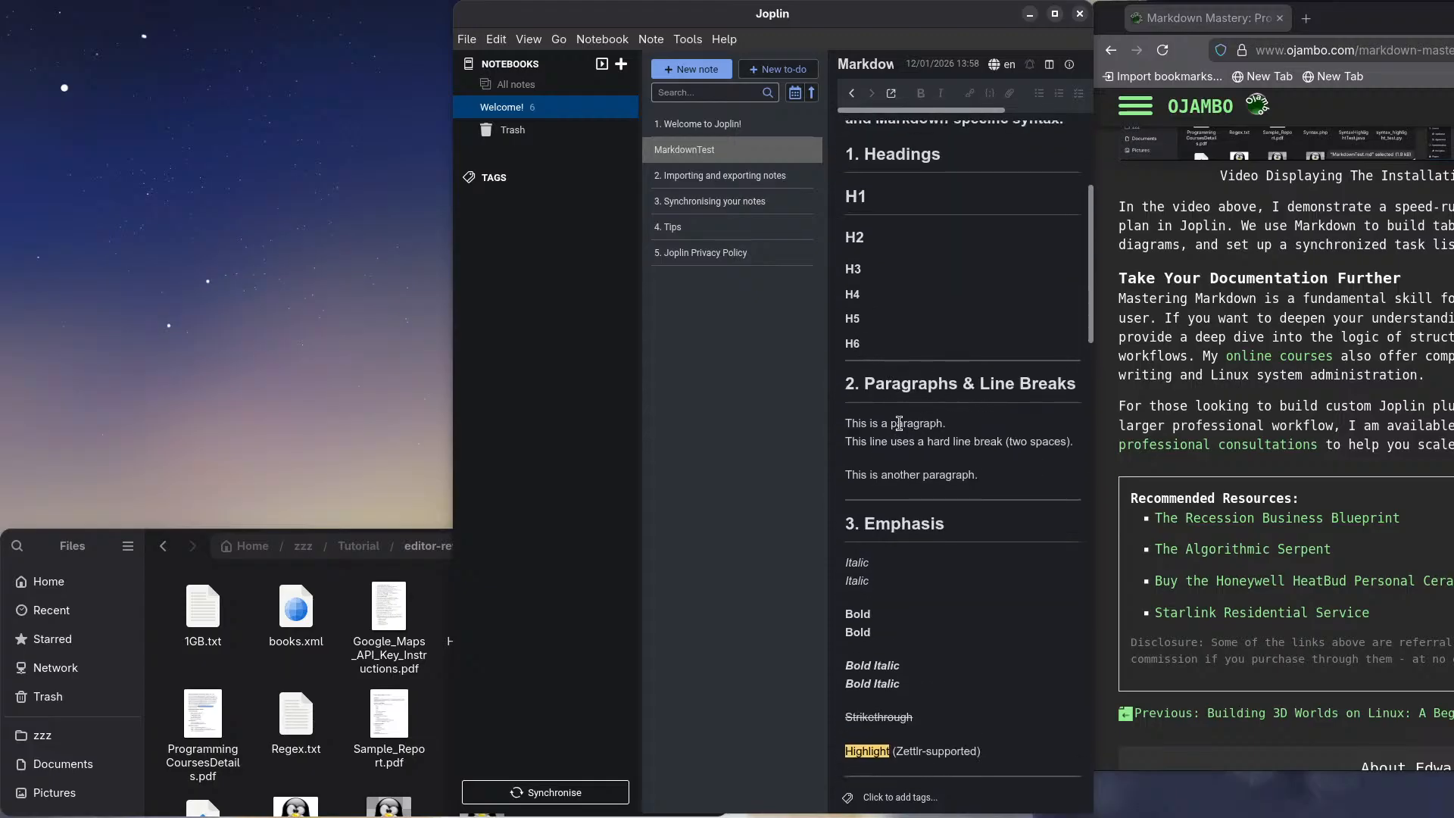
{"action": "scroll", "coordinate": [899, 422], "scroll_direction": "down", "scroll_amount": 1}
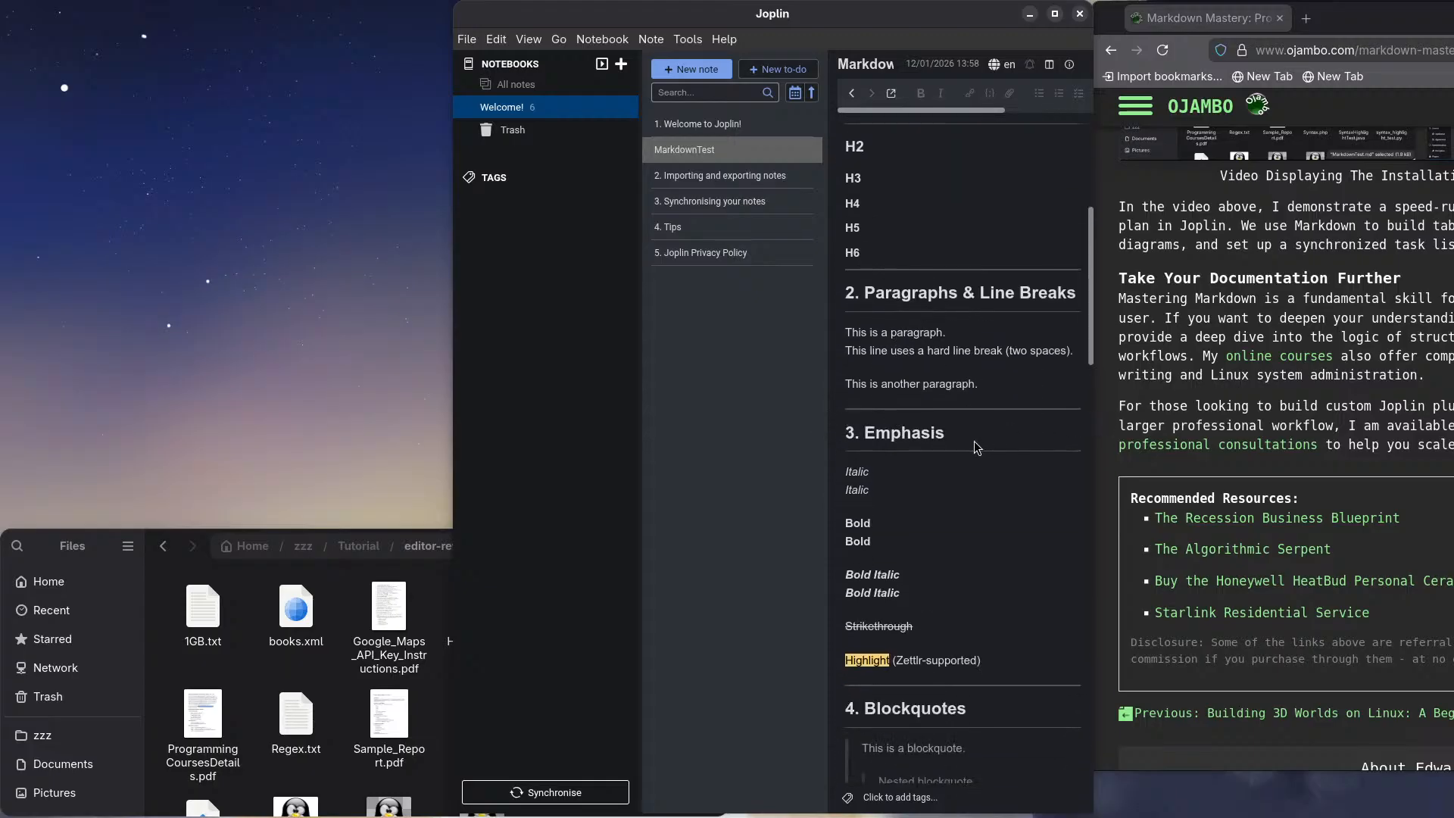
{"action": "scroll", "coordinate": [937, 428], "scroll_direction": "down", "scroll_amount": 1}
{"action": "scroll", "coordinate": [865, 401], "scroll_direction": "down", "scroll_amount": 2}
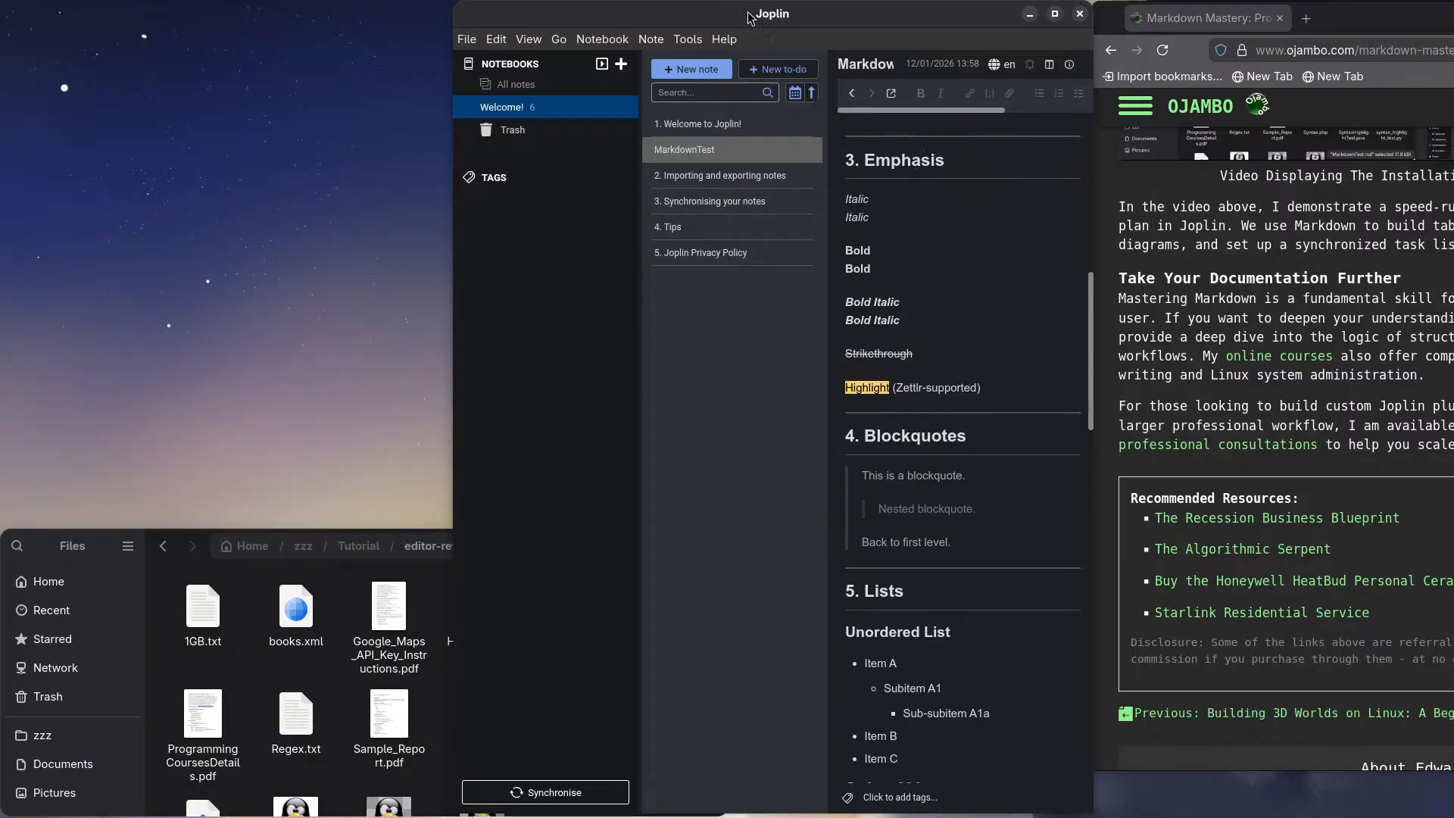
Step: Examine the rendered blockquotes, lists, links, images and code in MarkdownTest, and look through the editor-review folder for image files
{"action": "scroll", "coordinate": [942, 419], "scroll_direction": "down", "scroll_amount": 2}
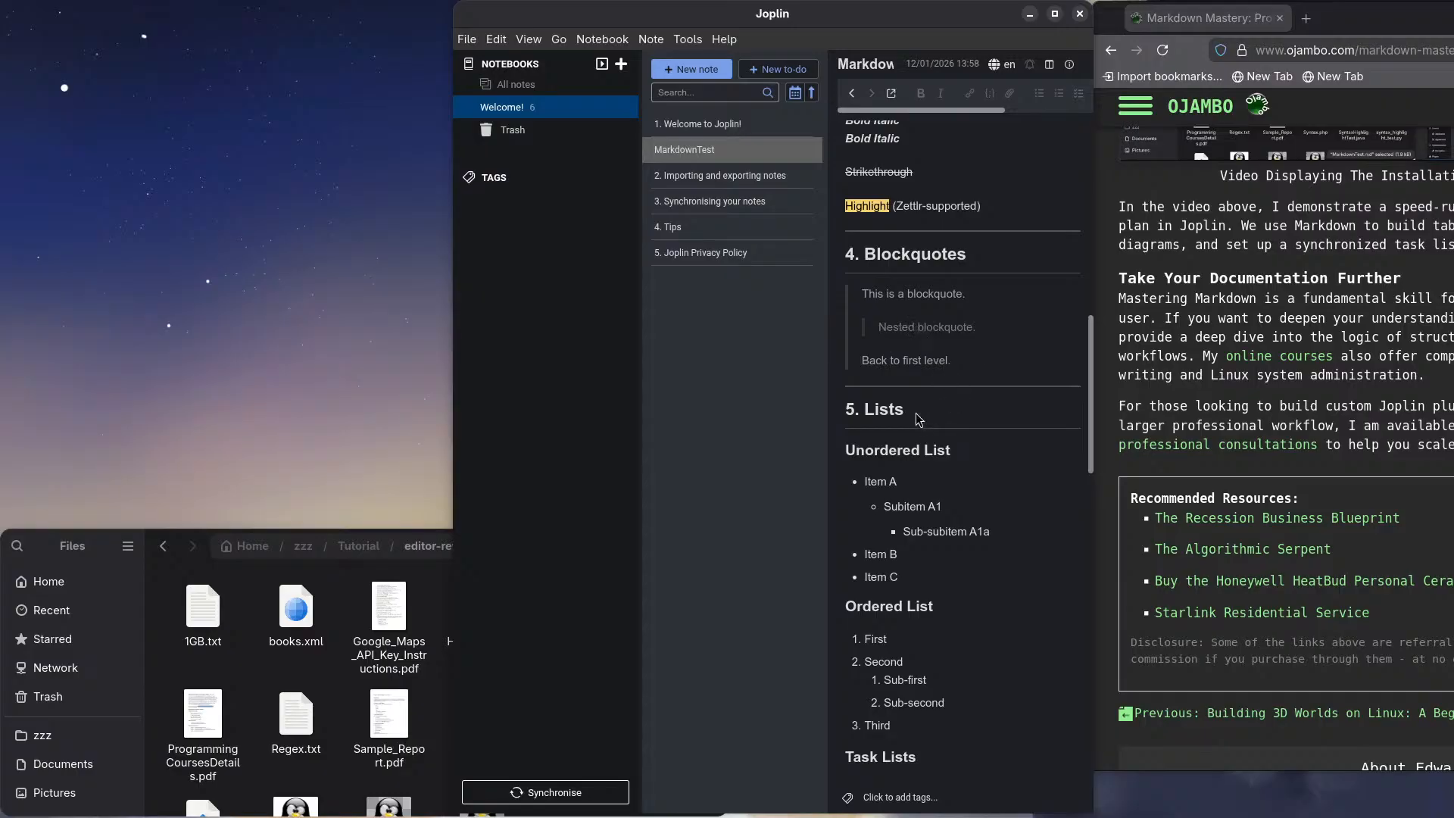
{"action": "scroll", "coordinate": [909, 417], "scroll_direction": "down", "scroll_amount": 2}
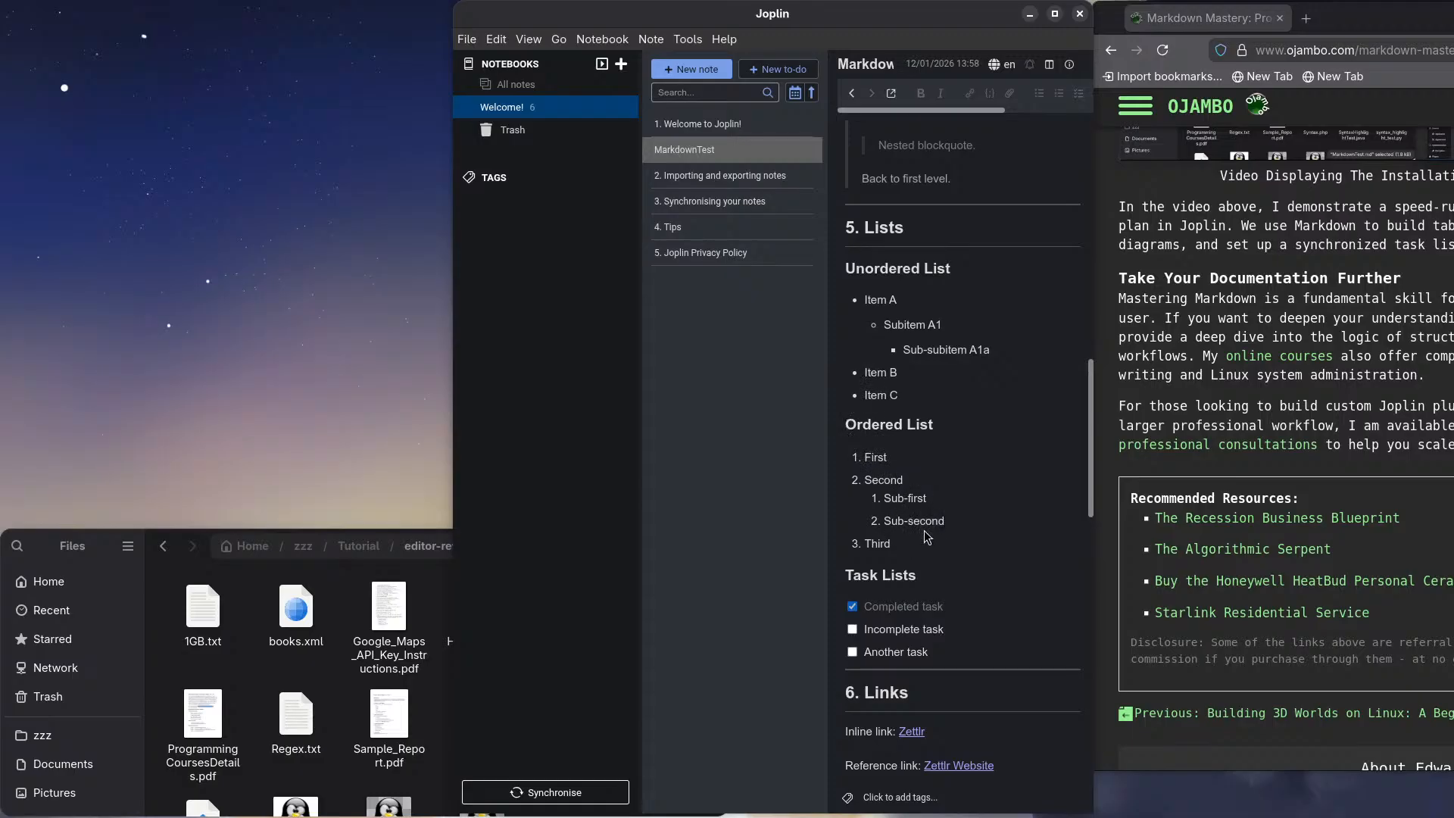
{"action": "scroll", "coordinate": [925, 536], "scroll_direction": "down", "scroll_amount": 3}
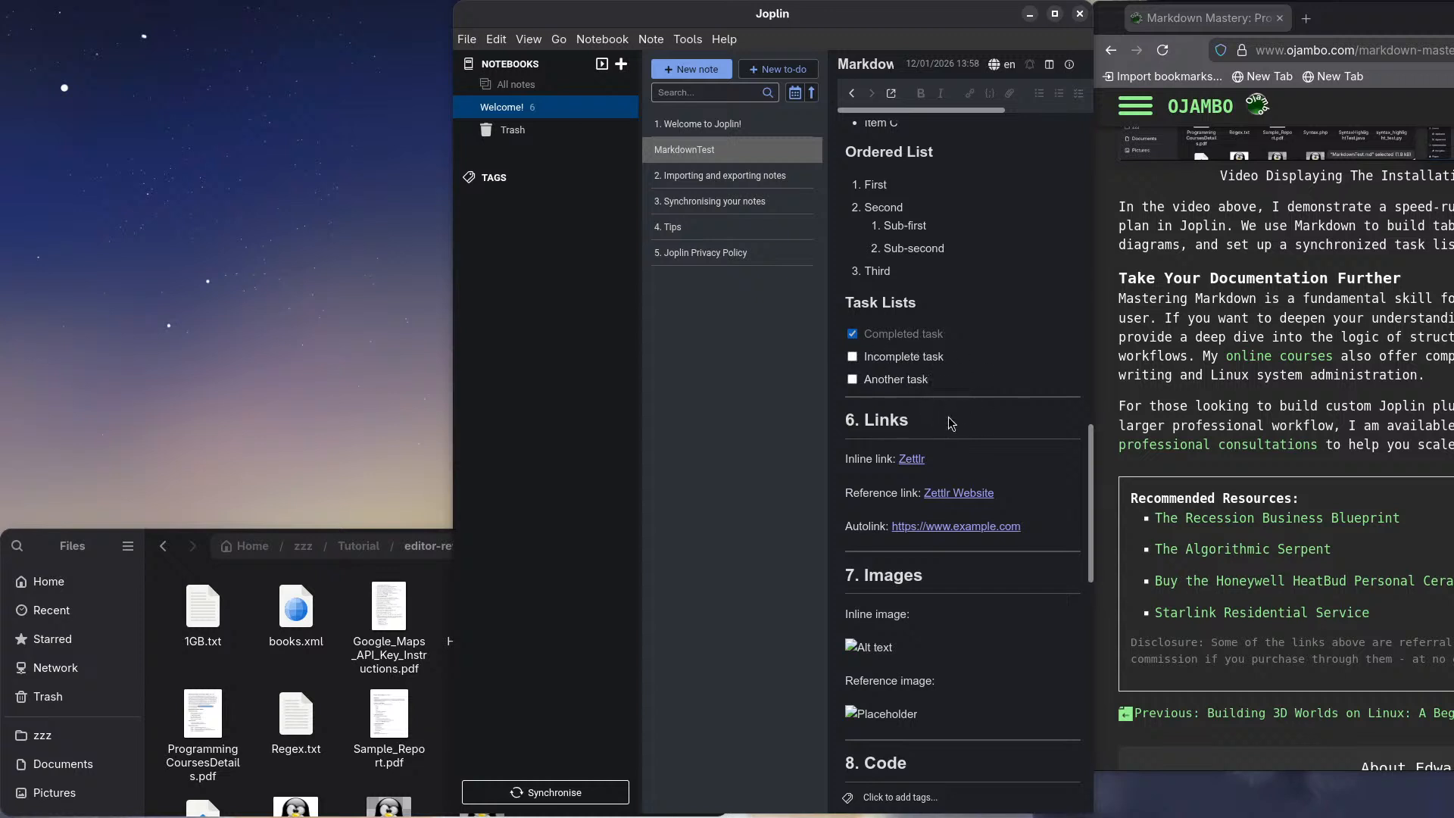
{"action": "scroll", "coordinate": [952, 424], "scroll_direction": "down", "scroll_amount": 3}
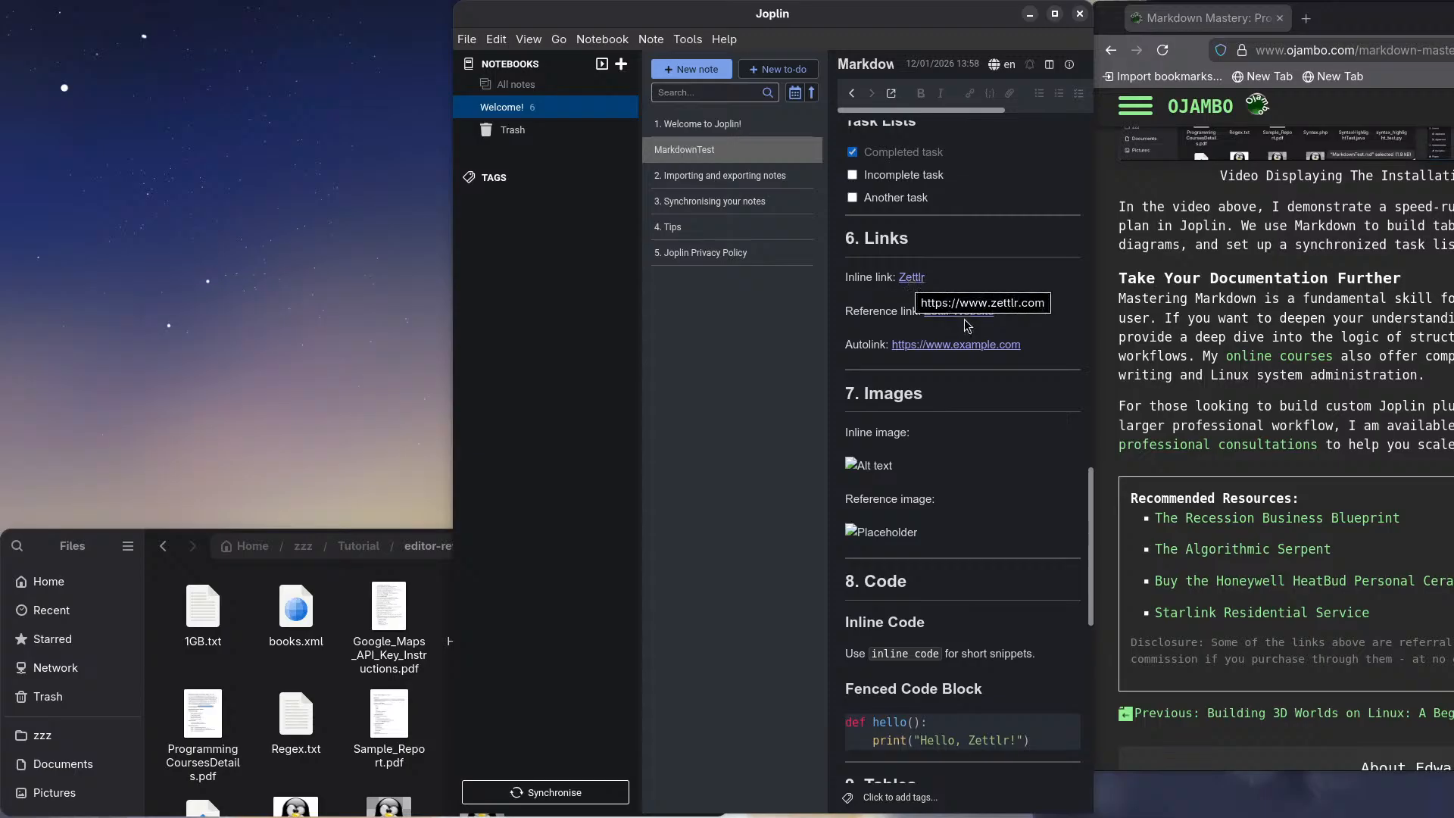
{"action": "scroll", "coordinate": [938, 379], "scroll_direction": "down", "scroll_amount": 2}
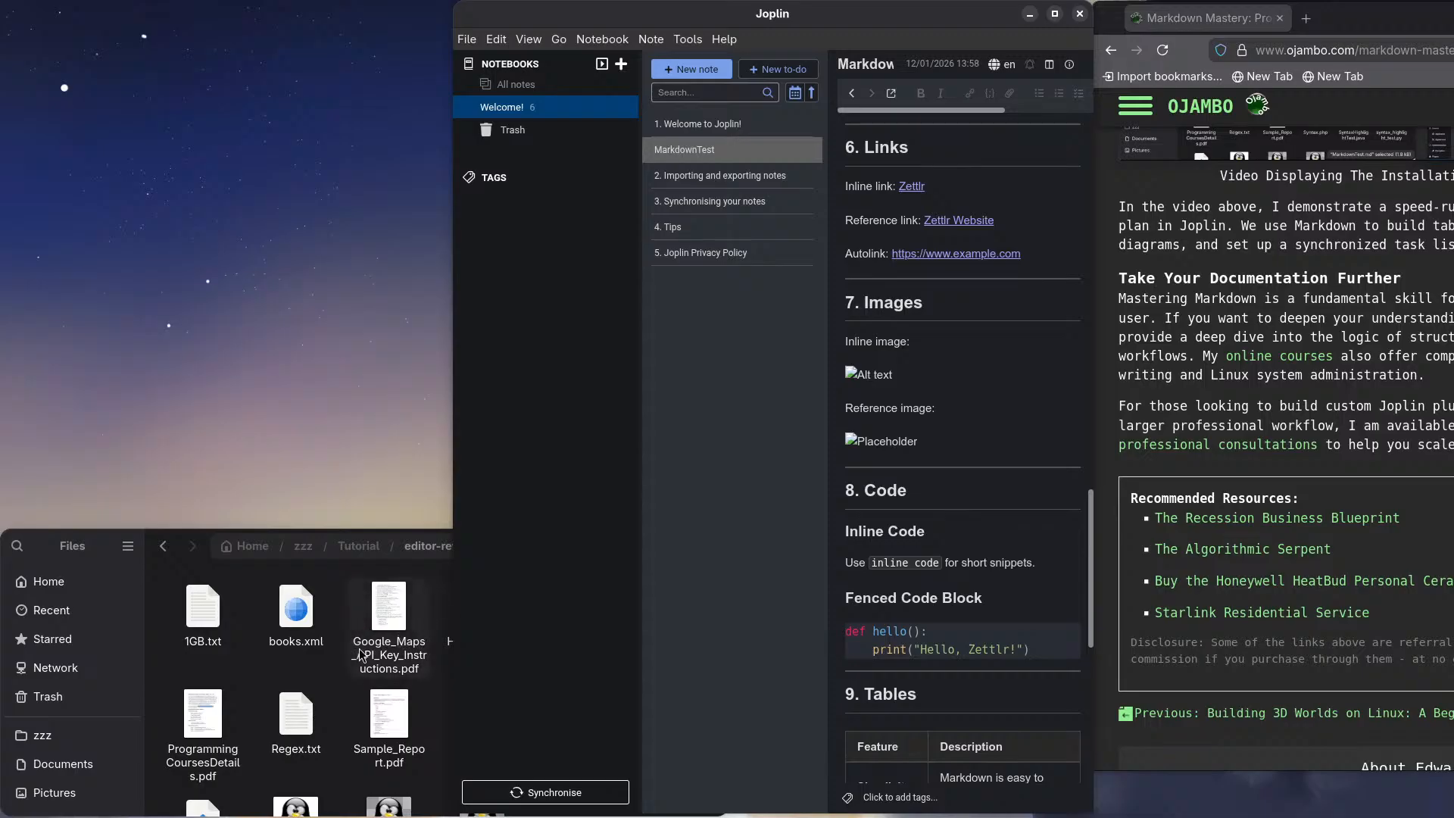
{"action": "scroll", "coordinate": [311, 750], "scroll_direction": "down", "scroll_amount": 1}
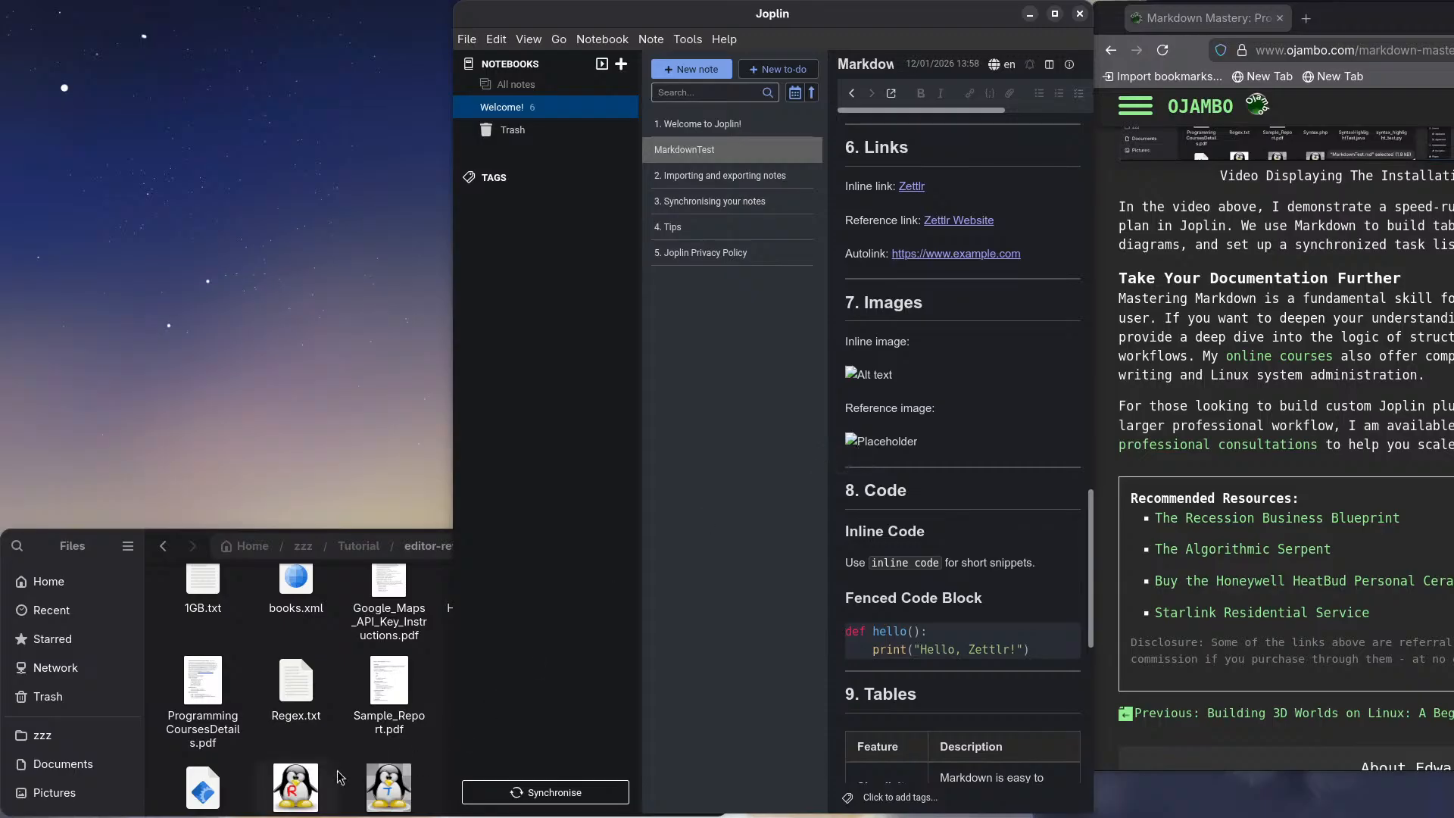
{"action": "scroll", "coordinate": [339, 778], "scroll_direction": "down", "scroll_amount": 1}
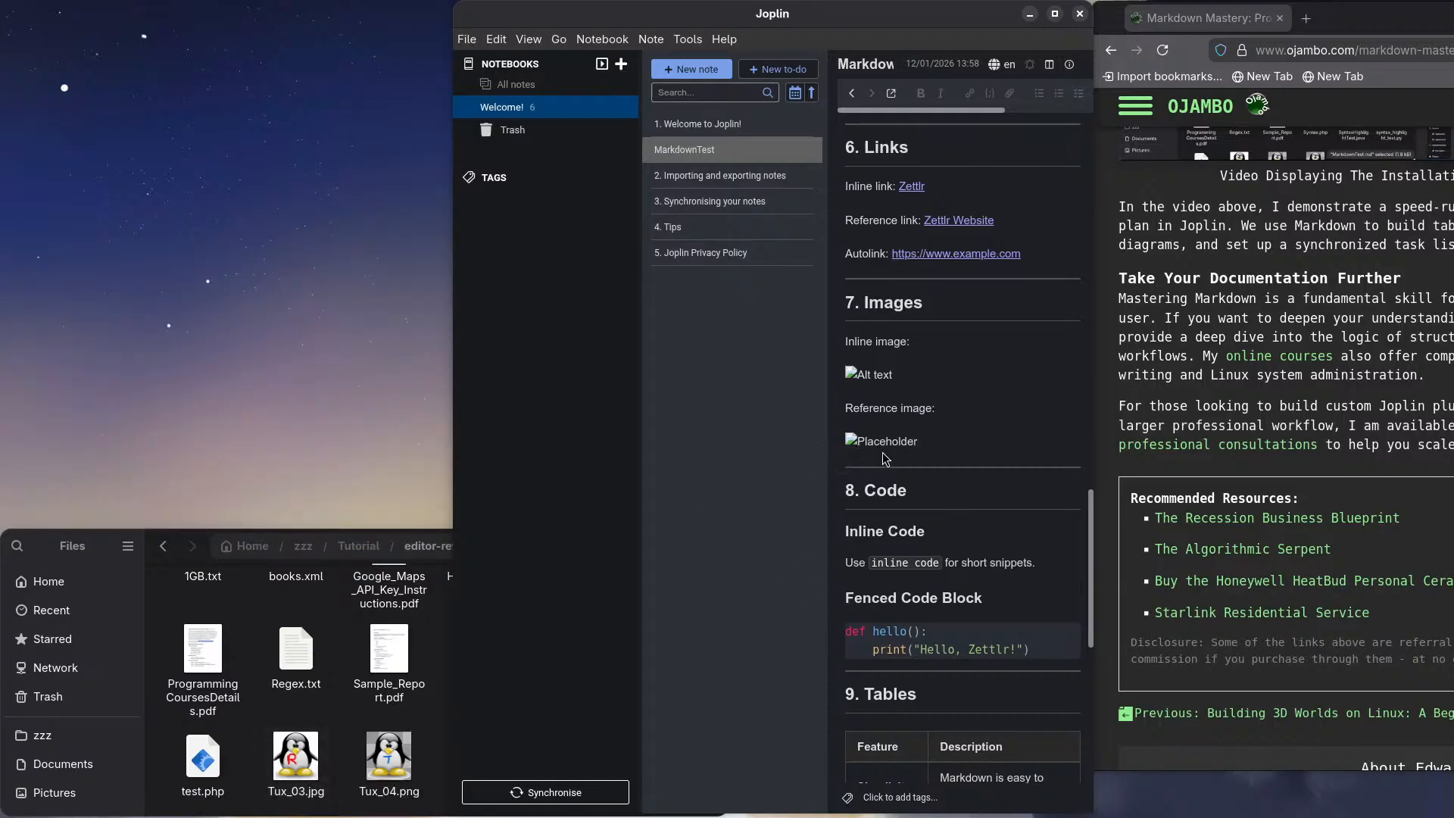
Step: Show the MarkdownTest source beside its rendered view and compare the Links and Images sections
{"action": "left_click", "coordinate": [892, 93]}
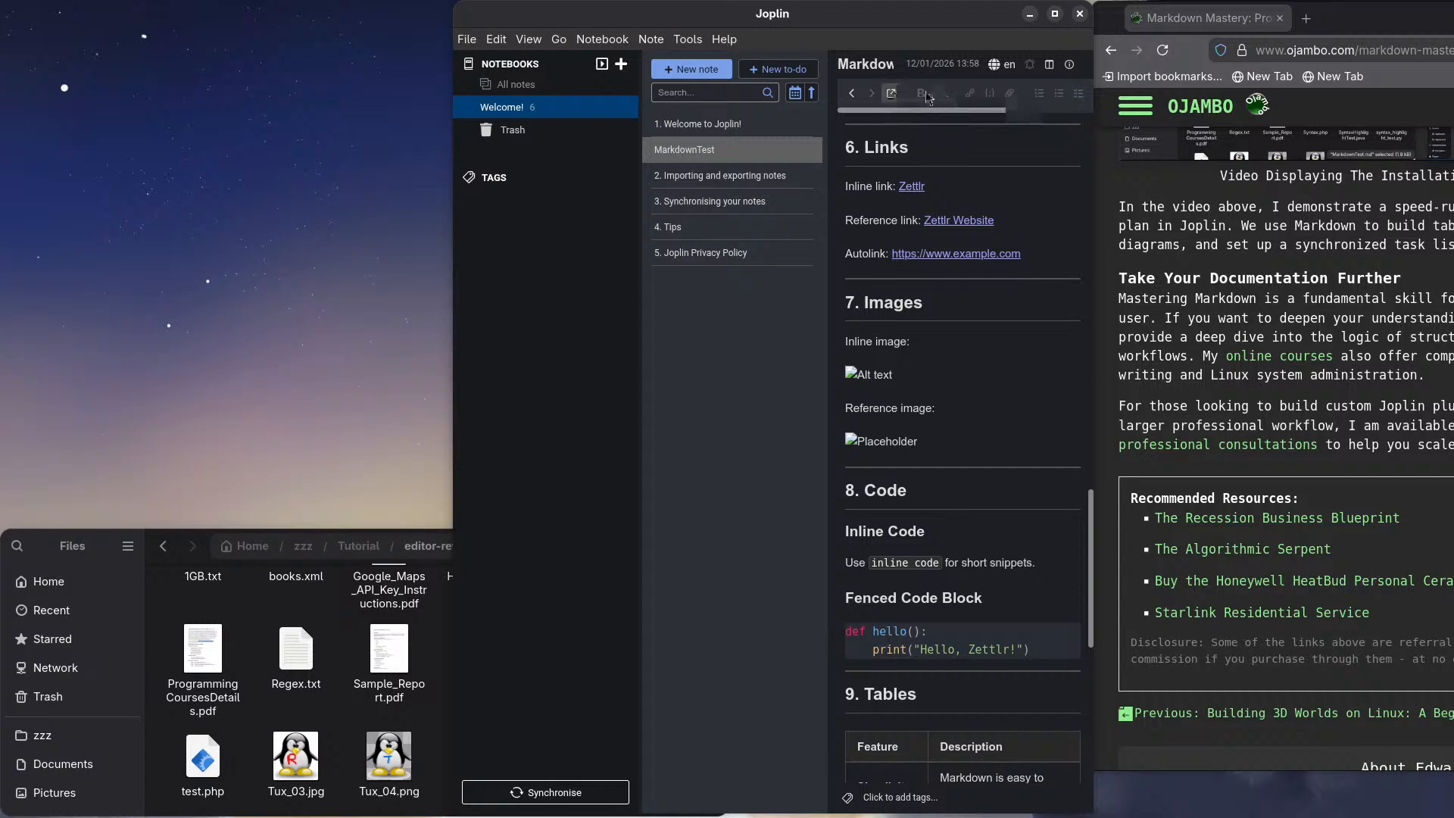
{"action": "left_click", "coordinate": [1050, 66]}
{"action": "scroll", "coordinate": [893, 473], "scroll_direction": "down", "scroll_amount": 8}
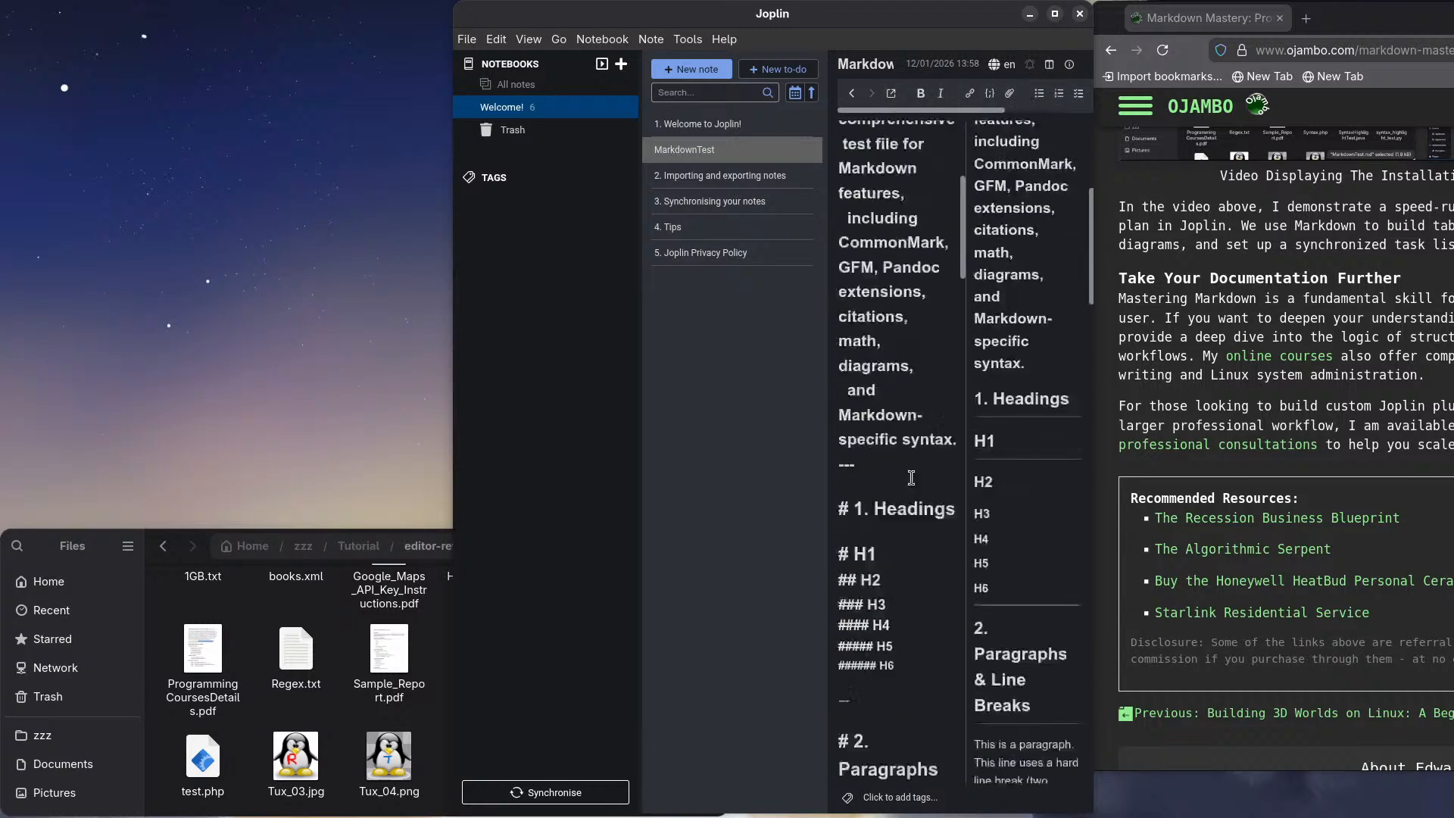
{"action": "scroll", "coordinate": [894, 473], "scroll_direction": "down", "scroll_amount": 15}
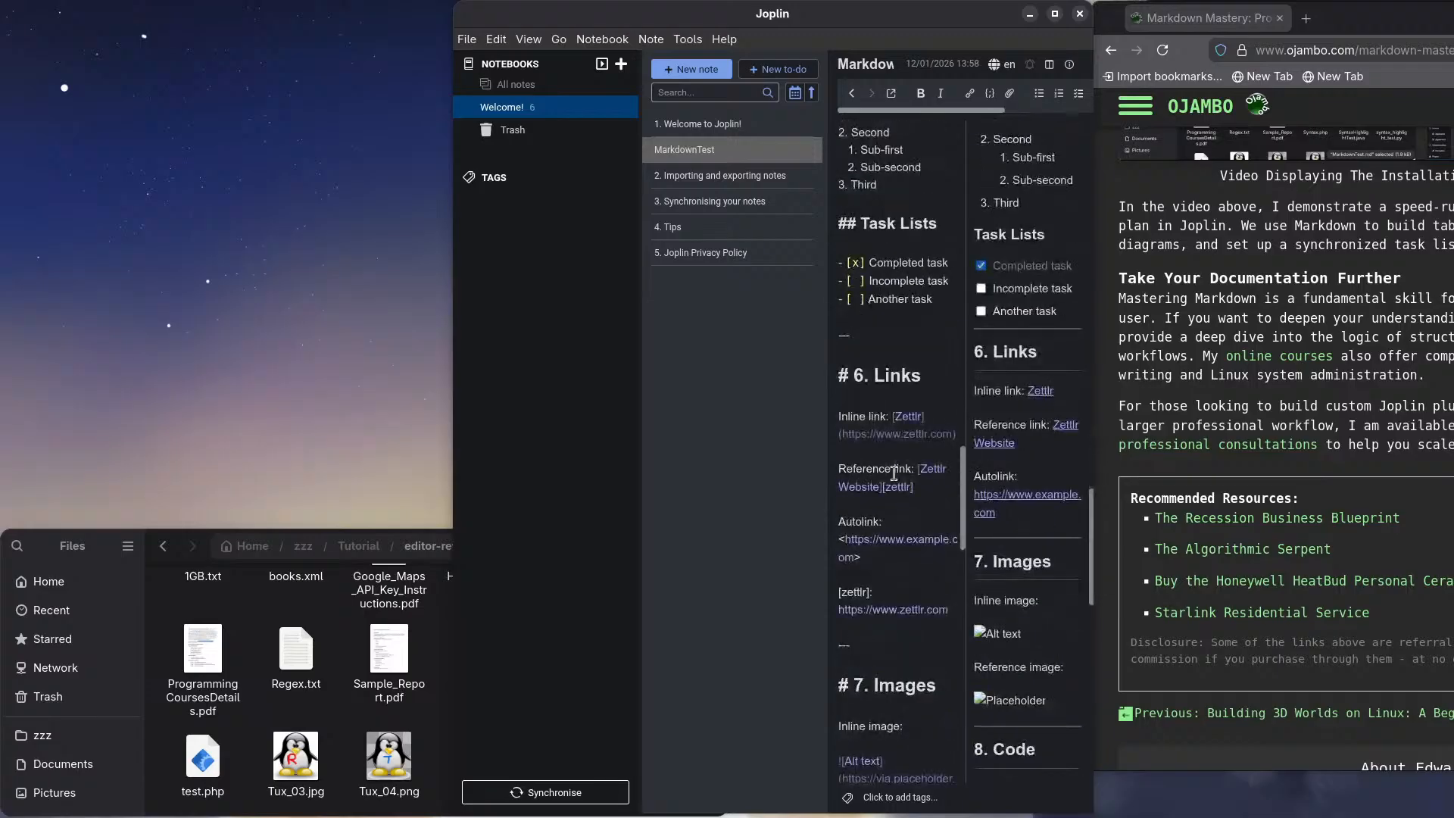
{"action": "scroll", "coordinate": [894, 473], "scroll_direction": "down", "scroll_amount": 3}
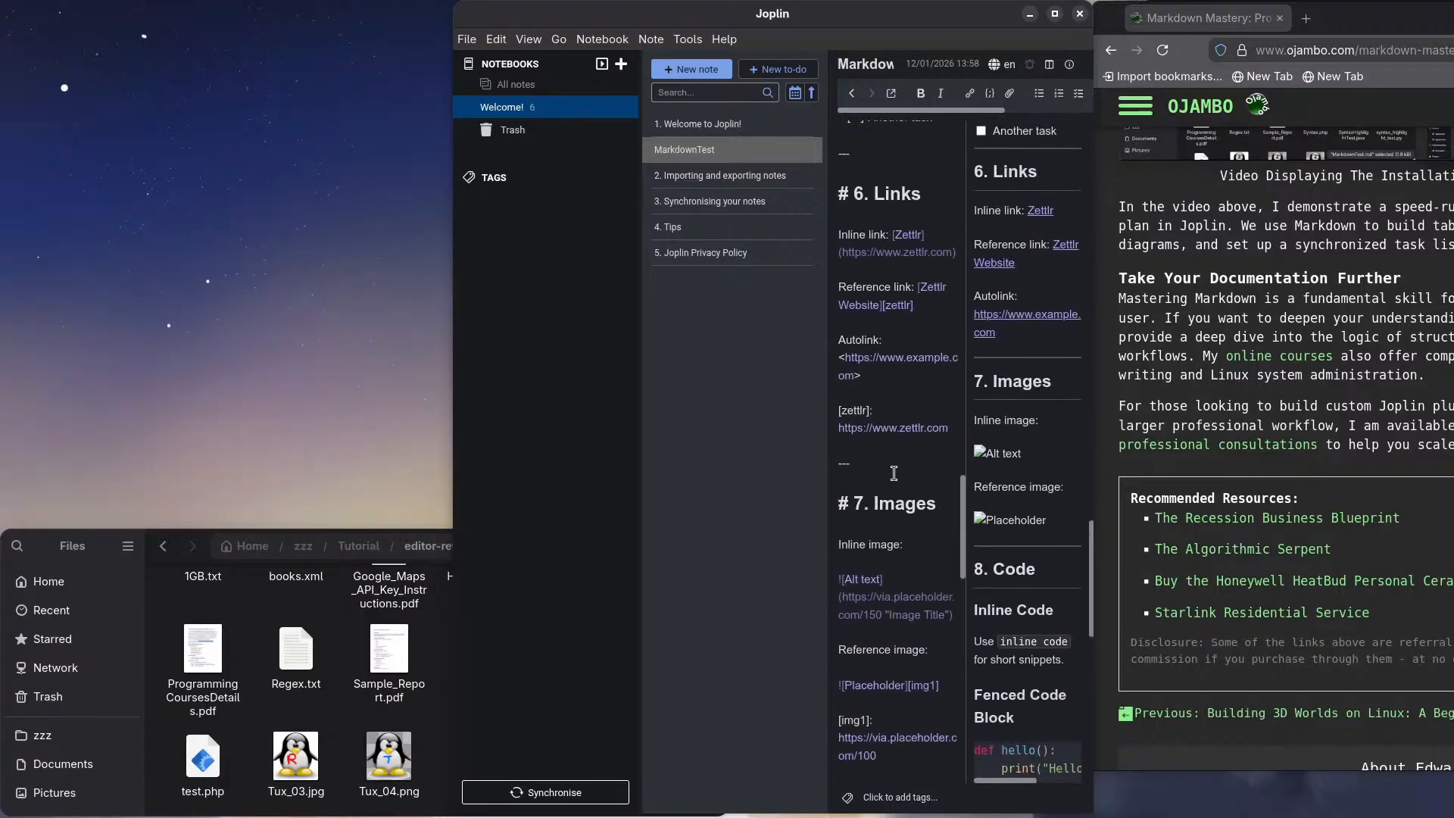
{"action": "scroll", "coordinate": [901, 485], "scroll_direction": "down", "scroll_amount": 2}
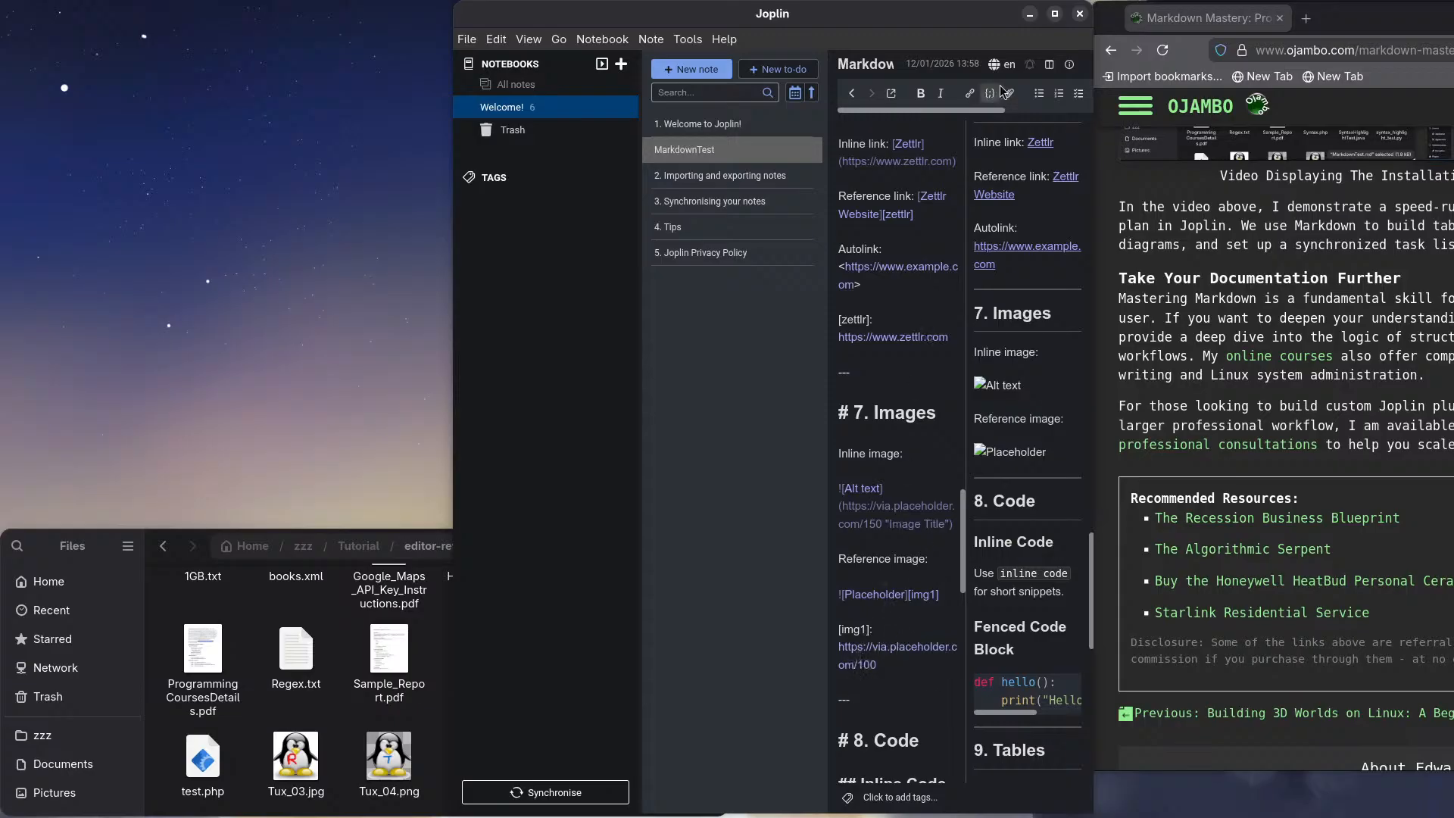
Step: Show only the Markdown source and inspect the image references and code blocks in sections 7 and 8
{"action": "left_click", "coordinate": [1049, 64]}
{"action": "scroll", "coordinate": [977, 574], "scroll_direction": "down", "scroll_amount": 5}
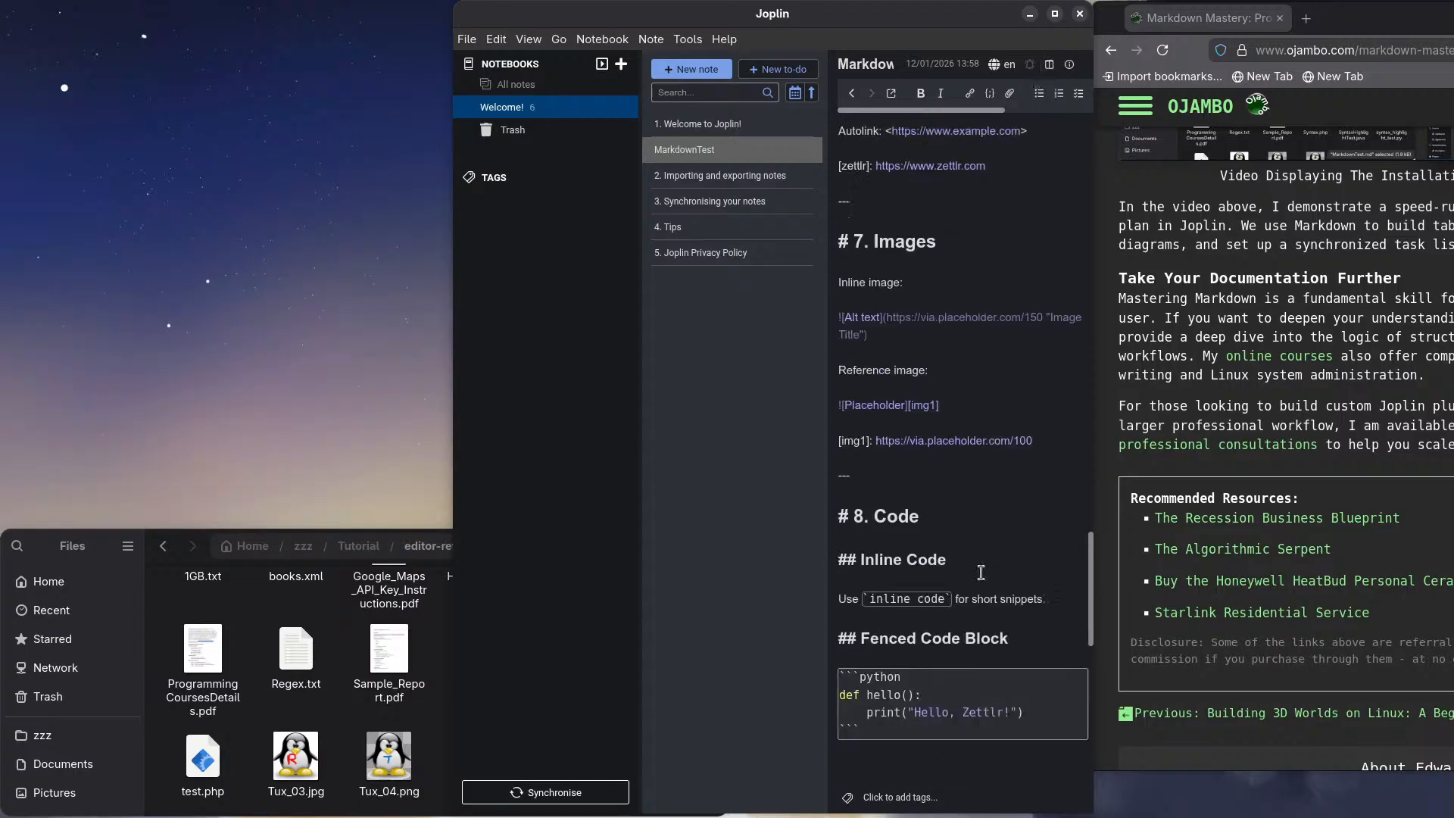
{"action": "scroll", "coordinate": [884, 301], "scroll_direction": "up", "scroll_amount": 4}
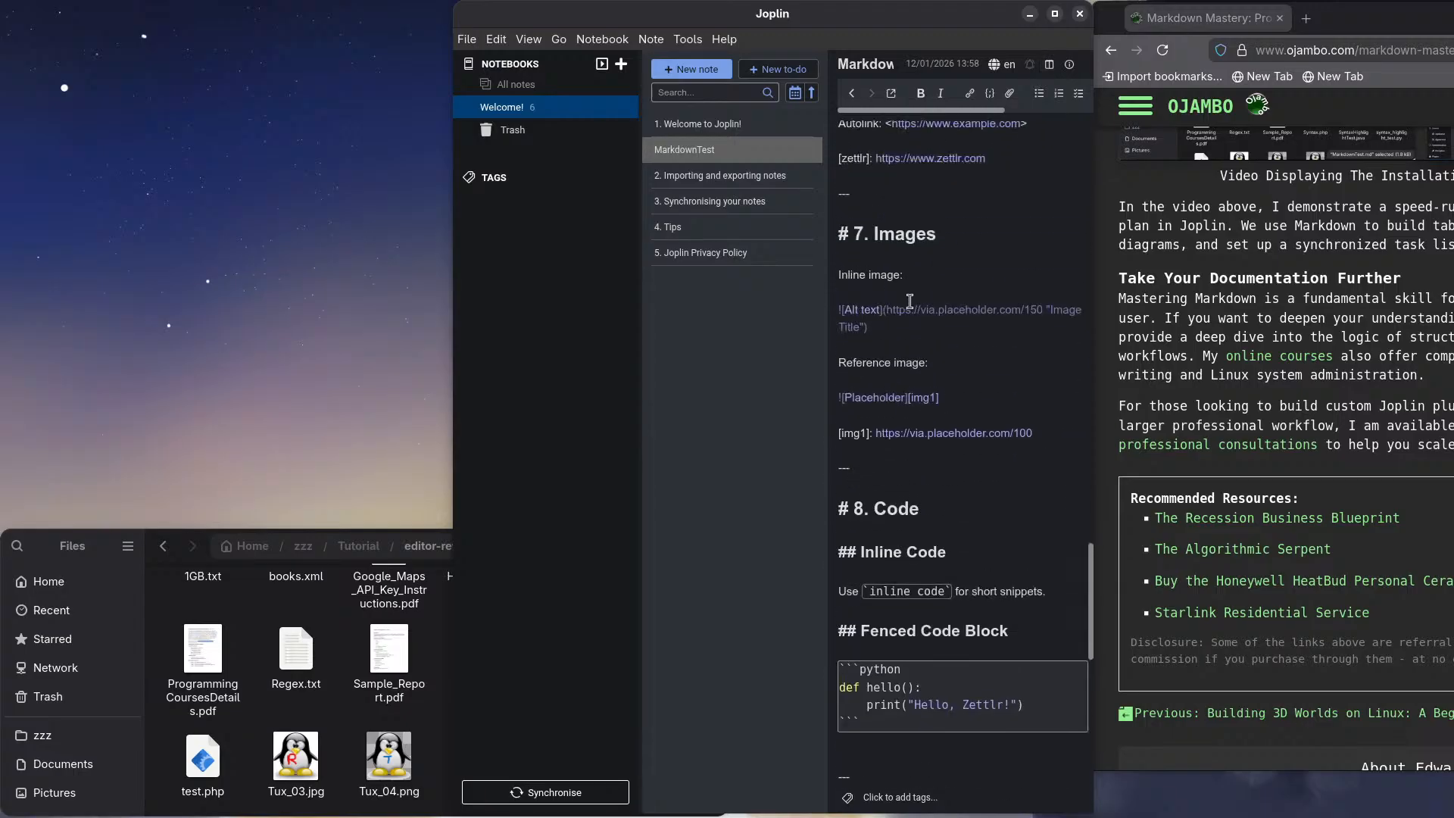
{"action": "scroll", "coordinate": [898, 474], "scroll_direction": "down", "scroll_amount": 4}
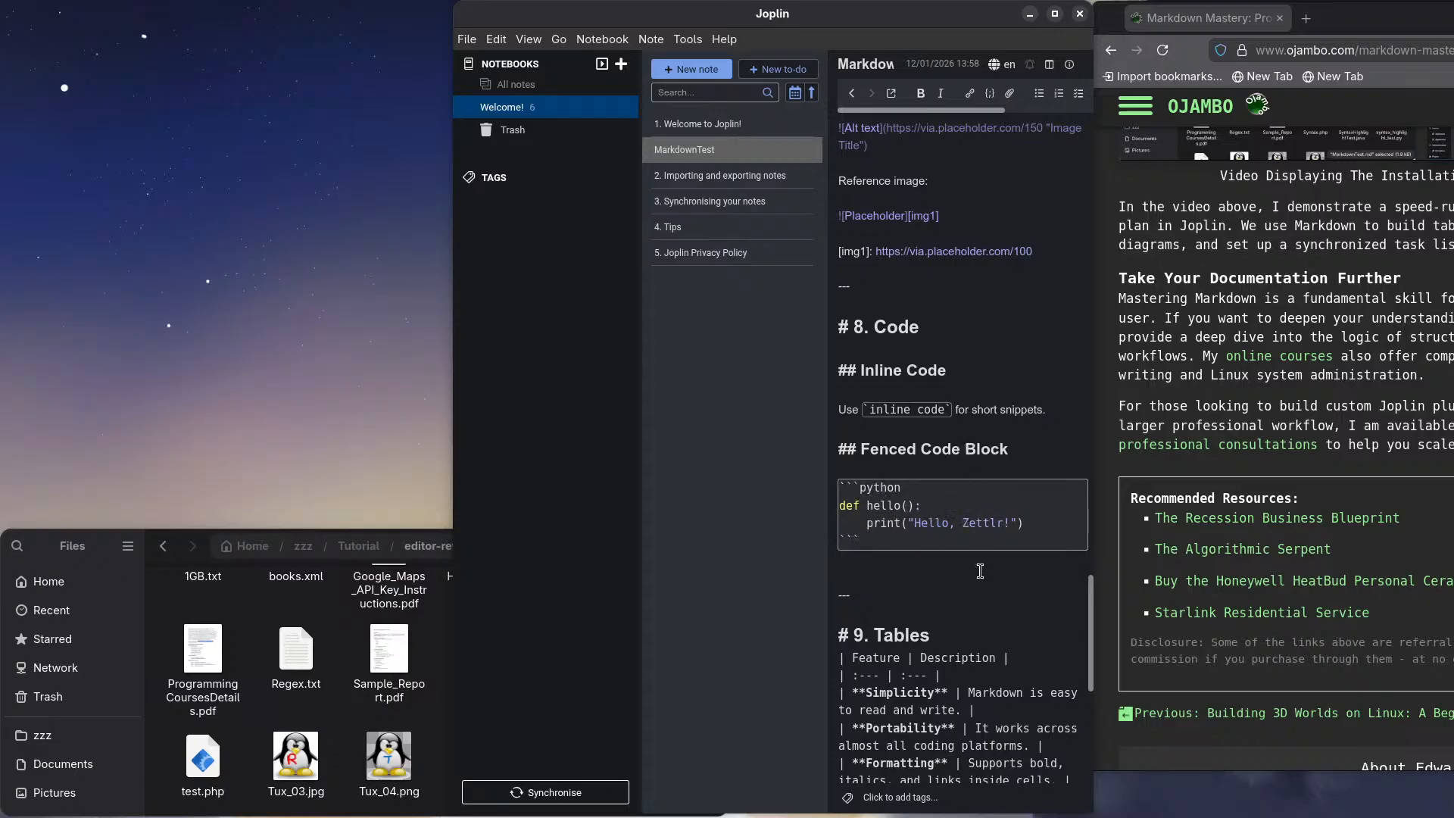
Step: Return to the side-by-side source and rendered layout and compare the Code, Tables and Math sections
{"action": "left_click", "coordinate": [1051, 64]}
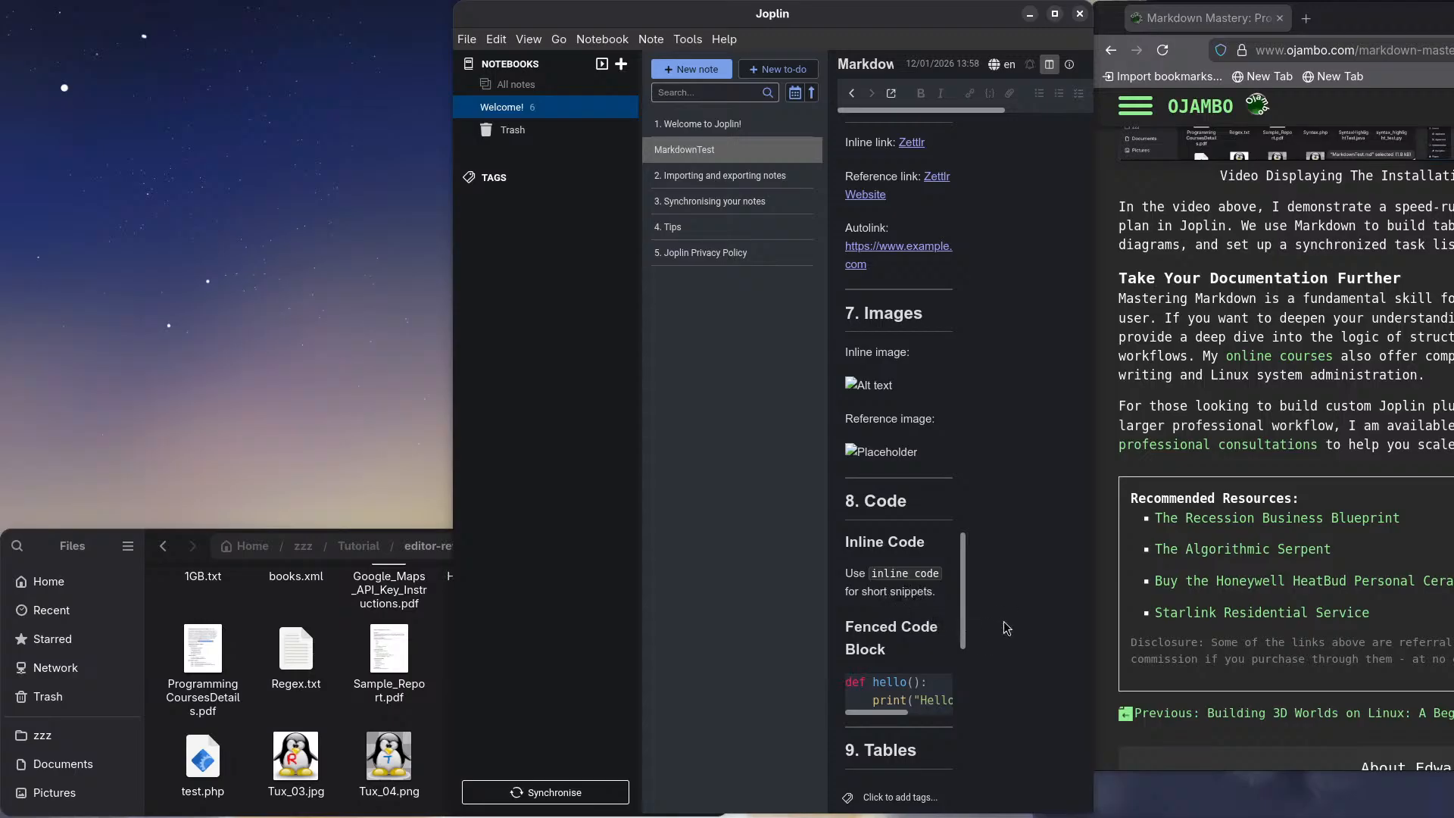
{"action": "left_click", "coordinate": [1049, 64]}
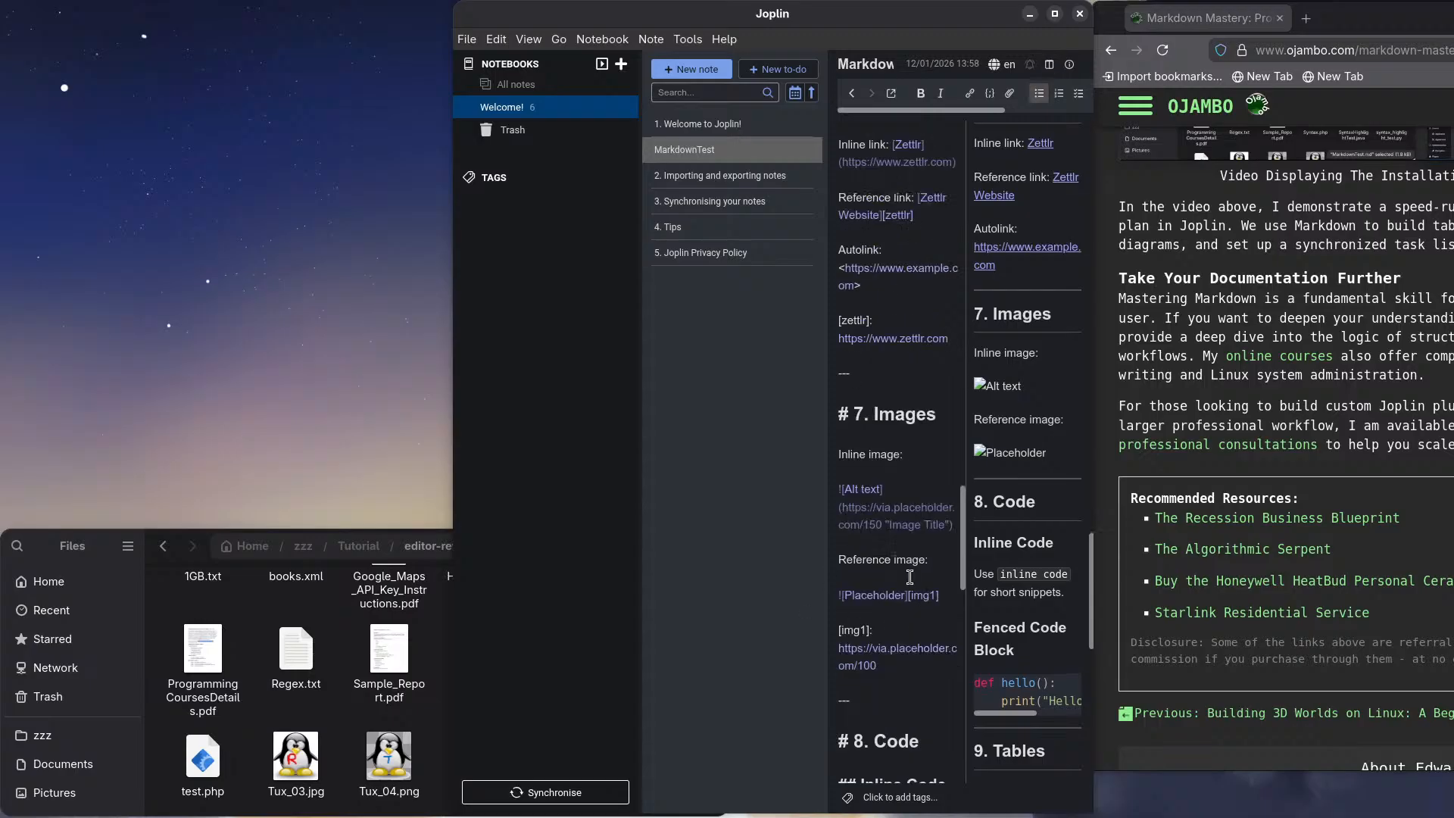
{"action": "scroll", "coordinate": [910, 577], "scroll_direction": "down", "scroll_amount": 4}
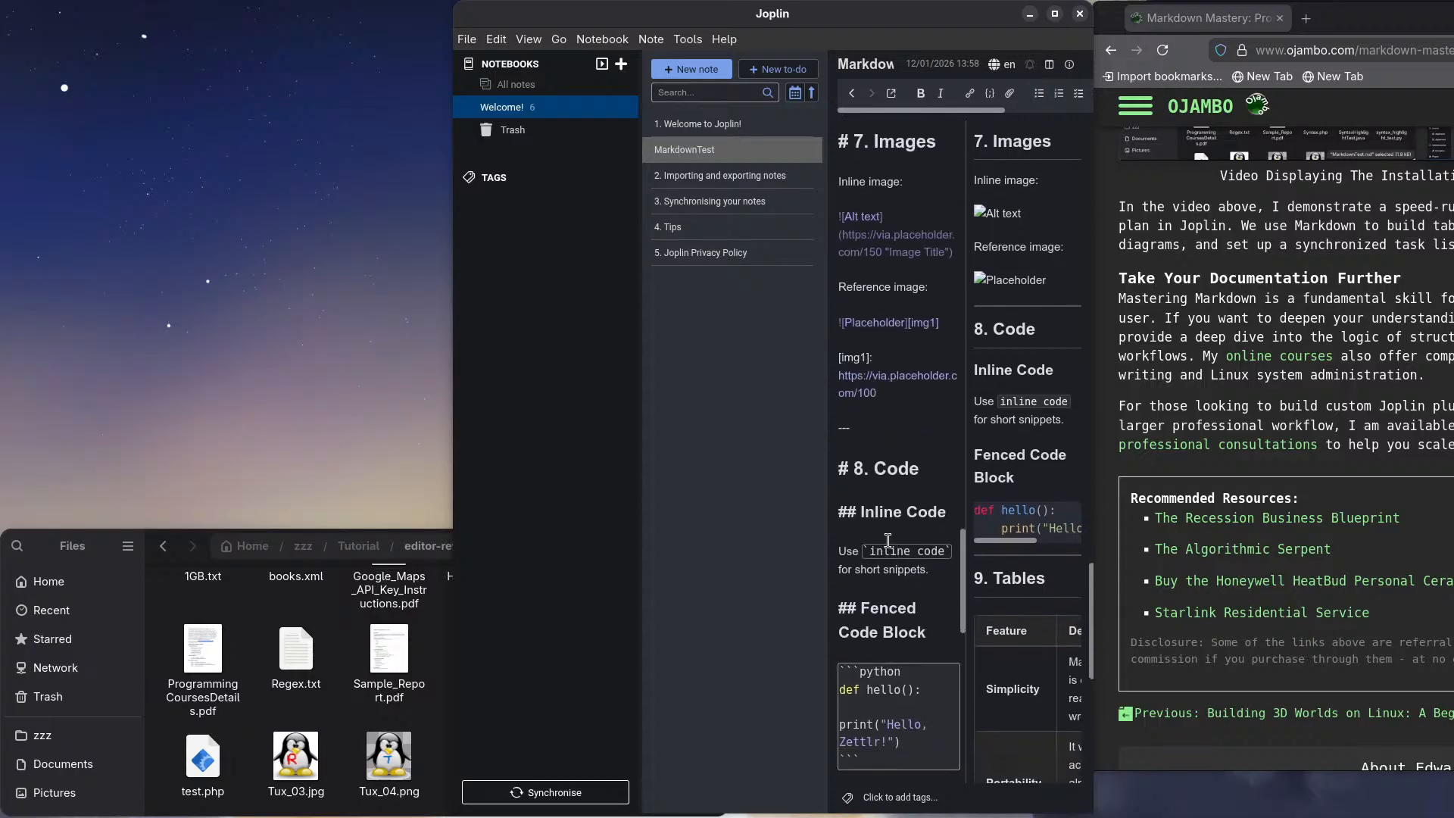
{"action": "scroll", "coordinate": [894, 538], "scroll_direction": "down", "scroll_amount": 6}
{"action": "scroll", "coordinate": [888, 514], "scroll_direction": "down", "scroll_amount": 2}
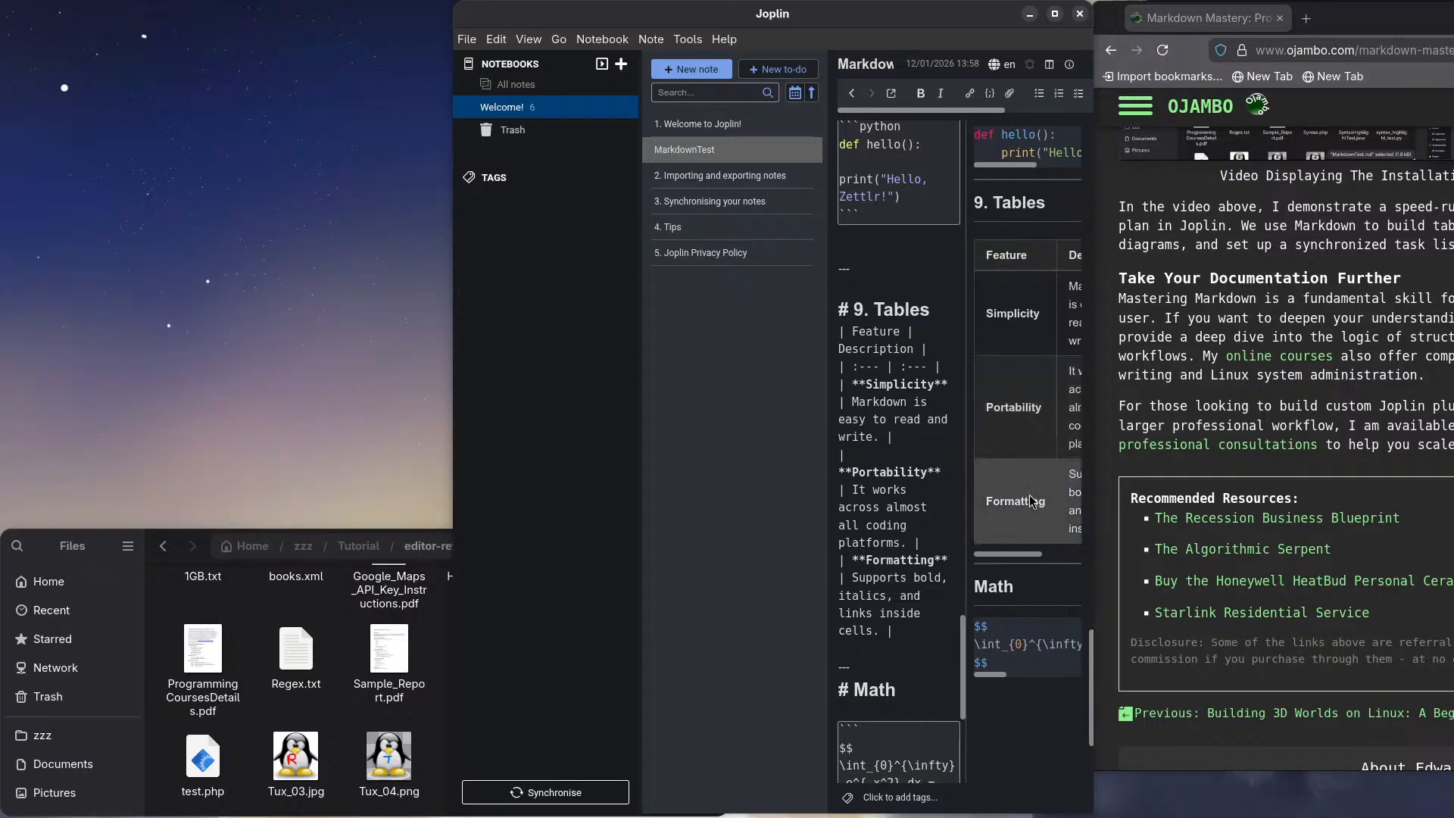
{"action": "scroll", "coordinate": [856, 557], "scroll_direction": "down", "scroll_amount": 3}
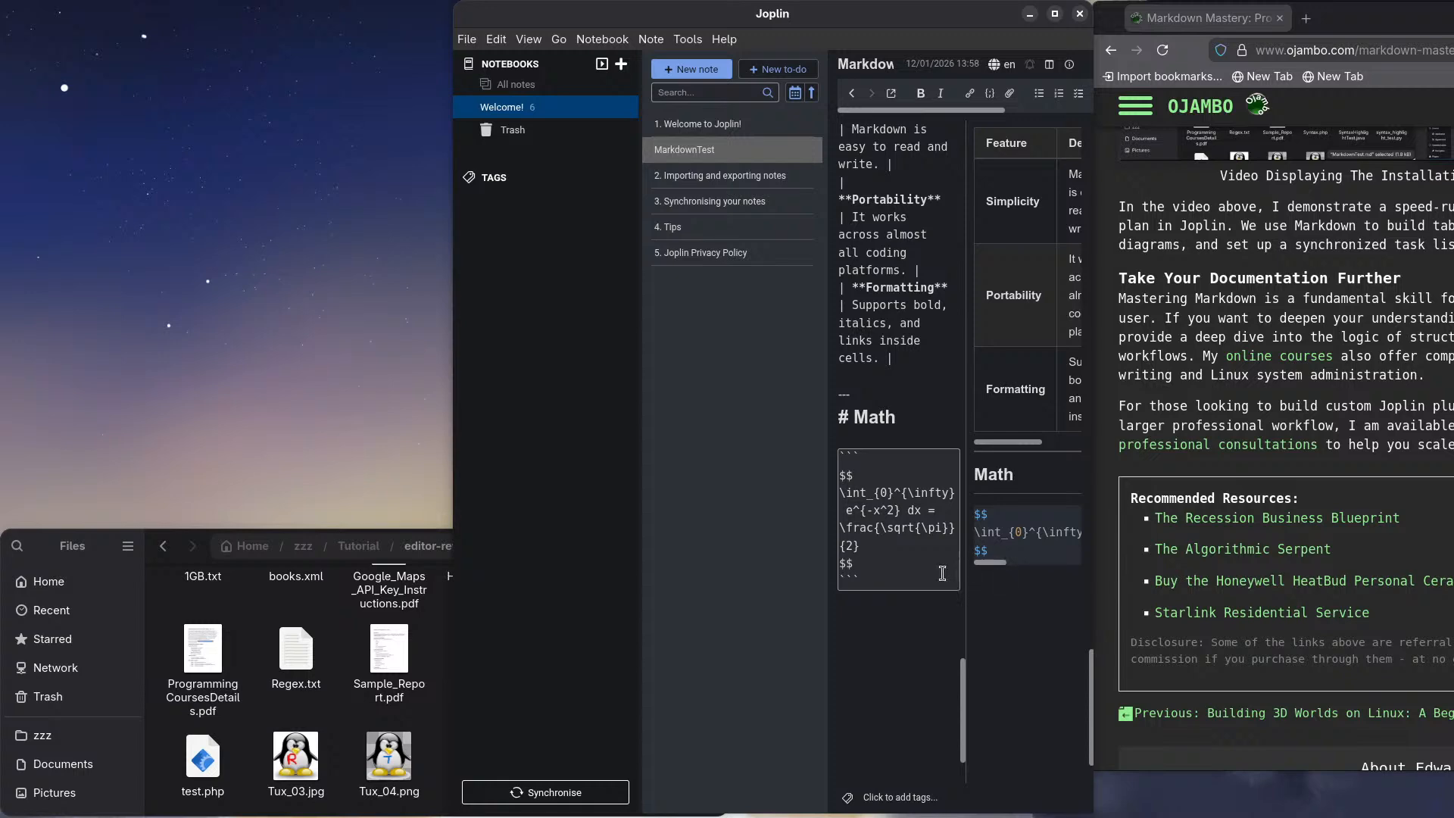
{"action": "scroll", "coordinate": [951, 576], "scroll_direction": "down", "scroll_amount": 2}
Step: Review MarkdownTest side by side again from the Lists section to the end, checking the full width of the rendered math block
{"action": "scroll", "coordinate": [913, 518], "scroll_direction": "up", "scroll_amount": 10}
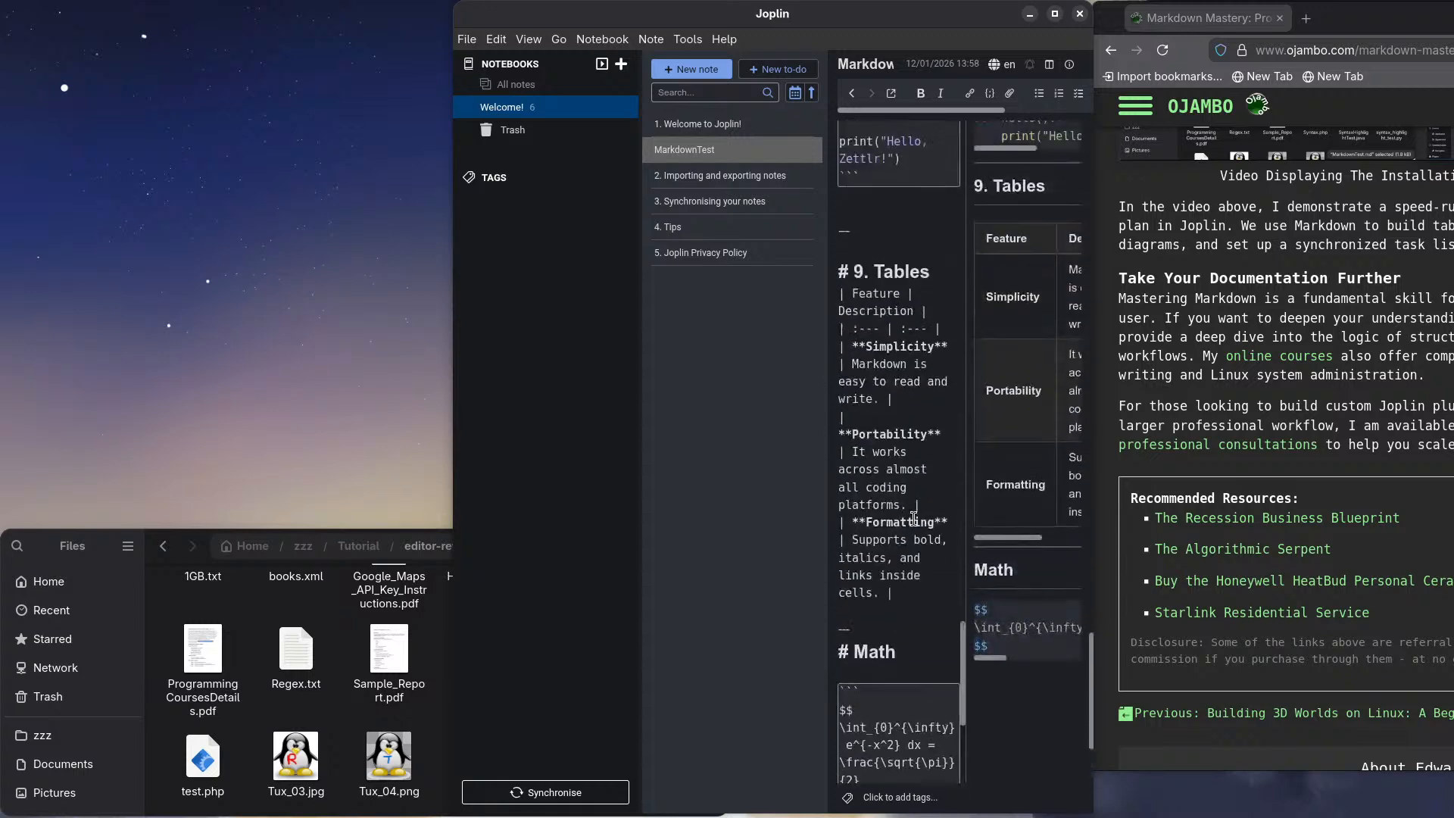
{"action": "scroll", "coordinate": [913, 518], "scroll_direction": "up", "scroll_amount": 10}
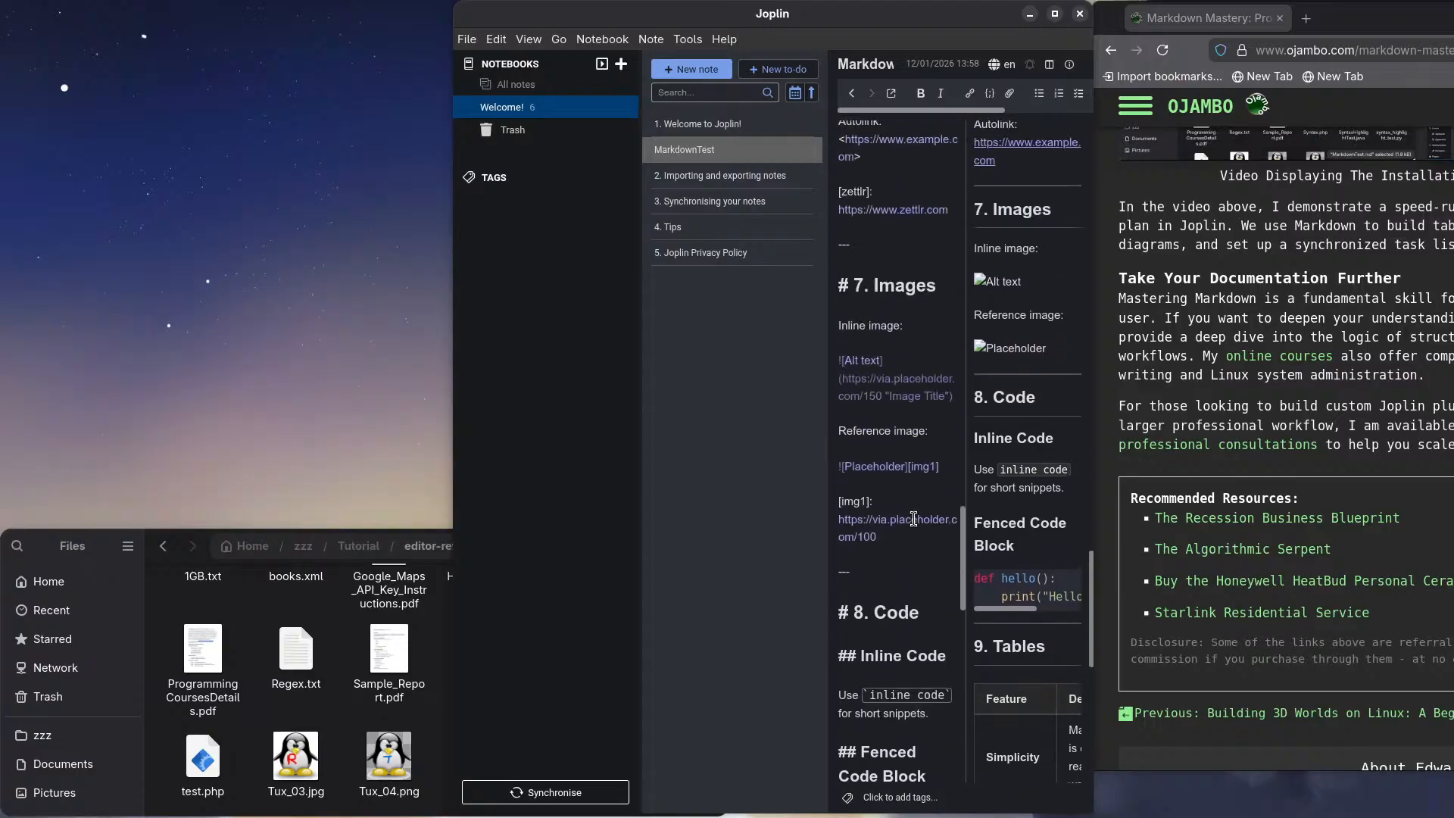
{"action": "scroll", "coordinate": [913, 518], "scroll_direction": "up", "scroll_amount": 10}
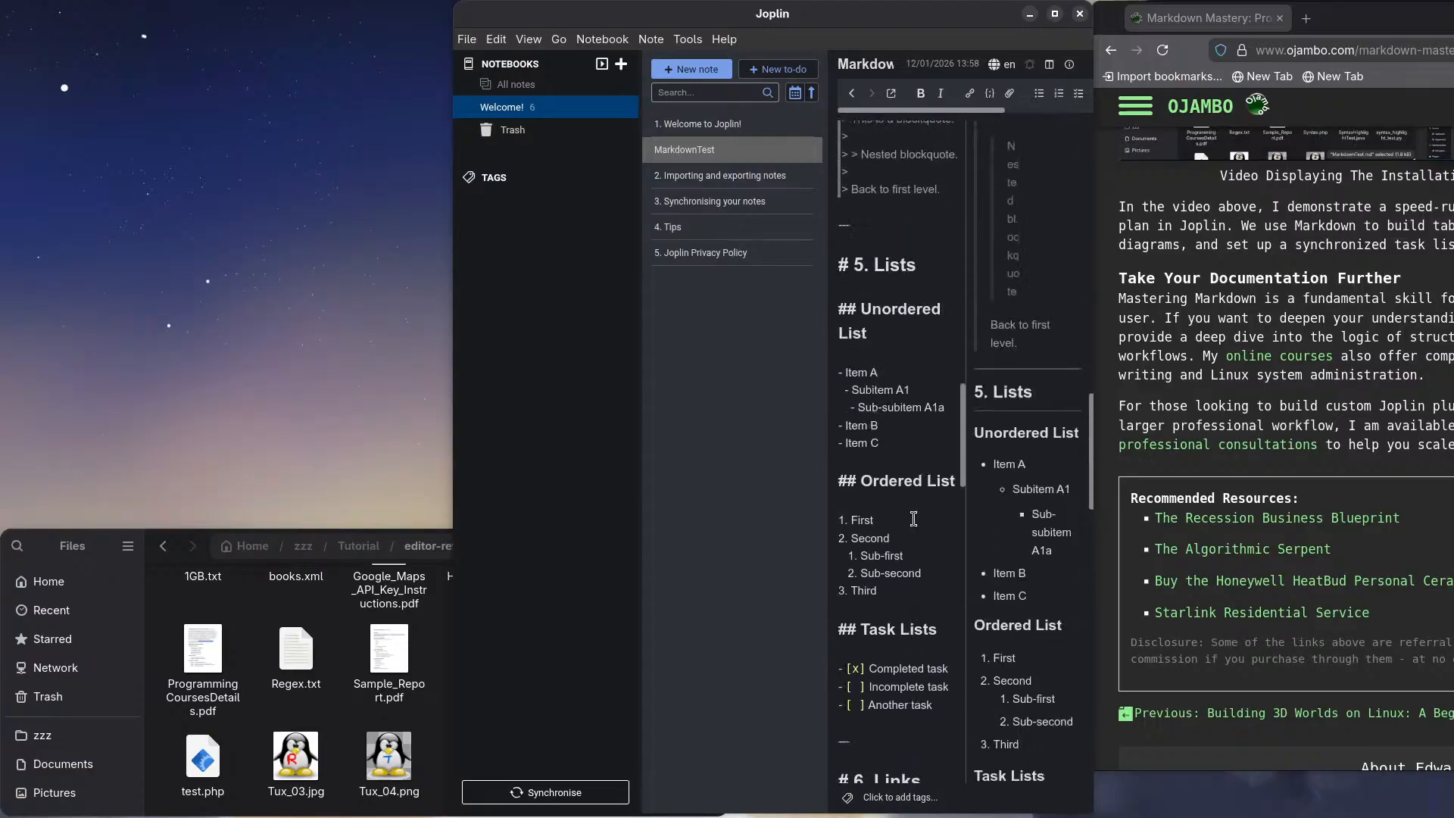
{"action": "scroll", "coordinate": [935, 488], "scroll_direction": "down", "scroll_amount": 20}
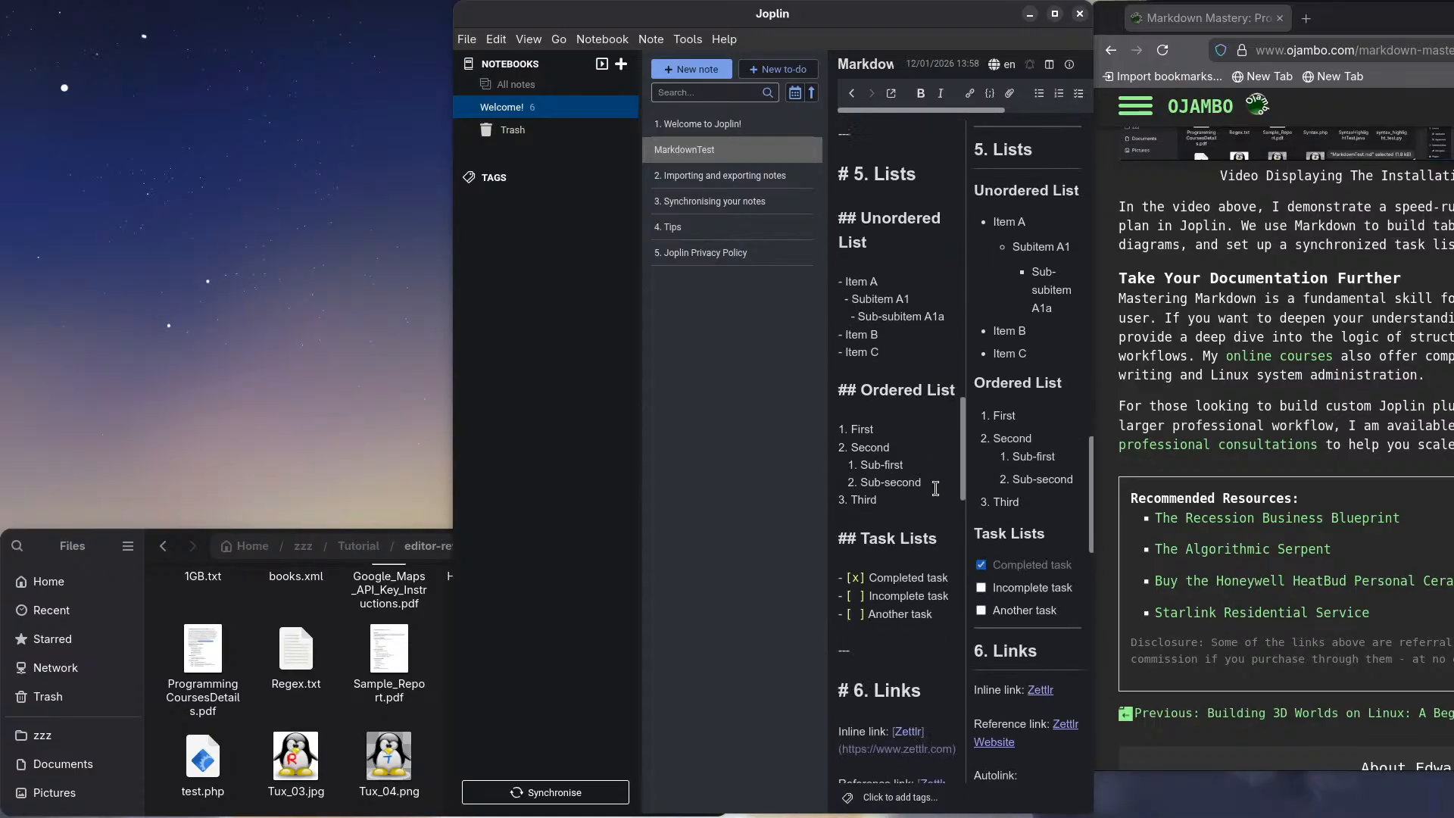
{"action": "scroll", "coordinate": [935, 489], "scroll_direction": "down", "scroll_amount": 5}
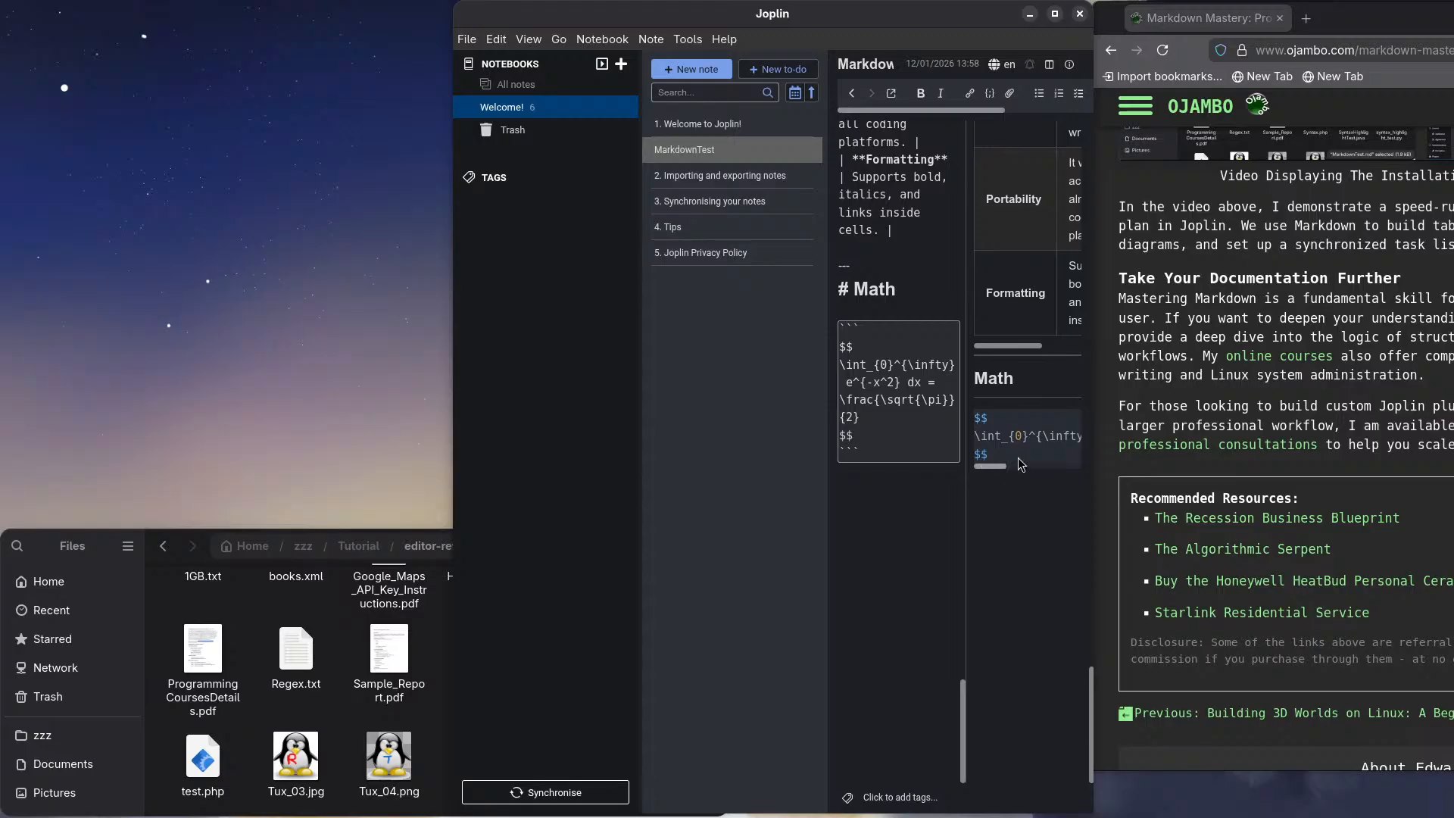
{"action": "left_click_drag", "start_coordinate": [1002, 466], "coordinate": [1038, 466]}
{"action": "scroll", "coordinate": [899, 446], "scroll_direction": "up", "scroll_amount": 5}
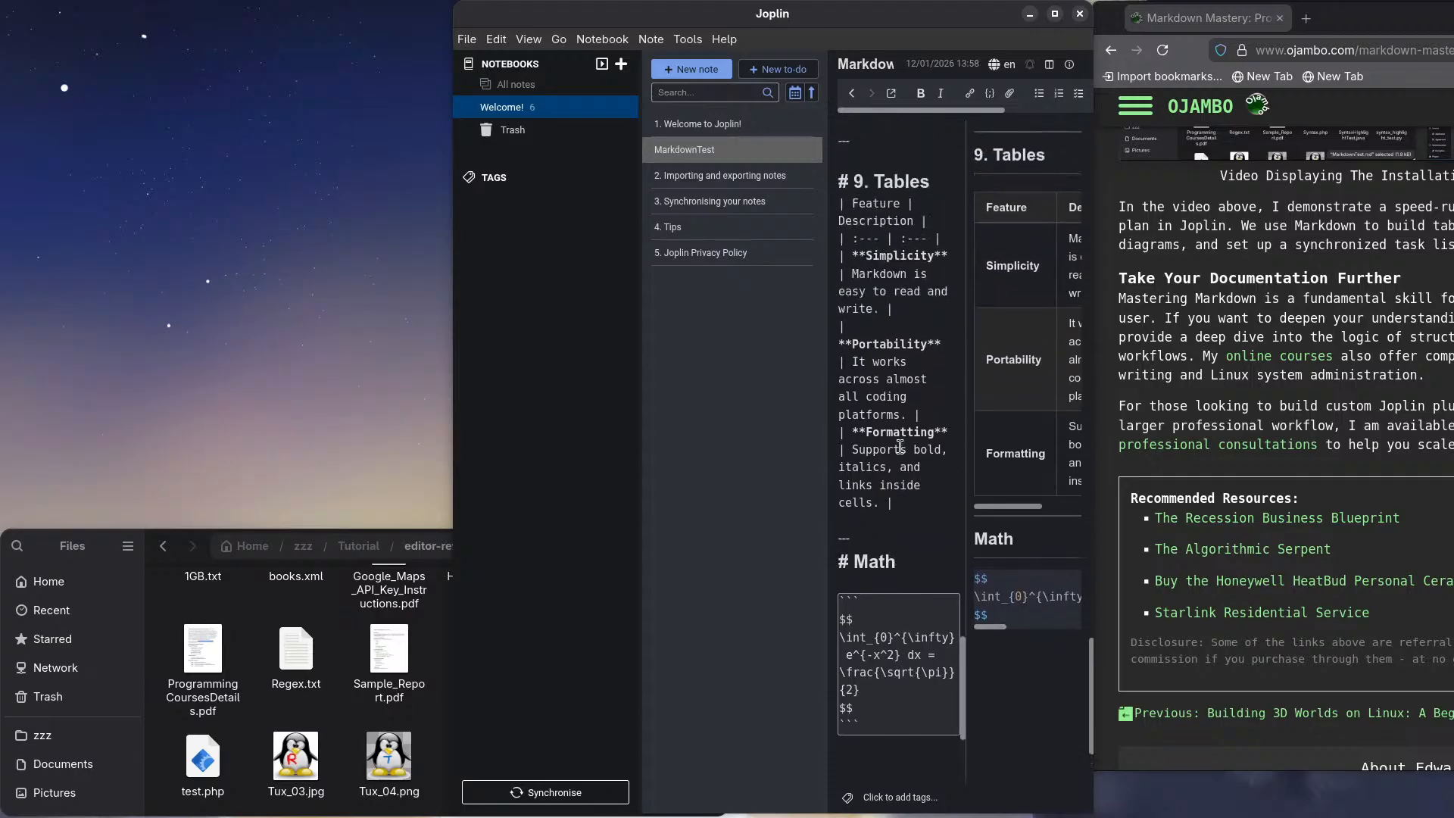
Step: Look through the notes "1. Welcome to Joplin!" and "2. Importing and exporting notes" for their Markdown examples
{"action": "scroll", "coordinate": [899, 445], "scroll_direction": "up", "scroll_amount": 10}
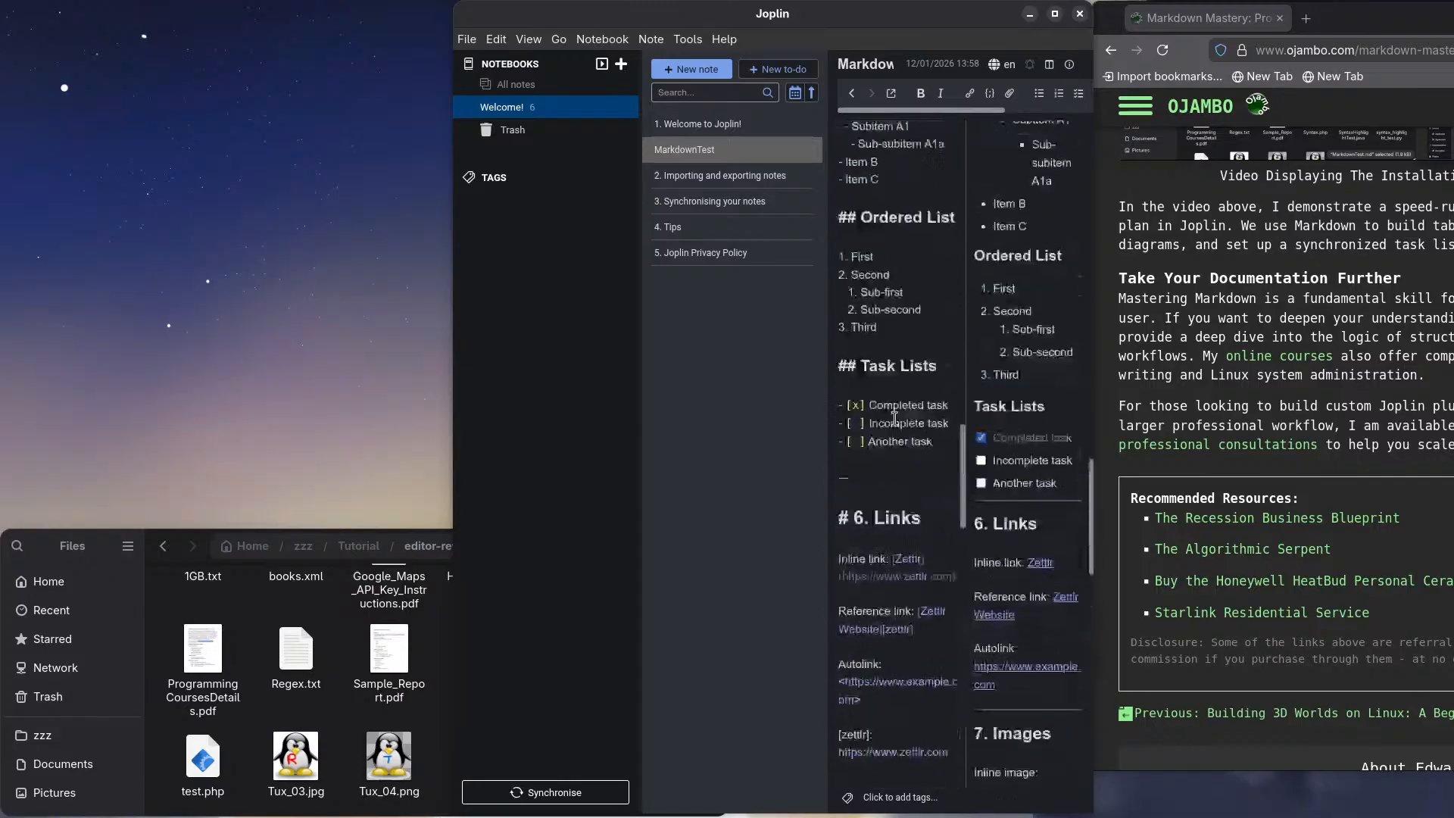
{"action": "left_click", "coordinate": [706, 130]}
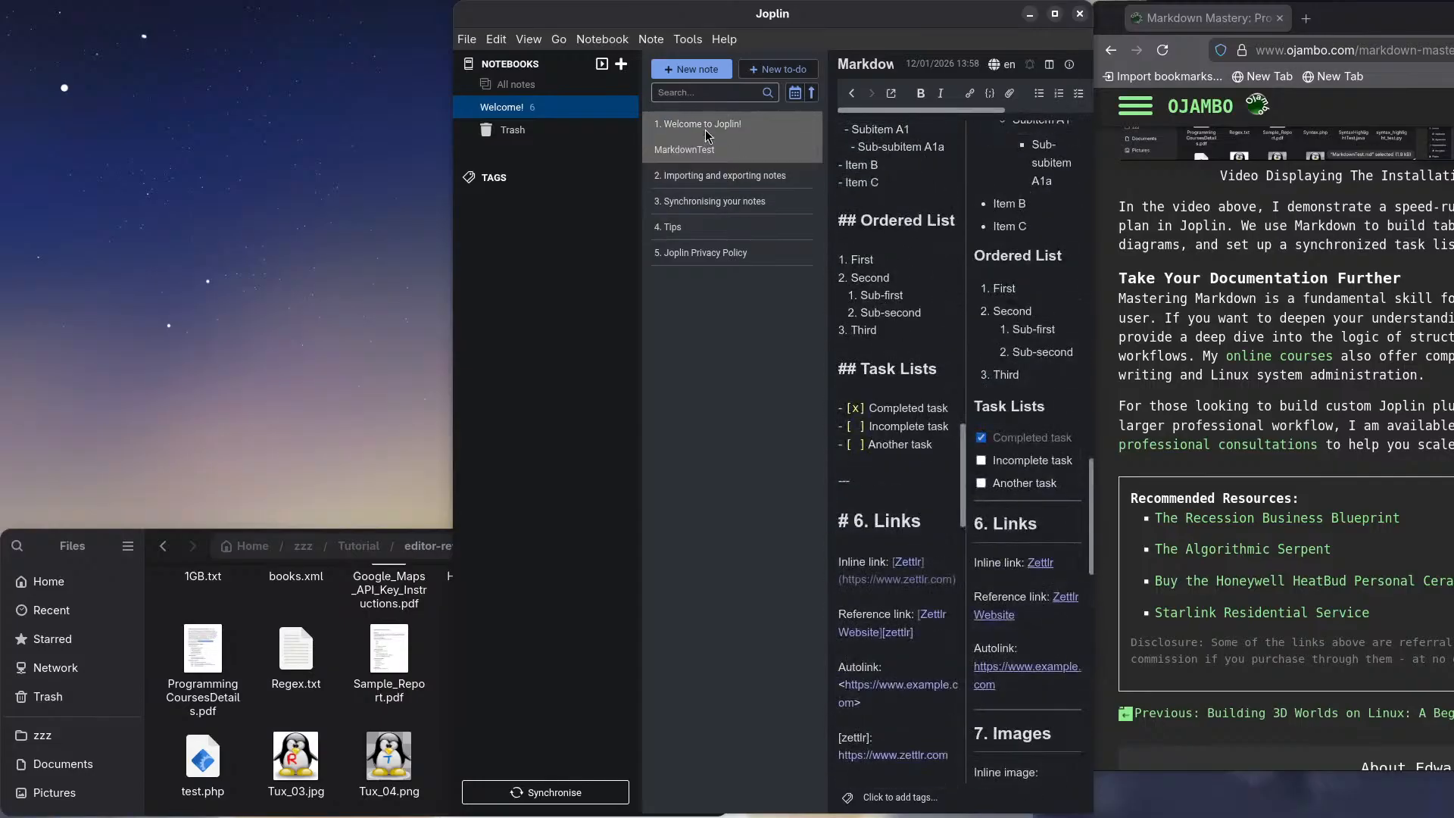
{"action": "scroll", "coordinate": [895, 364], "scroll_direction": "down", "scroll_amount": 10}
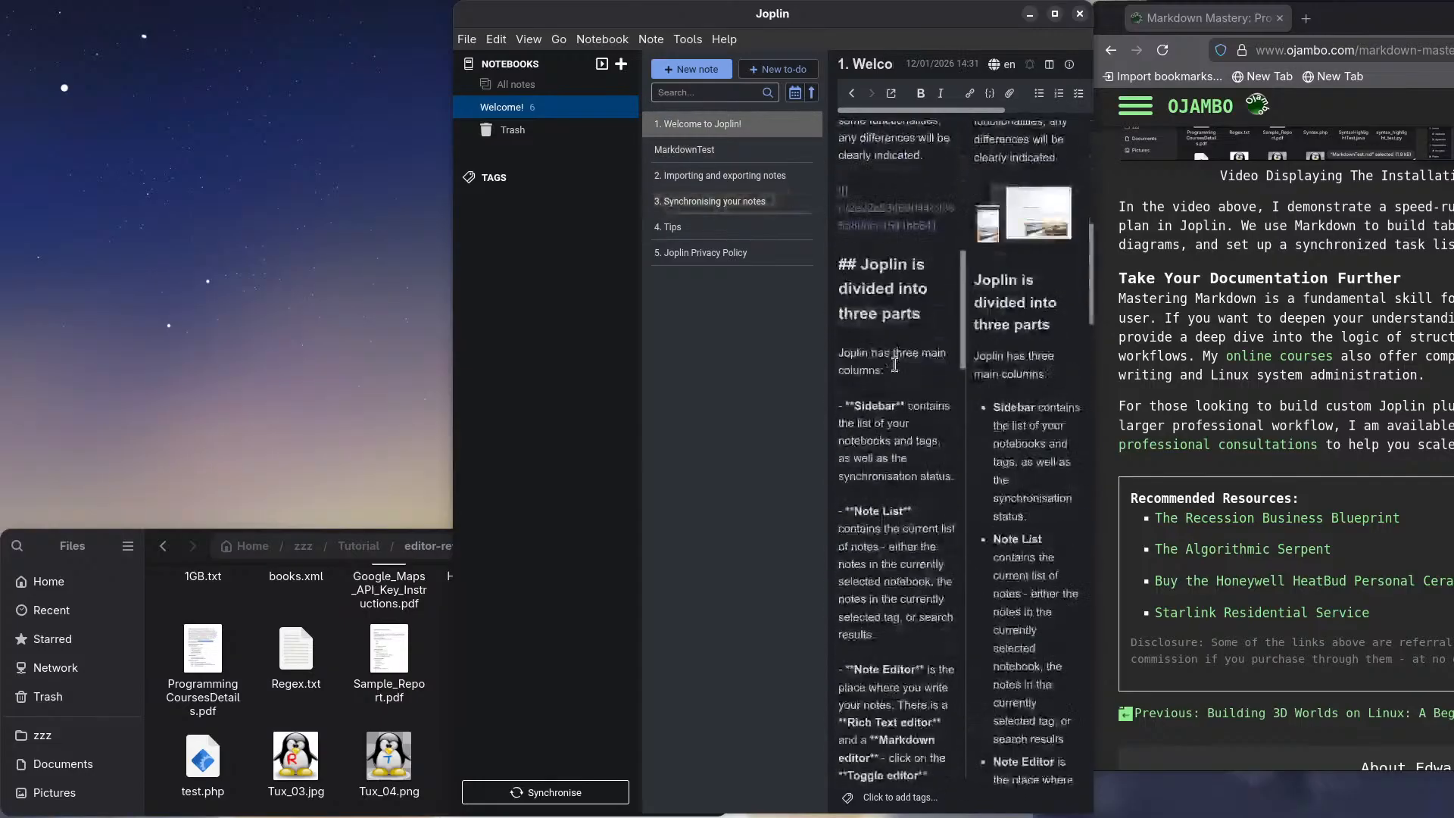
{"action": "scroll", "coordinate": [894, 364], "scroll_direction": "down", "scroll_amount": 10}
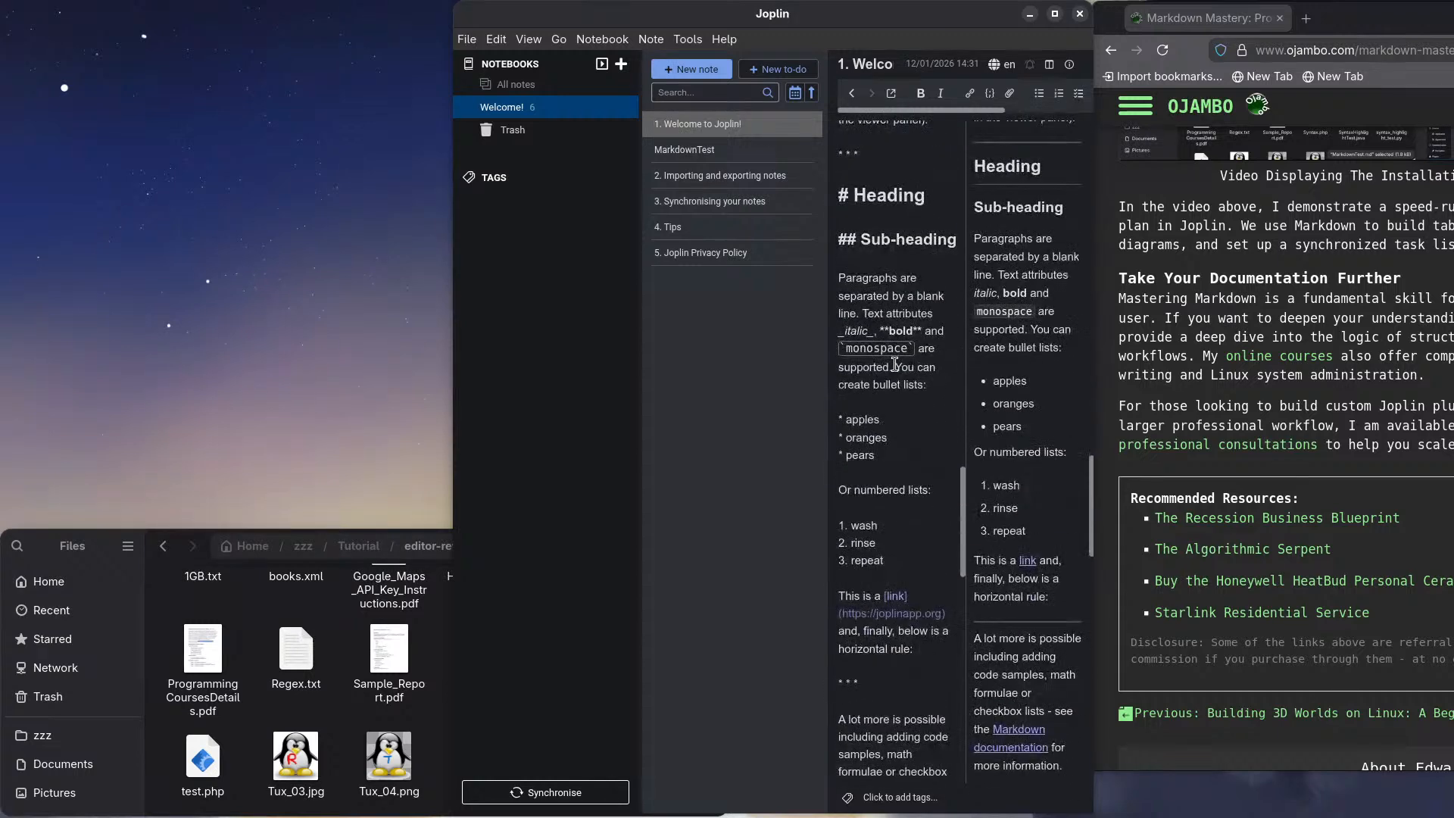
{"action": "scroll", "coordinate": [895, 364], "scroll_direction": "down", "scroll_amount": 10}
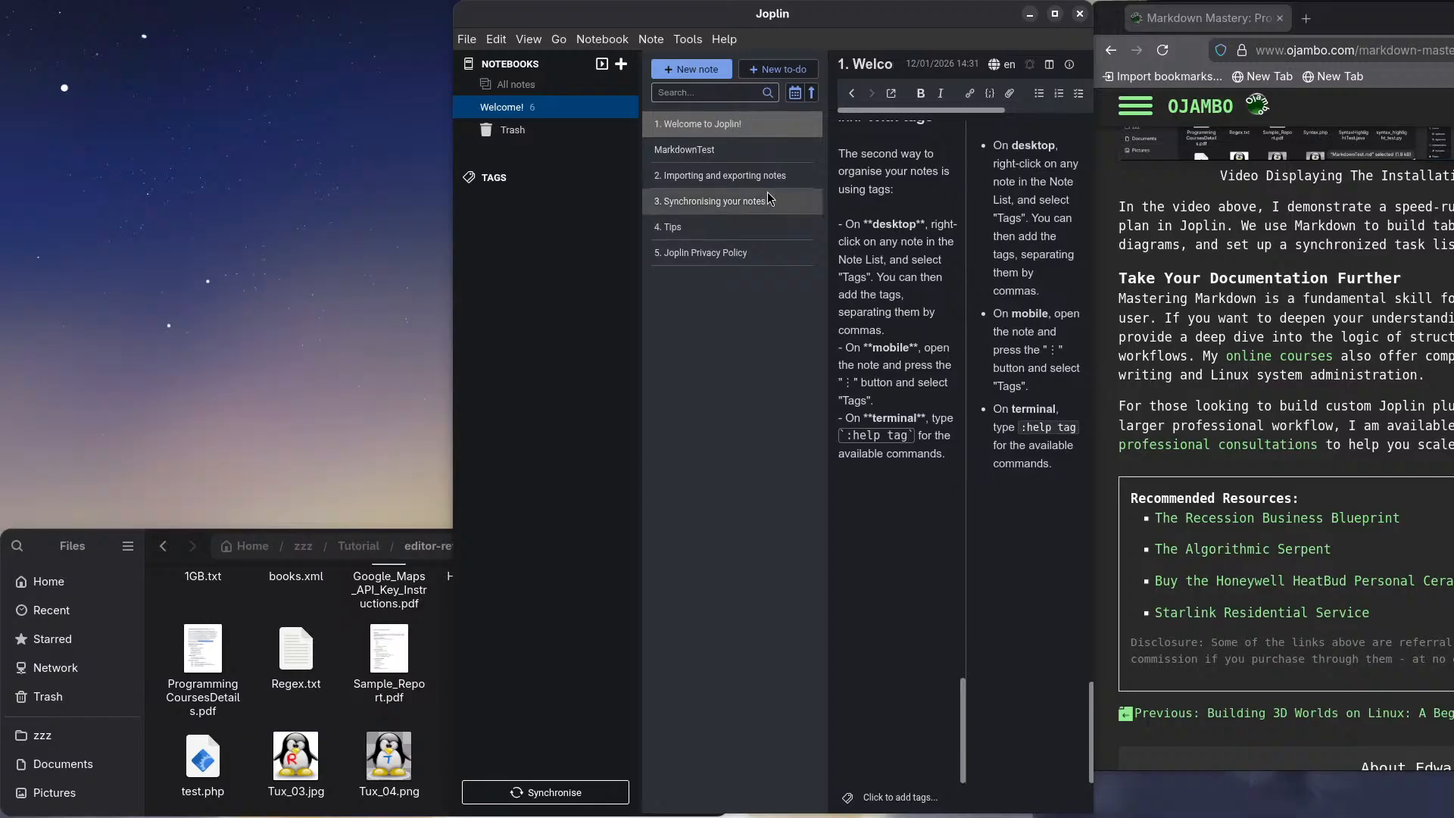
{"action": "left_click", "coordinate": [717, 175]}
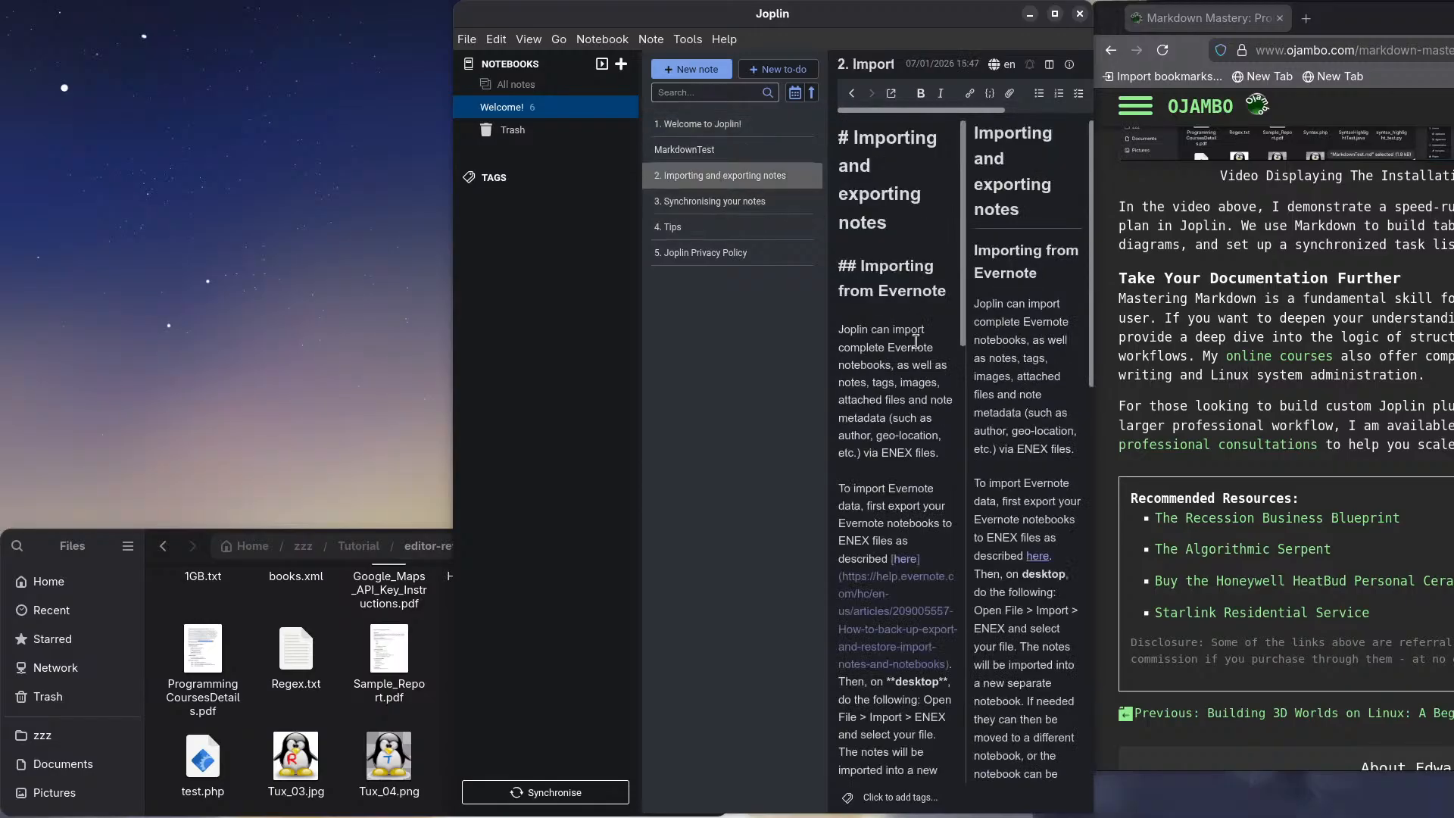
{"action": "scroll", "coordinate": [915, 342], "scroll_direction": "down", "scroll_amount": 5}
{"action": "scroll", "coordinate": [916, 342], "scroll_direction": "down", "scroll_amount": 10}
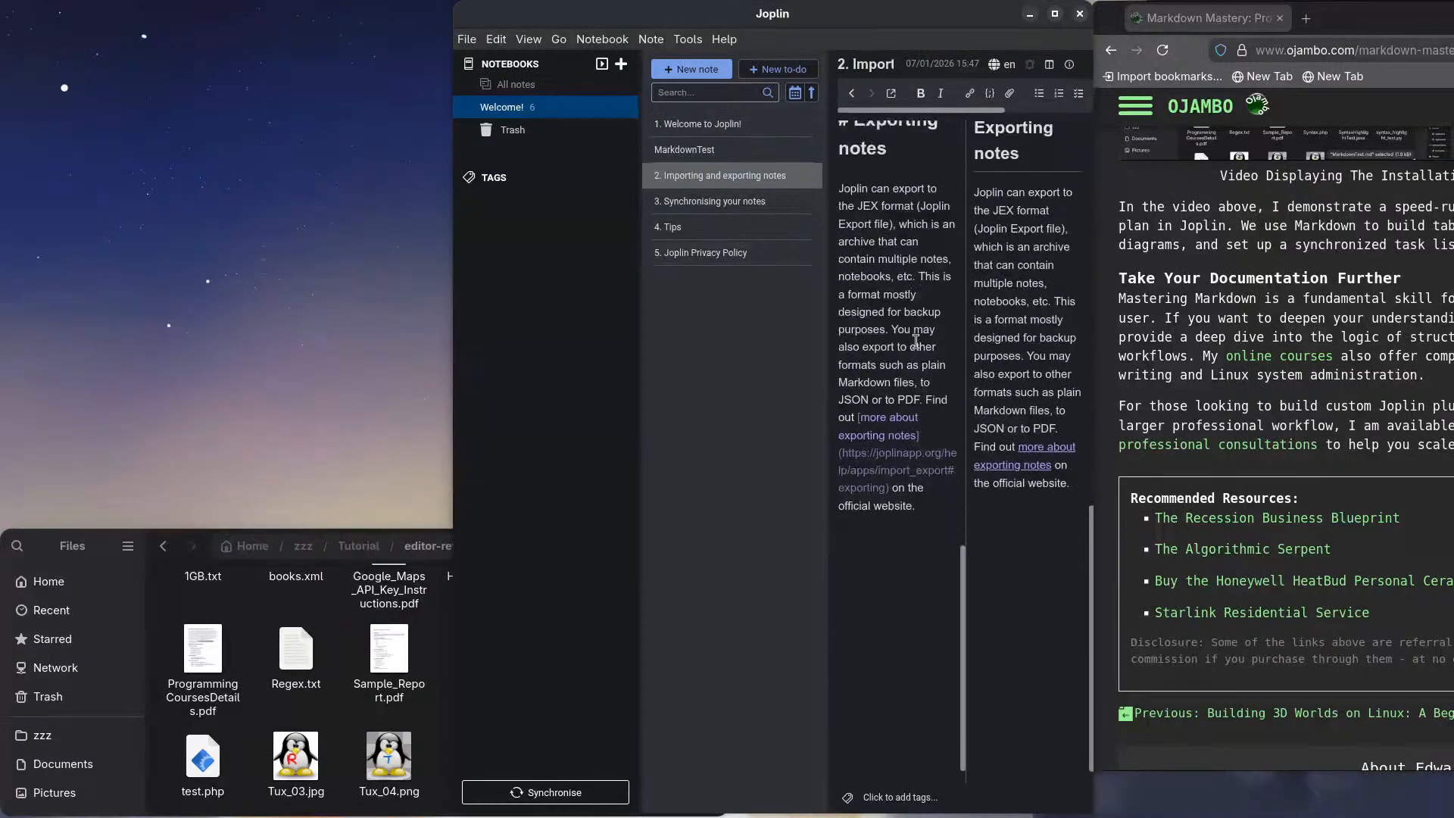
Step: Open the note "4. Tips" and examine its KaTeX math example in the source-only view
{"action": "left_click", "coordinate": [702, 225]}
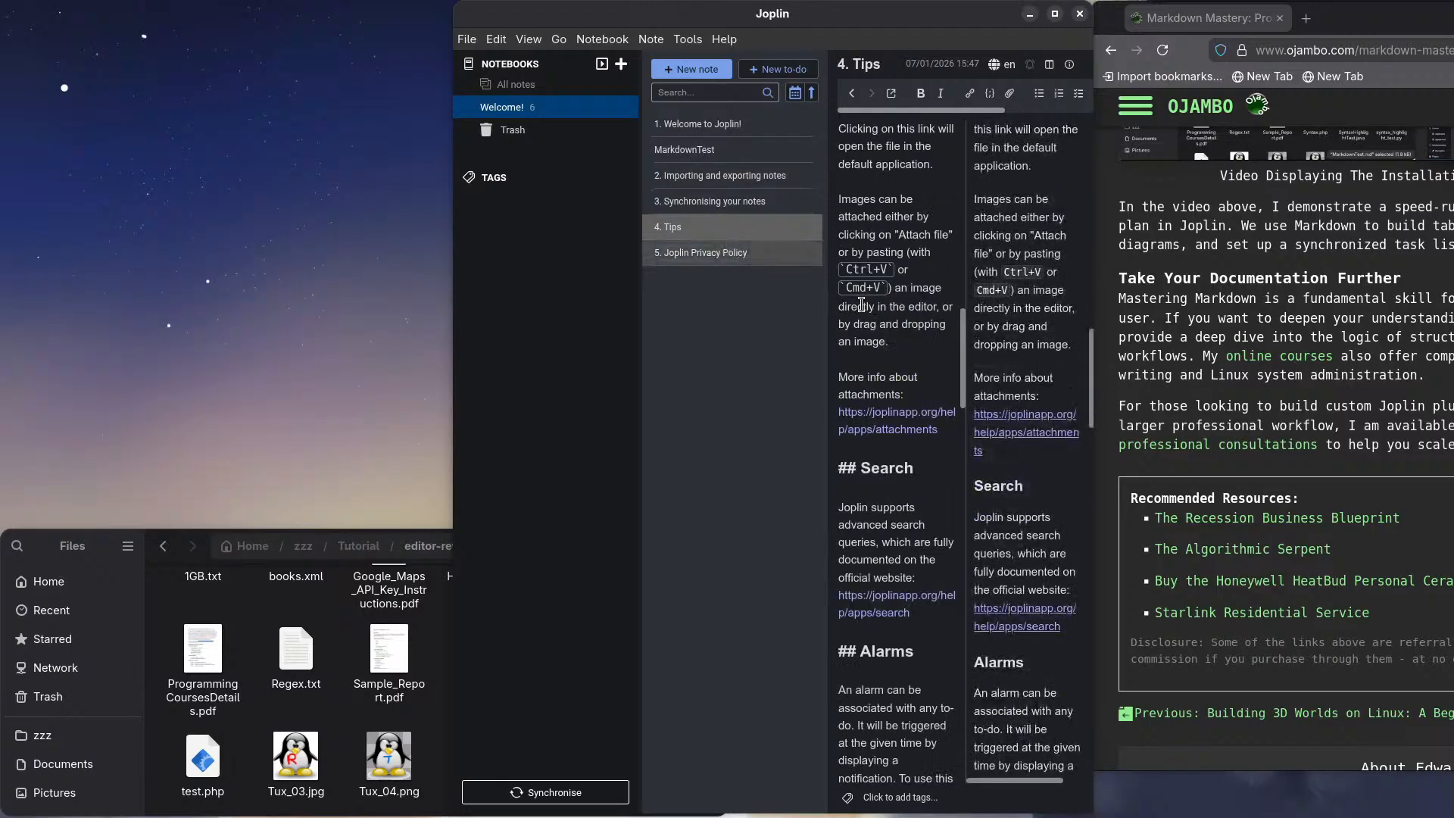
{"action": "scroll", "coordinate": [863, 318], "scroll_direction": "down", "scroll_amount": 3}
{"action": "scroll", "coordinate": [864, 318], "scroll_direction": "down", "scroll_amount": 3}
{"action": "scroll", "coordinate": [863, 318], "scroll_direction": "down", "scroll_amount": 4}
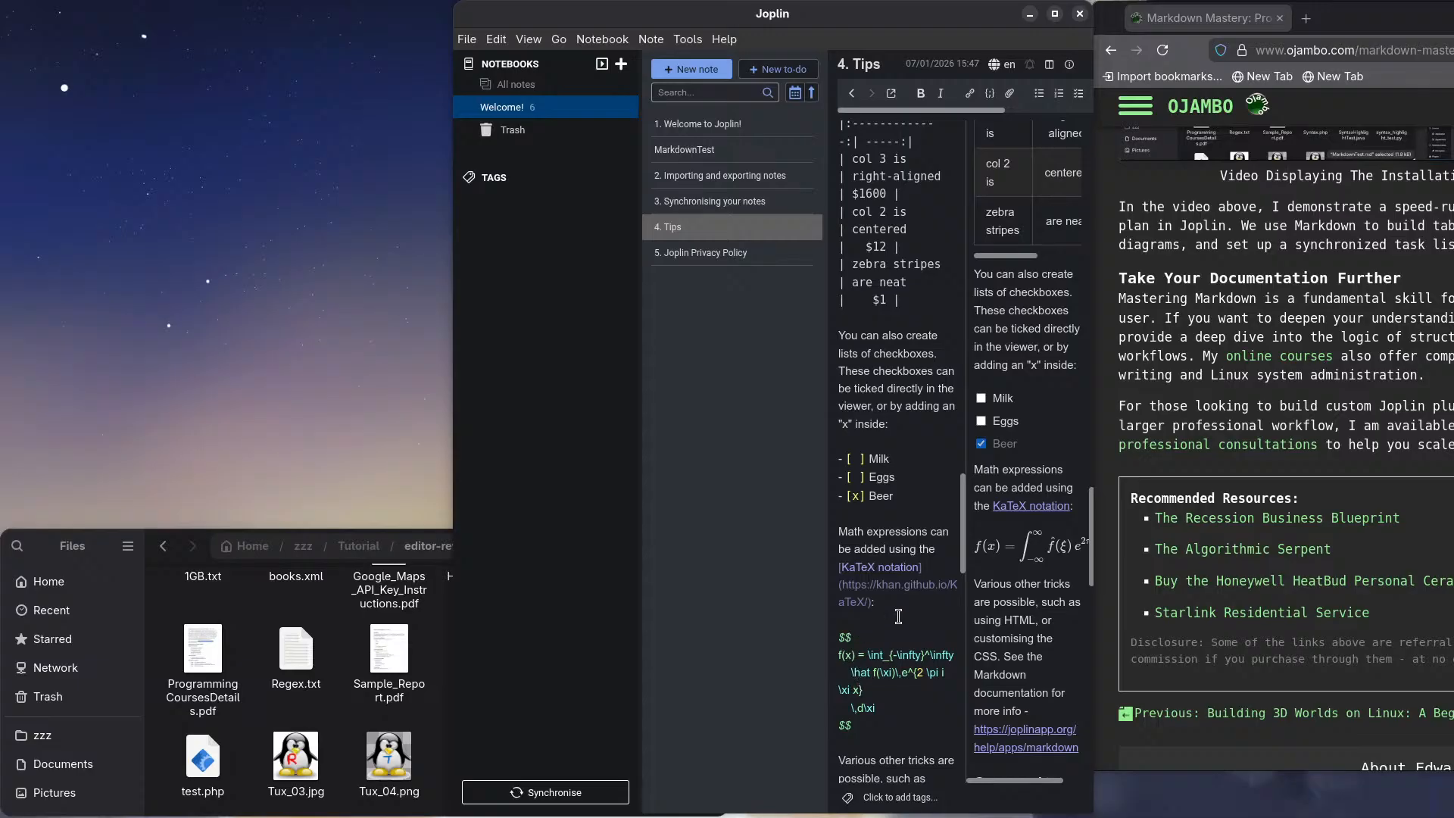
{"action": "left_click", "coordinate": [1048, 64]}
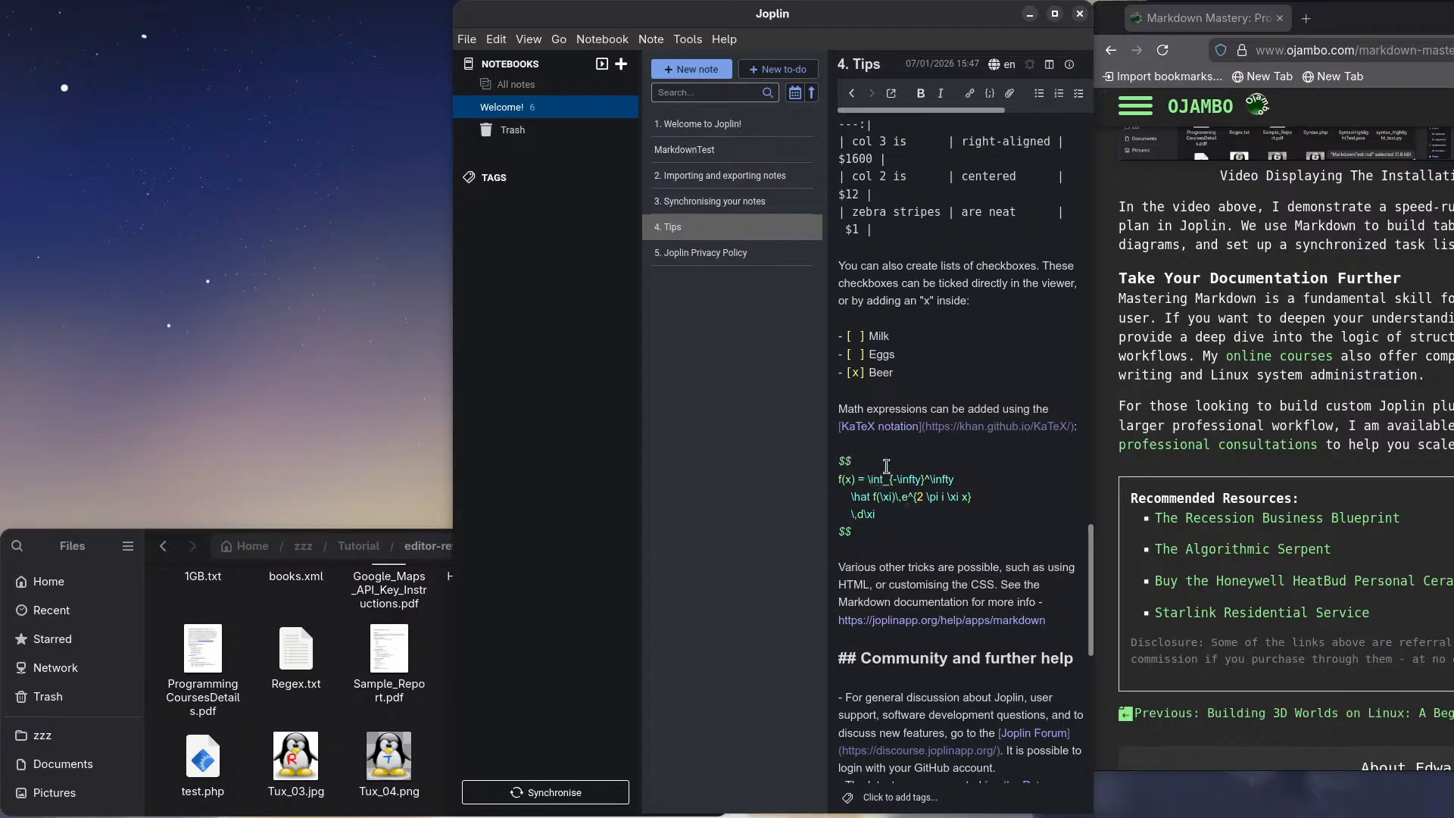
{"action": "left_click", "coordinate": [858, 533]}
Step: In MarkdownTest, remove the opening code fence and its empty line above the formula in the Math section
{"action": "left_click", "coordinate": [716, 151]}
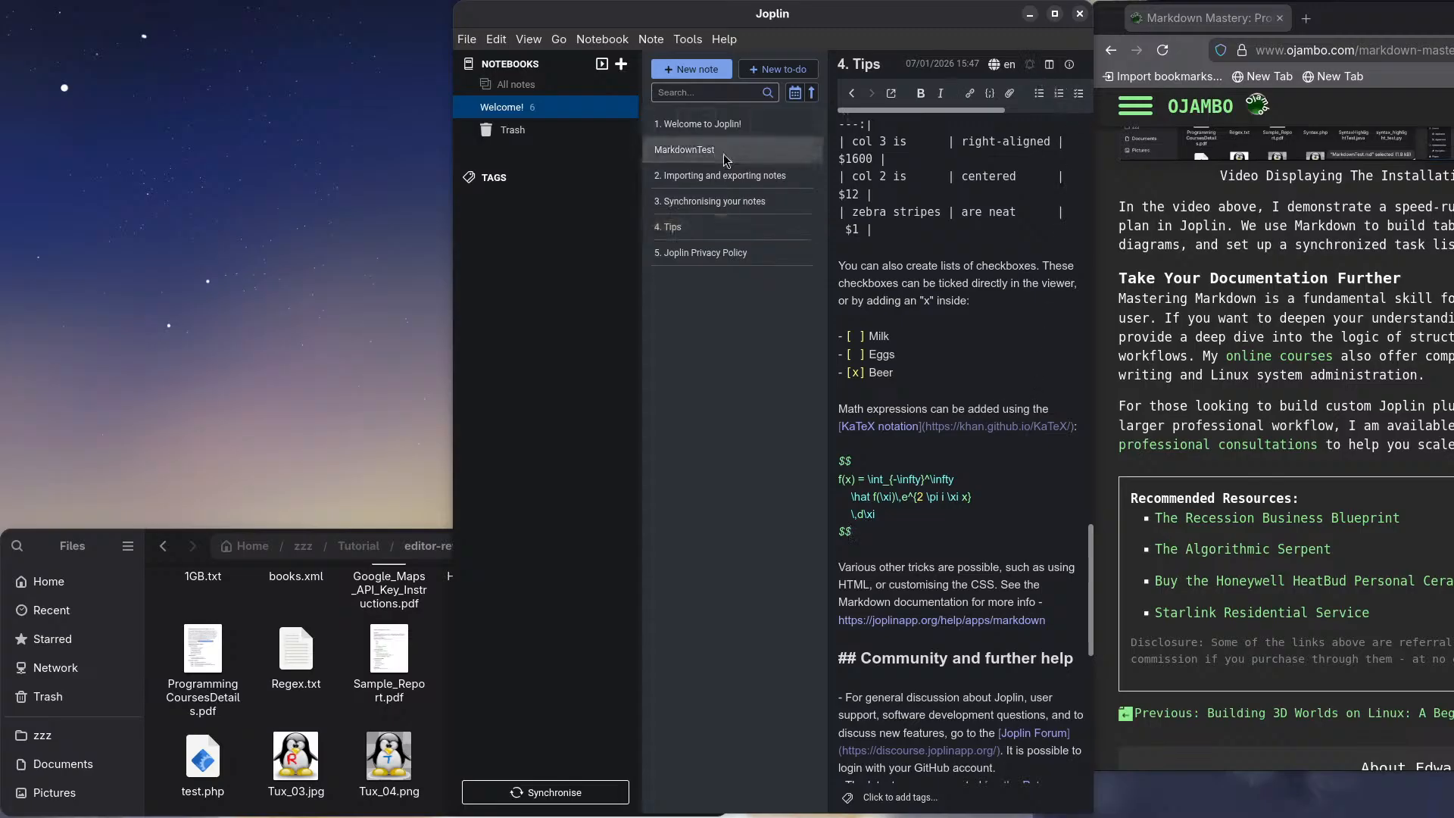
{"action": "scroll", "coordinate": [951, 478], "scroll_direction": "down", "scroll_amount": 1}
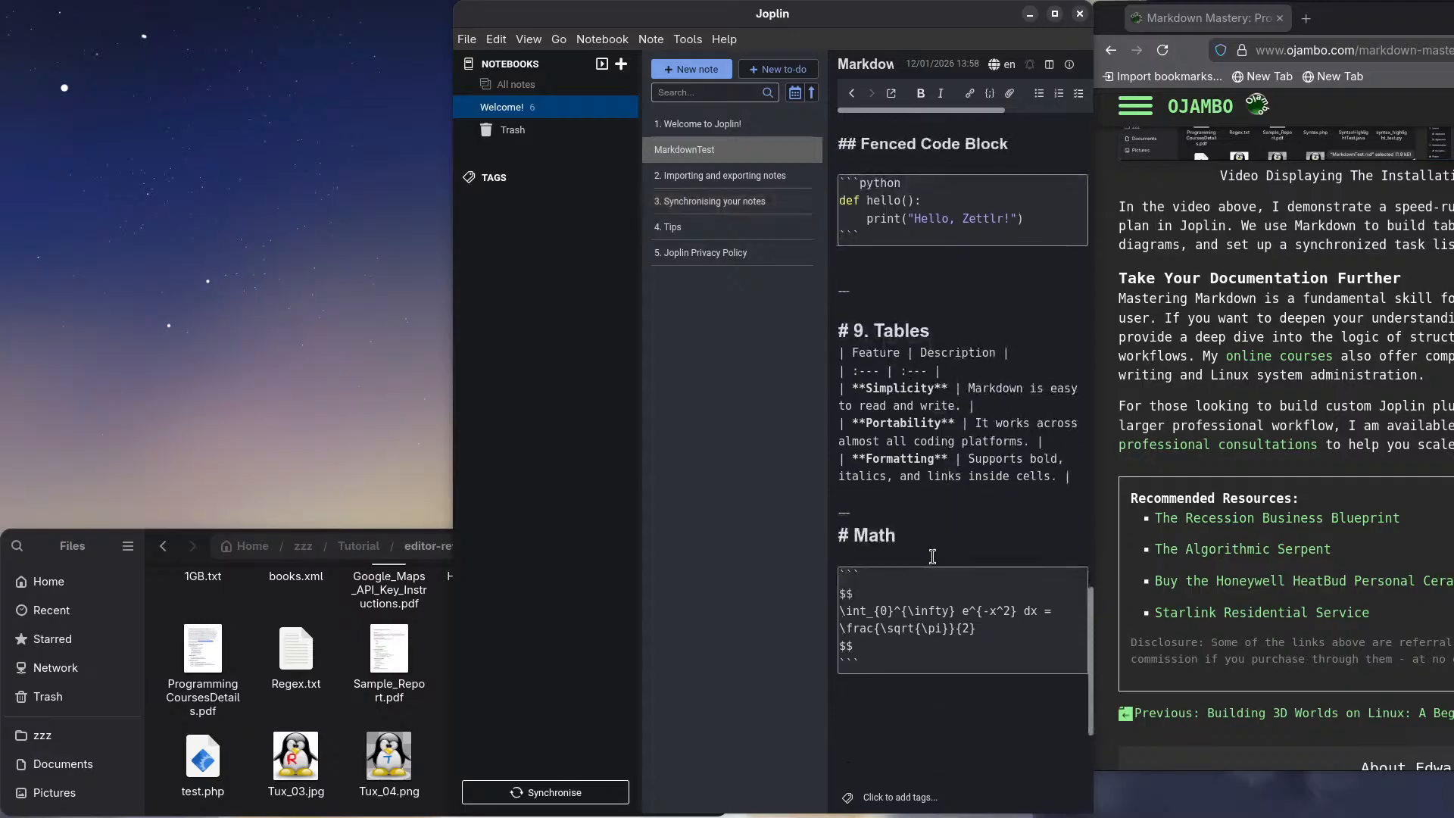
{"action": "left_click", "coordinate": [873, 573]}
{"action": "key", "text": "BackSpace"}
{"action": "key", "text": "BackSpace"}
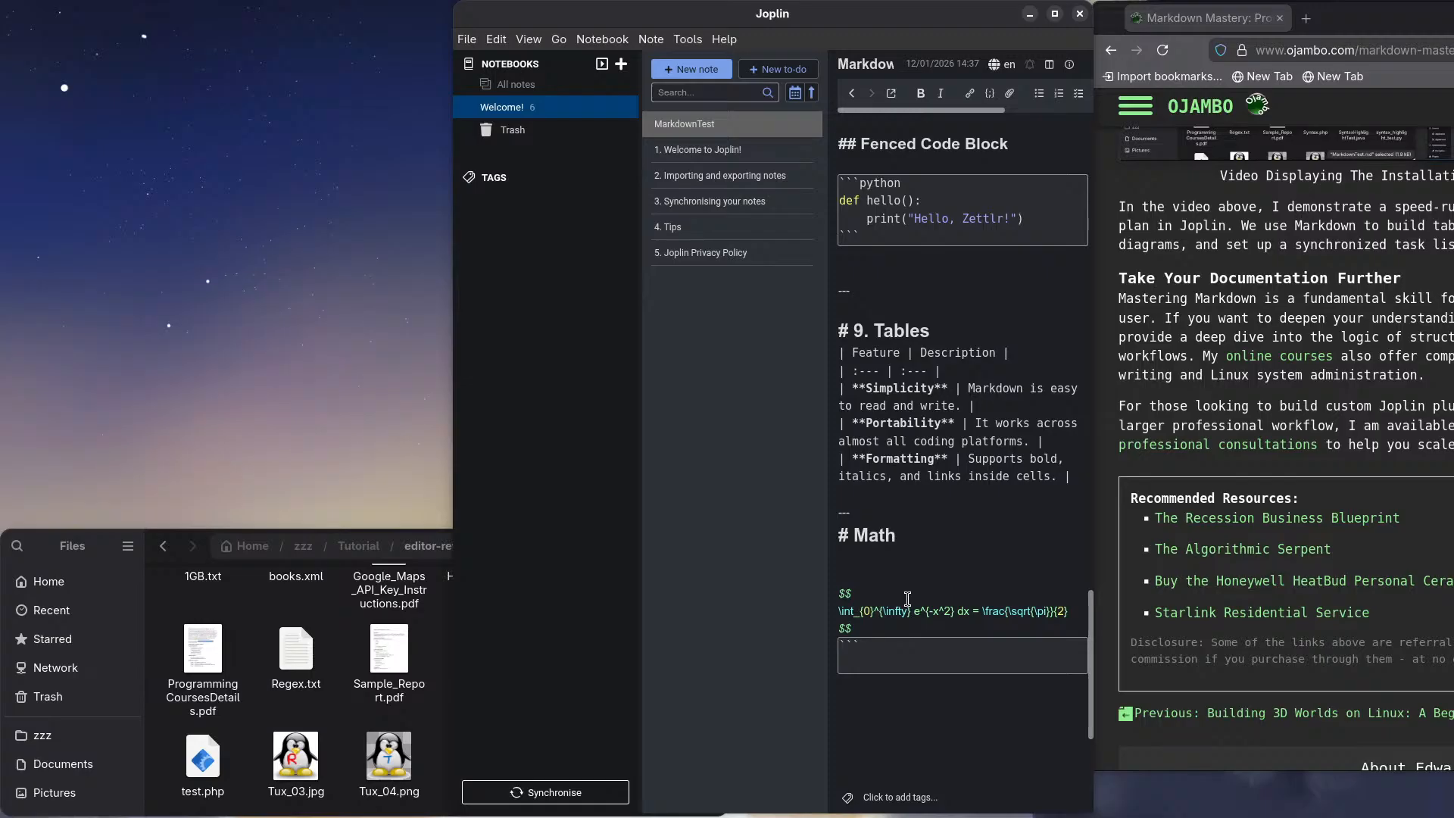
{"action": "key", "text": "BackSpace"}
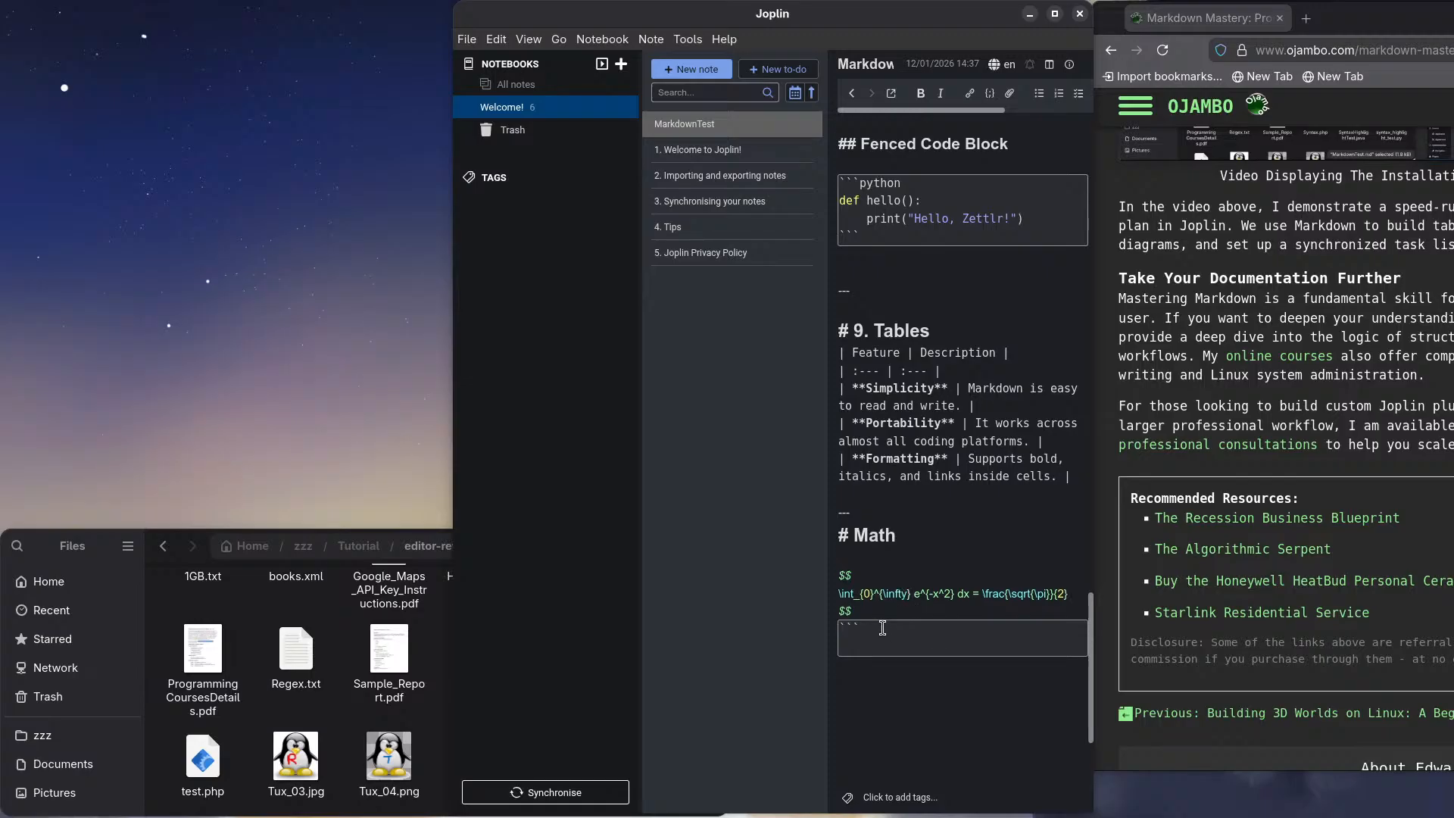
Step: Delete the closing code fence below the Math formula, start a synchronisation and dismiss the provider selection
{"action": "left_click", "coordinate": [882, 627]}
{"action": "key", "text": "BackSpace"}
{"action": "key", "text": "BackSpace"}
{"action": "key", "text": "BackSpace"}
{"action": "key", "text": "BackSpace"}
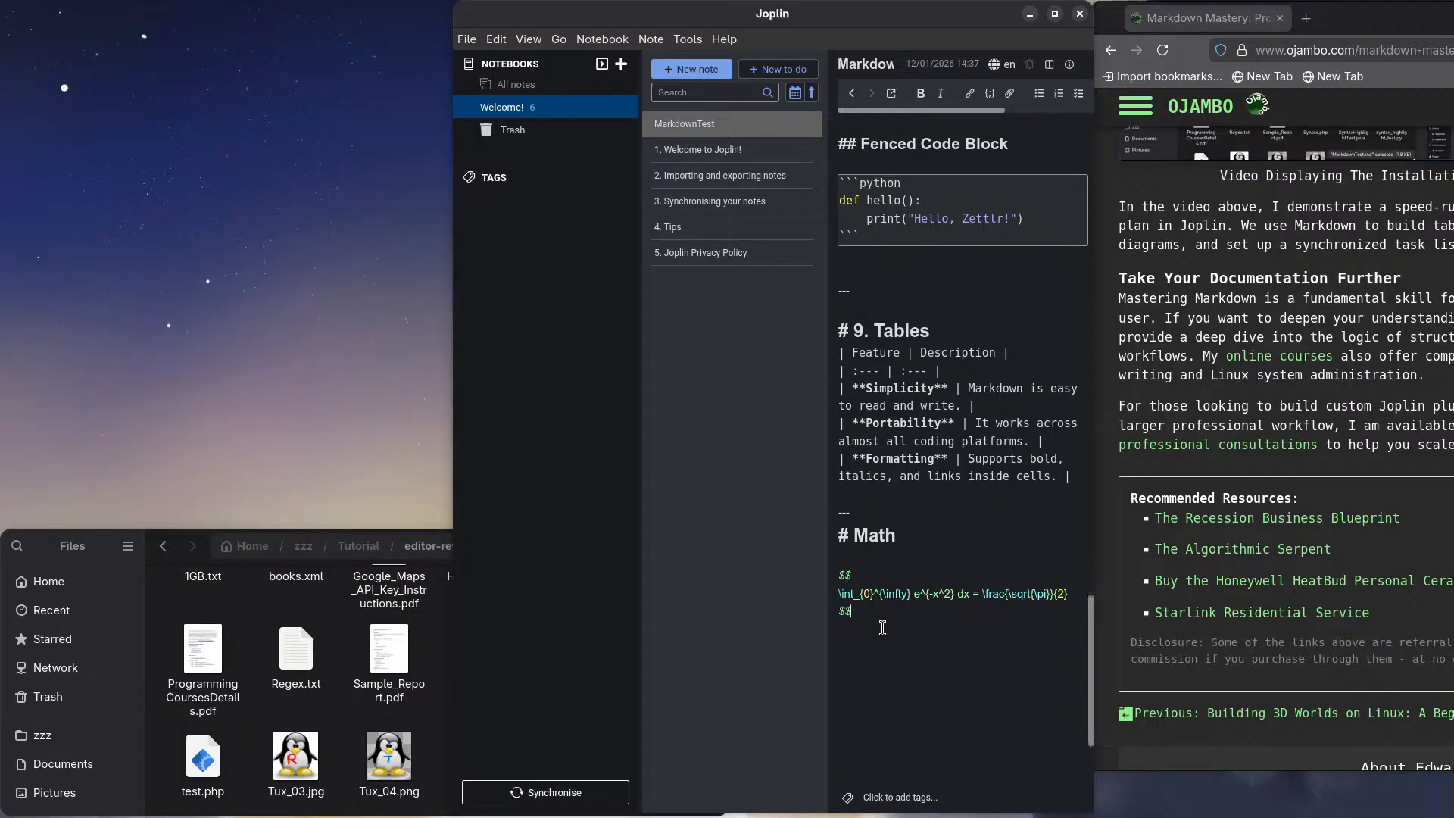
{"action": "key", "text": "ctrl+s"}
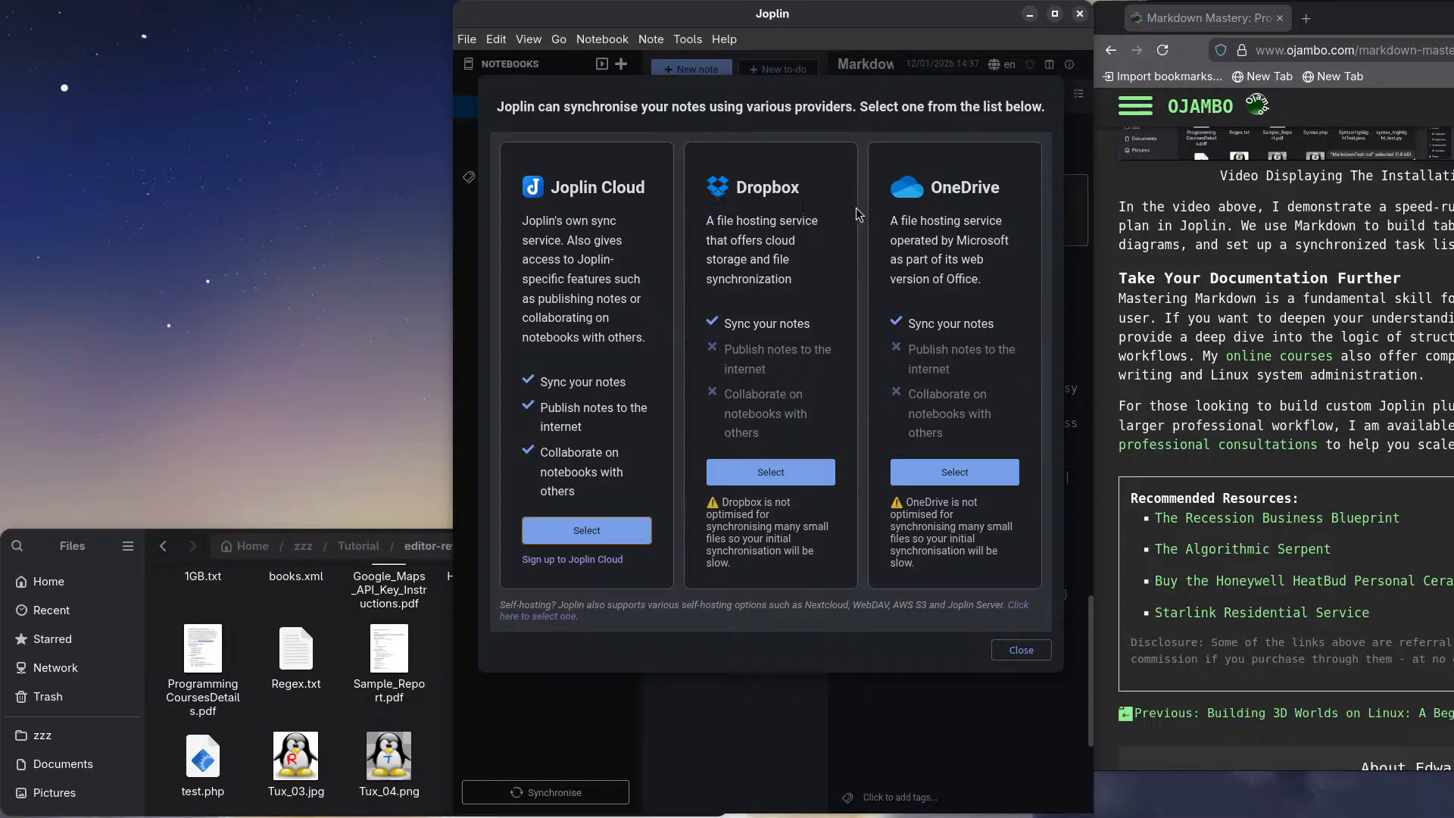
{"action": "left_click", "coordinate": [1022, 651]}
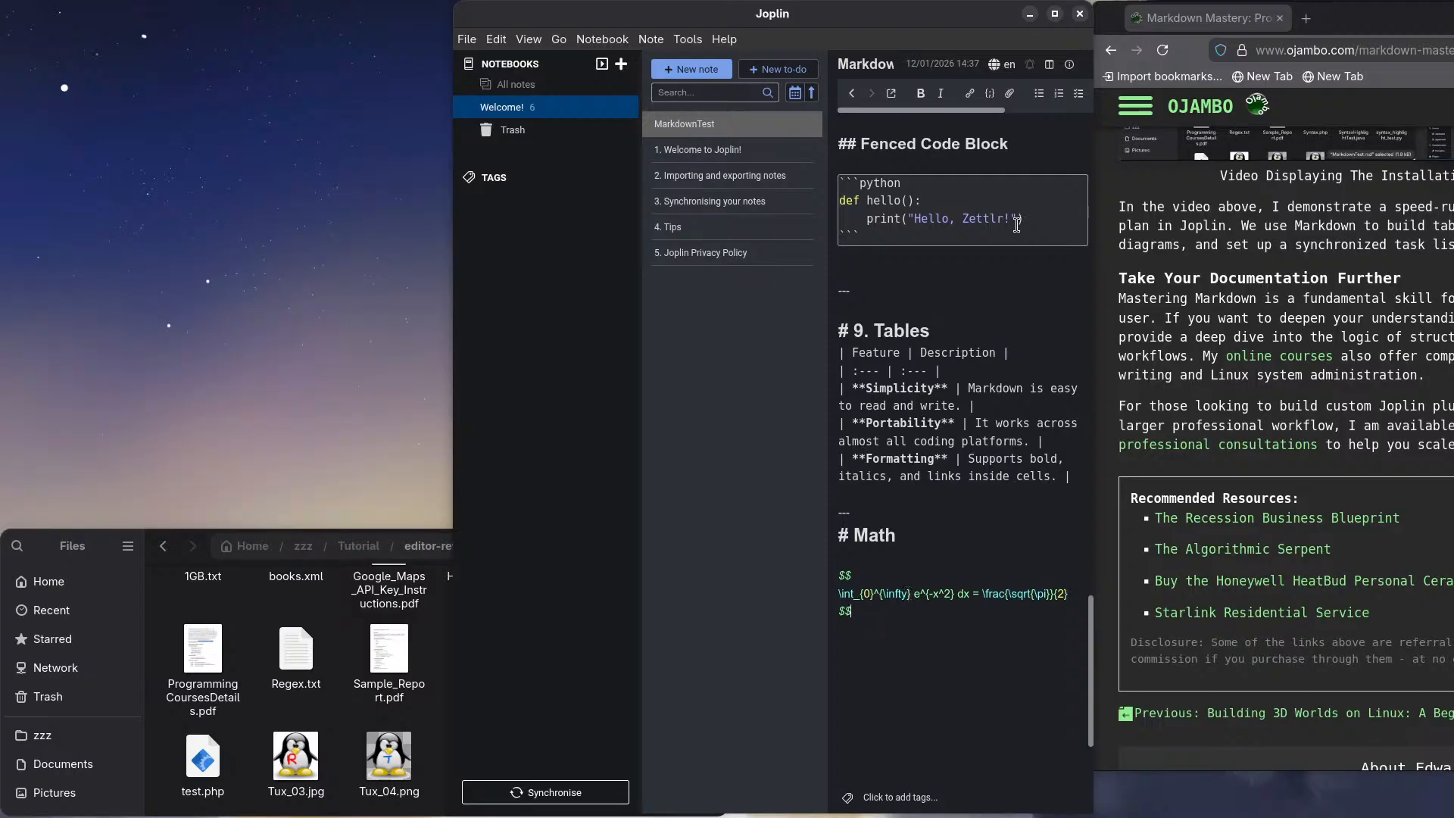
Step: Show only the rendered MarkdownTest note and check the Math formula, the table and the code block
{"action": "left_click", "coordinate": [1053, 65]}
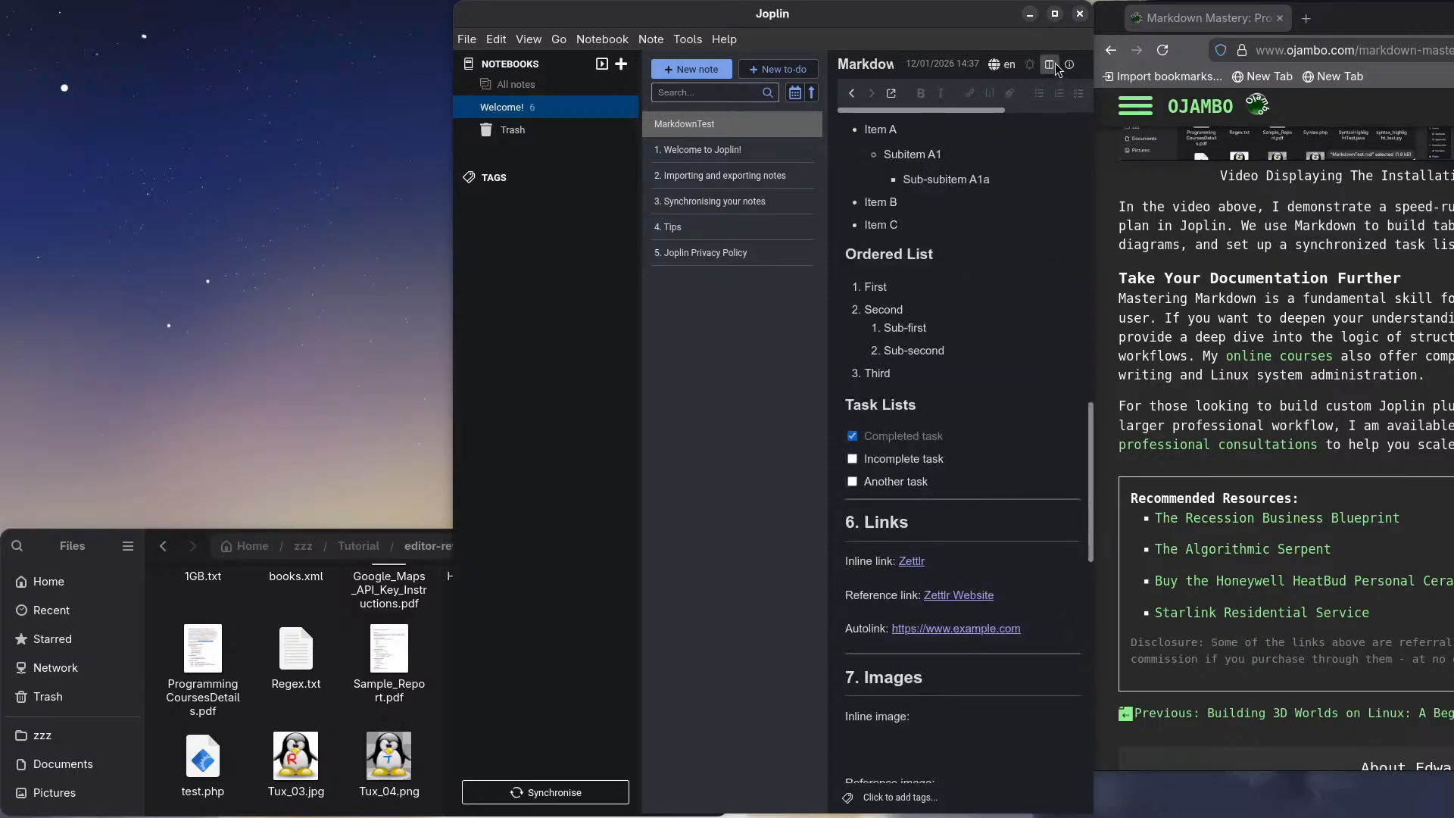
{"action": "scroll", "coordinate": [975, 362], "scroll_direction": "down", "scroll_amount": 10}
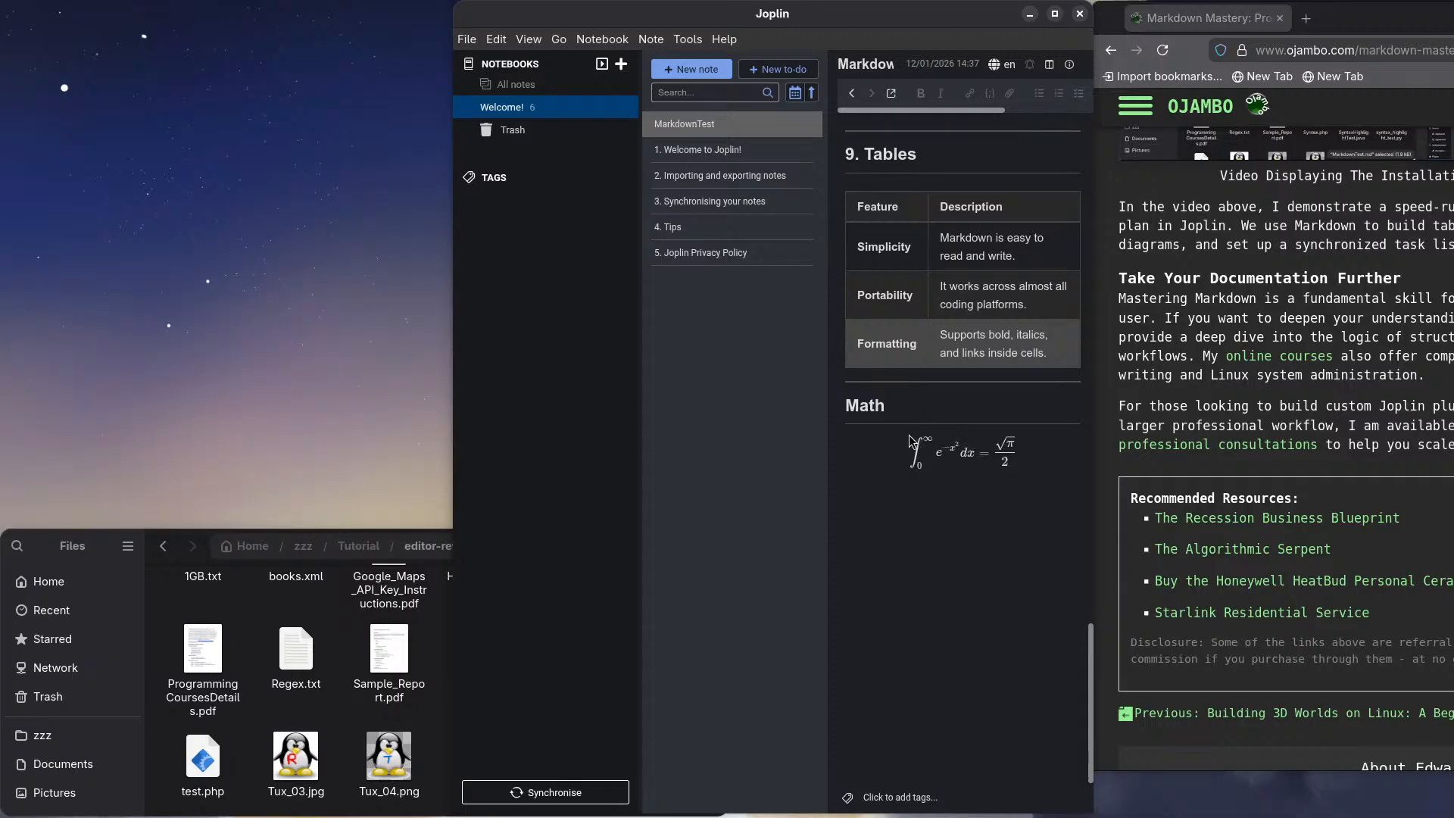
{"action": "scroll", "coordinate": [911, 441], "scroll_direction": "up", "scroll_amount": 3}
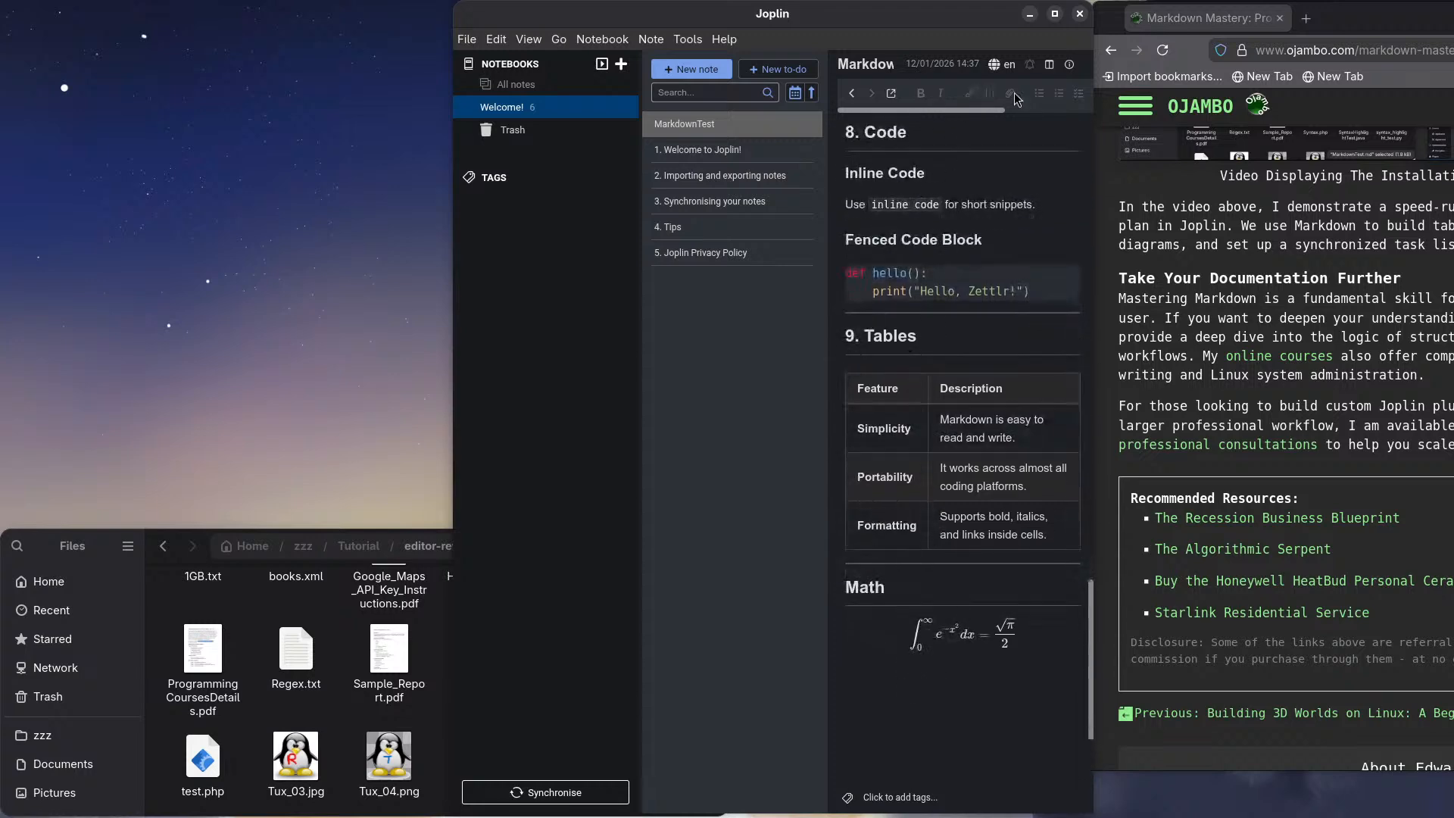
Step: Show source and rendering side by side, remove the blank line below the Math heading and dismiss the synchronisation provider selection
{"action": "left_click", "coordinate": [1053, 67]}
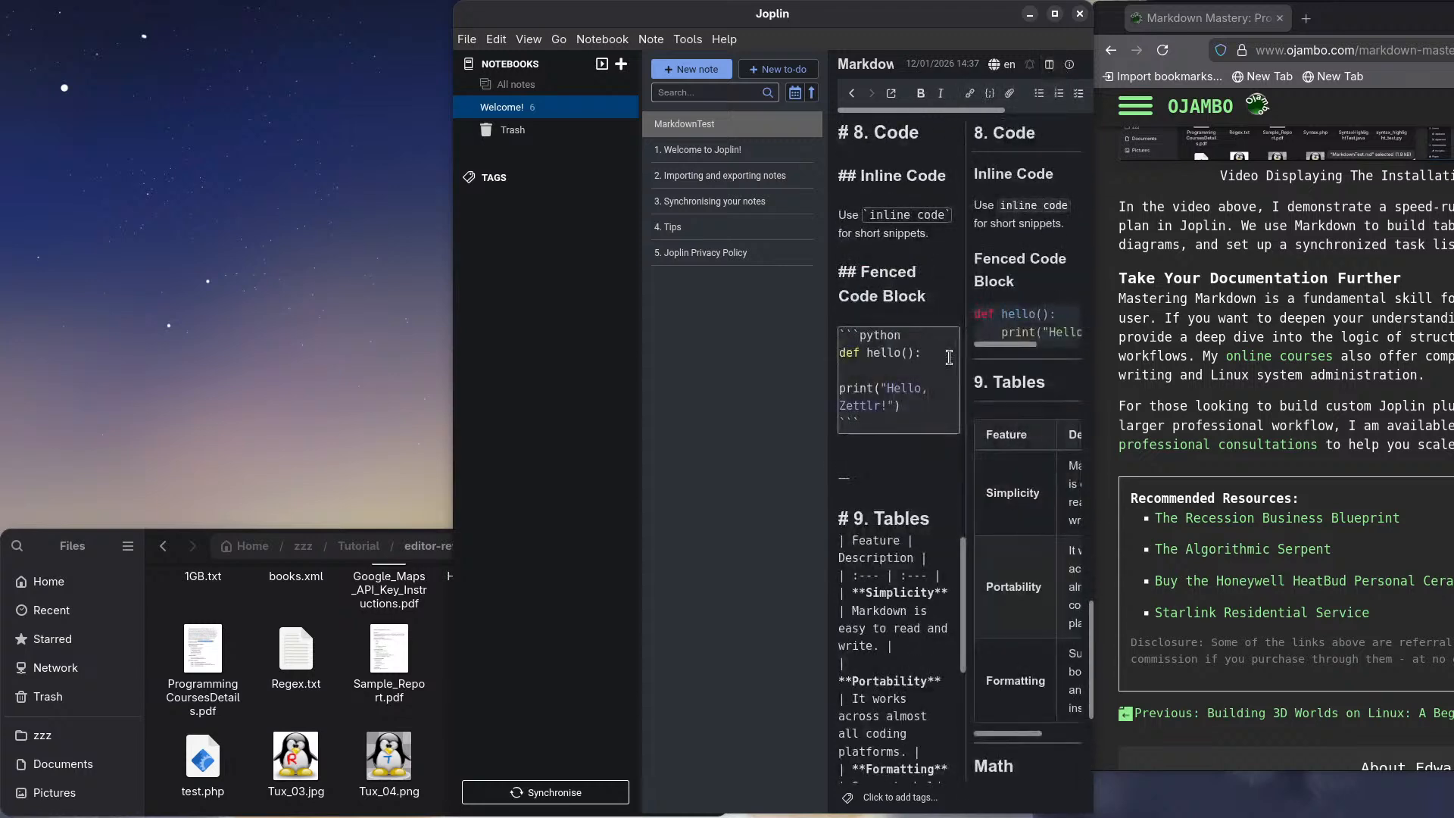
{"action": "scroll", "coordinate": [907, 350], "scroll_direction": "down", "scroll_amount": 6}
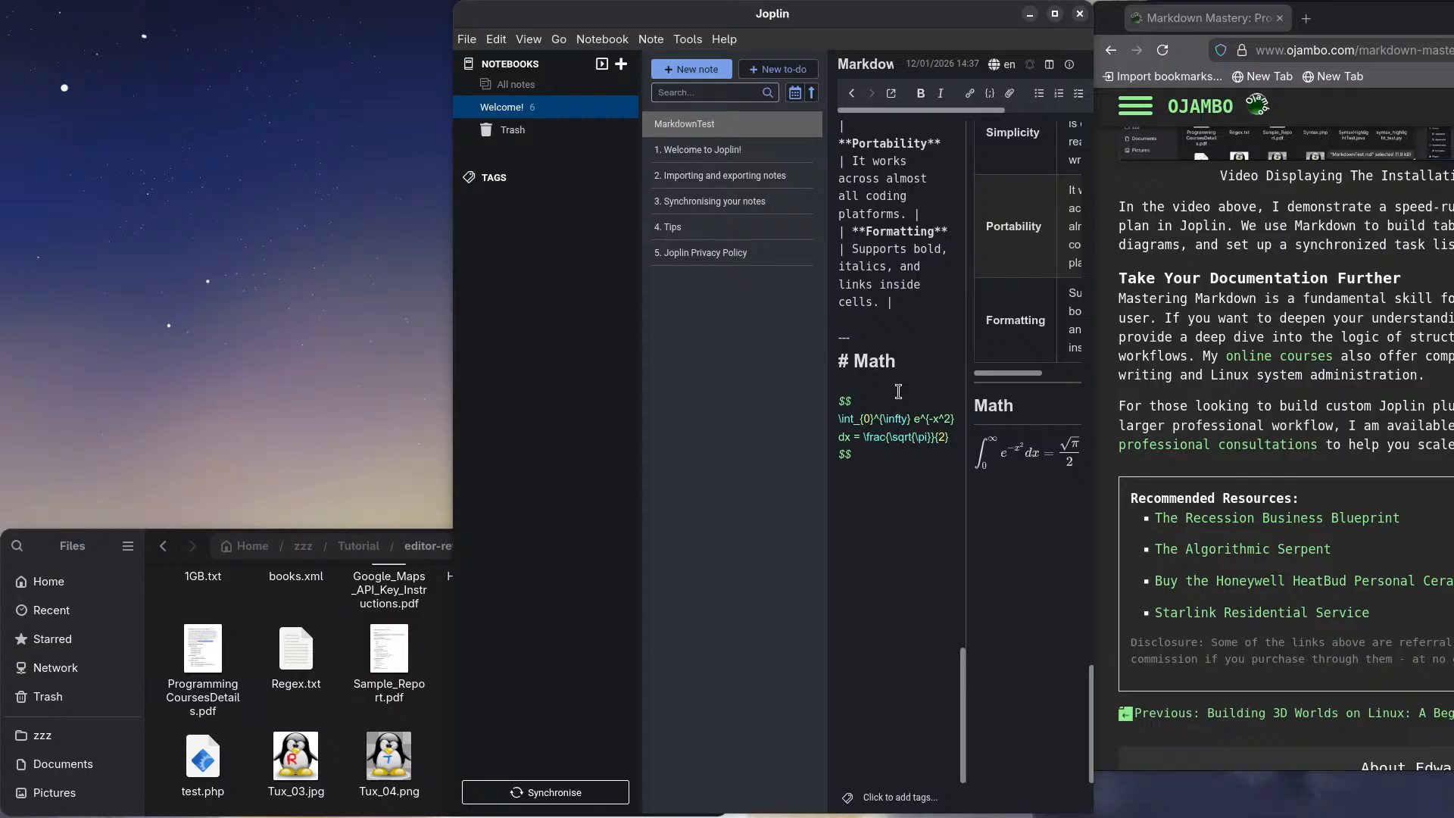
{"action": "key", "text": "BackSpace"}
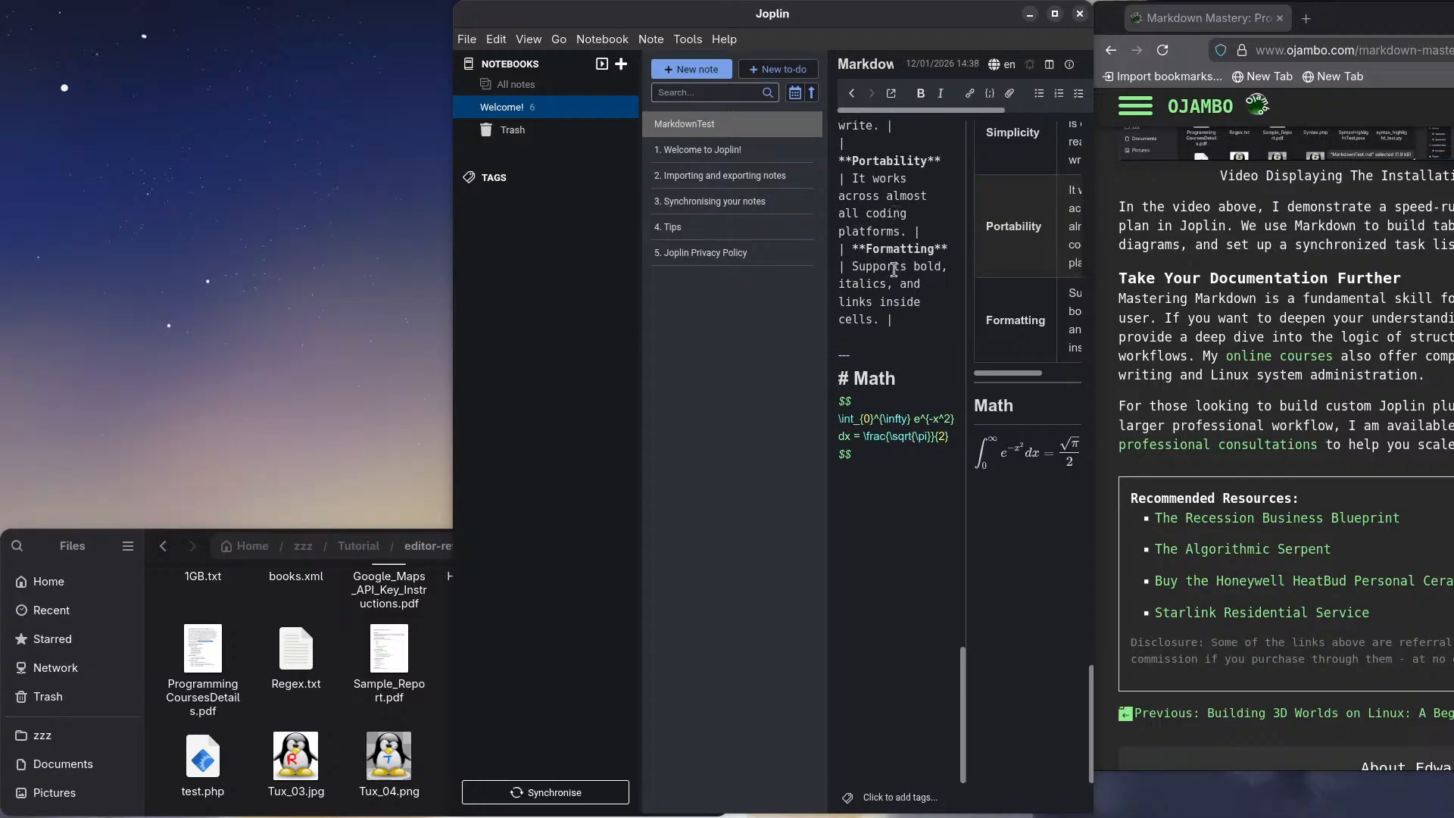
{"action": "key", "text": "ctrl+s"}
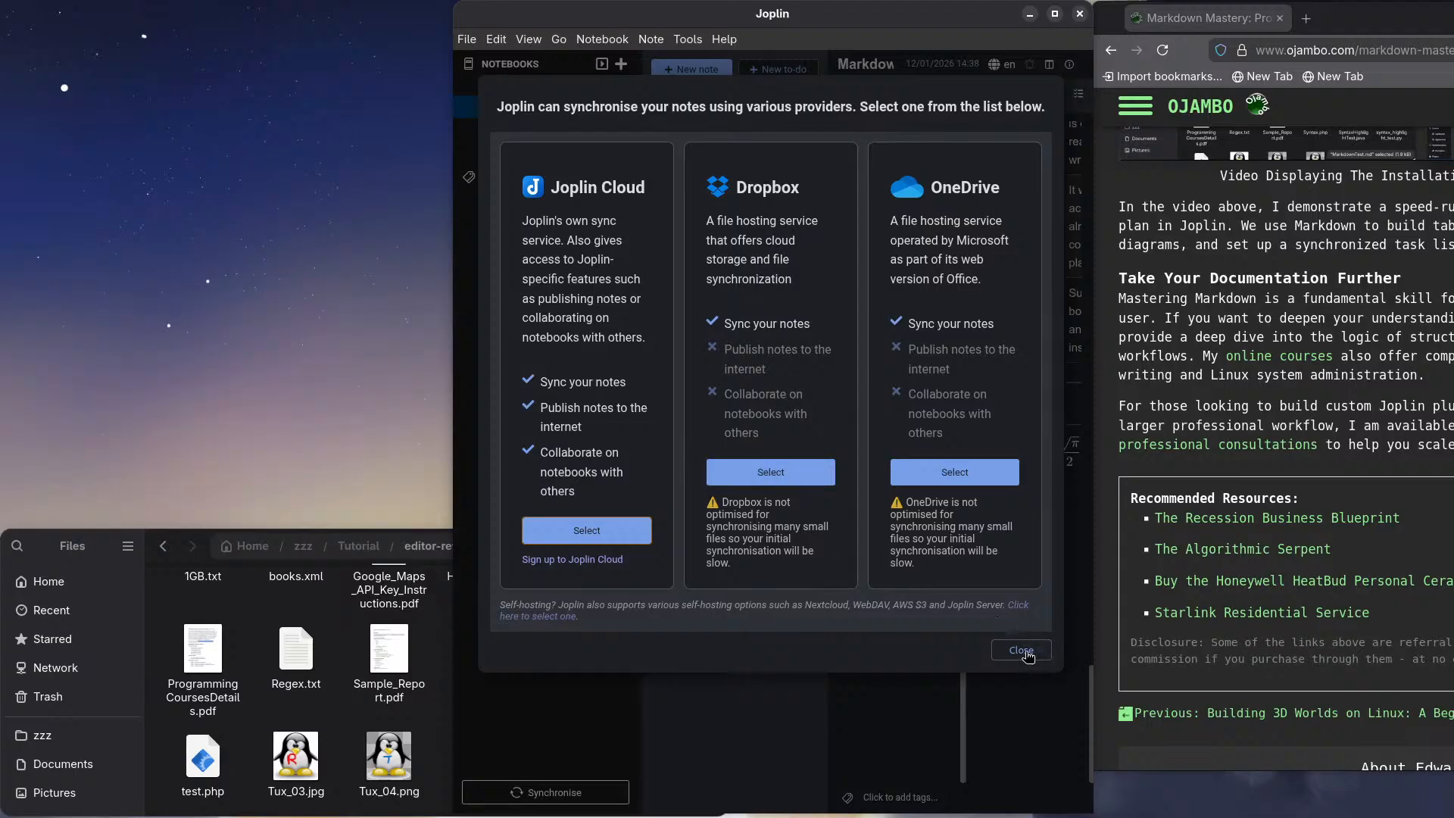
{"action": "left_click", "coordinate": [1019, 652]}
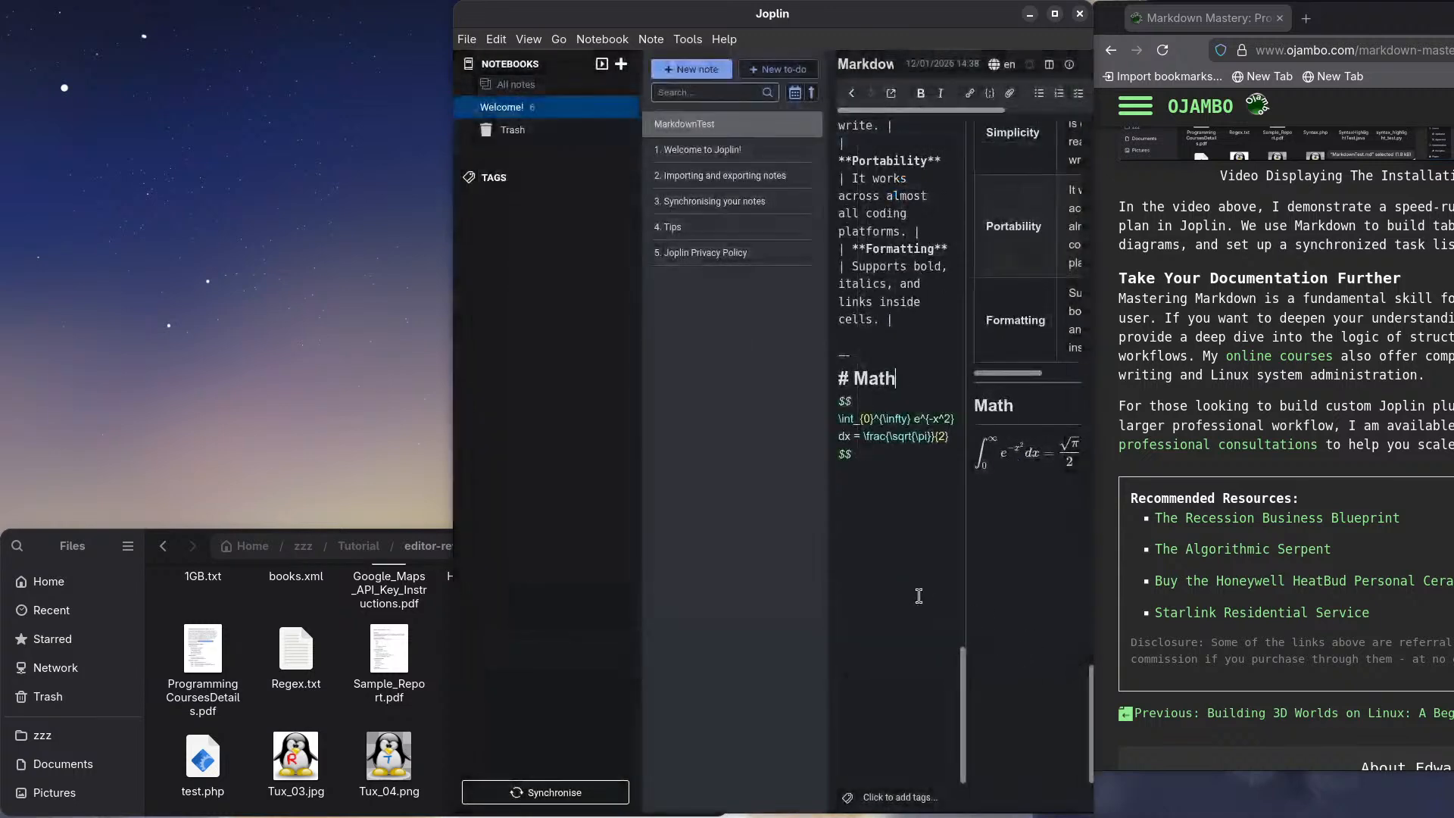
Step: Review the Markdown source from Task Lists to Math, and compare the Math section with the rendered-only view
{"action": "left_click", "coordinate": [1049, 64]}
{"action": "scroll", "coordinate": [1037, 496], "scroll_direction": "down", "scroll_amount": 5}
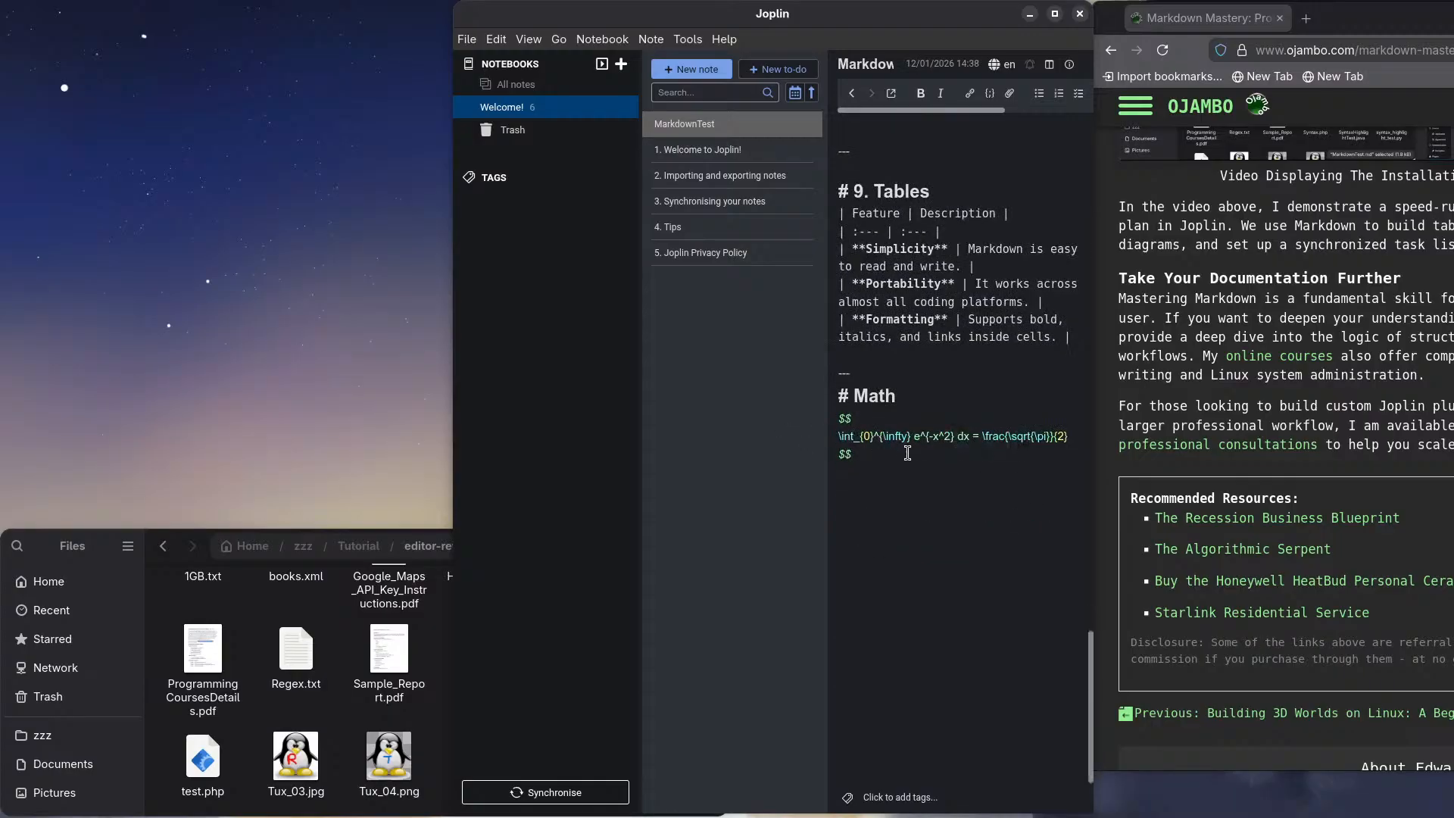
{"action": "scroll", "coordinate": [899, 452], "scroll_direction": "up", "scroll_amount": 15}
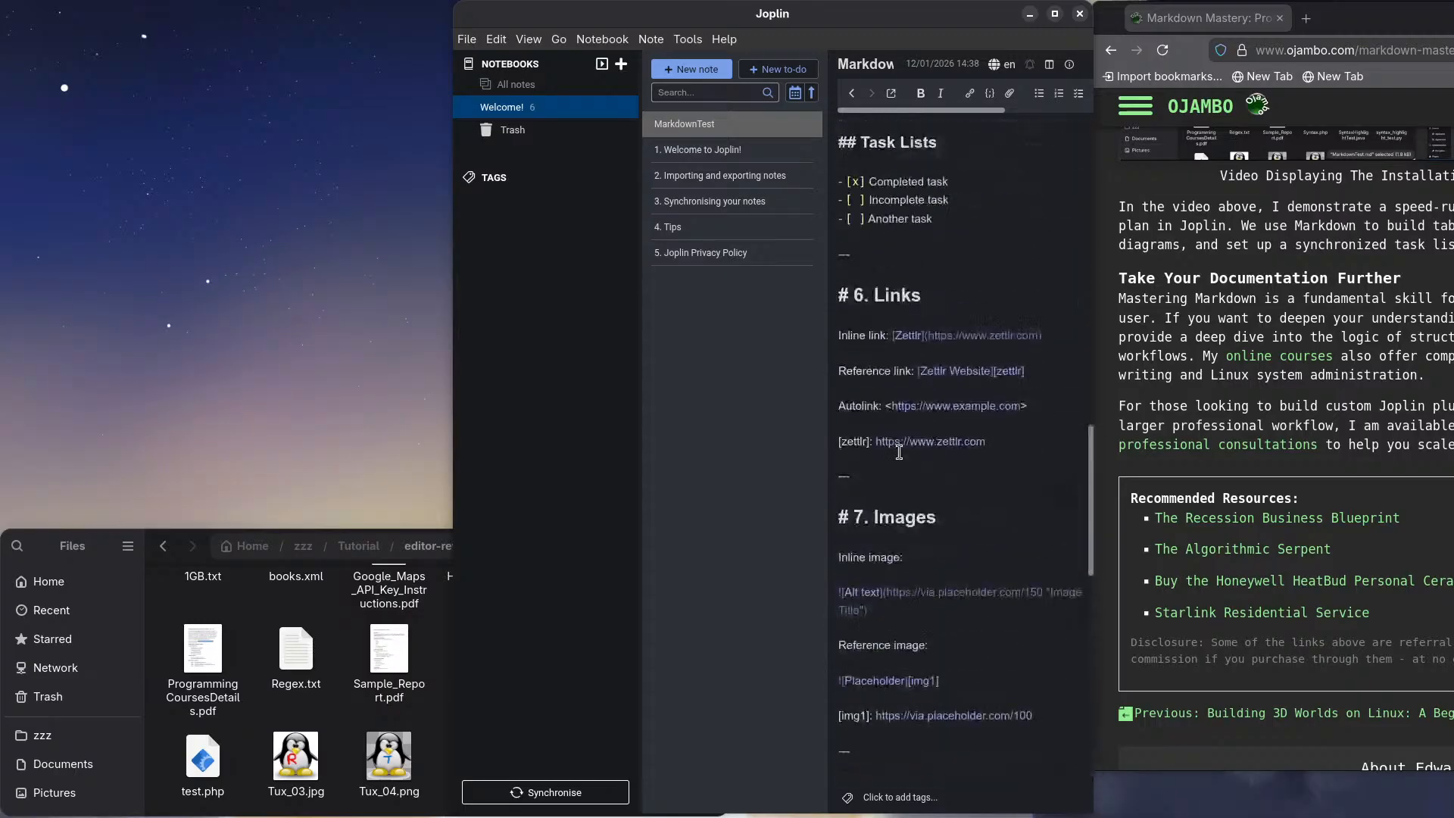
{"action": "scroll", "coordinate": [899, 452], "scroll_direction": "down", "scroll_amount": 15}
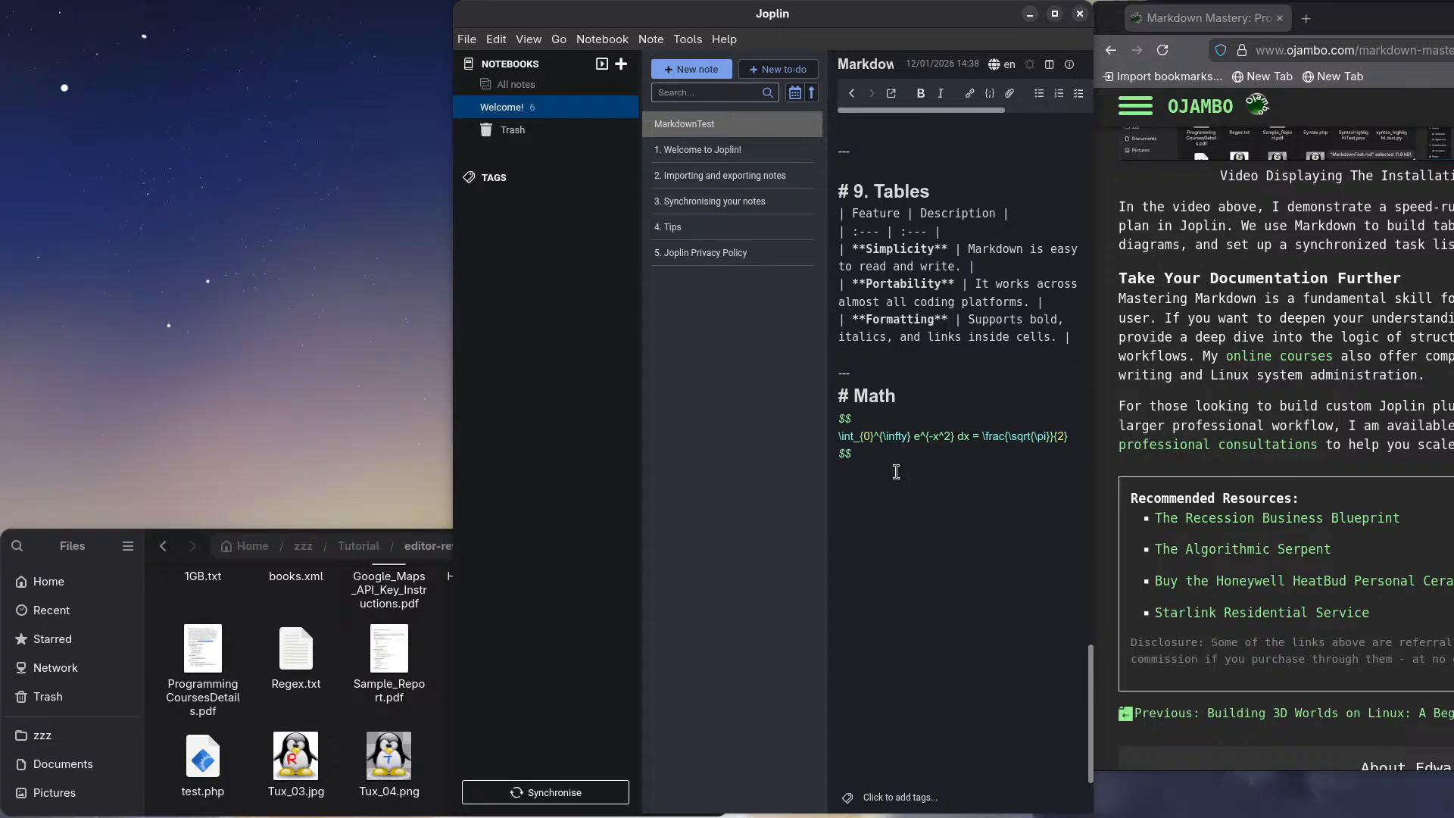
{"action": "left_click", "coordinate": [1050, 70]}
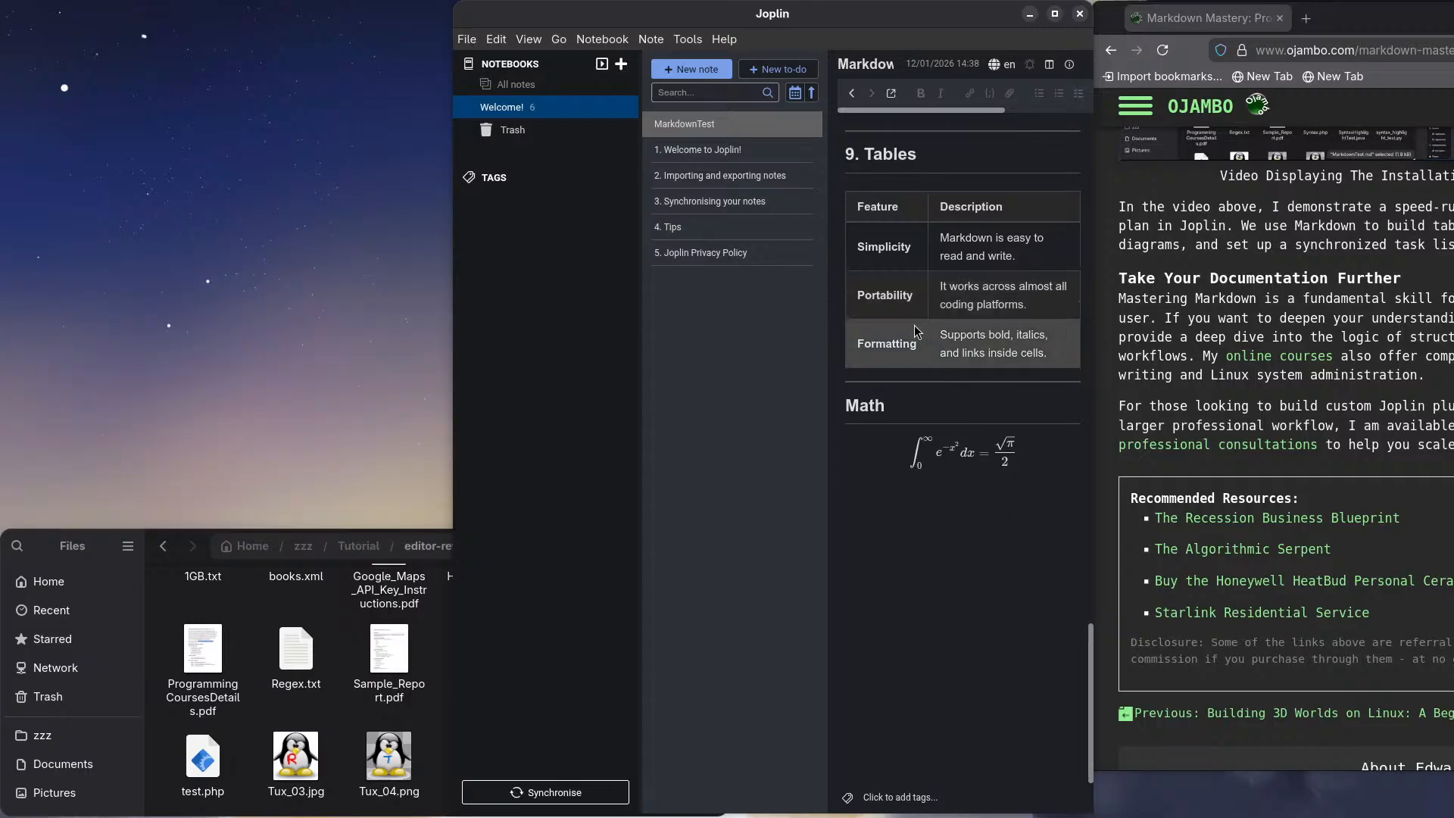
Step: Show source and rendering side by side and add the heading "# Diagram" below the Math formula
{"action": "left_click", "coordinate": [1050, 65]}
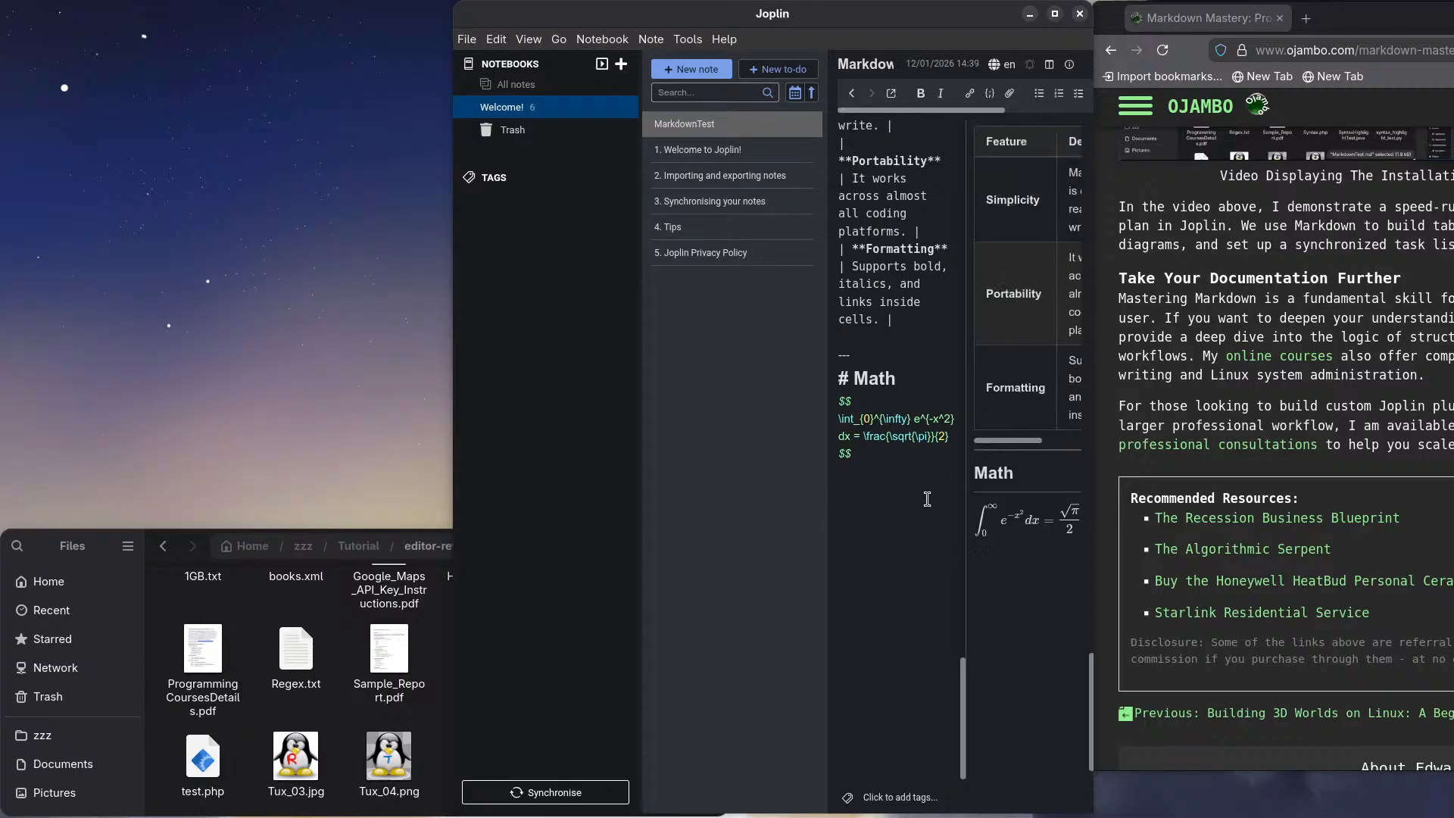
{"action": "type", "text": "#"}
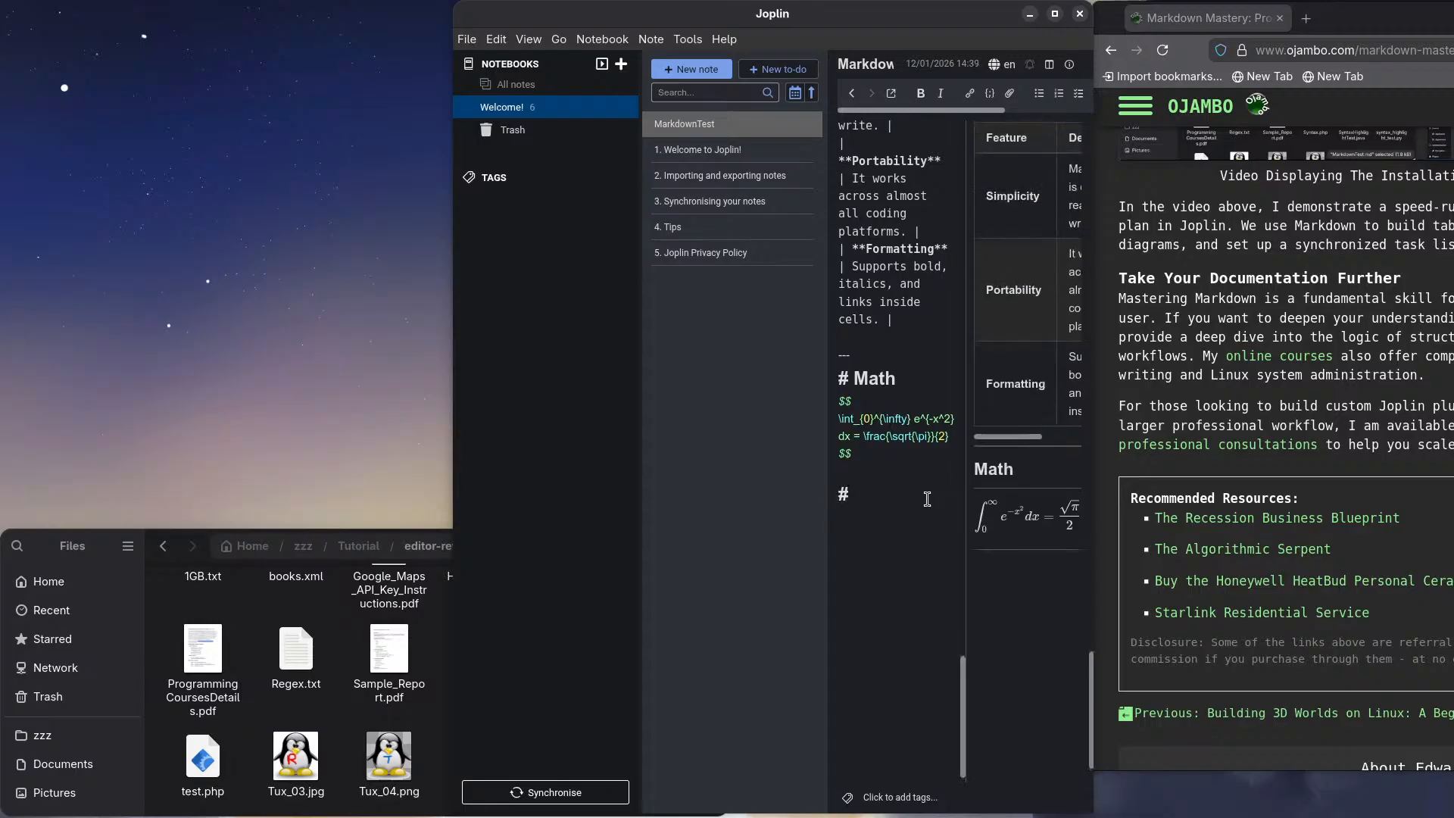
{"action": "type", "text": " Diagram"}
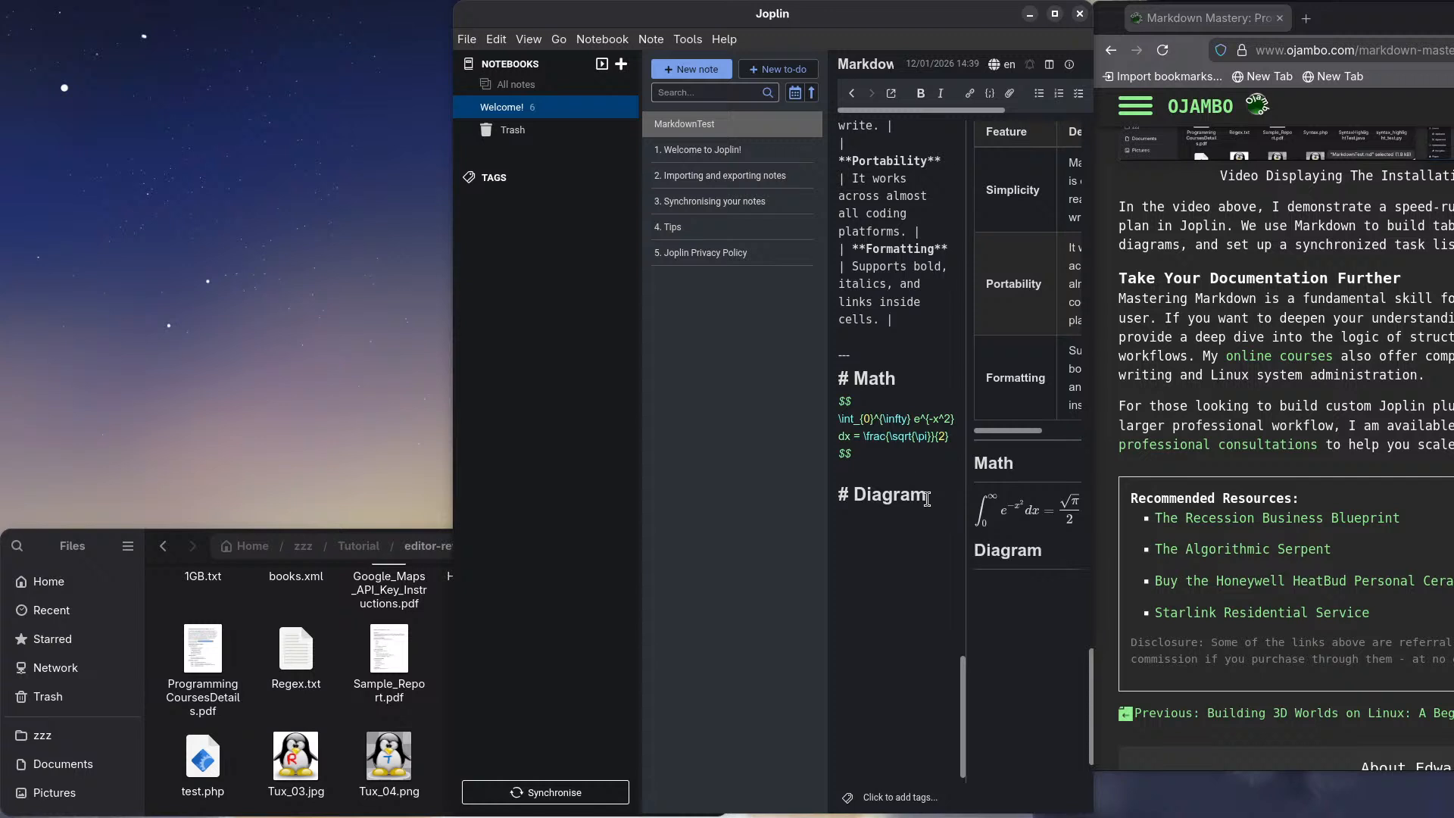
{"action": "key", "text": "Return"}
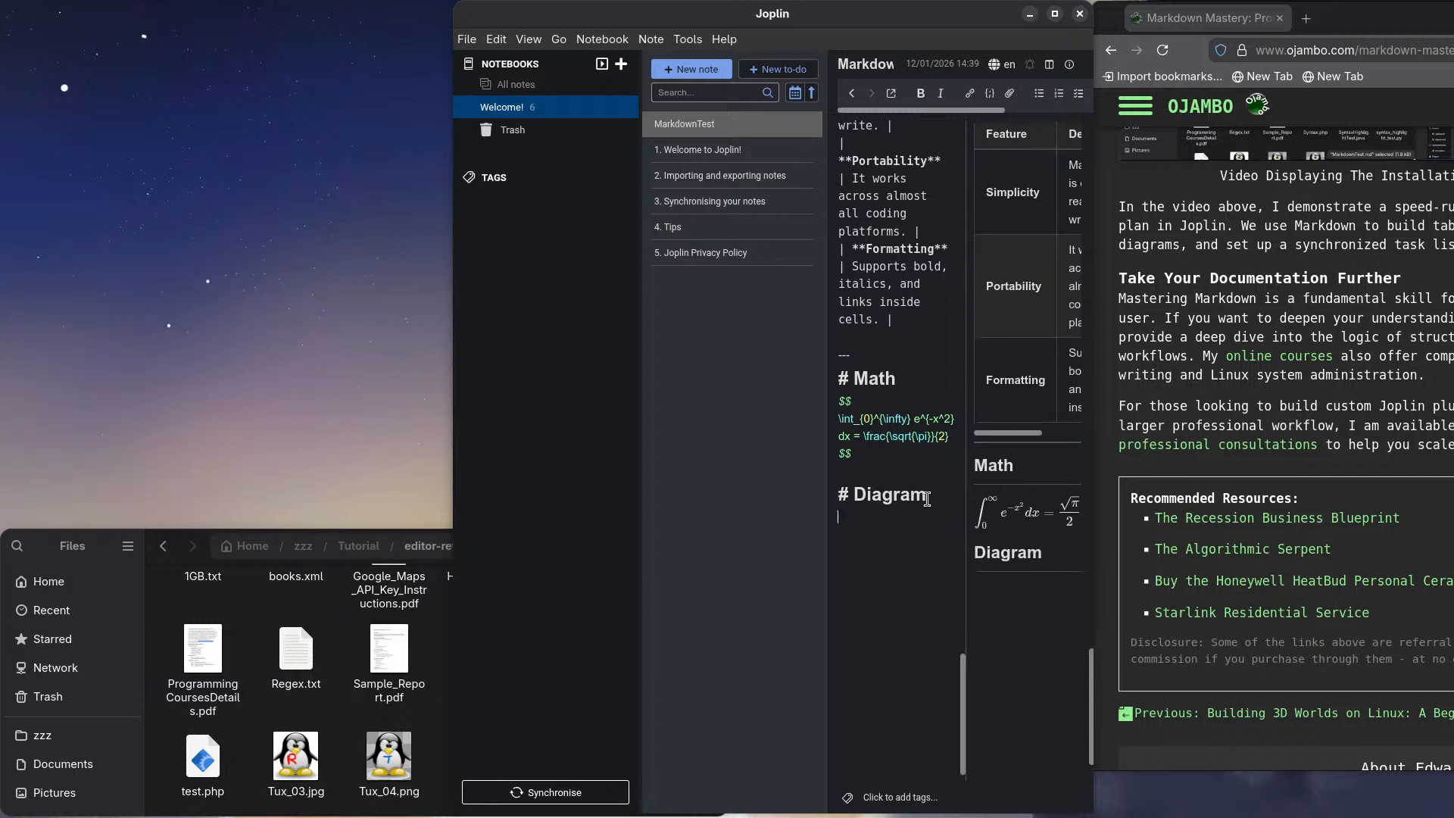
Step: Insert a "---" divider with blank lines between the Math formula and the Diagram heading, and add a blank line above the Math heading
{"action": "key", "text": "Up"}
{"action": "key", "text": "Up"}
{"action": "key", "text": "Return"}
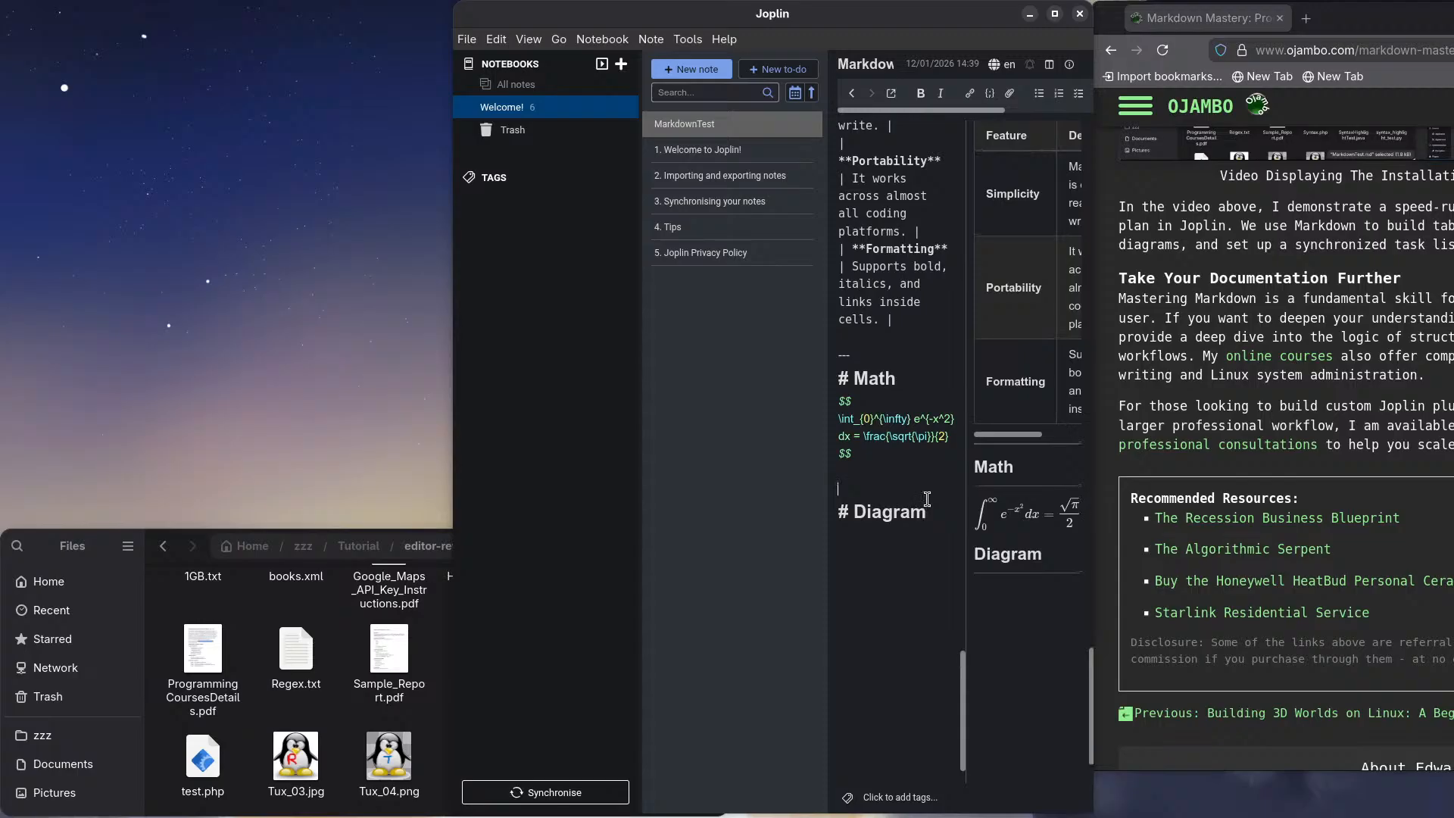
{"action": "type", "text": "--"}
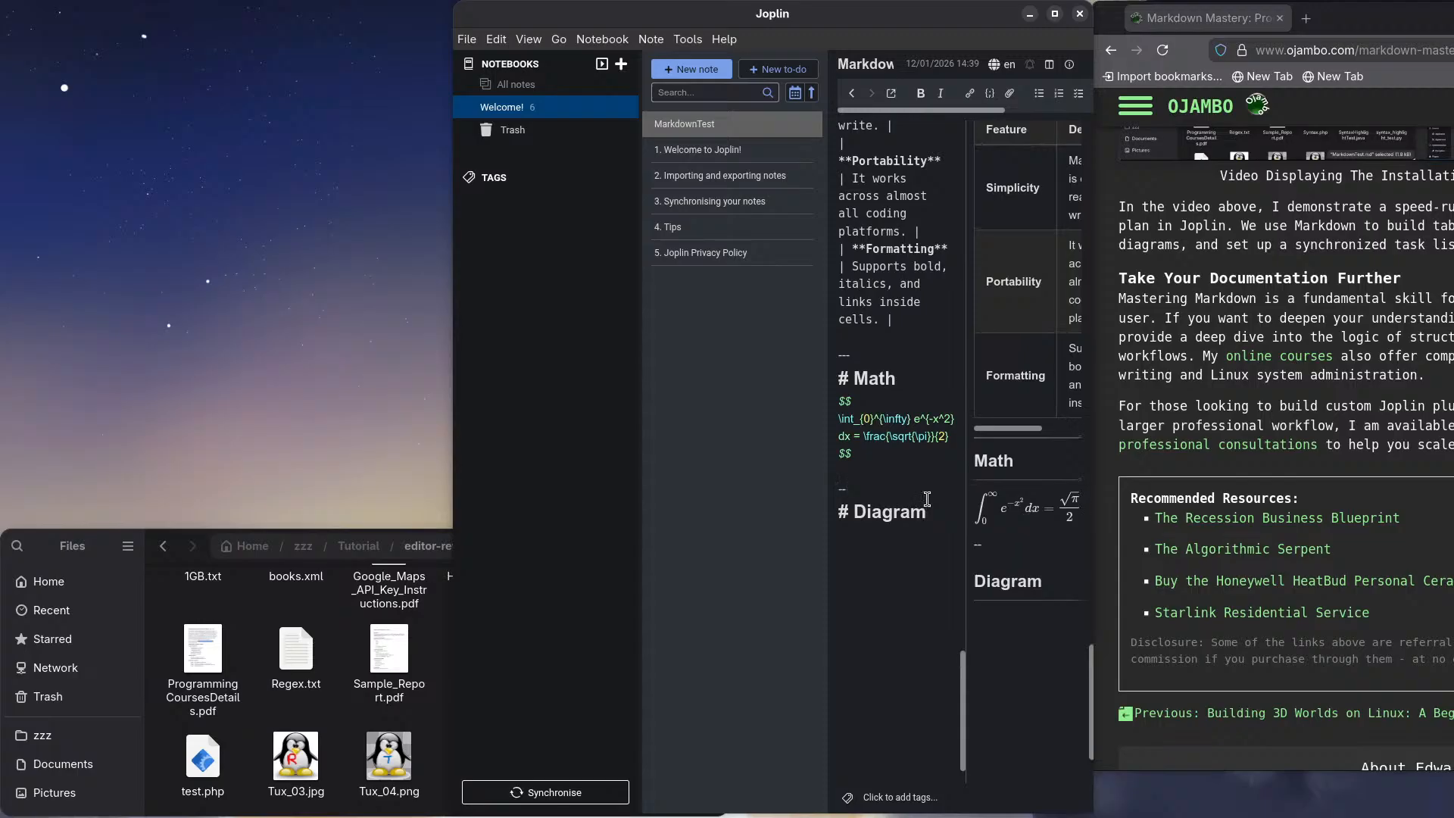
{"action": "type", "text": "-"}
{"action": "key", "text": "Return"}
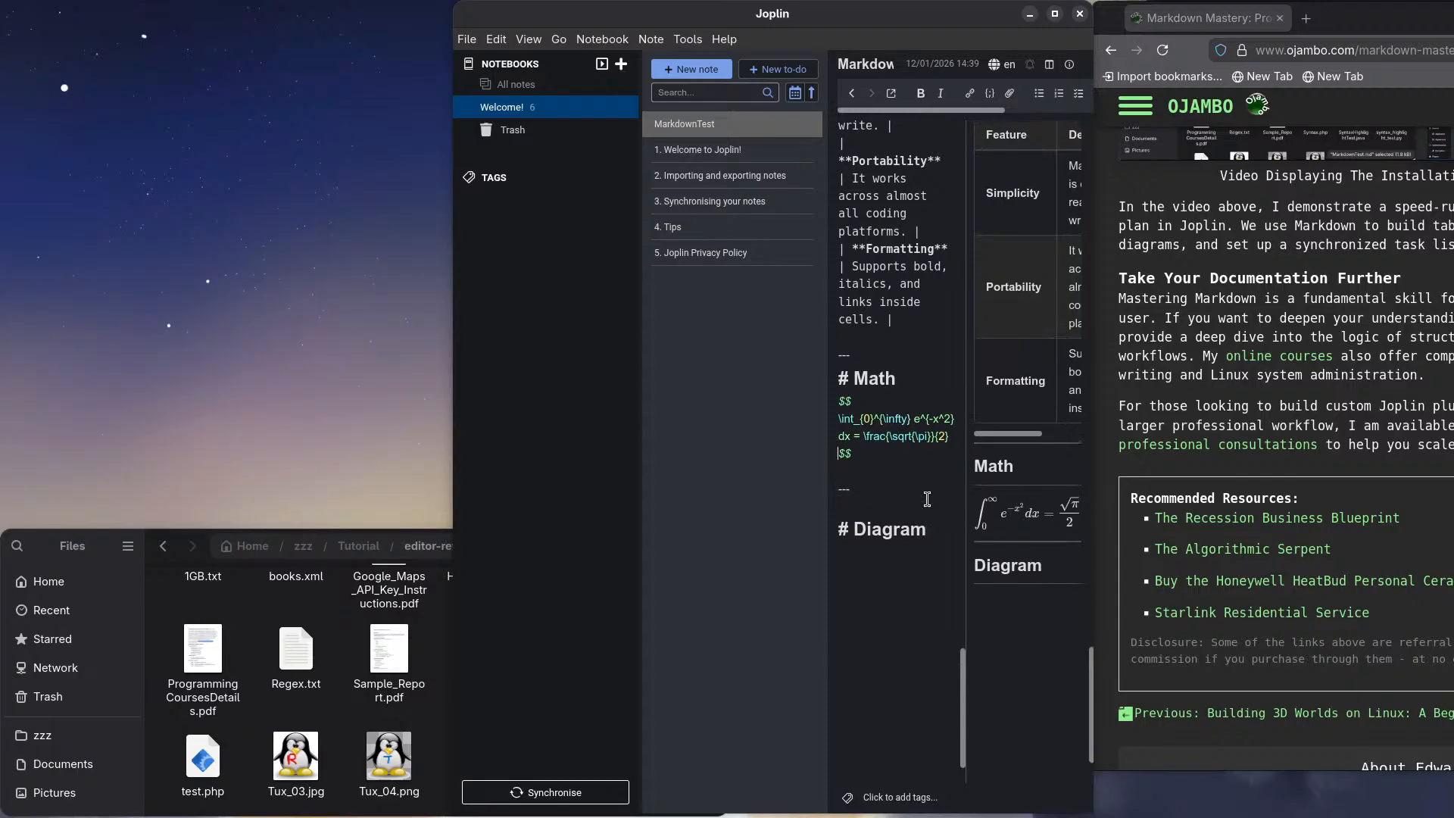
{"action": "key", "text": "Up"}
{"action": "key", "text": "Return"}
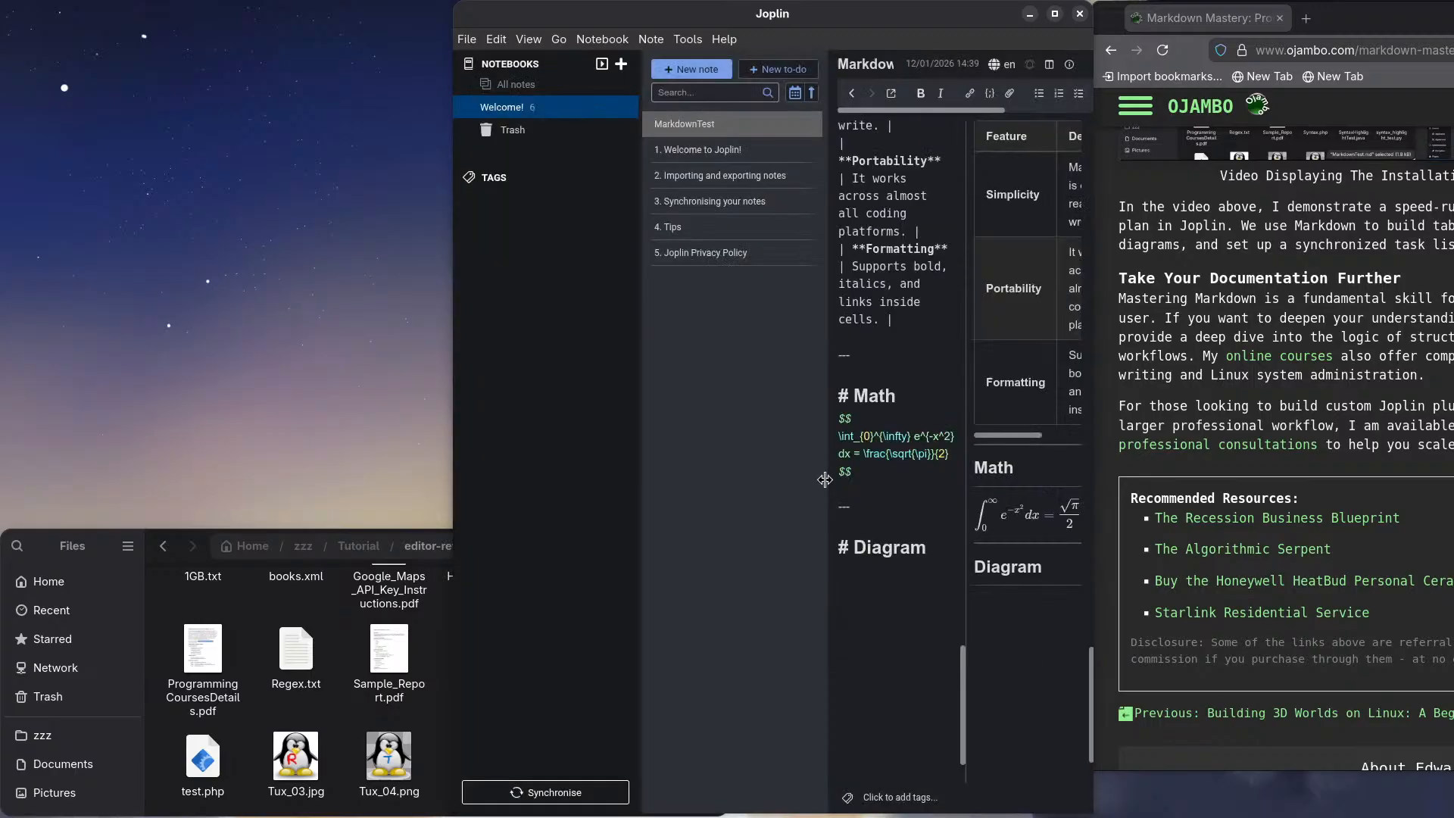
Step: Insert a freehand drawing under the Diagram heading, sketching a purple pen squiggle, a thin orange squiggle and a yellow highlighter stroke
{"action": "left_click", "coordinate": [503, 41]}
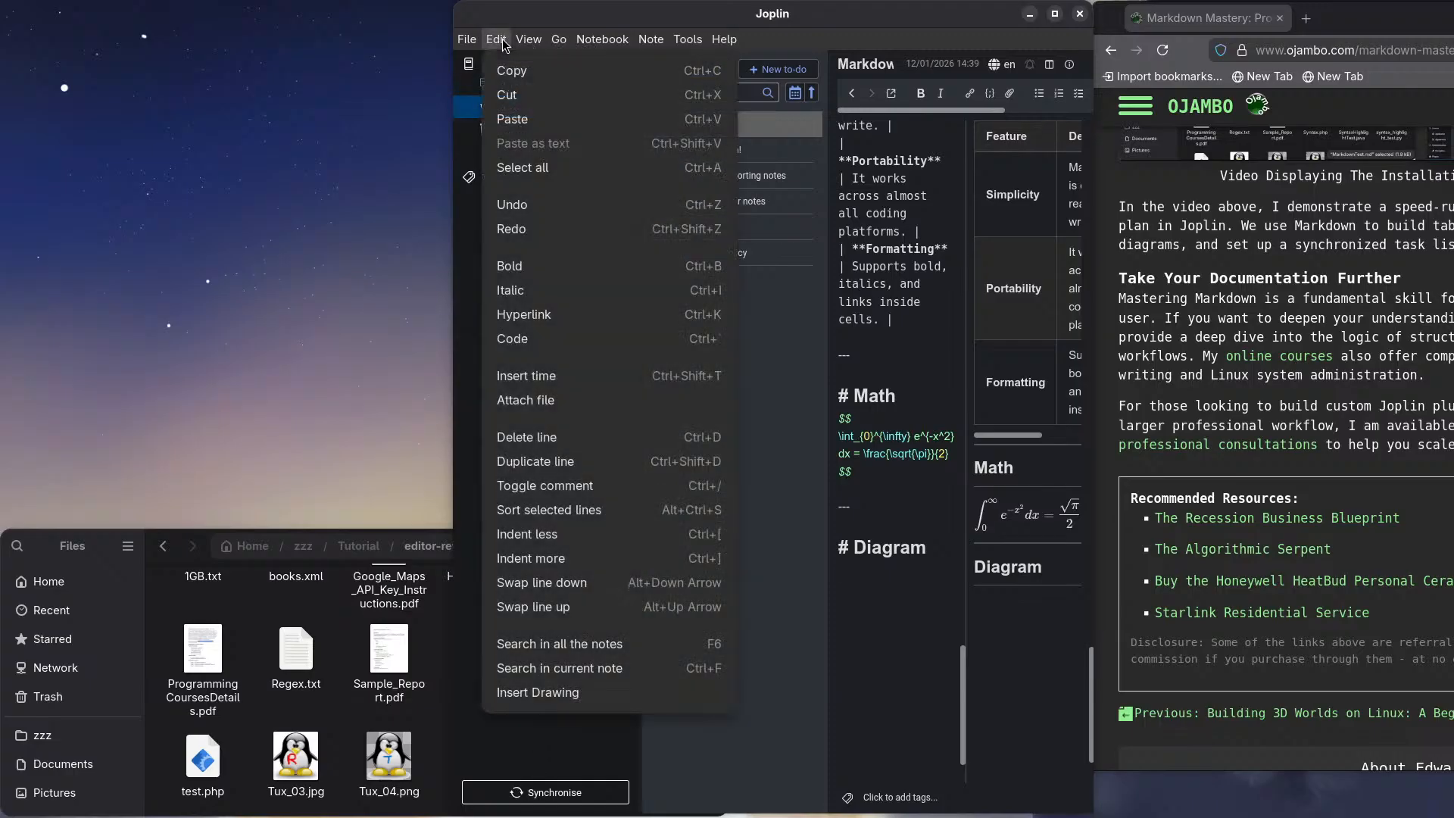
{"action": "left_click", "coordinate": [571, 696]}
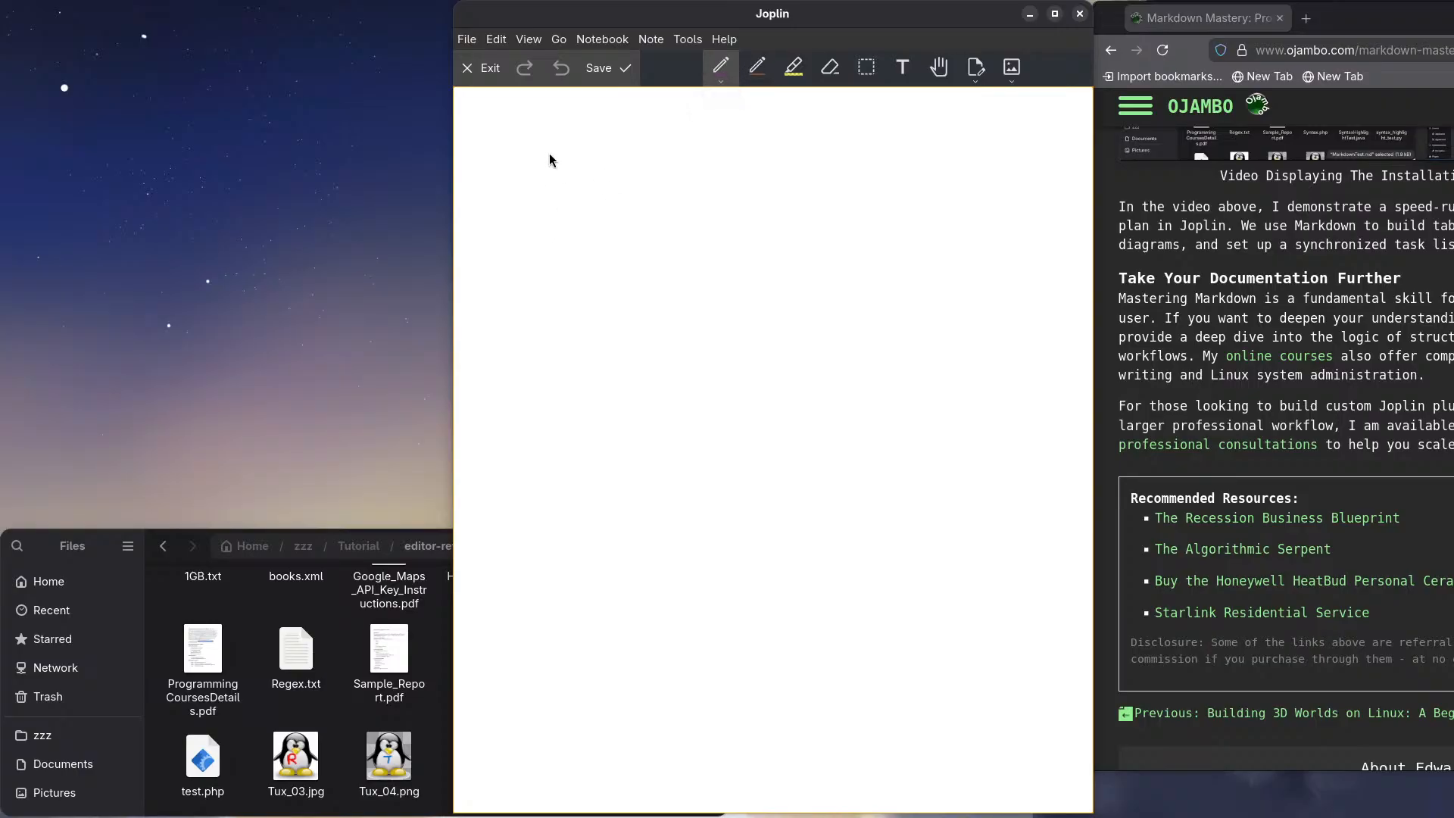
{"action": "left_click_drag", "start_coordinate": [549, 155], "coordinate": [571, 176]}
{"action": "left_click", "coordinate": [757, 67]}
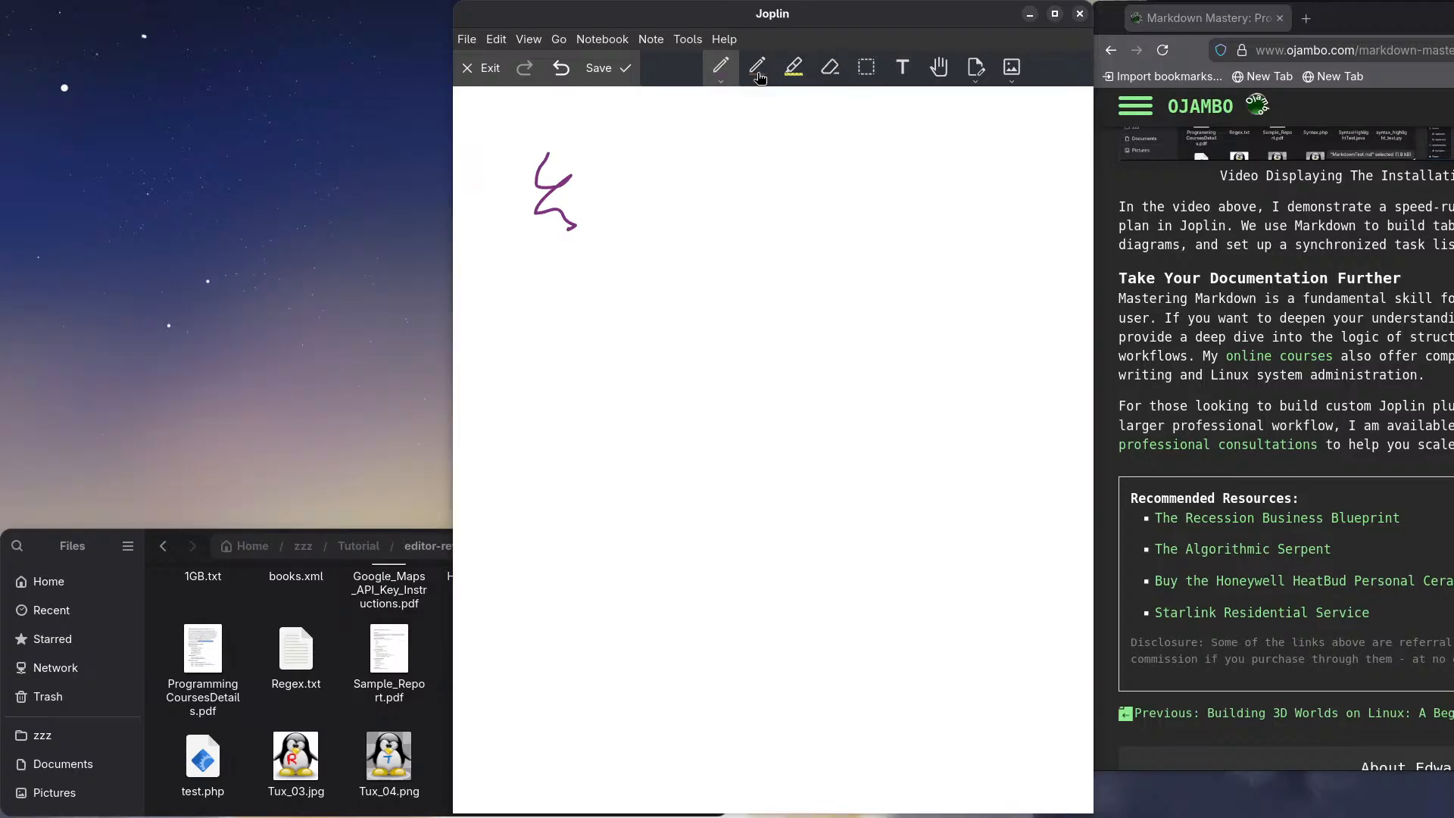
{"action": "left_click_drag", "start_coordinate": [607, 209], "coordinate": [629, 223]}
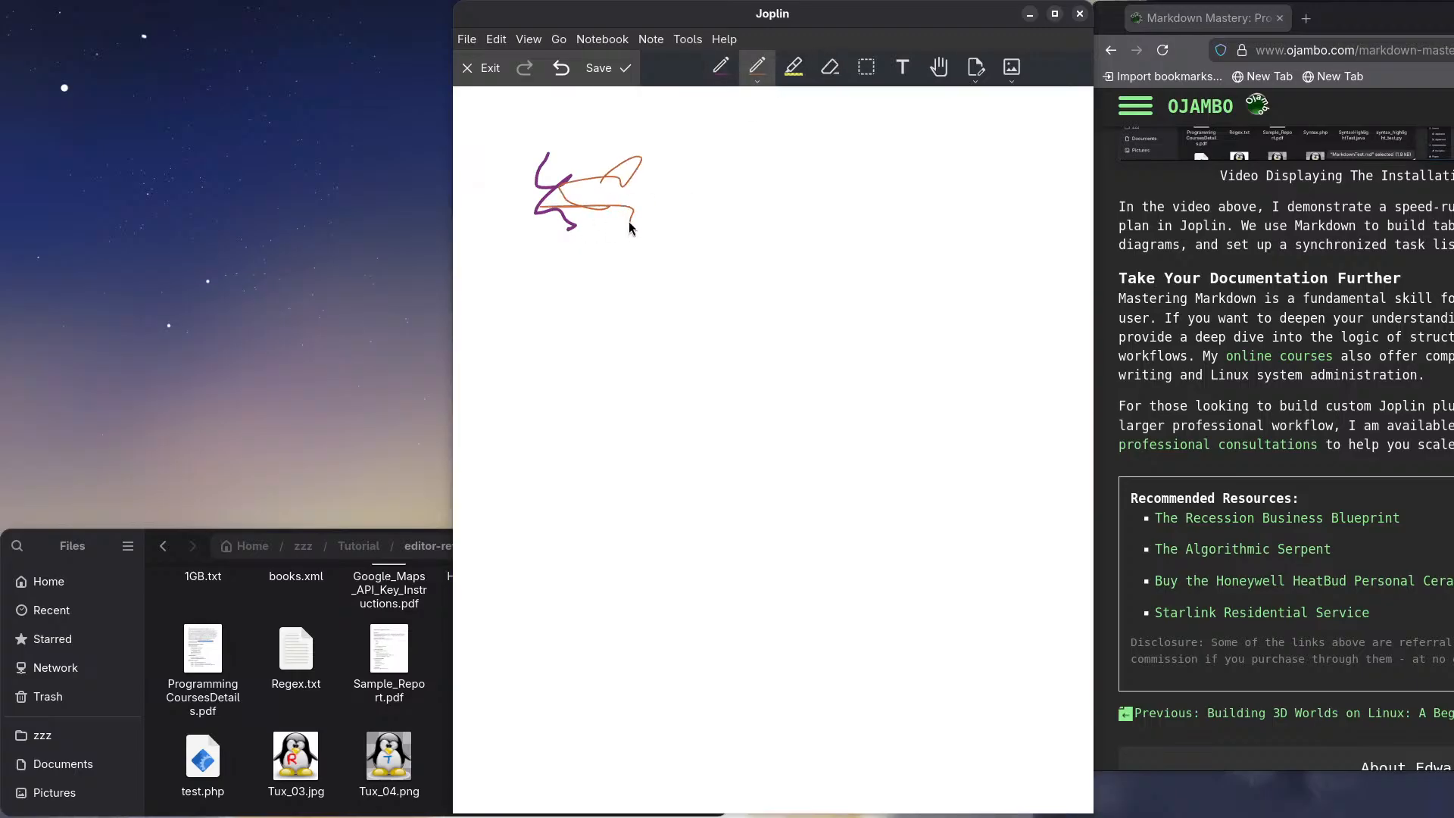
{"action": "left_click", "coordinate": [793, 67]}
{"action": "left_click_drag", "start_coordinate": [673, 165], "coordinate": [591, 228]}
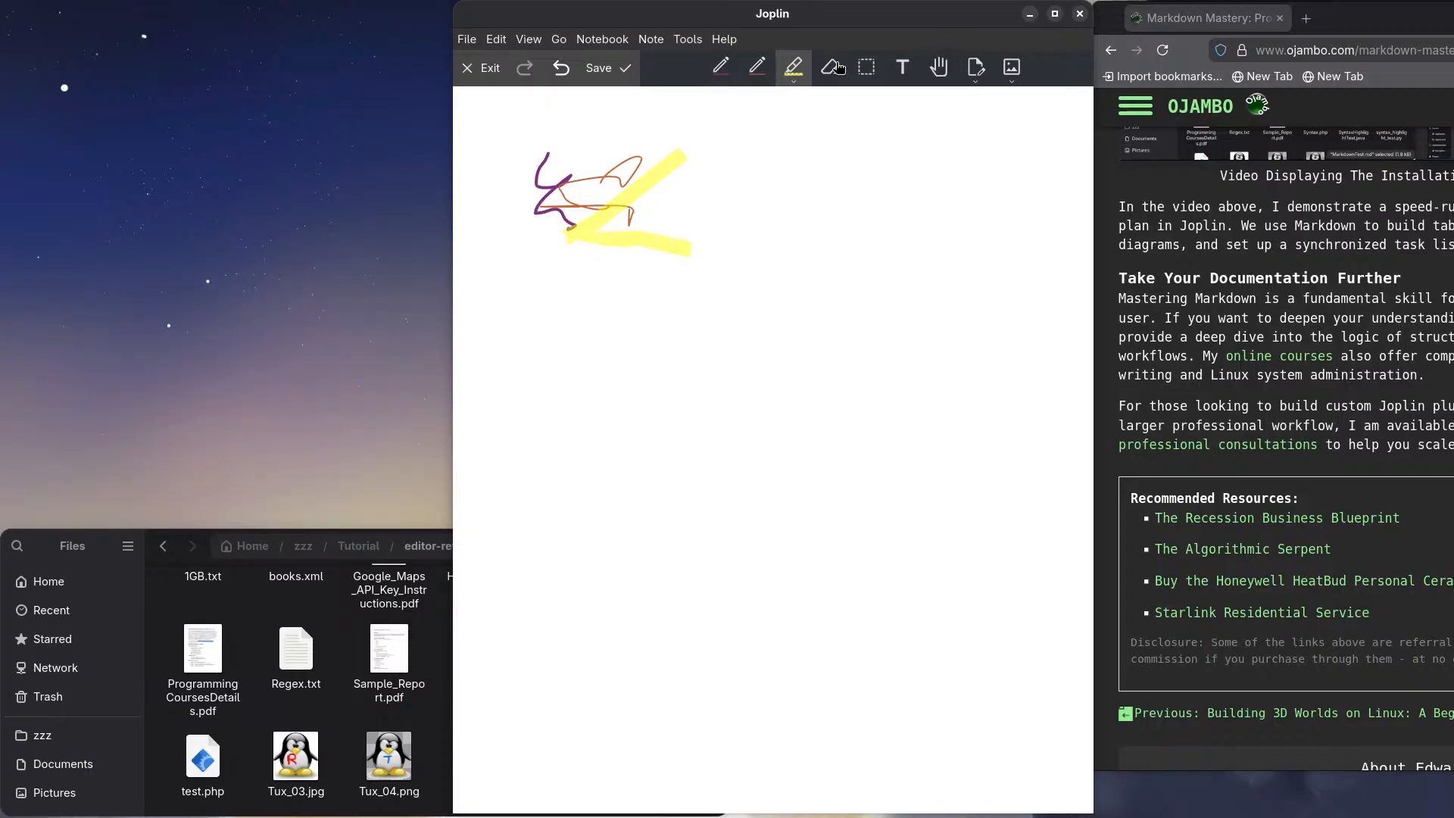
Step: Add a text label with the author's first name beside the freehand strokes
{"action": "left_click", "coordinate": [904, 68]}
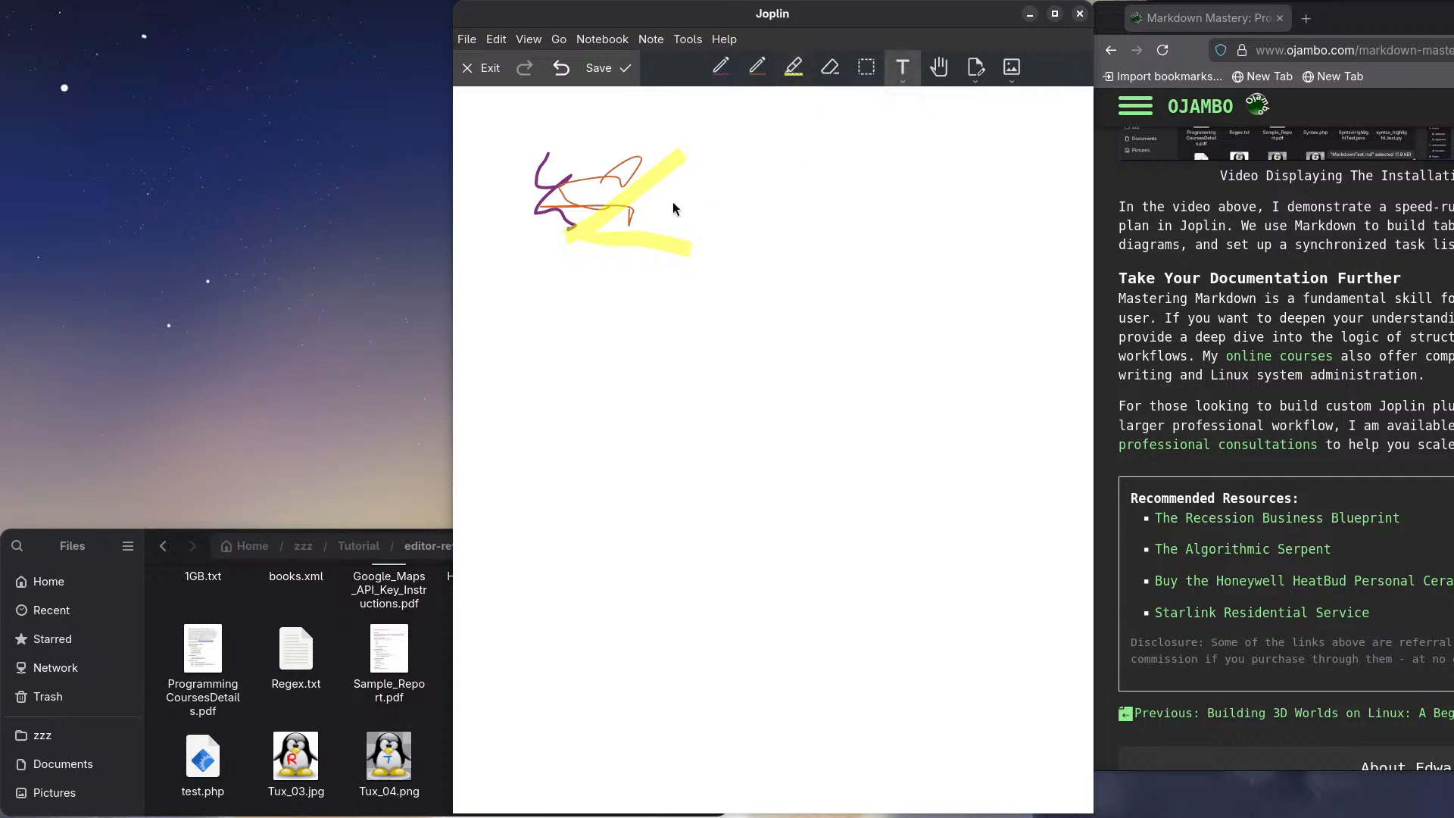
{"action": "left_click", "coordinate": [697, 189]}
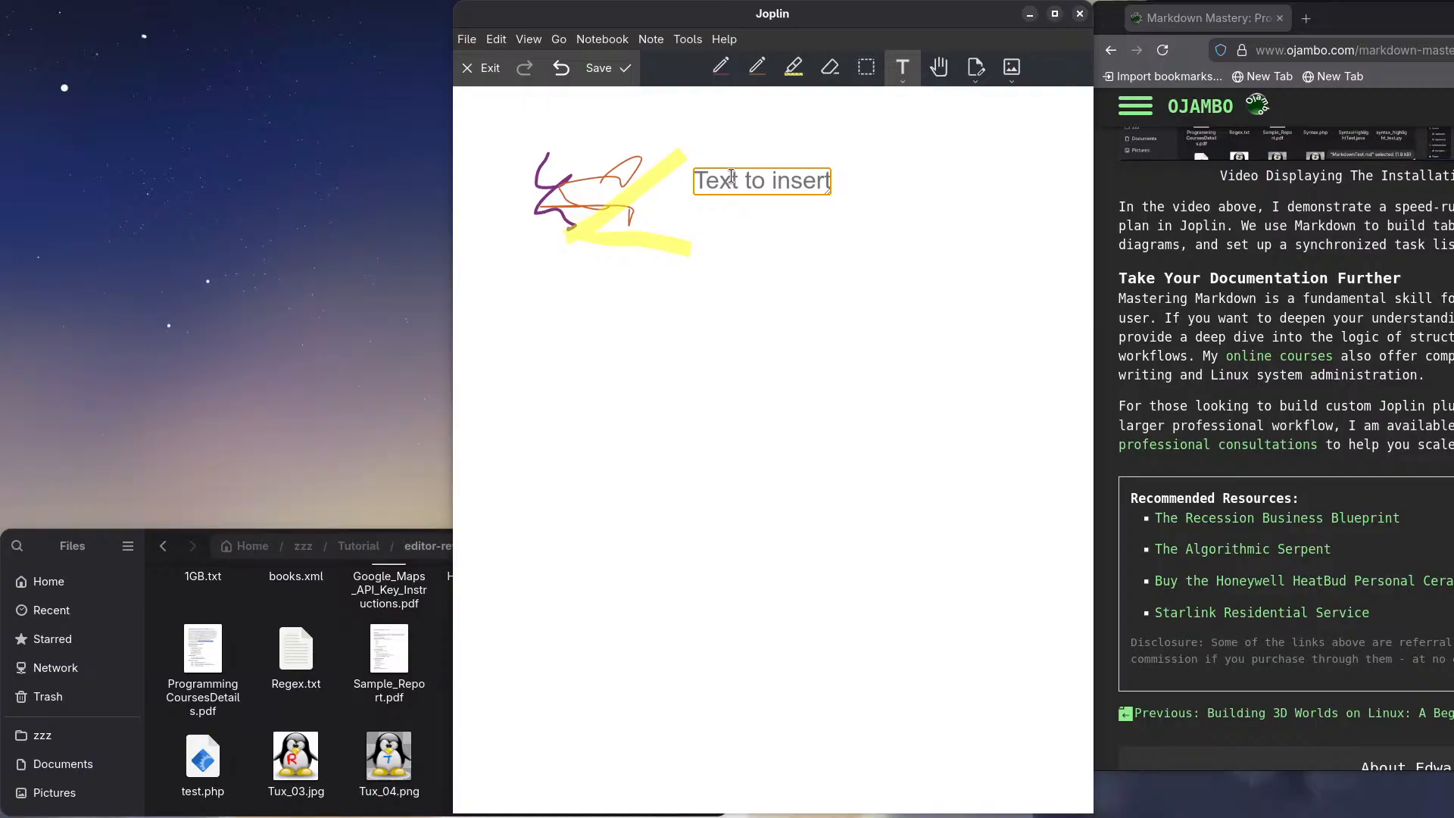
{"action": "type", "text": "Edward"}
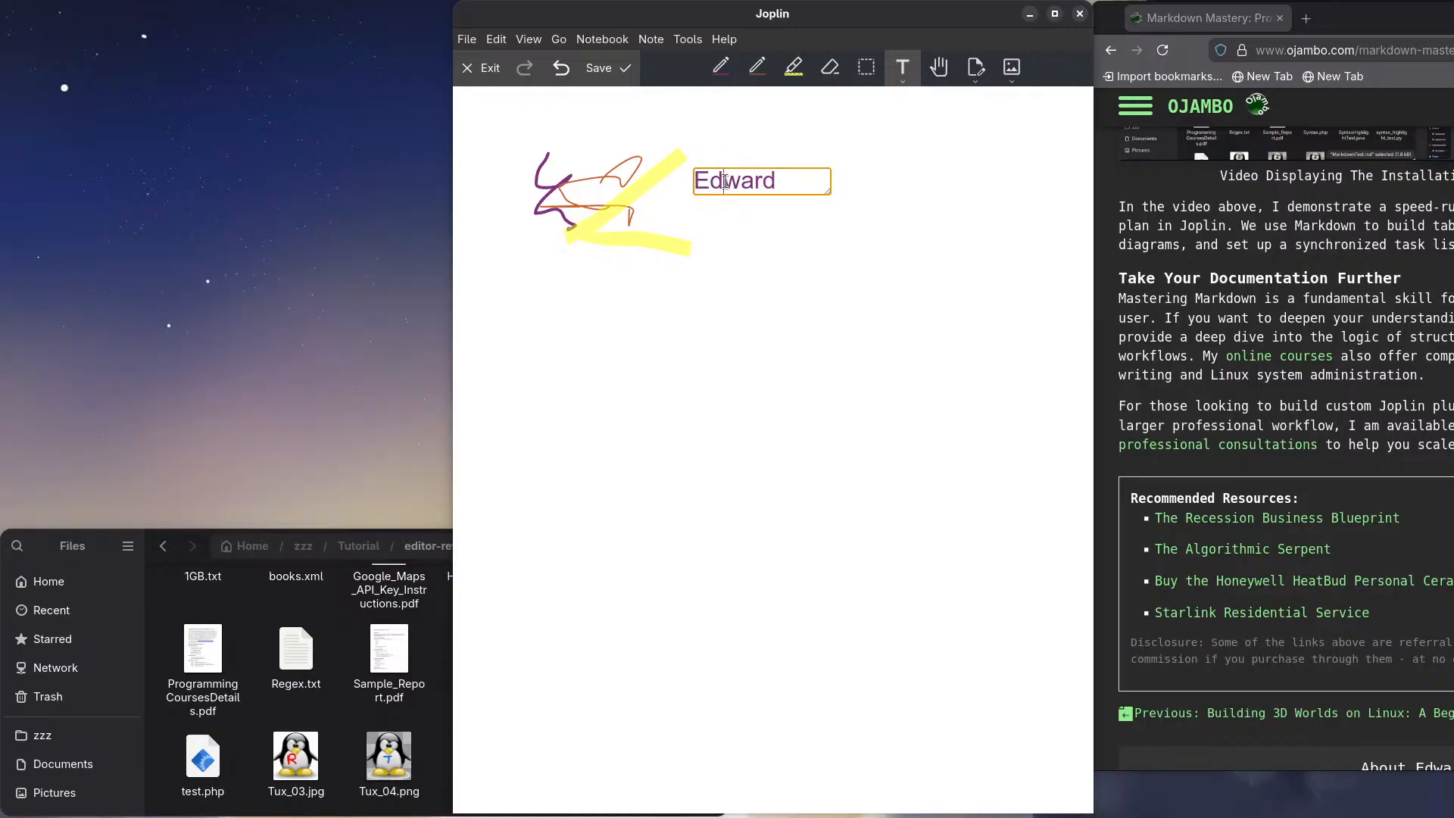
{"action": "double_click", "coordinate": [726, 182]}
{"action": "right_click", "coordinate": [725, 182]}
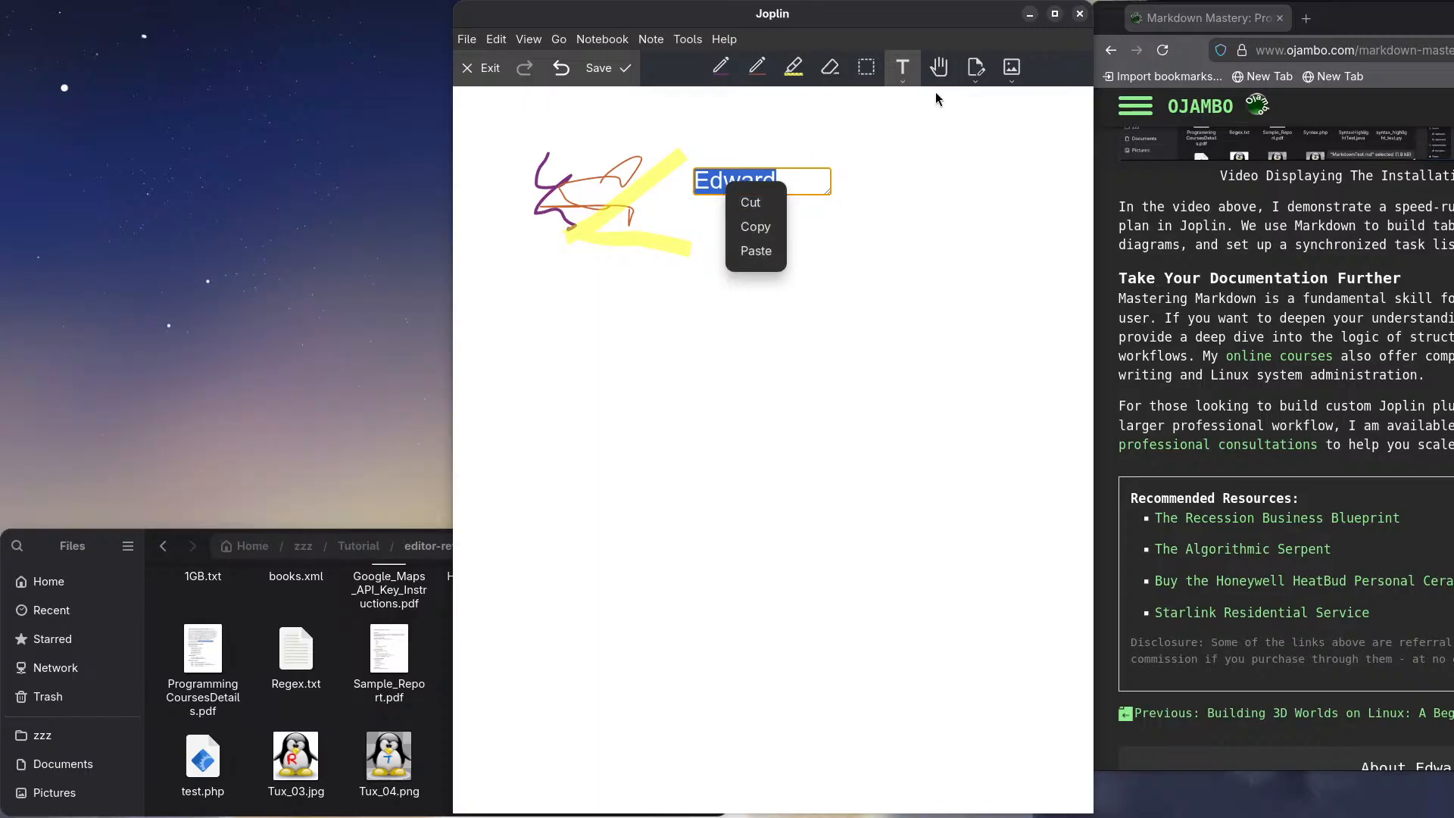
{"action": "key", "text": "Escape"}
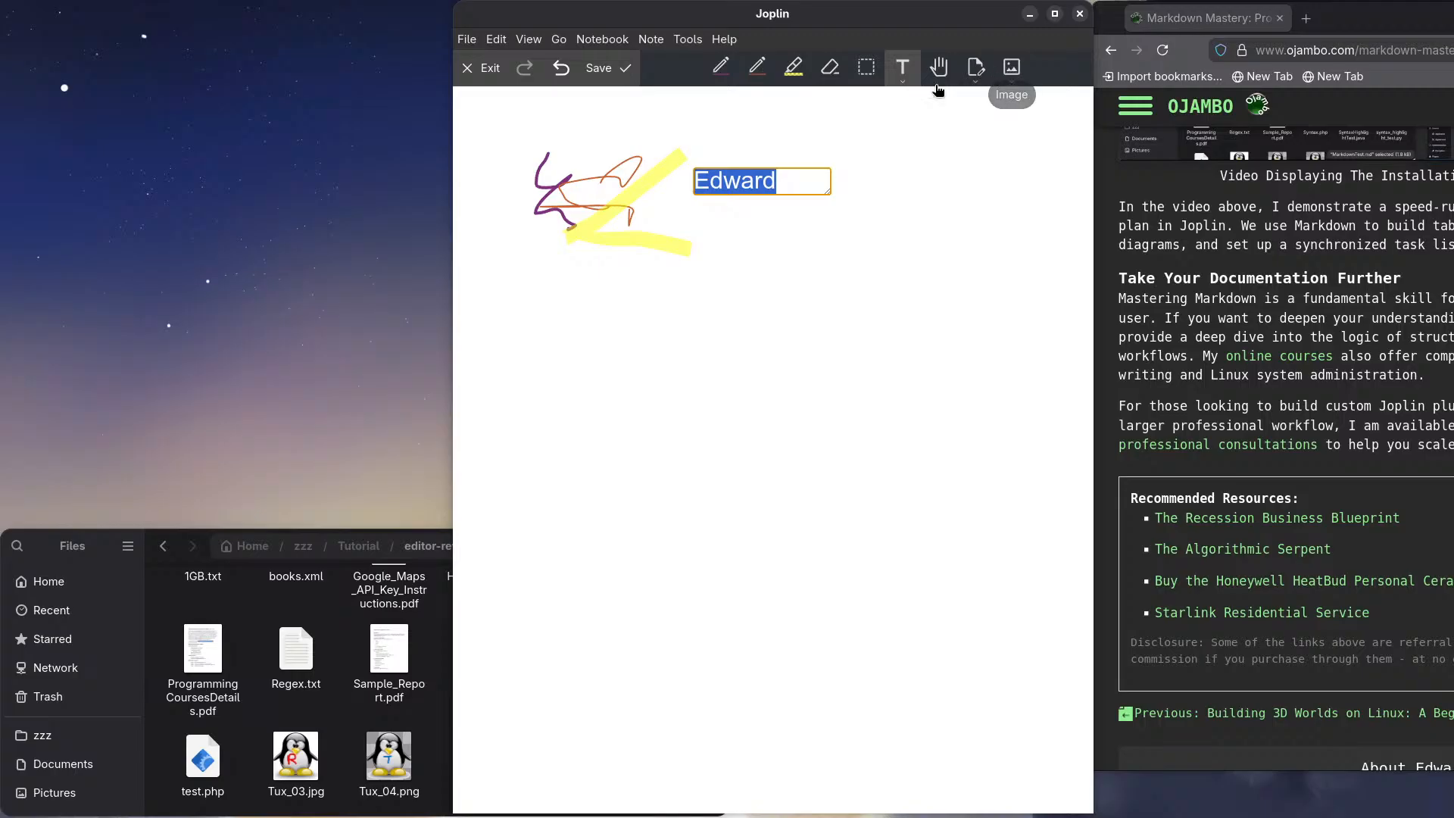
Step: Save the freehand drawing and close the drawing editor to return to the note
{"action": "left_click", "coordinate": [597, 69]}
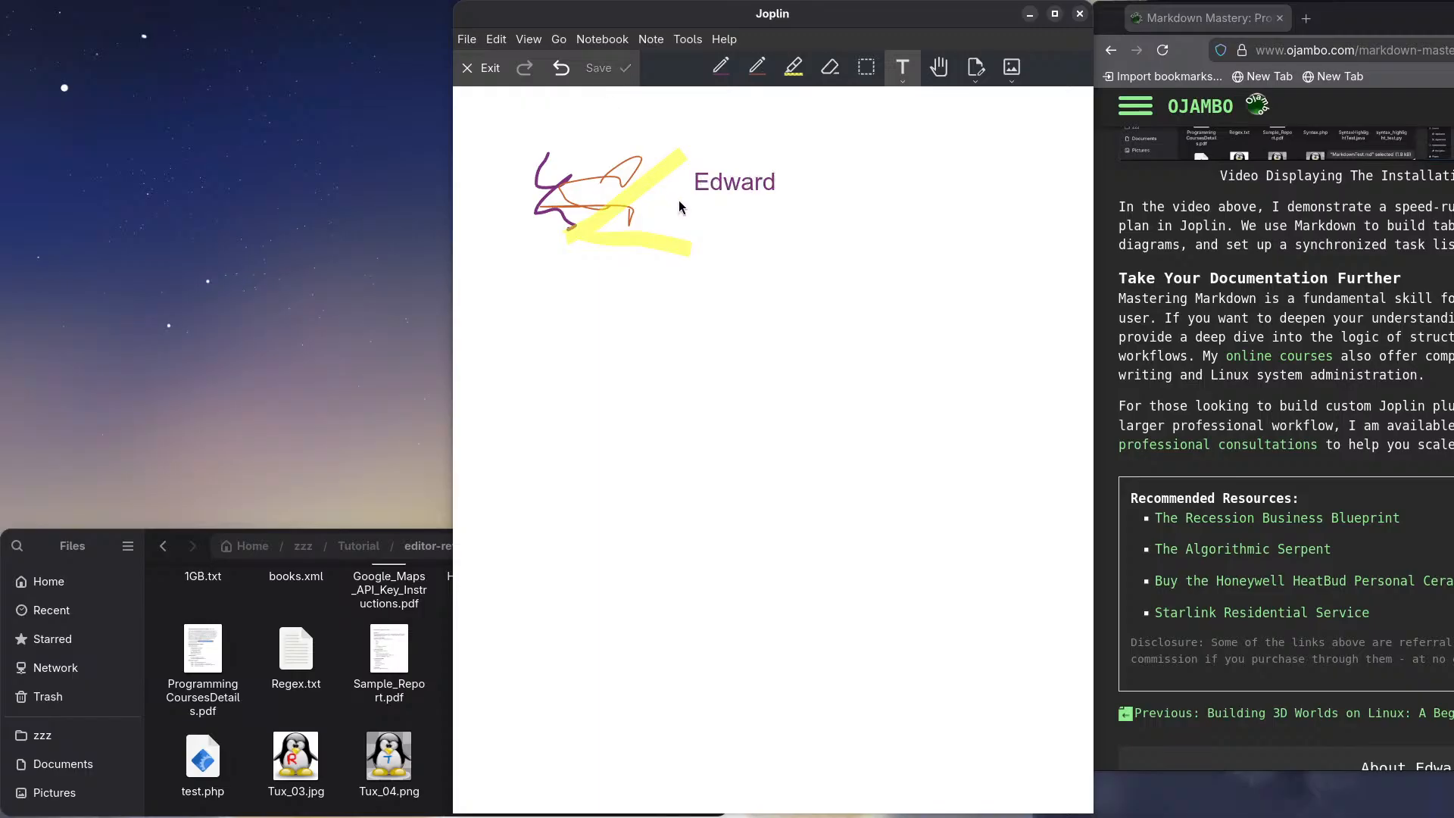
{"action": "left_click", "coordinate": [475, 68]}
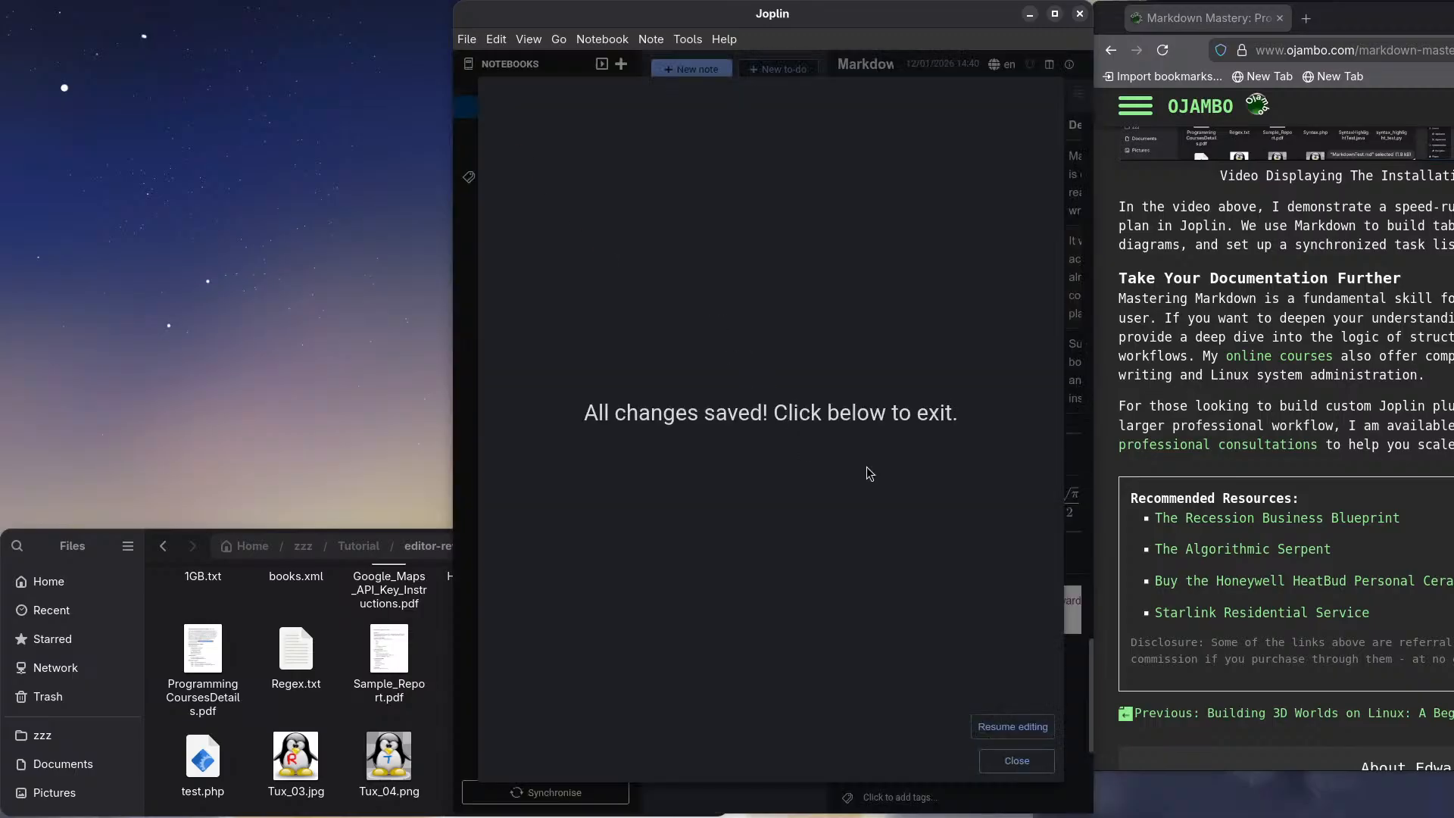
{"action": "left_click", "coordinate": [1016, 761]}
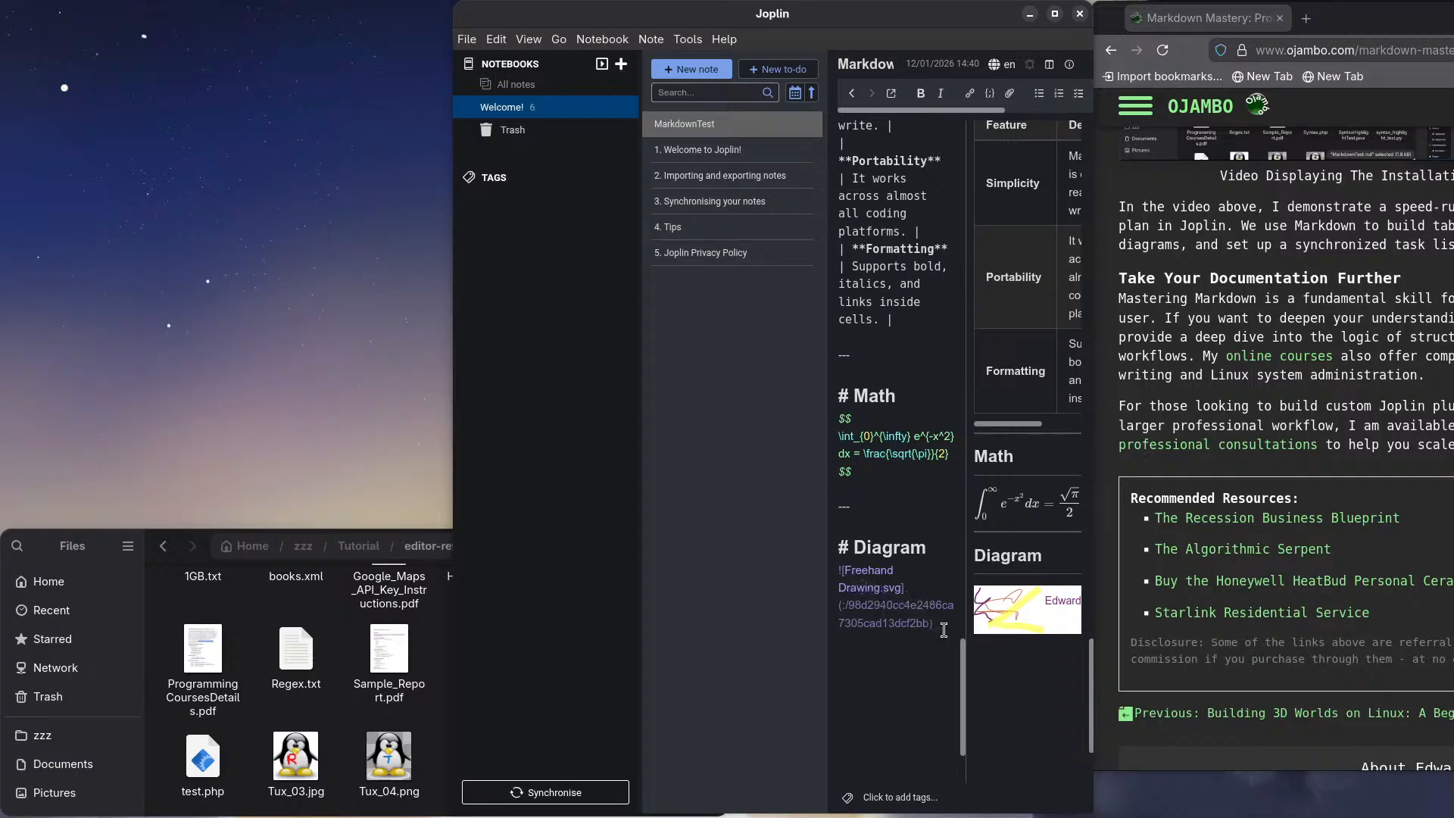
Step: Show only the rendered note and review it from the front matter down to the Diagram drawing
{"action": "mouse_move", "coordinate": [998, 598]}
{"action": "left_click", "coordinate": [1049, 65]}
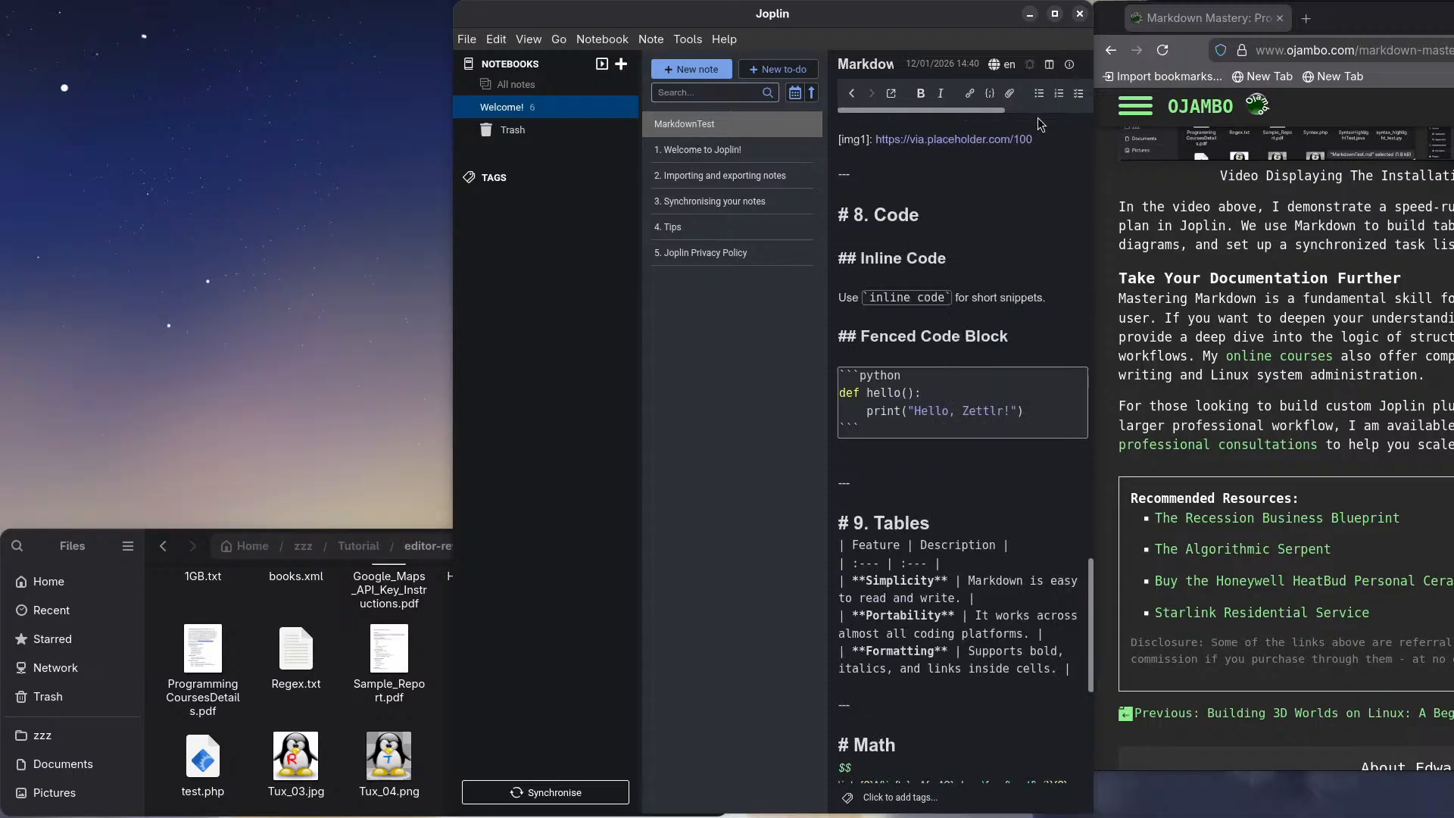
{"action": "left_click", "coordinate": [1049, 65]}
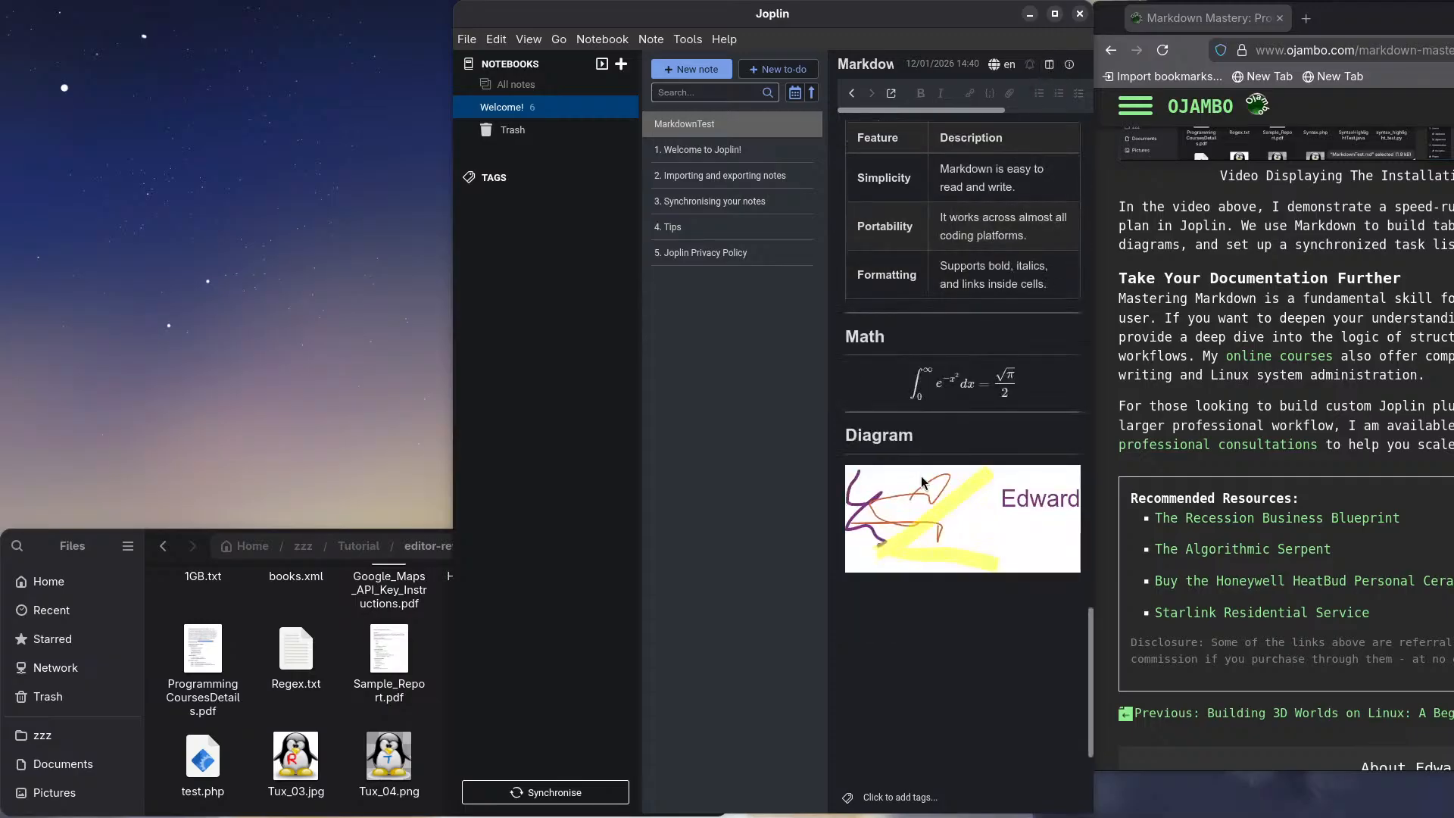
{"action": "scroll", "coordinate": [981, 551], "scroll_direction": "up", "scroll_amount": 5}
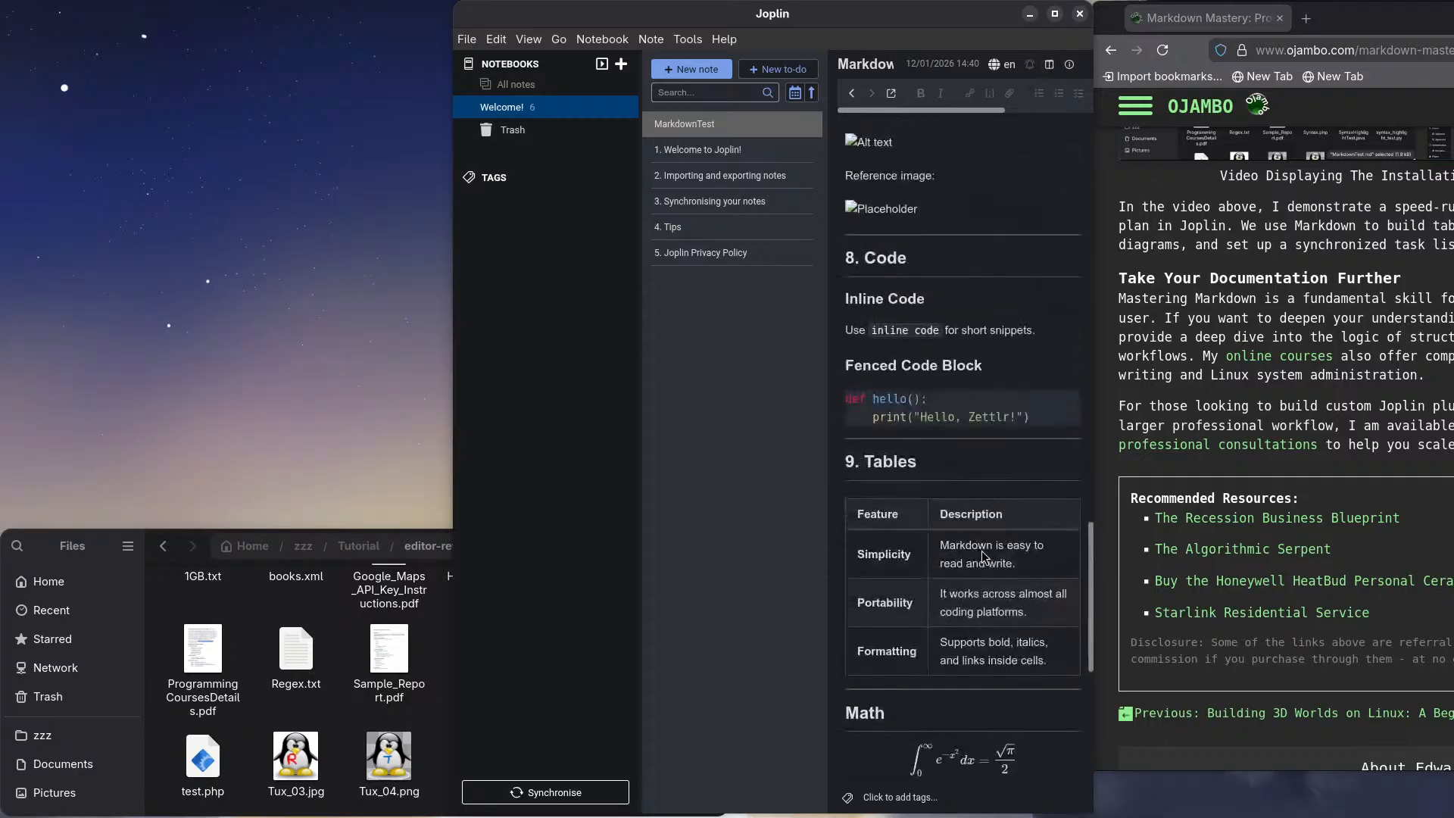
{"action": "scroll", "coordinate": [982, 551], "scroll_direction": "up", "scroll_amount": 10}
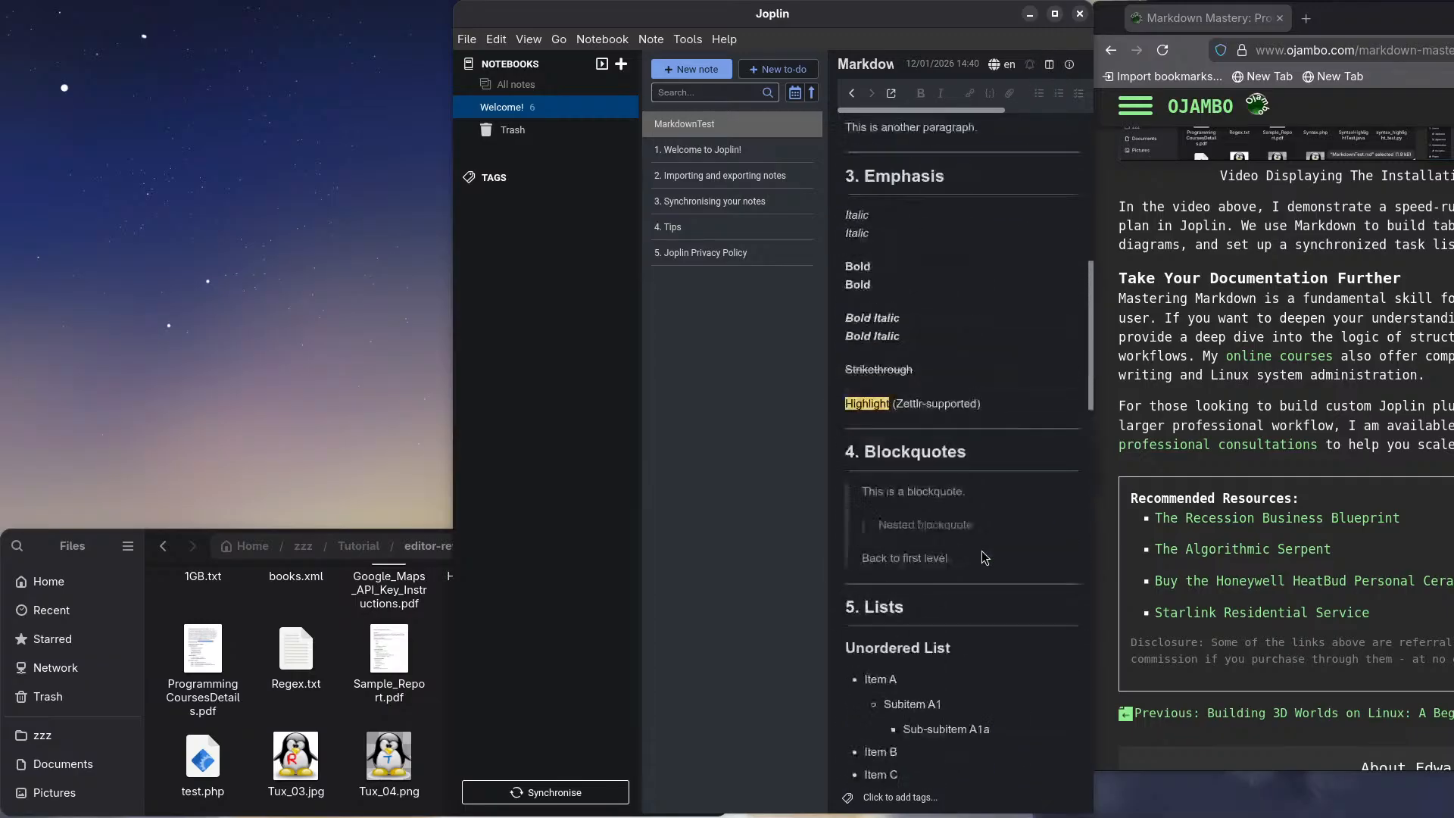
{"action": "scroll", "coordinate": [982, 552], "scroll_direction": "up", "scroll_amount": 5}
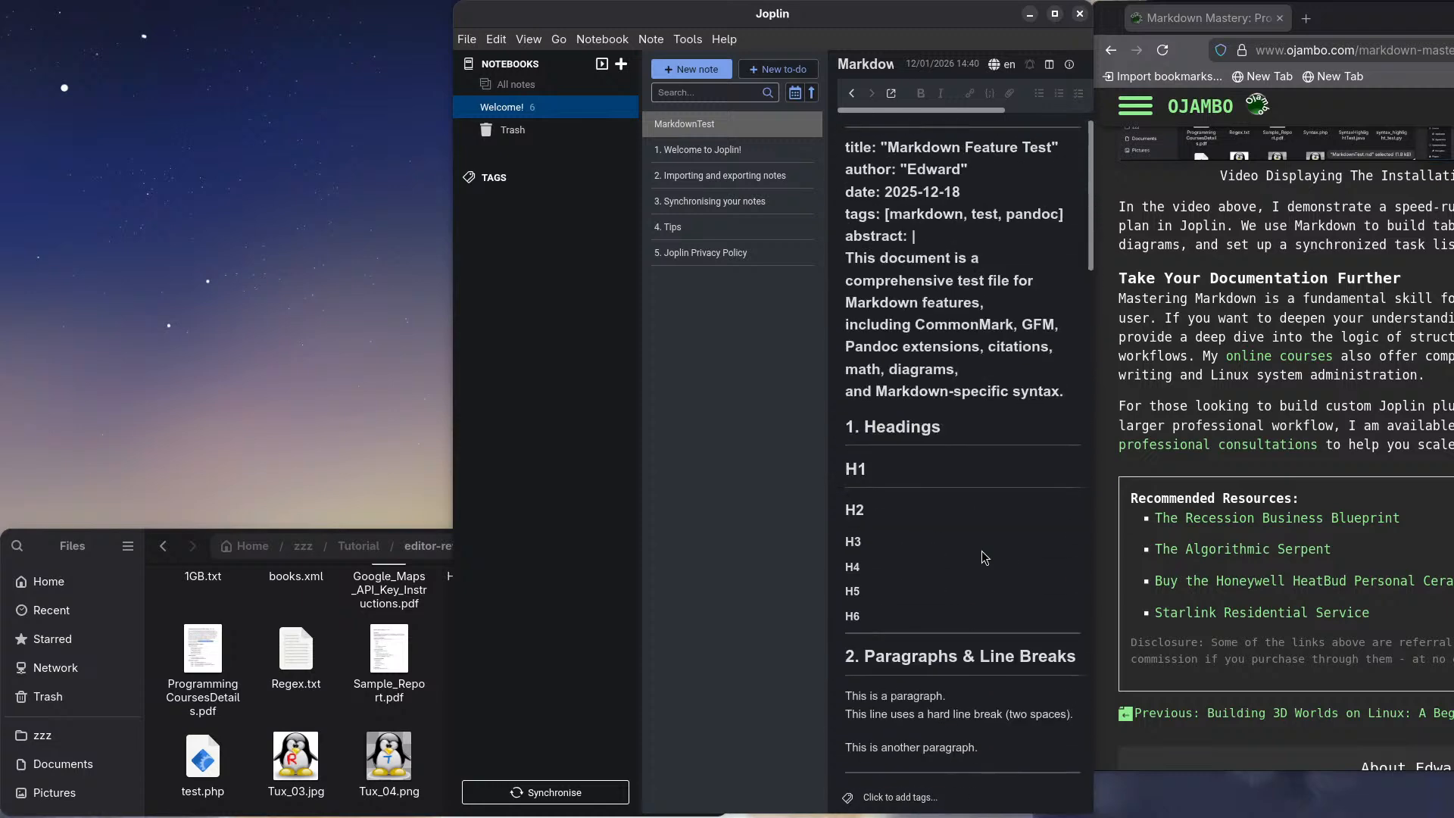
{"action": "scroll", "coordinate": [977, 462], "scroll_direction": "down", "scroll_amount": 20}
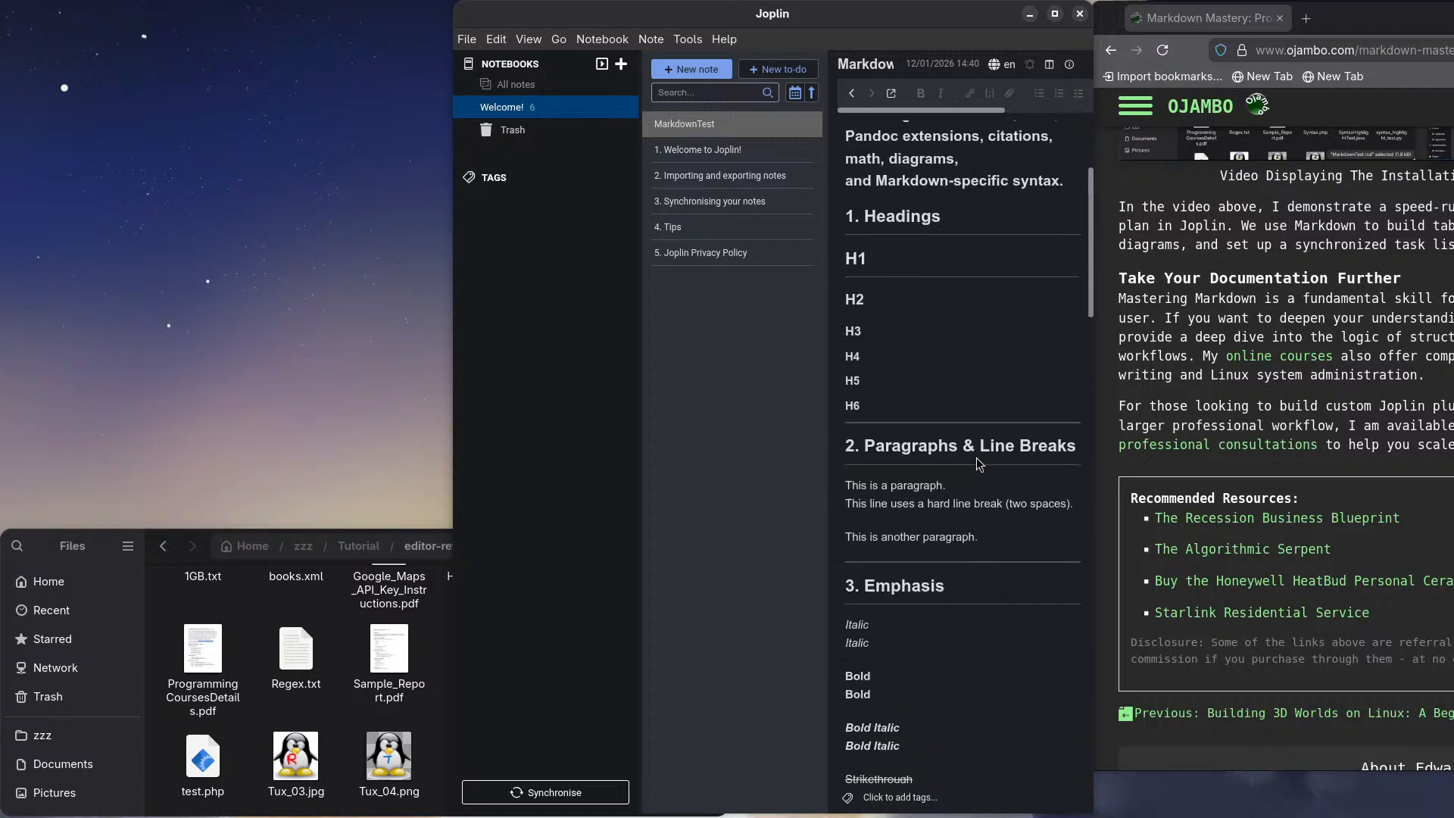
{"action": "scroll", "coordinate": [977, 458], "scroll_direction": "down", "scroll_amount": 5}
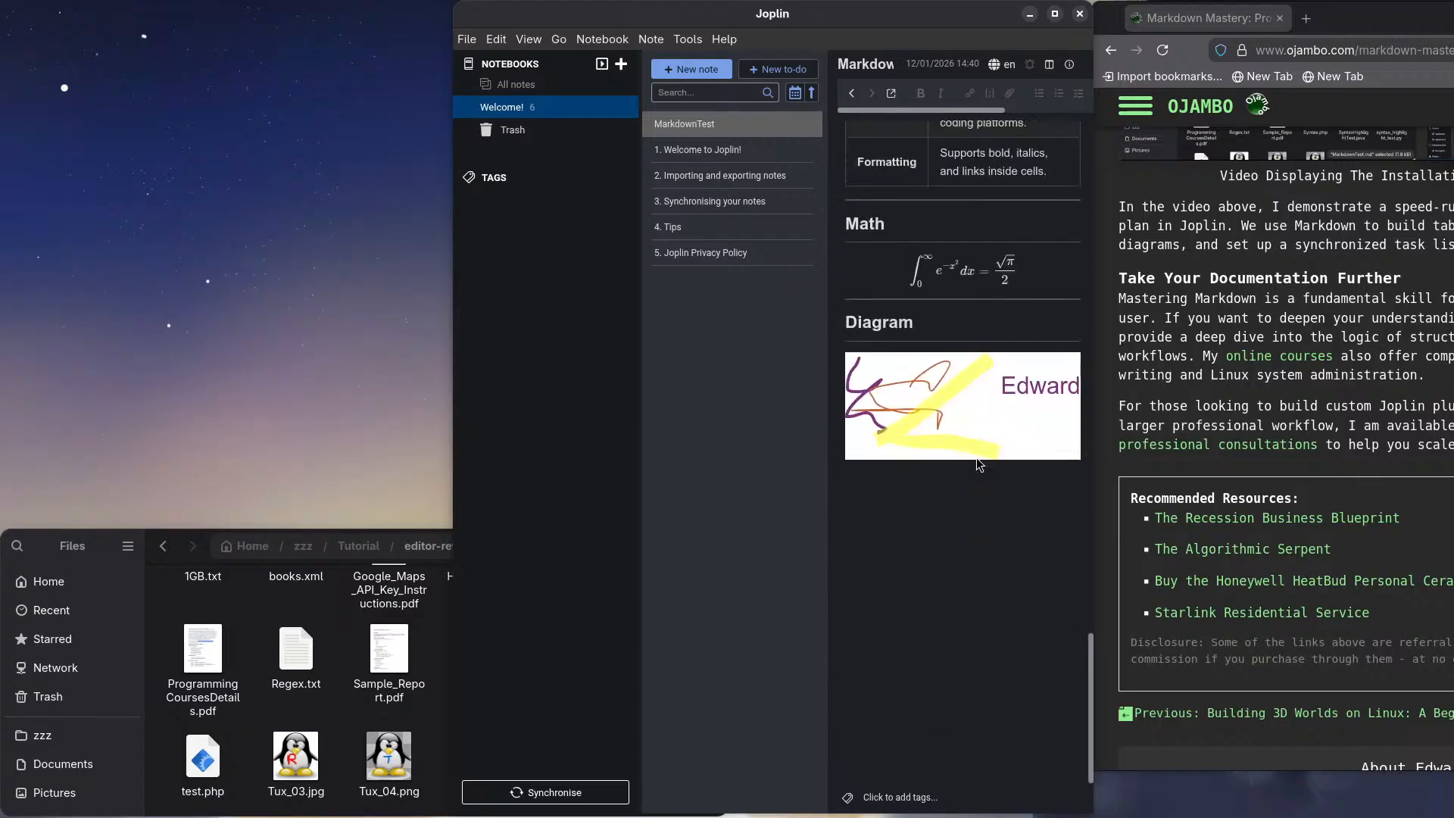
Step: Examine the MarkdownTest note's properties and dismiss them without changes
{"action": "left_click", "coordinate": [467, 40]}
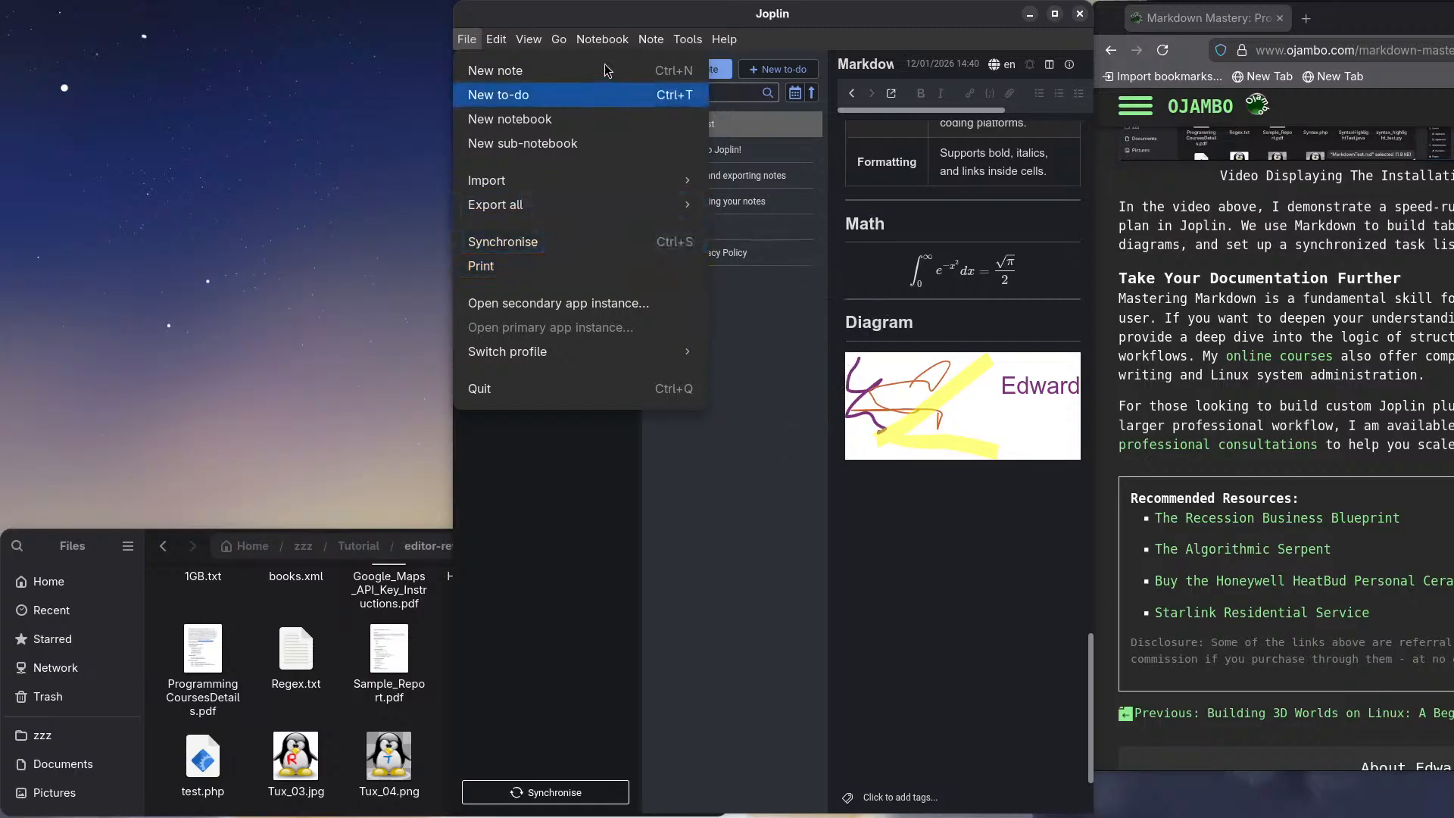
{"action": "mouse_move", "coordinate": [651, 39]}
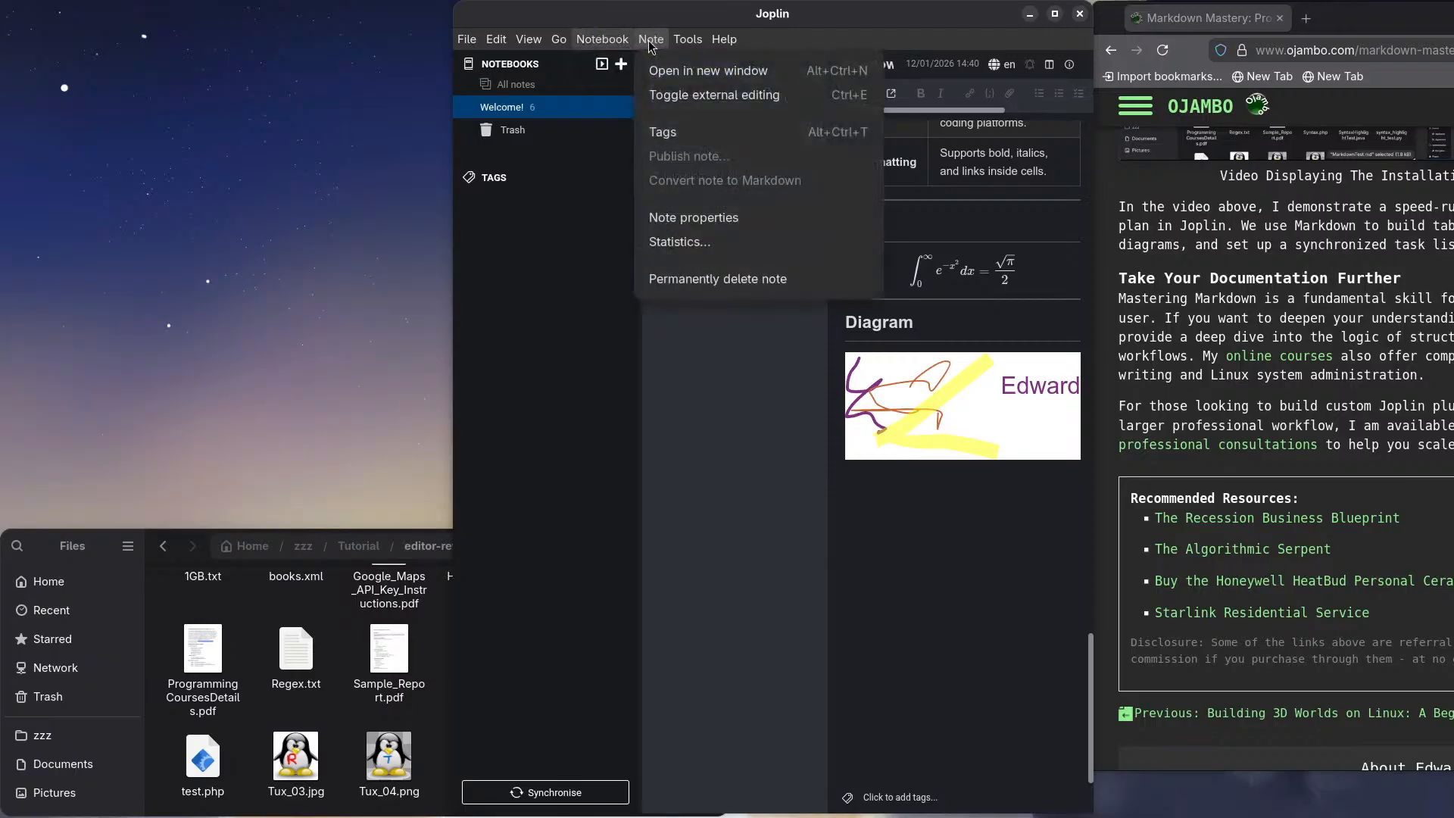
{"action": "mouse_move", "coordinate": [535, 40]}
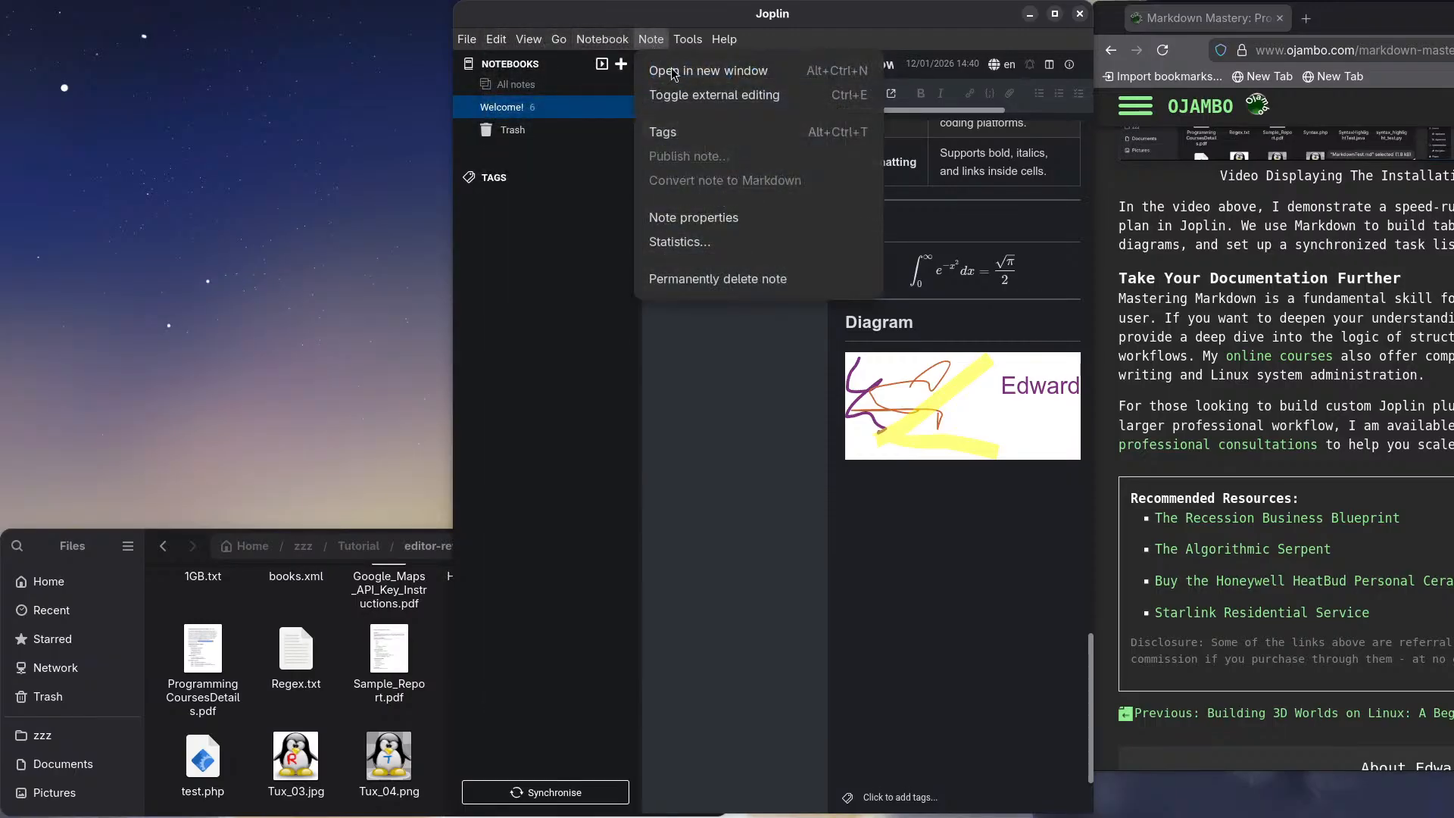
{"action": "left_click", "coordinate": [706, 218]}
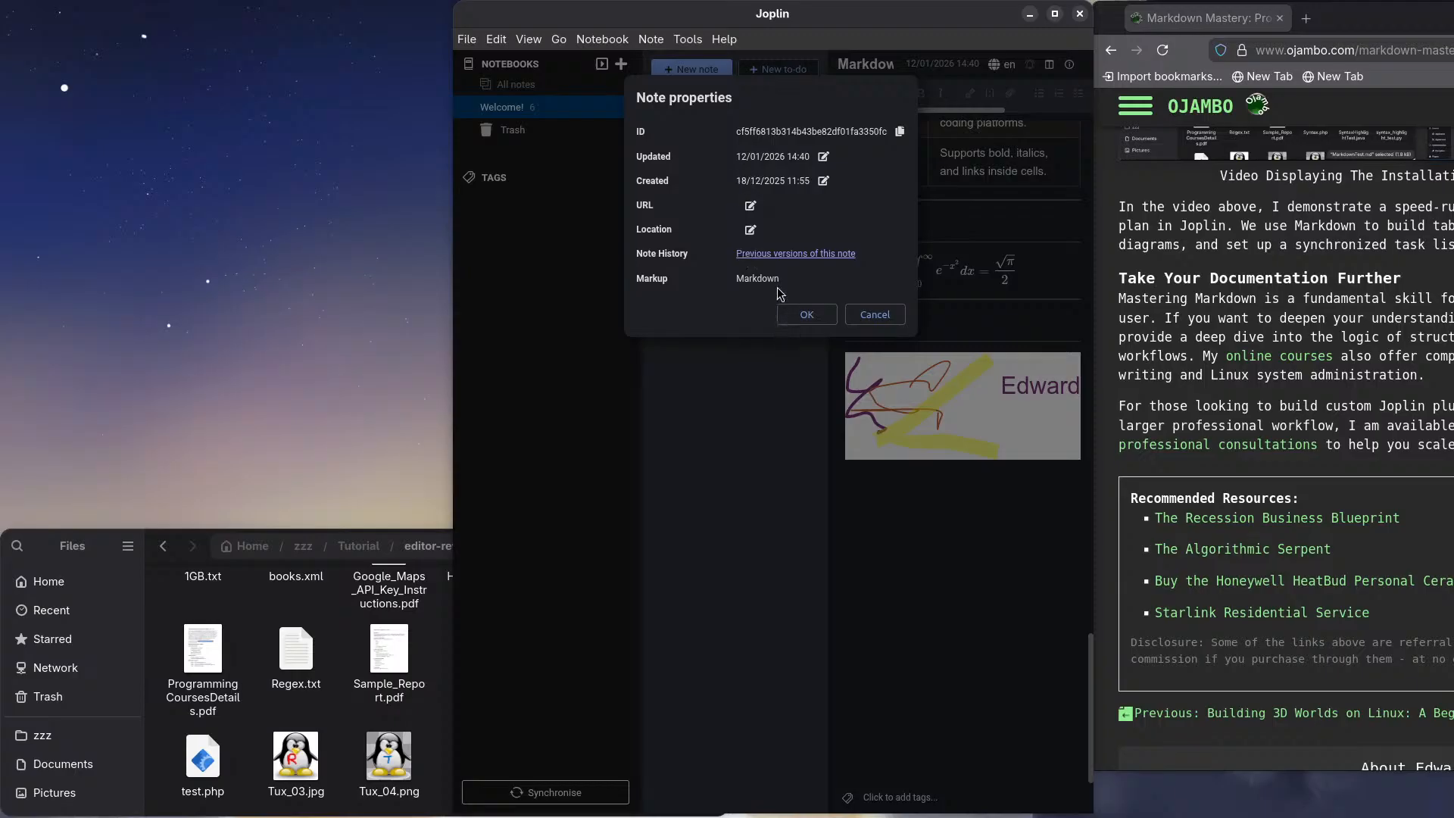
{"action": "left_click", "coordinate": [873, 318]}
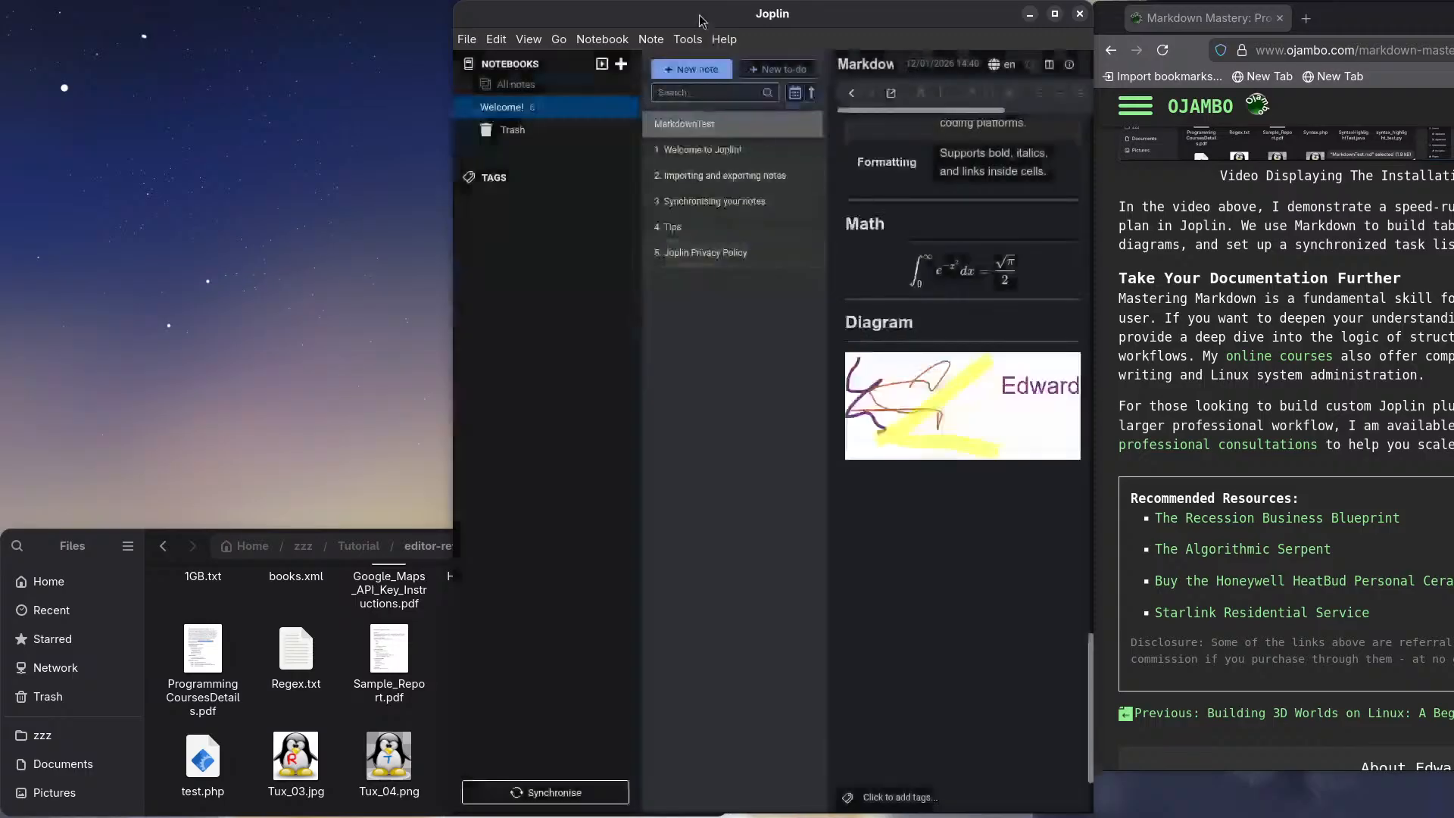
Step: Examine the MarkdownTest note's line, word and character statistics, and close them
{"action": "left_click", "coordinate": [653, 40]}
{"action": "left_click", "coordinate": [725, 243]}
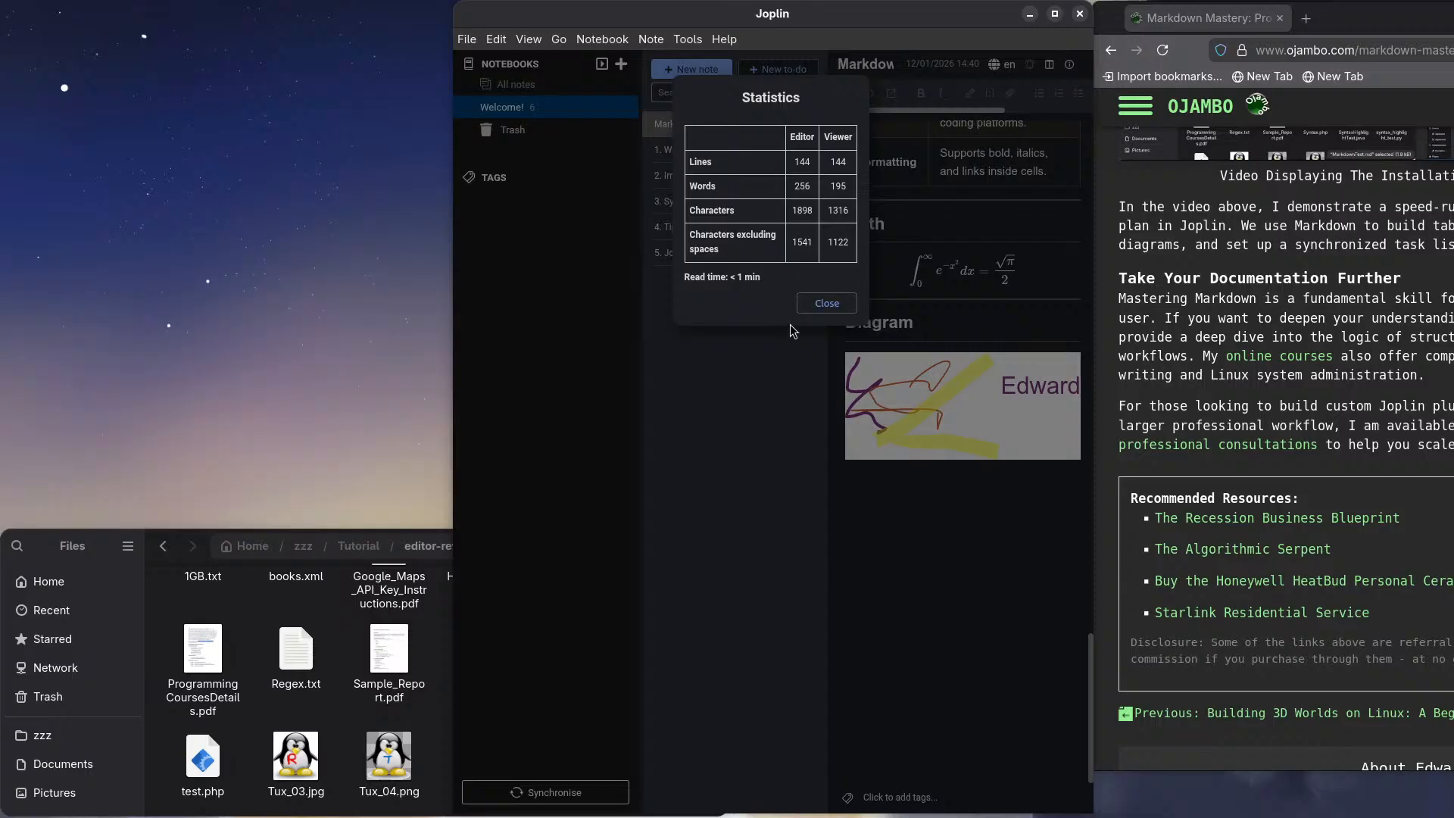
{"action": "left_click", "coordinate": [826, 303]}
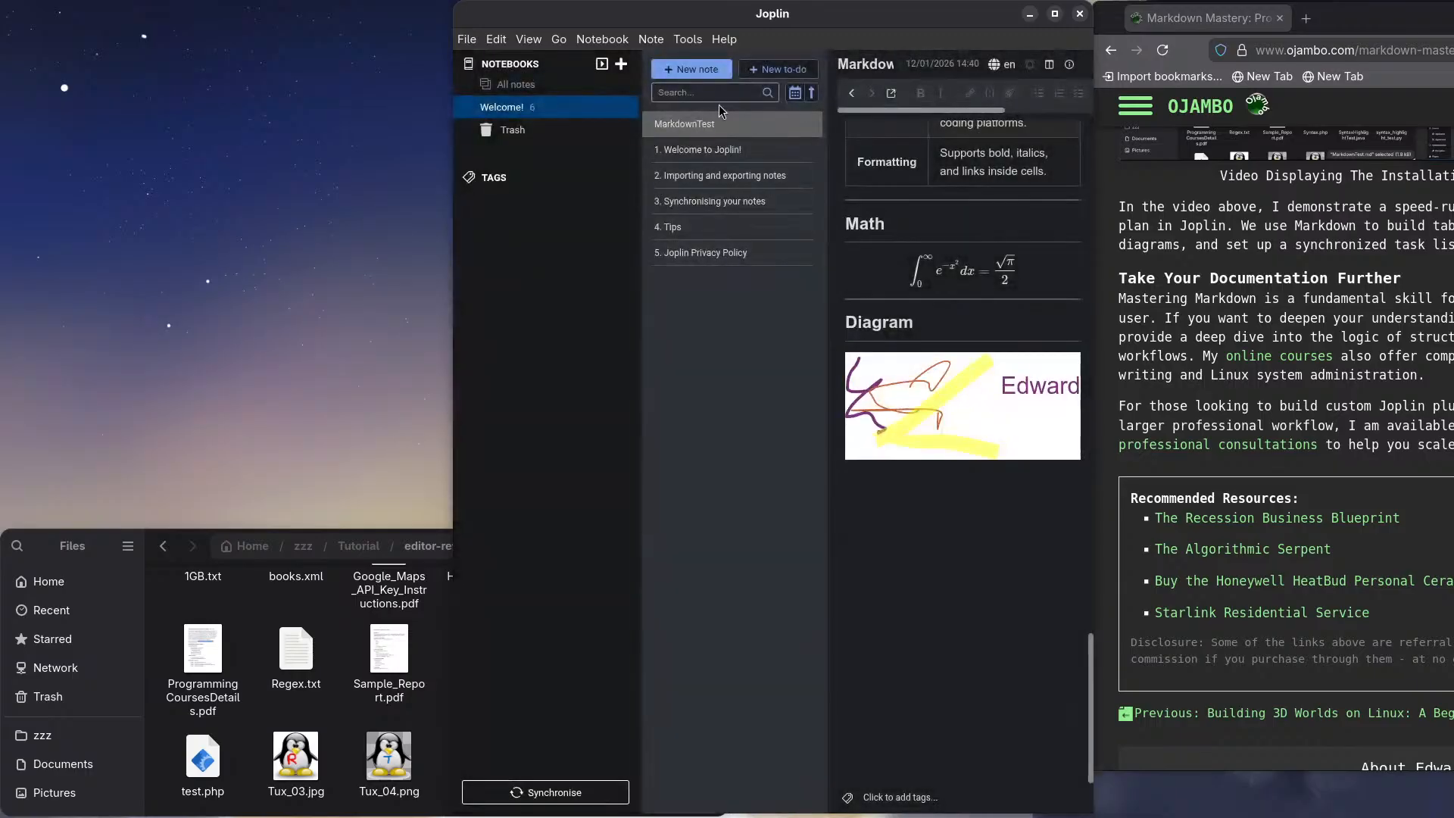
{"action": "left_click", "coordinate": [687, 43]}
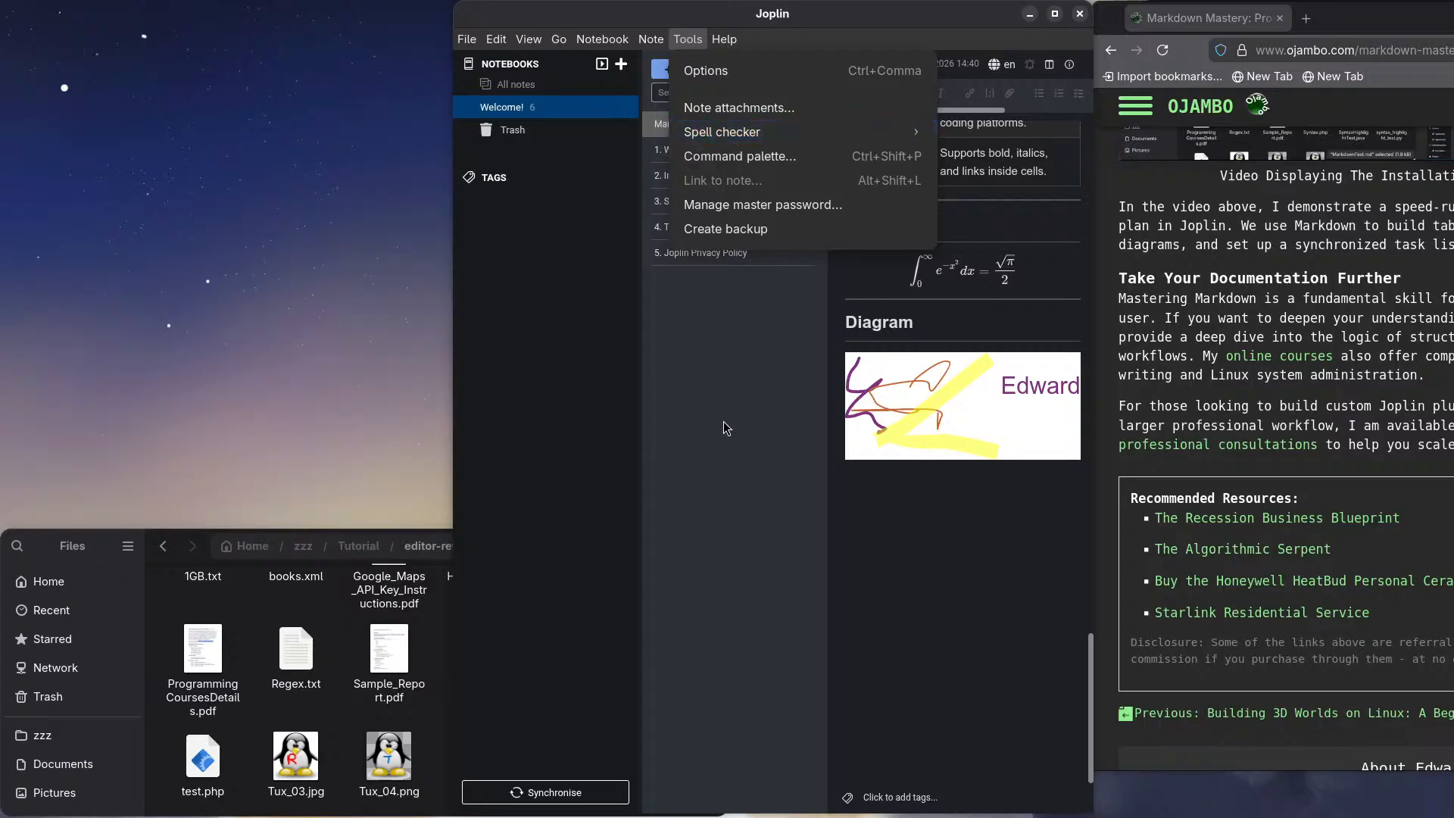
{"action": "left_click", "coordinate": [777, 412]}
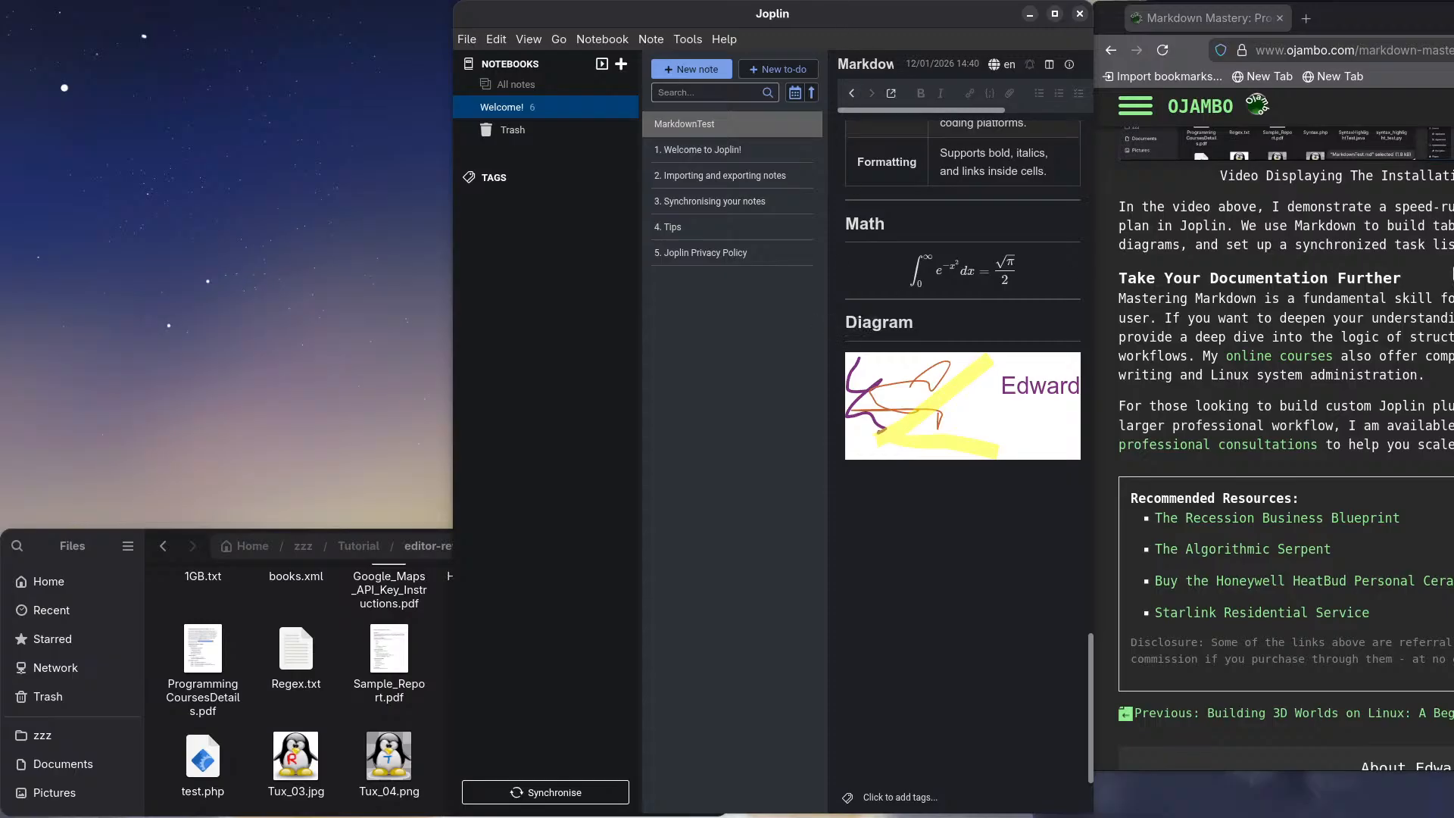
Step: Switch to the browser, place its window over the Joplin window and extend it down to the edge of the desktop
{"action": "left_click_drag", "start_coordinate": [1327, 35], "coordinate": [979, 58]}
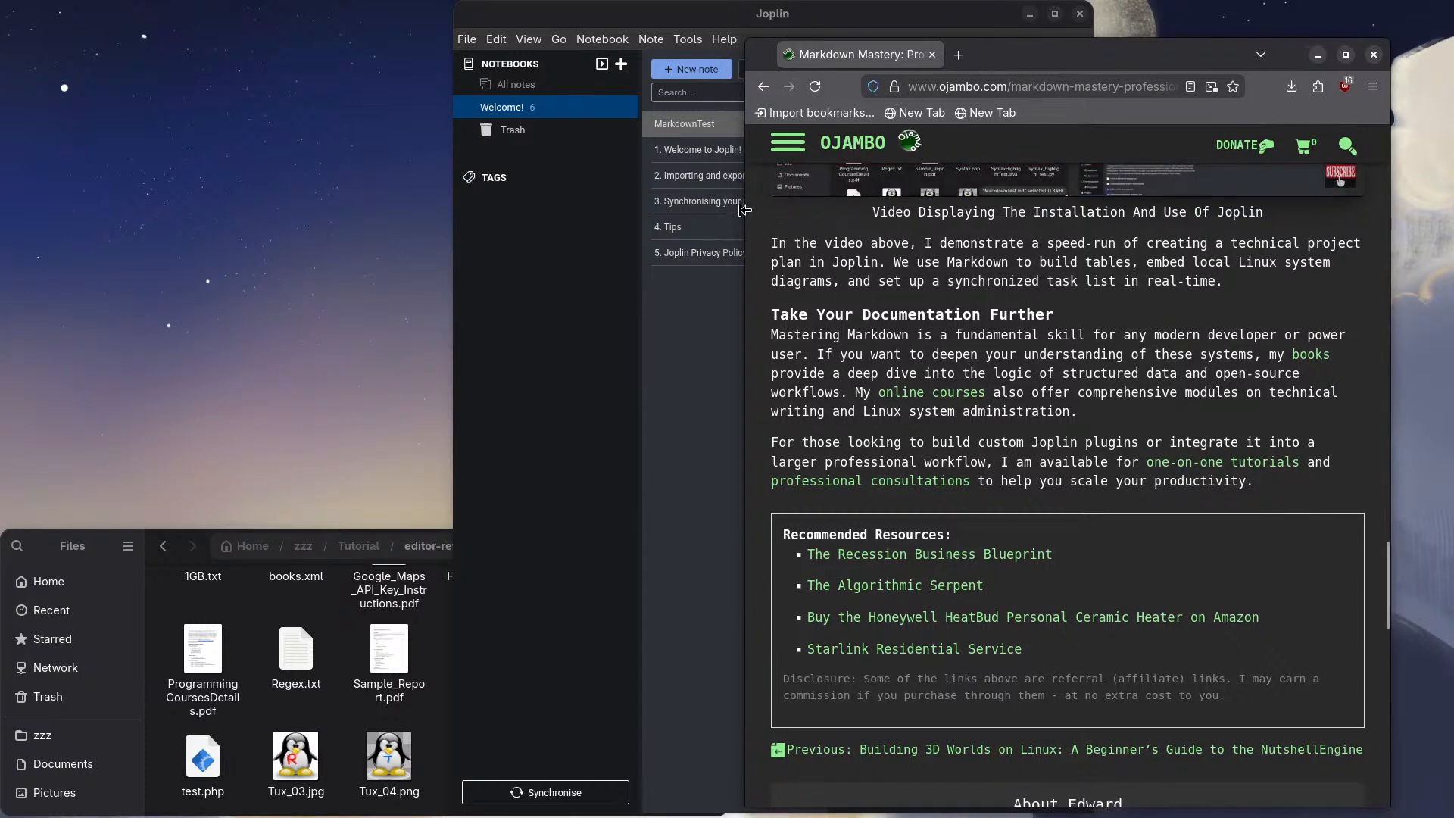
{"action": "left_click_drag", "start_coordinate": [1073, 72], "coordinate": [784, 31]}
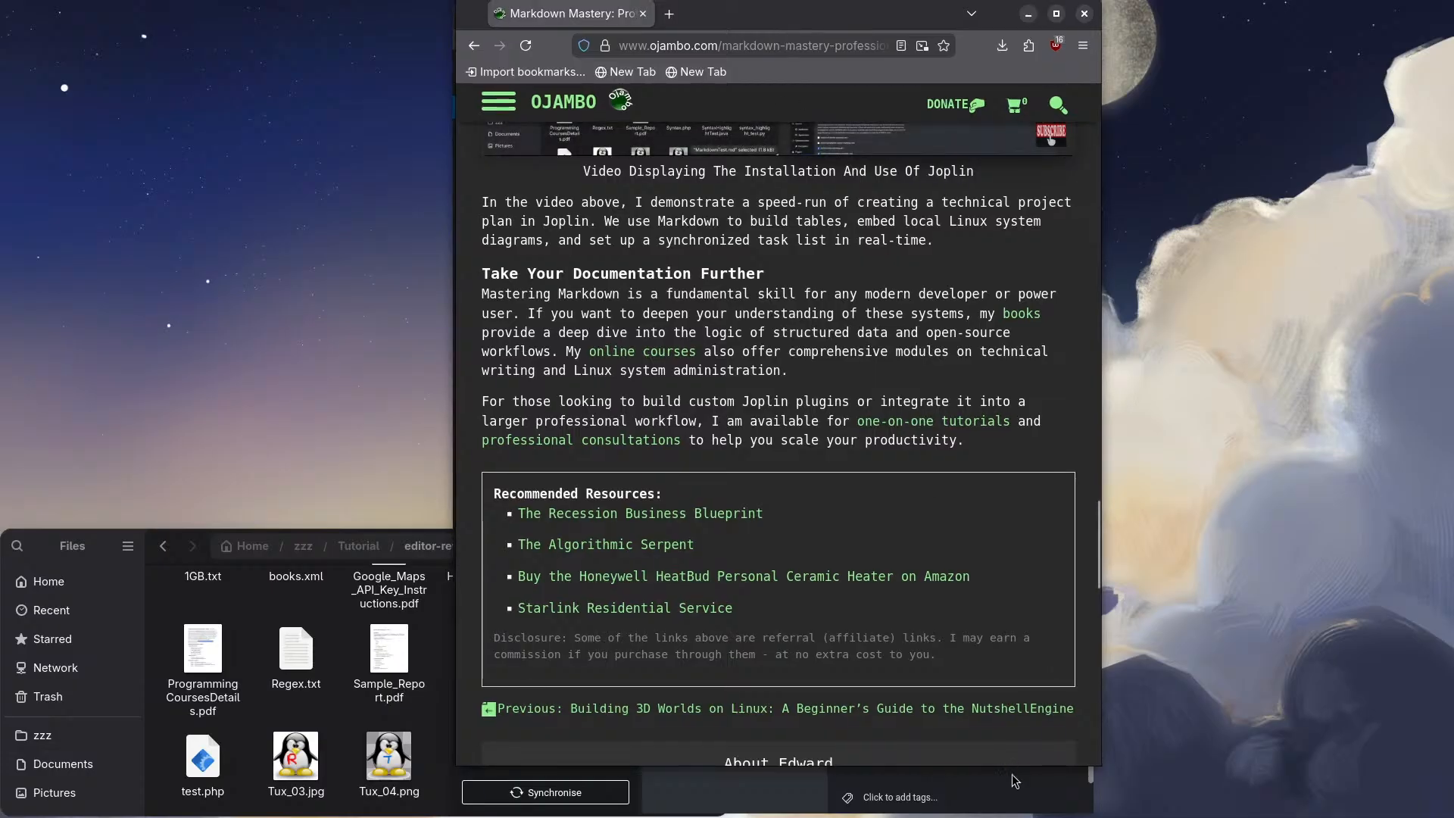
{"action": "left_click_drag", "start_coordinate": [1002, 766], "coordinate": [1007, 811]}
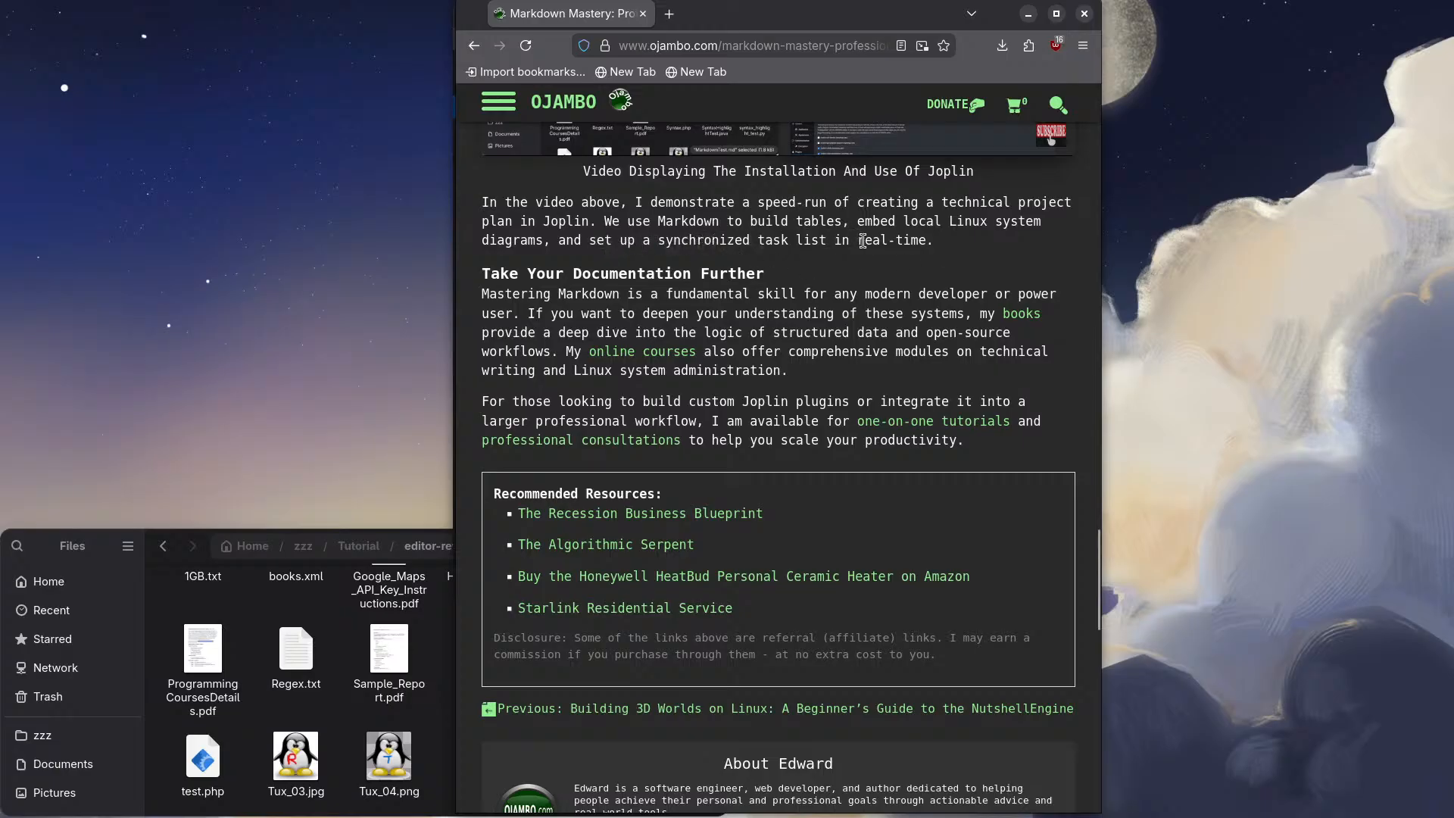
Step: Read the rest of the Joplin article, from the recommended resources and author section through the comment form to the page footer
{"action": "scroll", "coordinate": [922, 263], "scroll_direction": "down", "scroll_amount": 2}
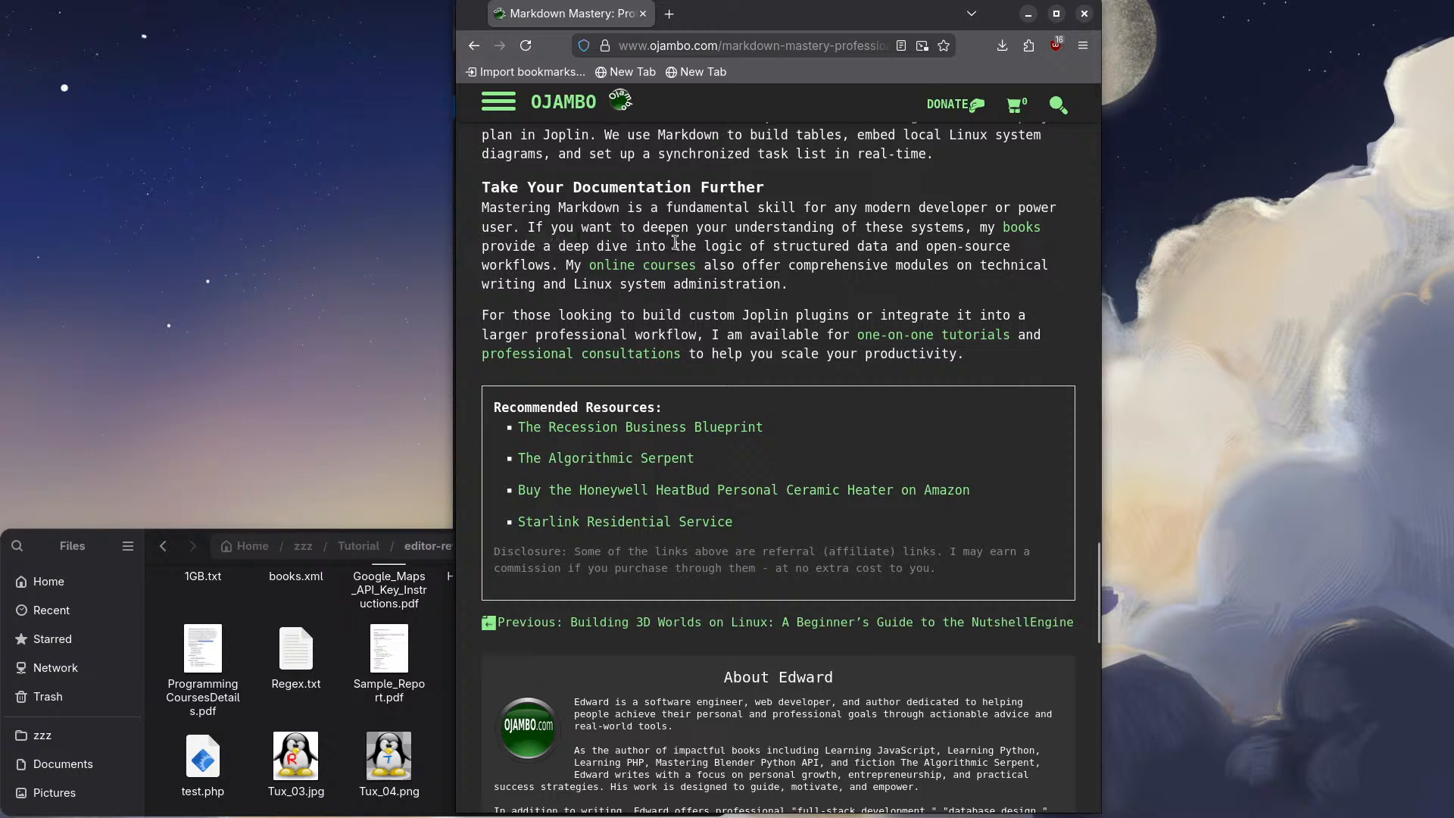
{"action": "scroll", "coordinate": [676, 249], "scroll_direction": "down", "scroll_amount": 2}
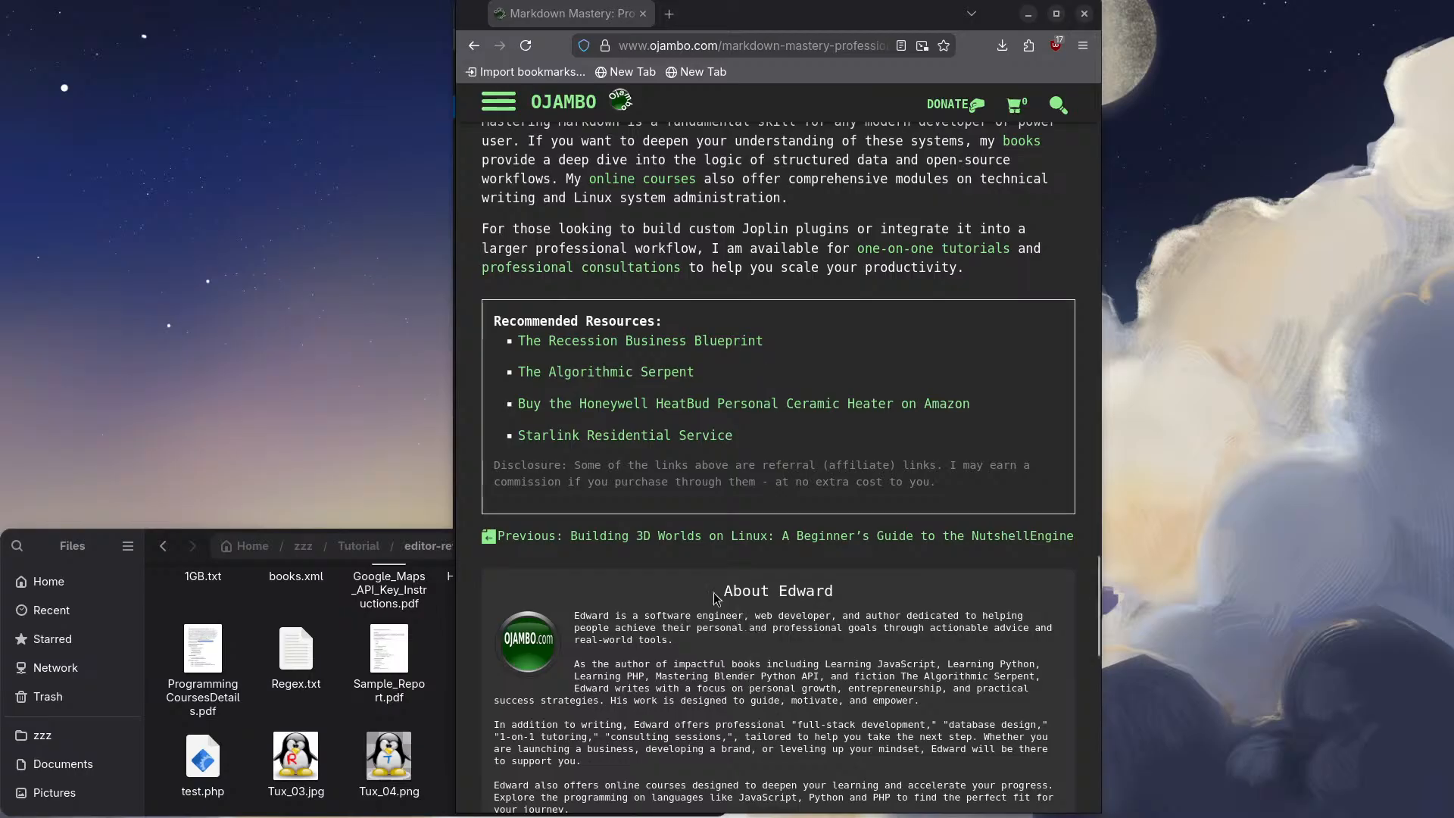
{"action": "scroll", "coordinate": [739, 610], "scroll_direction": "down", "scroll_amount": 2}
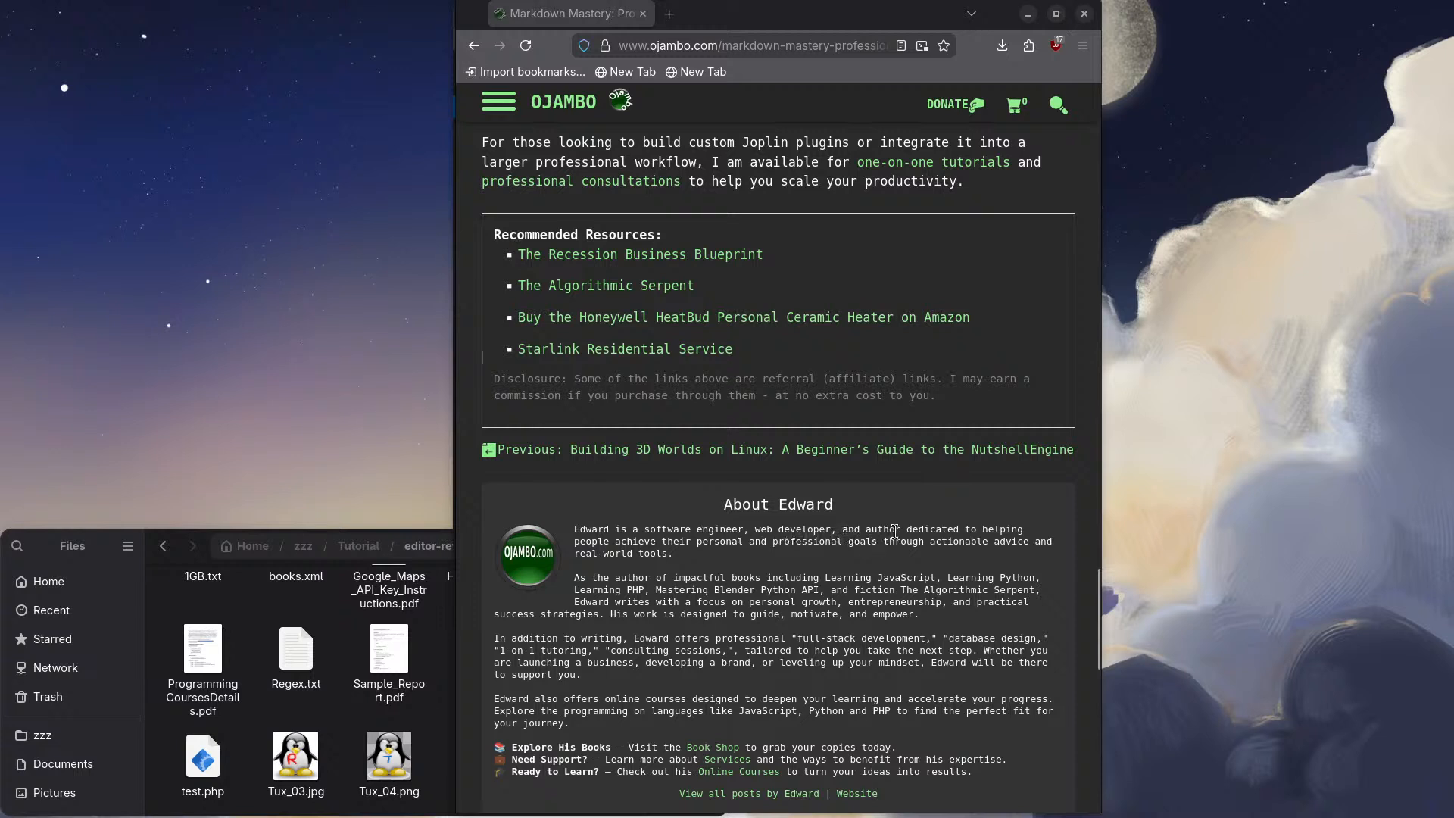
{"action": "scroll", "coordinate": [710, 559], "scroll_direction": "down", "scroll_amount": 2}
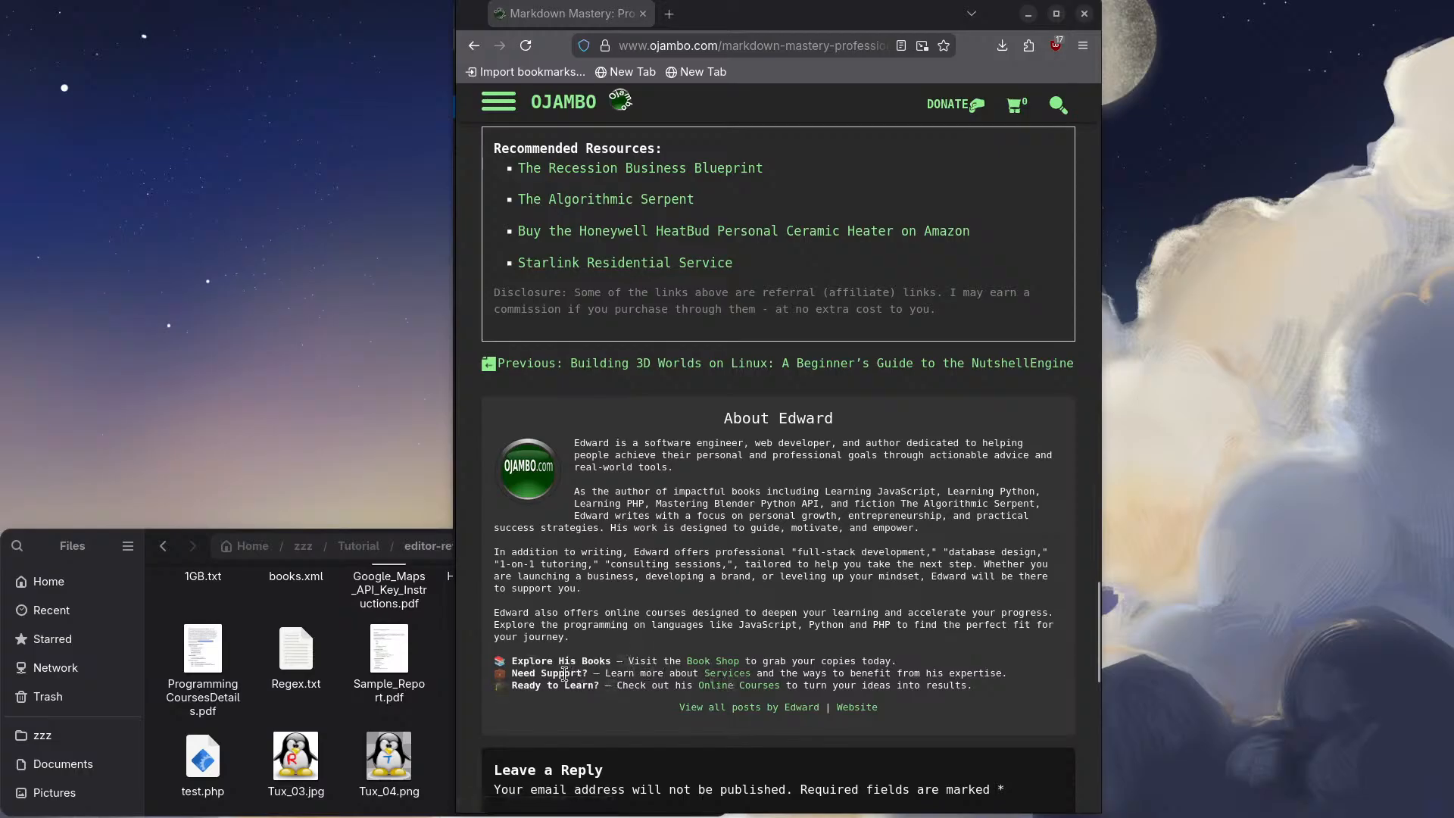
{"action": "scroll", "coordinate": [560, 682], "scroll_direction": "down", "scroll_amount": 2}
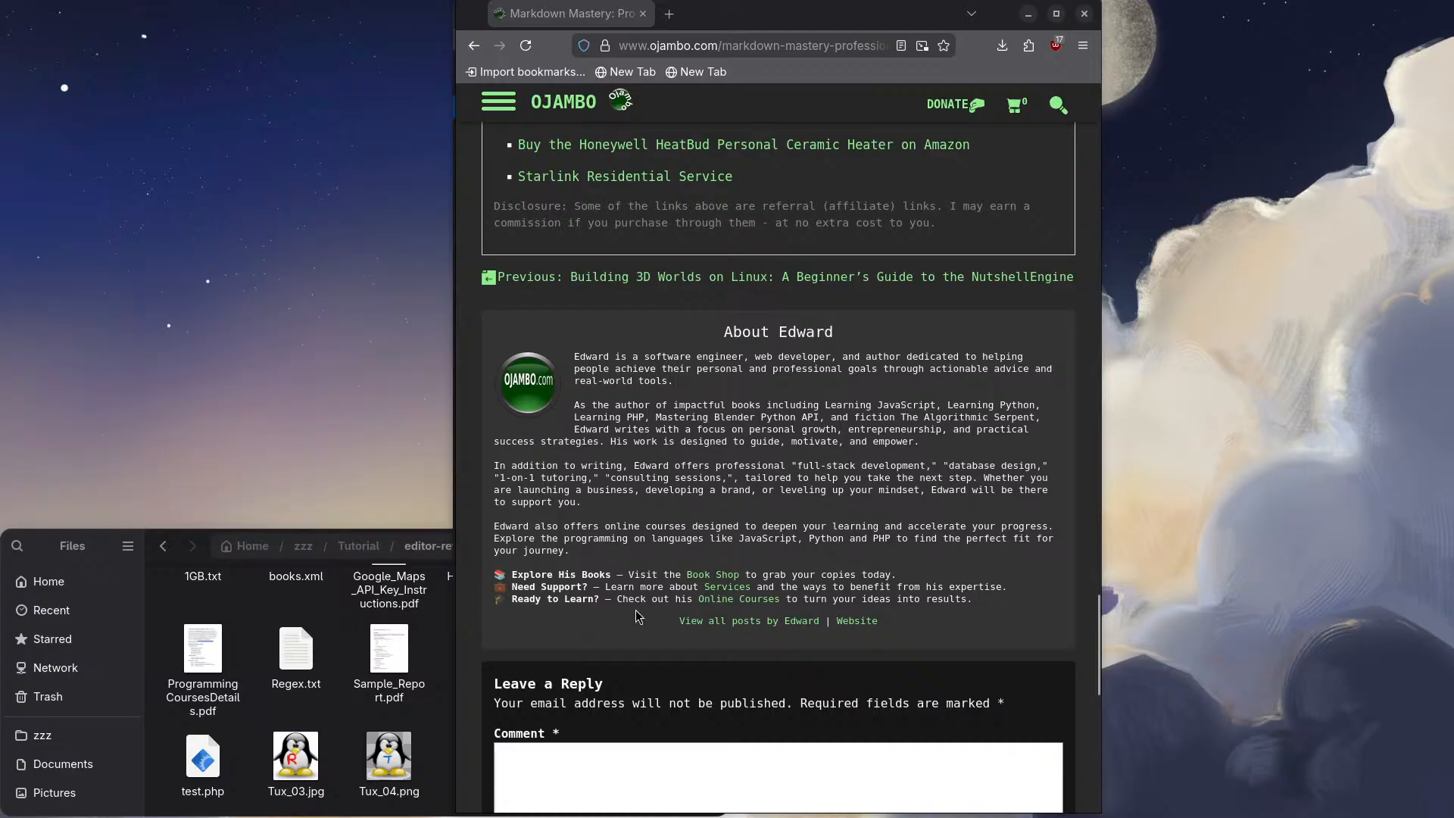
{"action": "scroll", "coordinate": [600, 615], "scroll_direction": "down", "scroll_amount": 3}
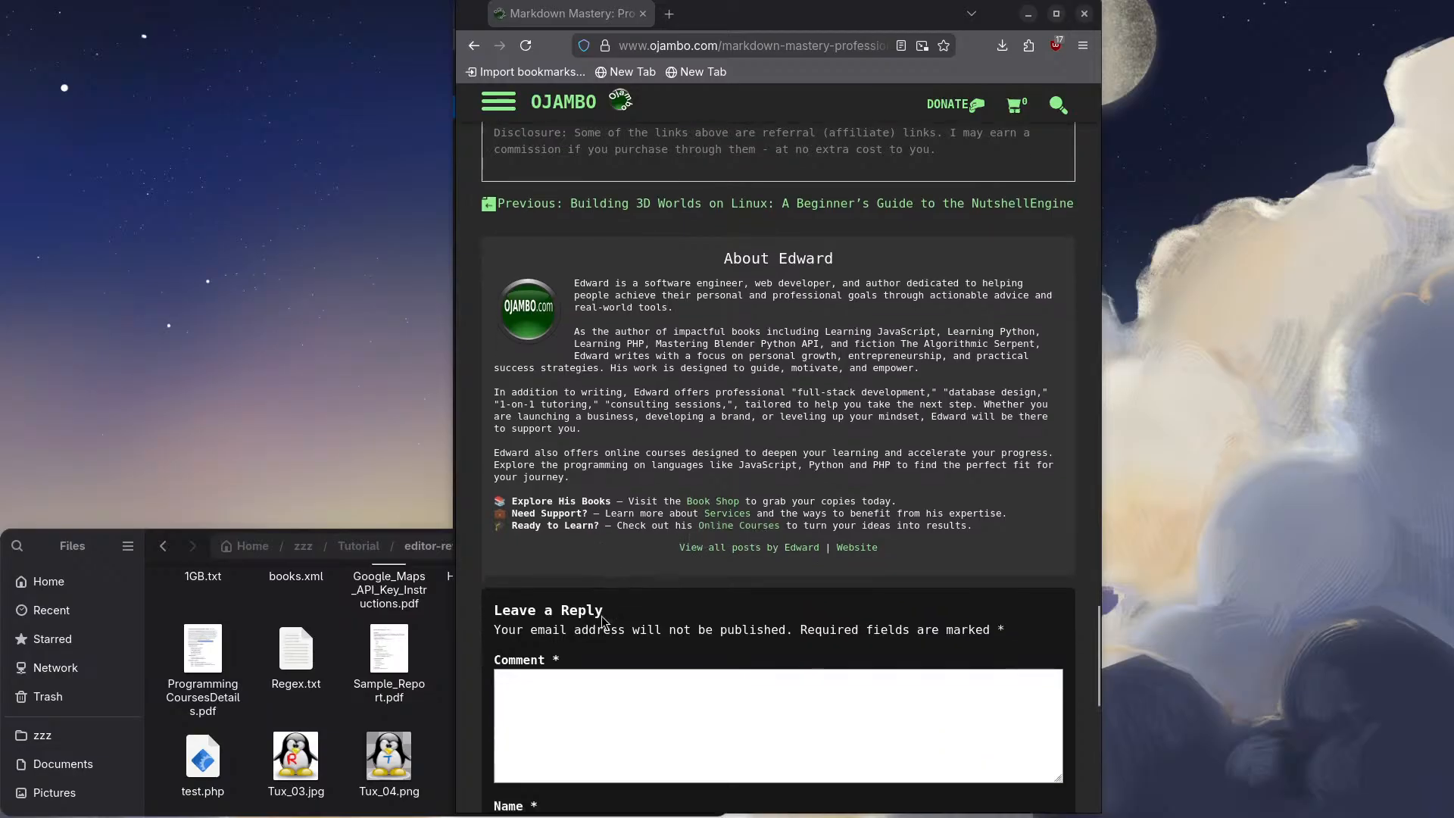
{"action": "scroll", "coordinate": [602, 617], "scroll_direction": "down", "scroll_amount": 3}
{"action": "scroll", "coordinate": [602, 516], "scroll_direction": "down", "scroll_amount": 2}
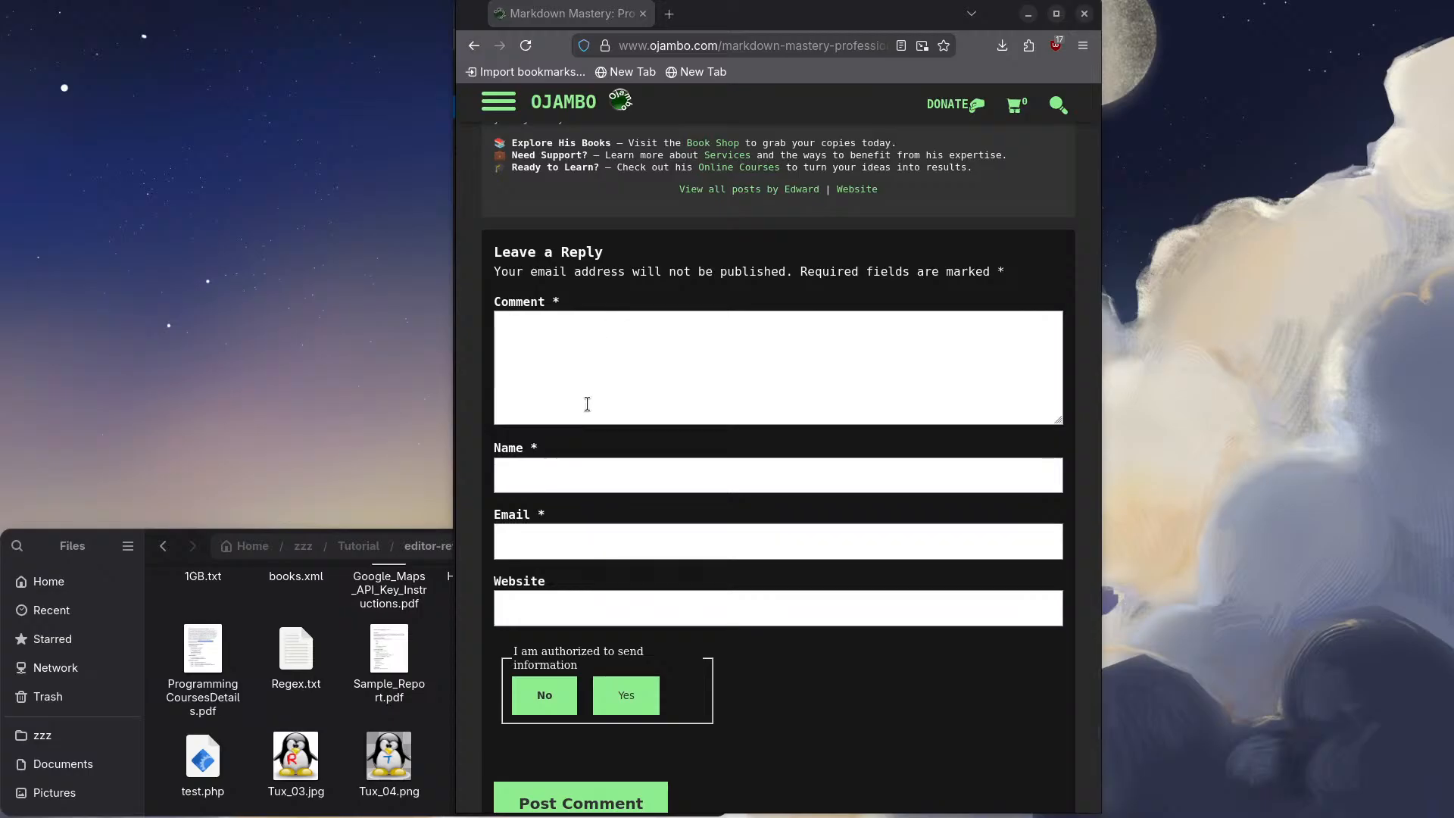
{"action": "scroll", "coordinate": [717, 572], "scroll_direction": "down", "scroll_amount": 3}
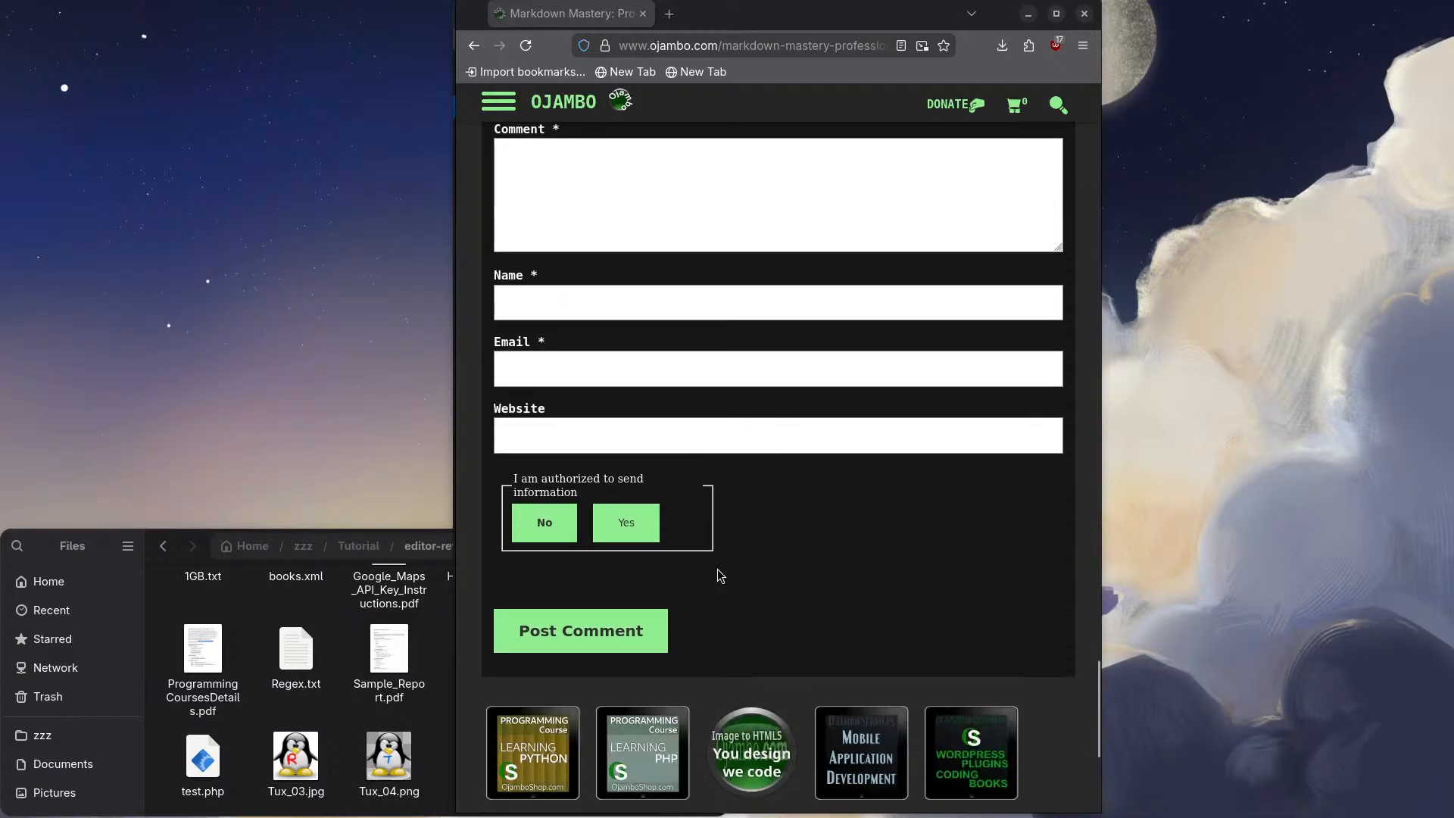
{"action": "scroll", "coordinate": [756, 564], "scroll_direction": "down", "scroll_amount": 1}
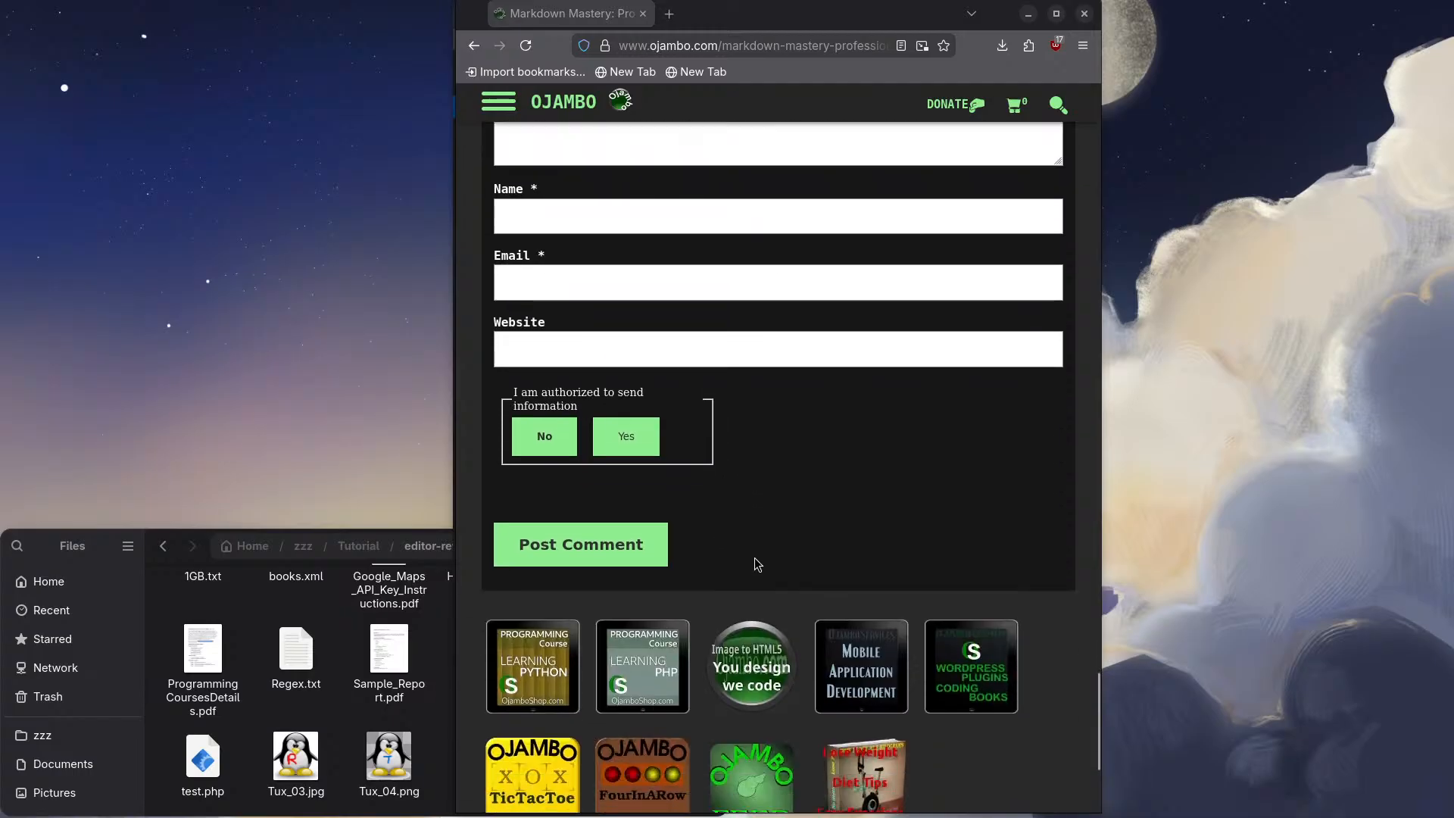
{"action": "scroll", "coordinate": [736, 500], "scroll_direction": "down", "scroll_amount": 4}
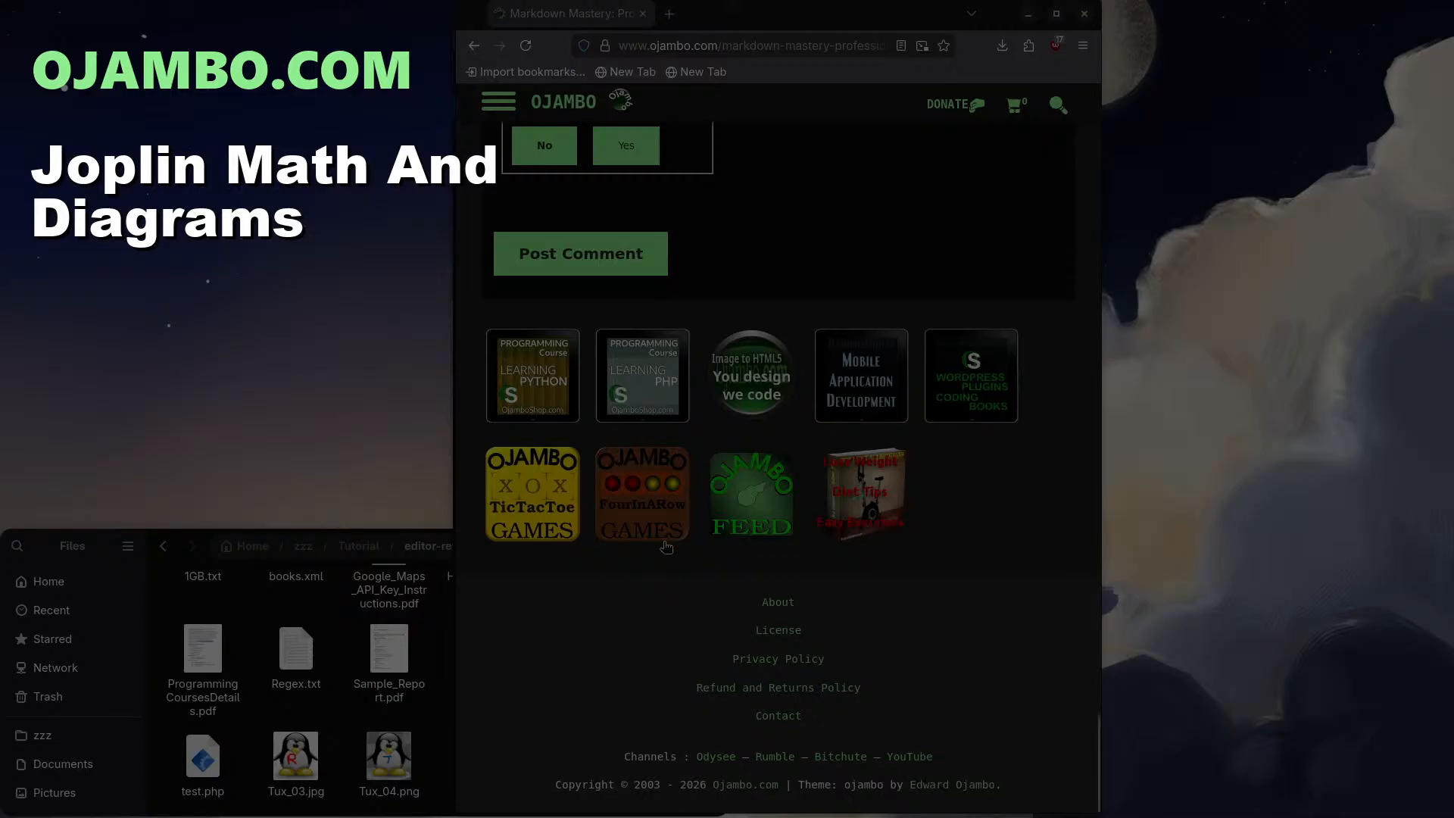
Step: Go back up the article to the Take Your Documentation Further section and its Recommended Resources
{"action": "scroll", "coordinate": [676, 495], "scroll_direction": "up", "scroll_amount": 6}
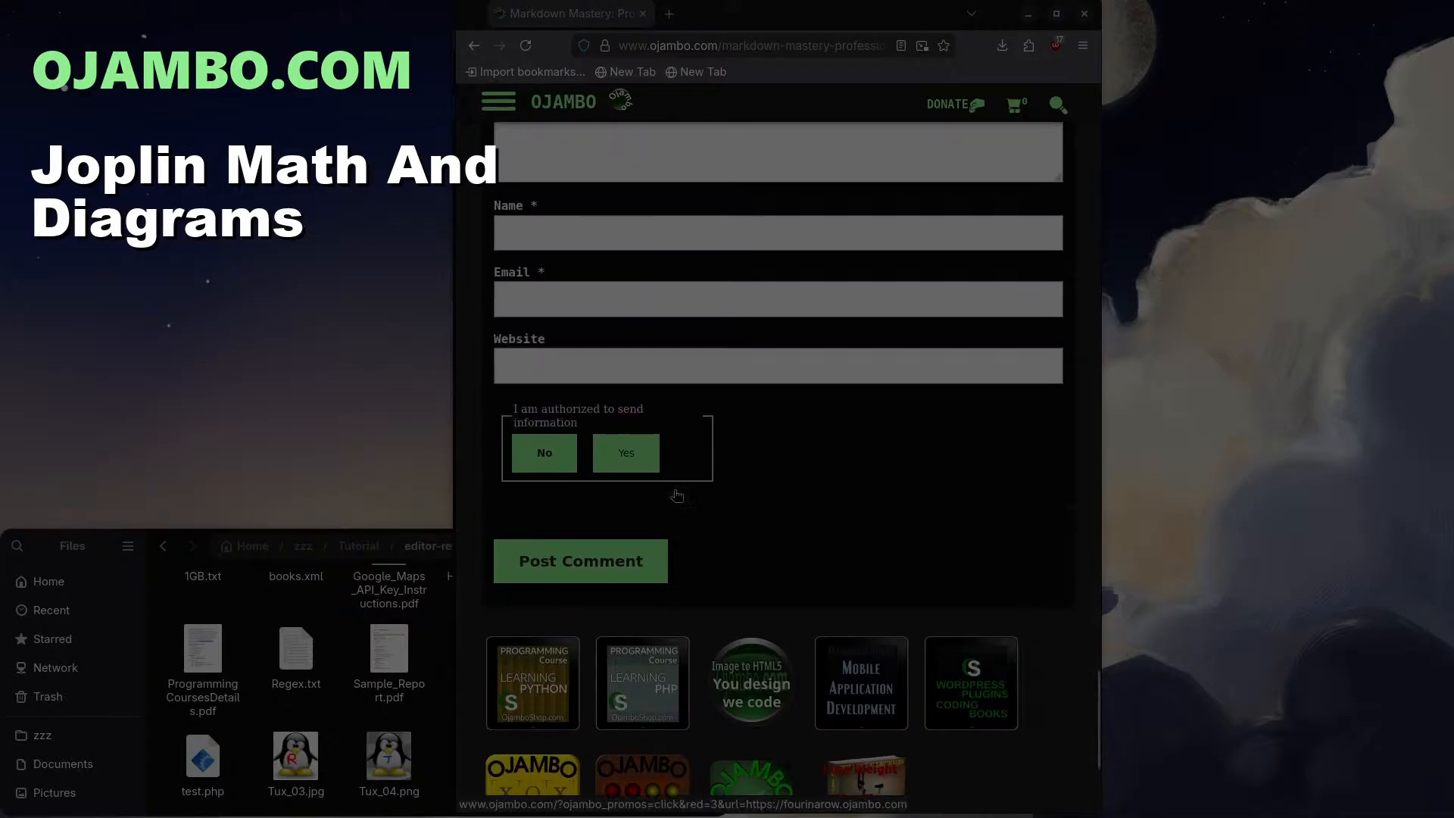
{"action": "scroll", "coordinate": [750, 481], "scroll_direction": "up", "scroll_amount": 3}
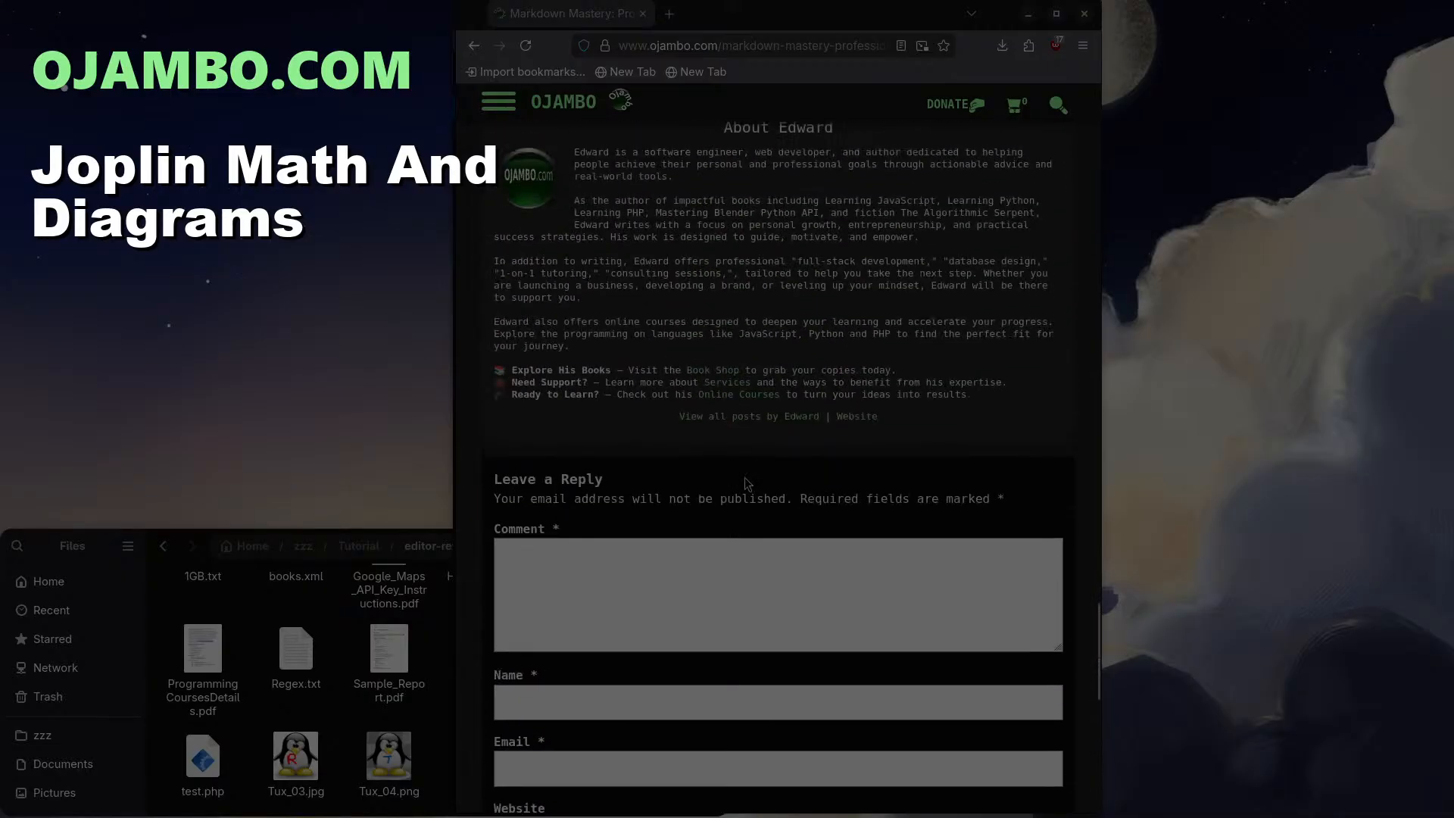
{"action": "scroll", "coordinate": [633, 446], "scroll_direction": "up", "scroll_amount": 2}
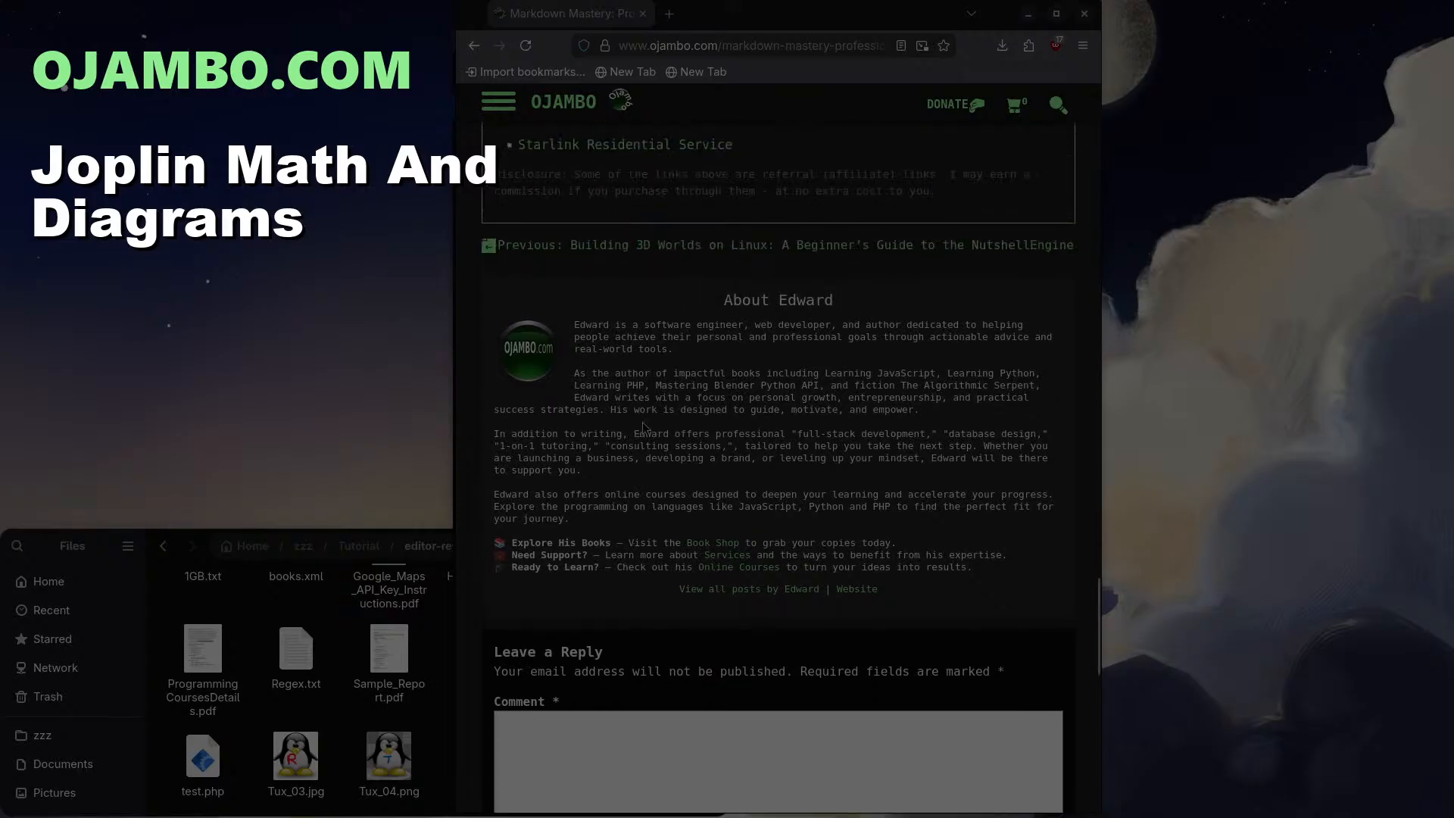
{"action": "scroll", "coordinate": [648, 397], "scroll_direction": "up", "scroll_amount": 3}
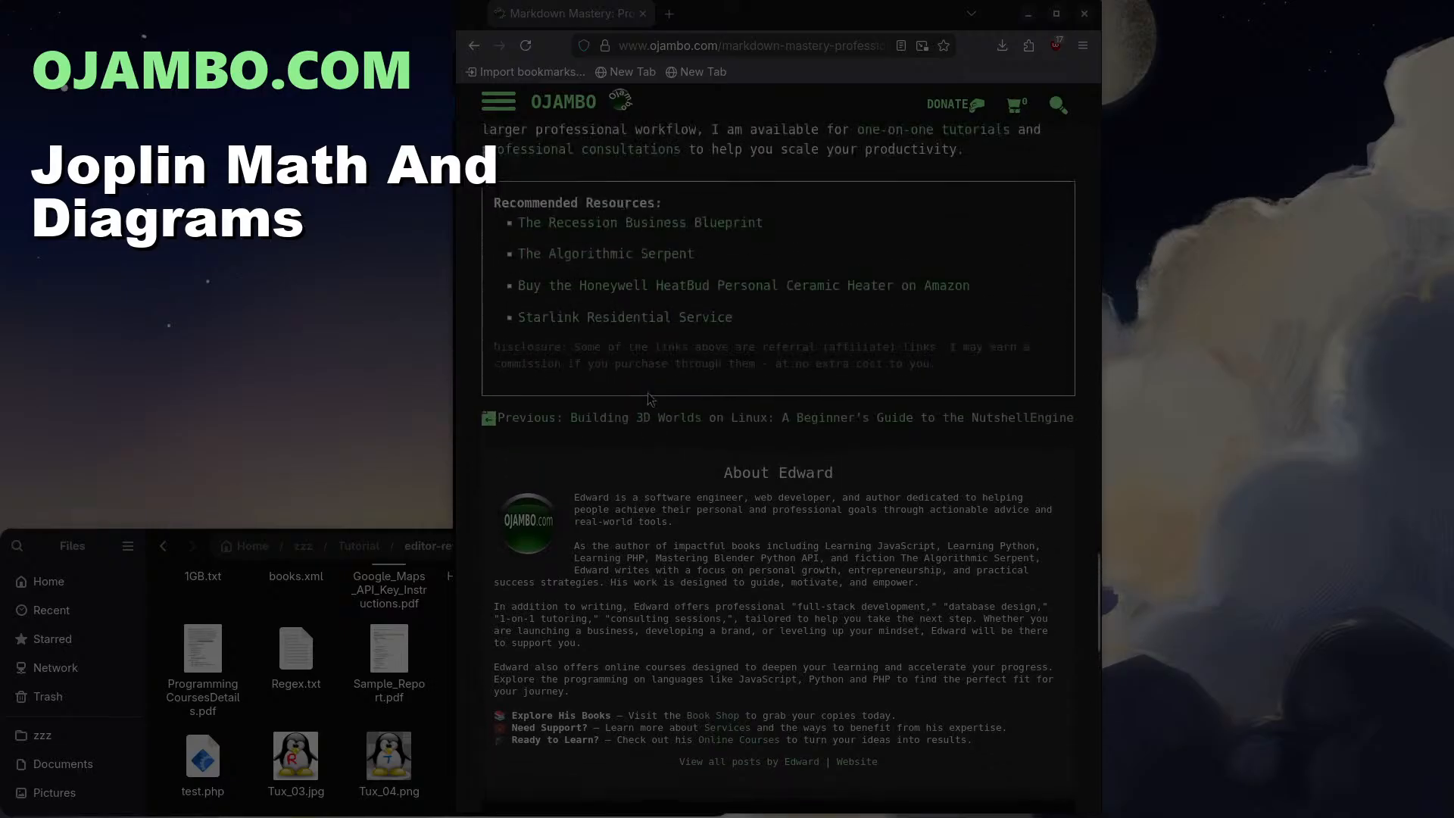
{"action": "scroll", "coordinate": [640, 383], "scroll_direction": "up", "scroll_amount": 2}
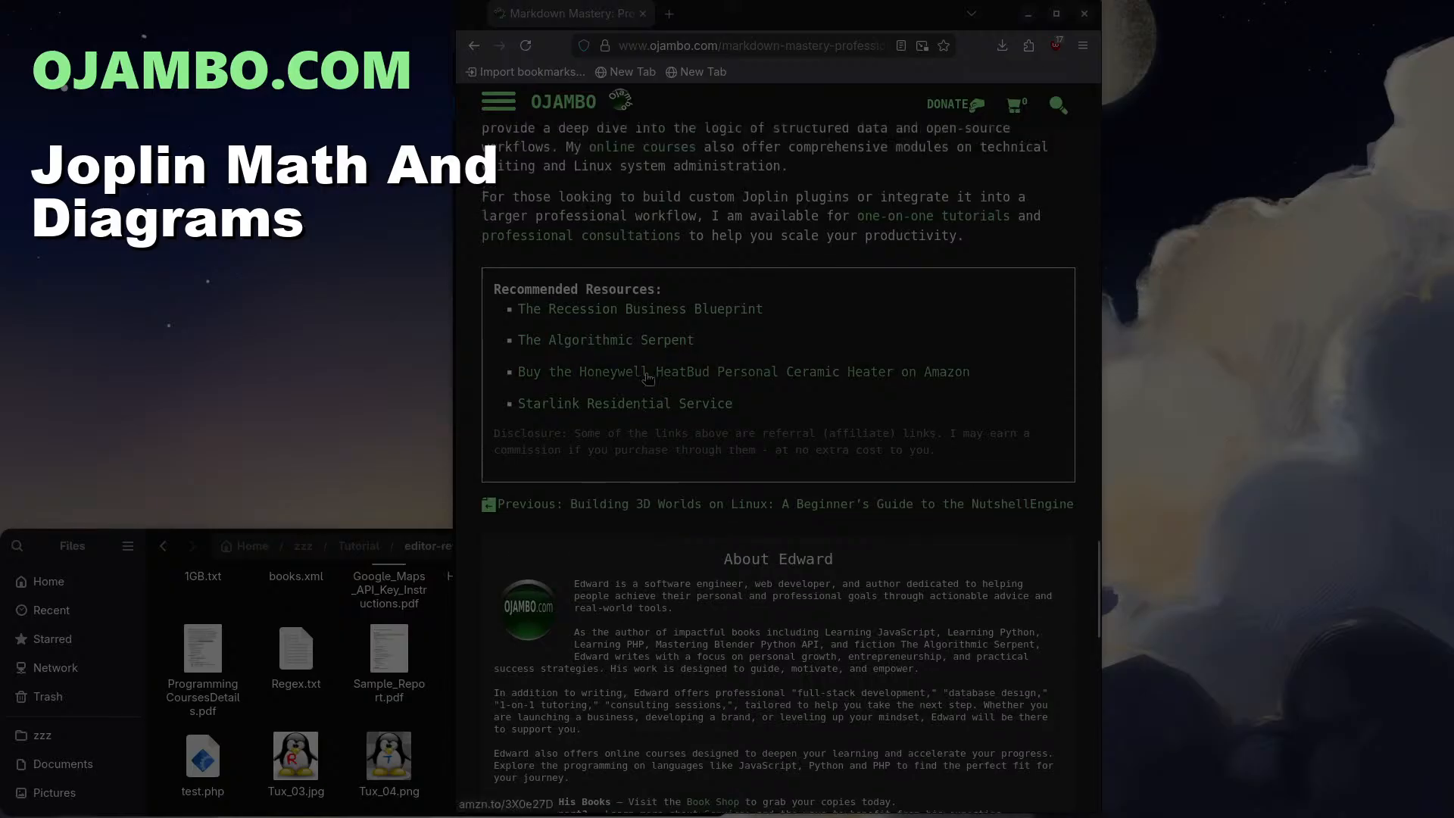
{"action": "scroll", "coordinate": [719, 347], "scroll_direction": "up", "scroll_amount": 2}
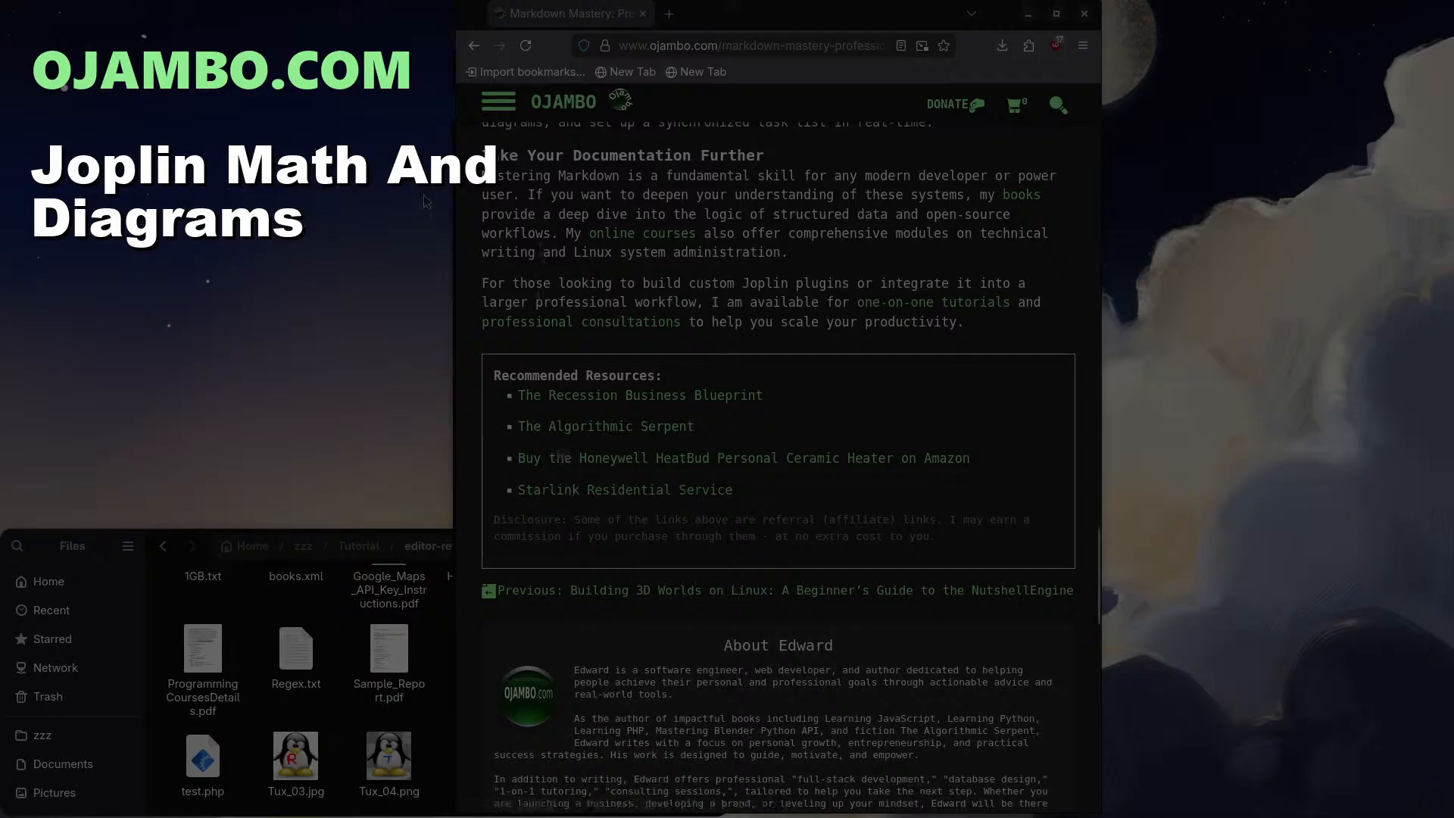
Step: Examine the Live video schedule in the website's navigation, then close the navigation
{"action": "left_click", "coordinate": [500, 106]}
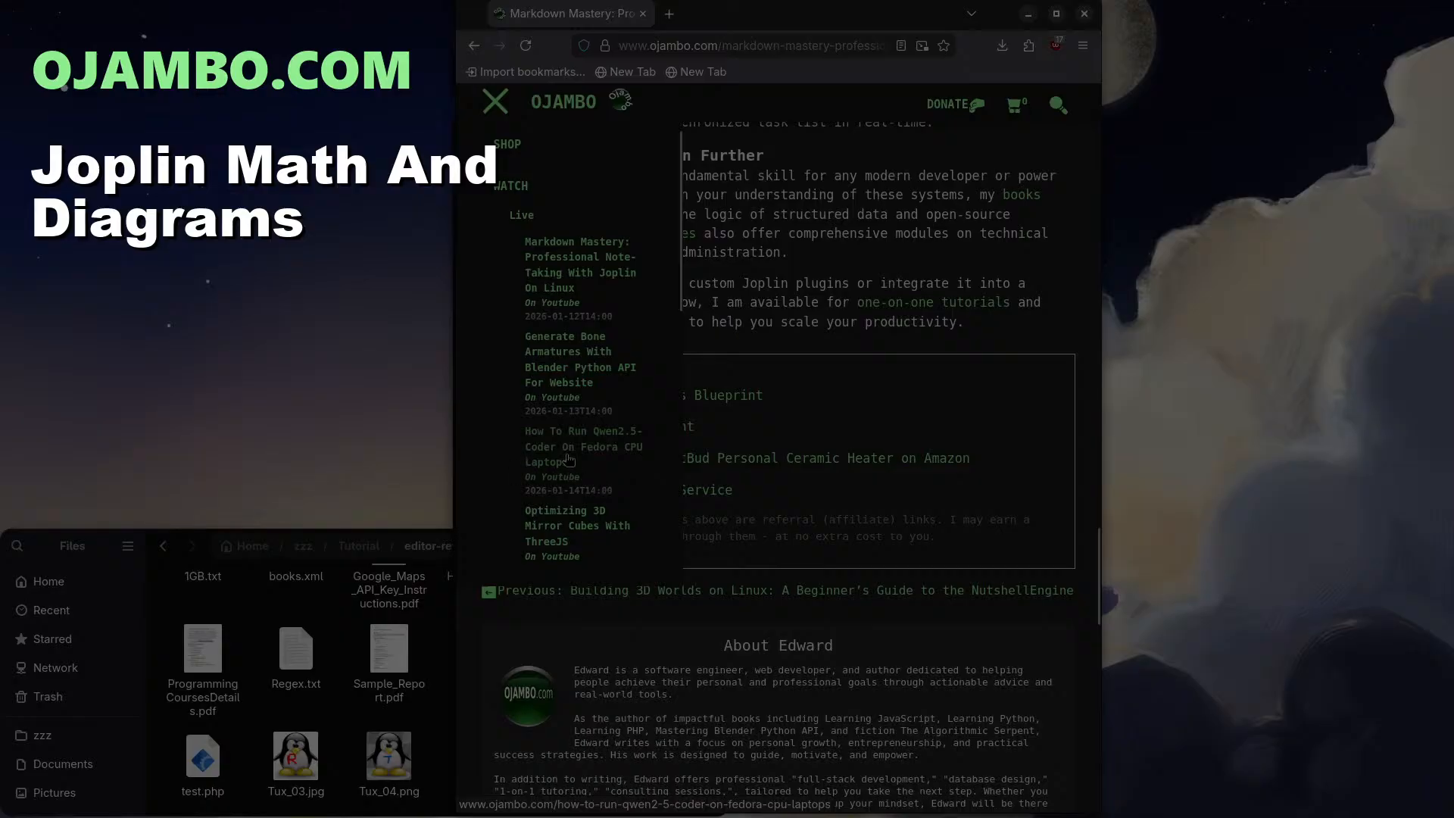
{"action": "scroll", "coordinate": [641, 481], "scroll_direction": "down", "scroll_amount": 3}
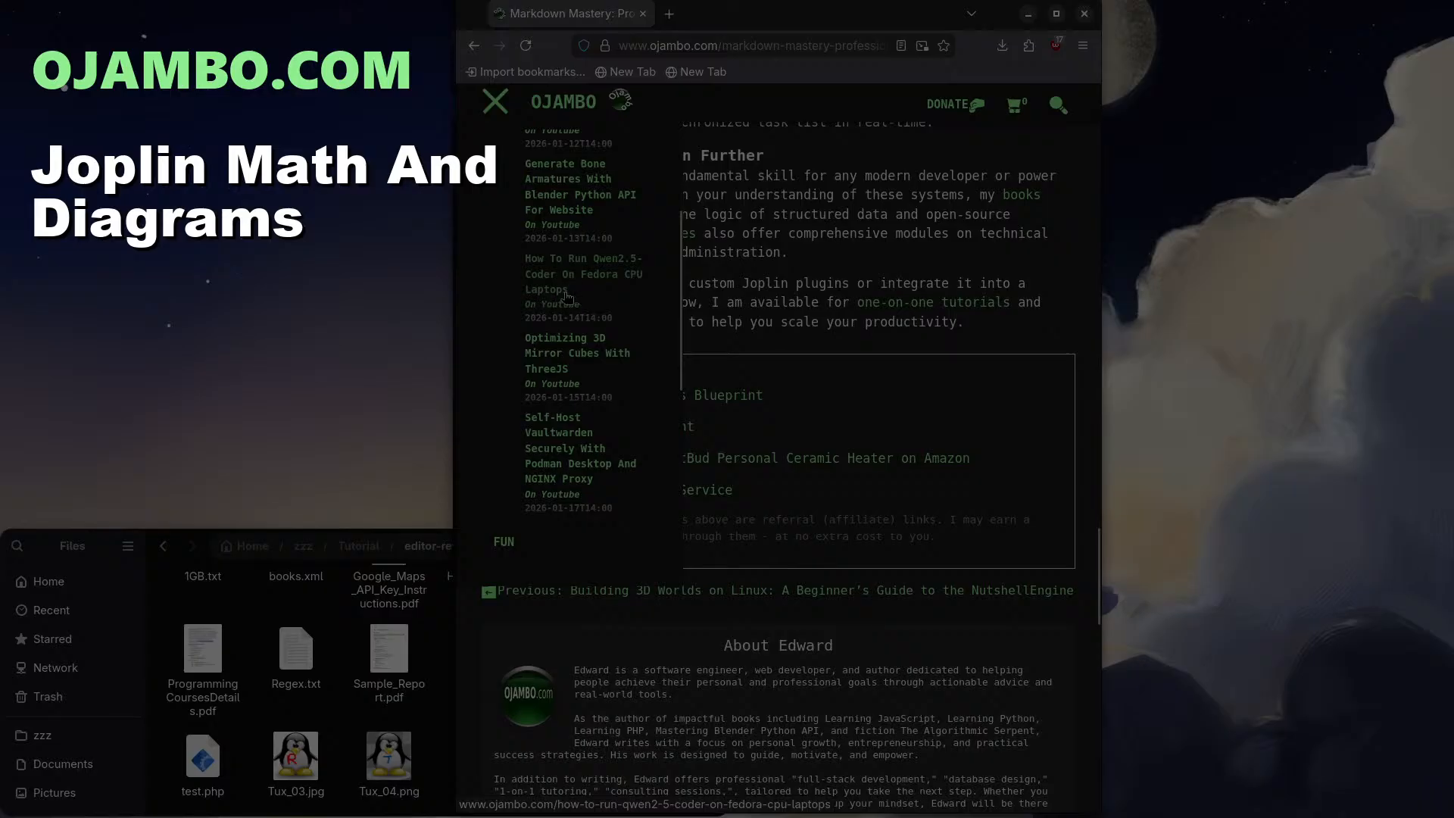
{"action": "scroll", "coordinate": [561, 360], "scroll_direction": "down", "scroll_amount": 2}
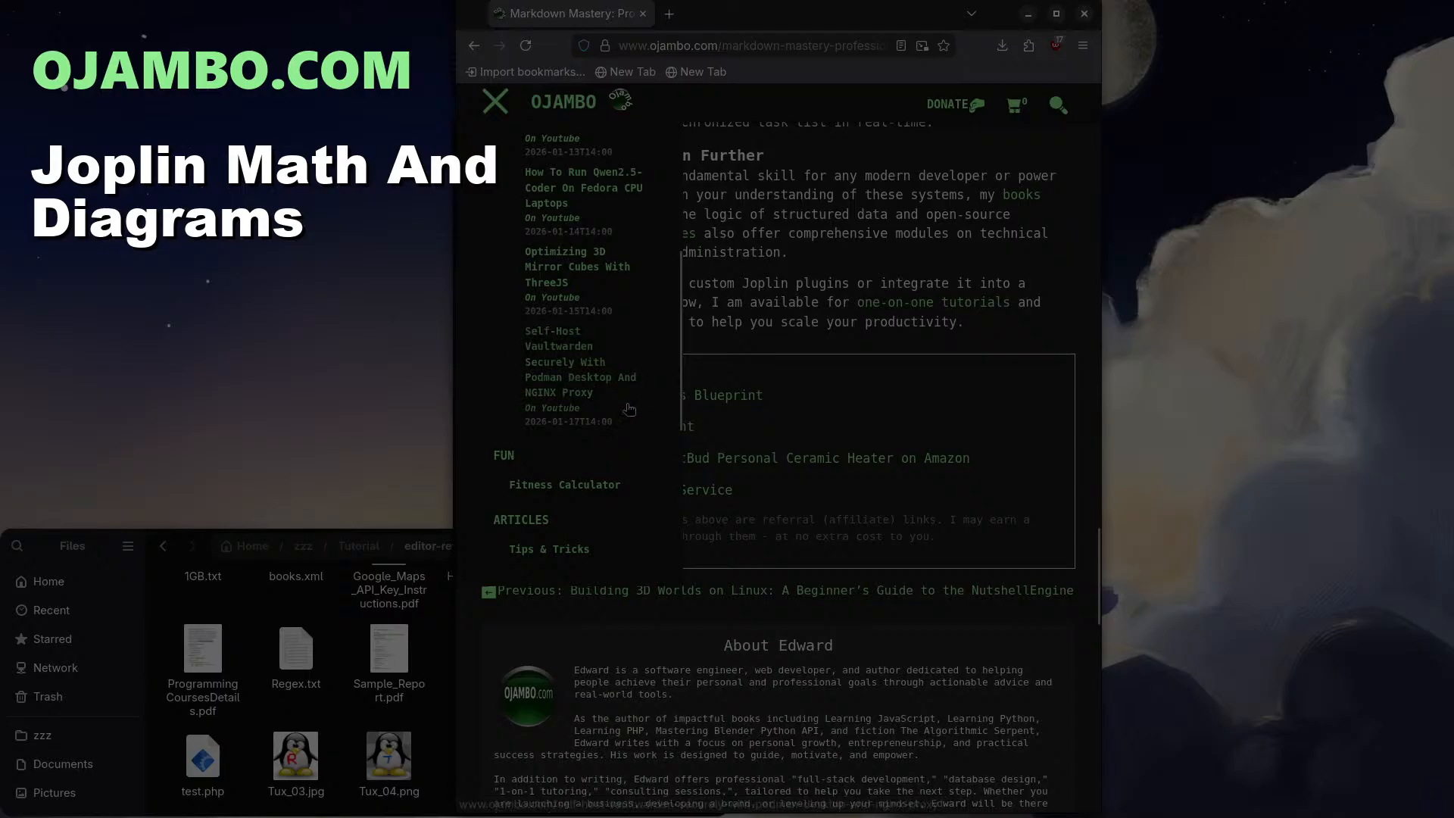
{"action": "scroll", "coordinate": [629, 409], "scroll_direction": "up", "scroll_amount": 2}
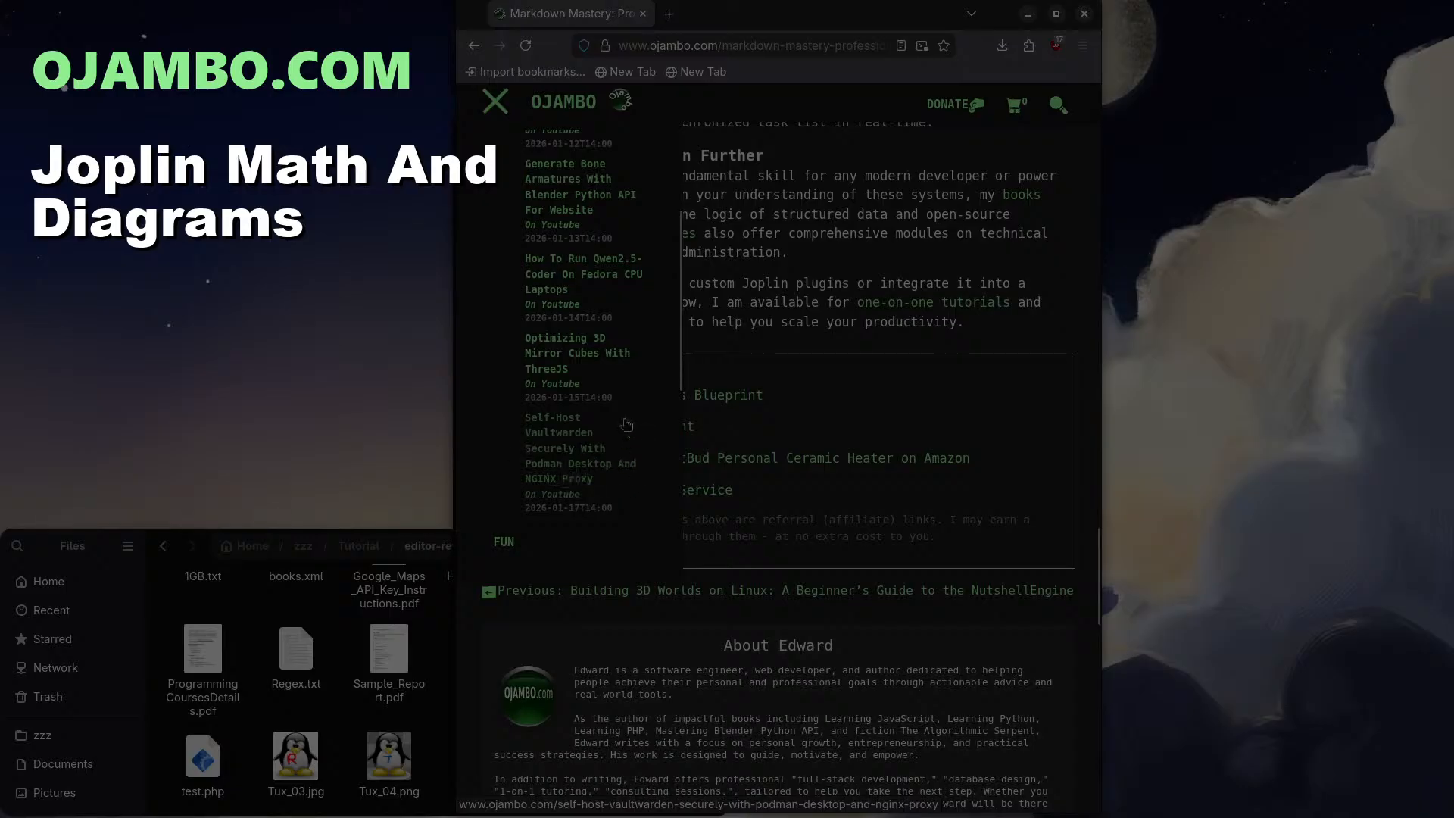
{"action": "left_click", "coordinate": [495, 102]}
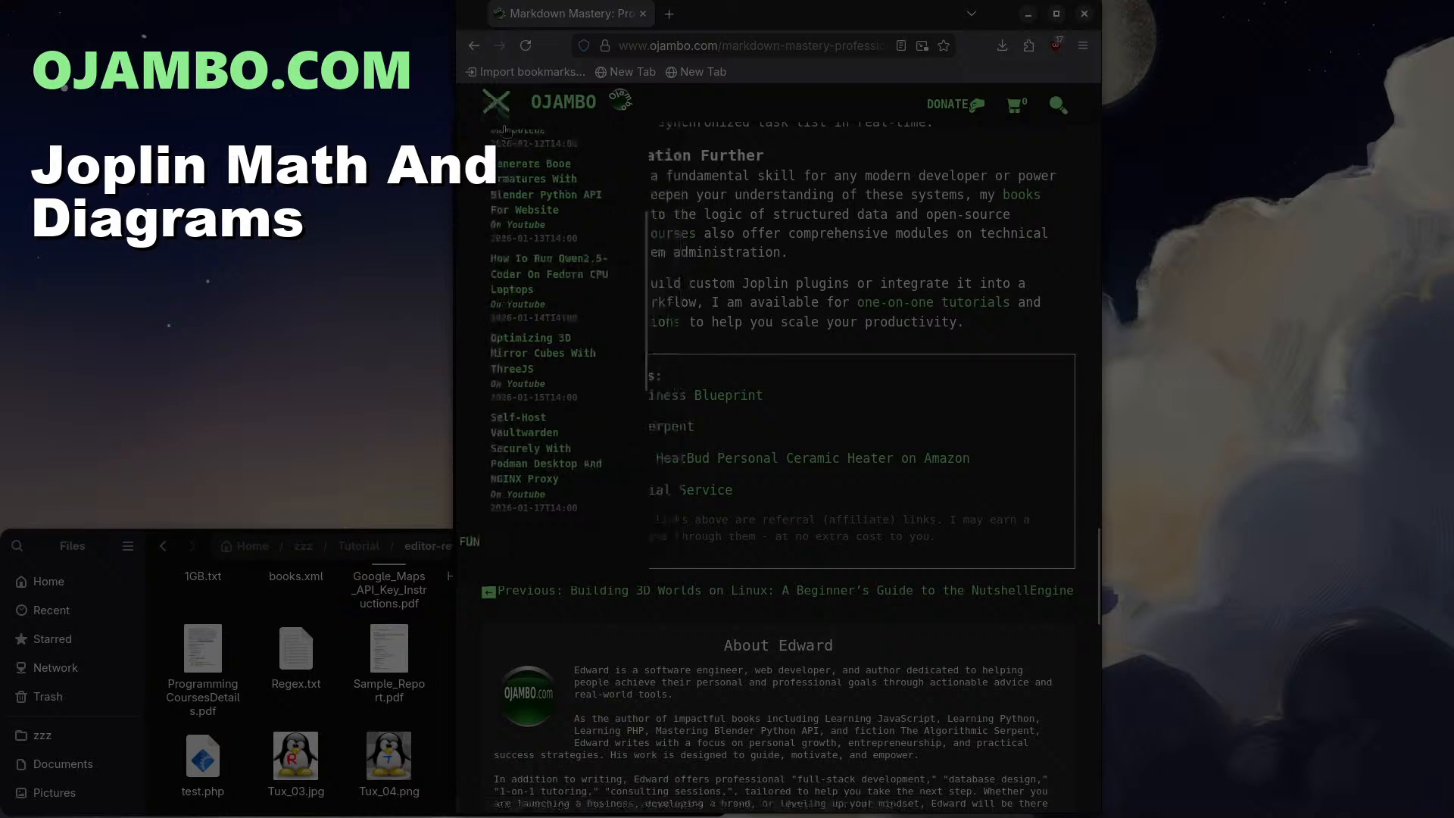